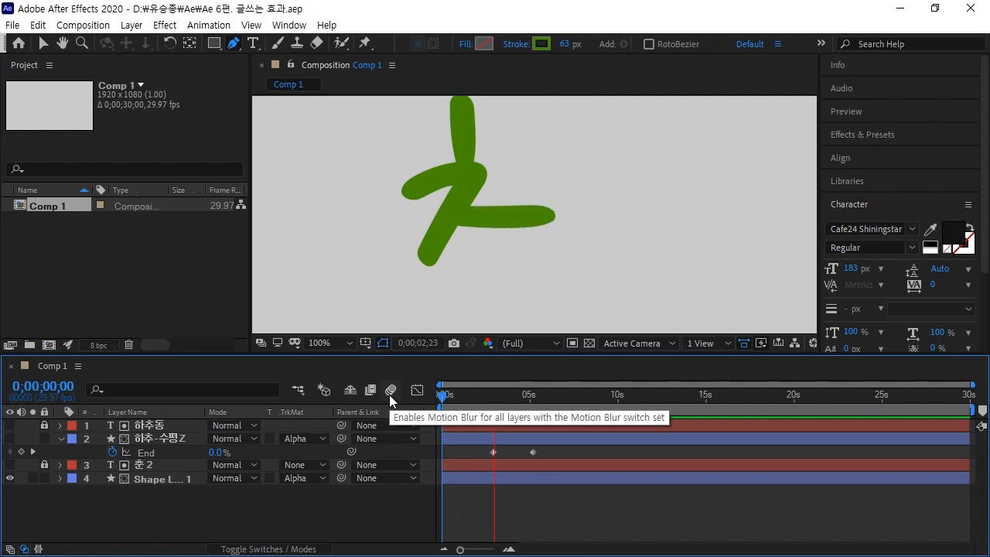
Preview the handwriting animation, stop at 0;00;02;06 and examine close up where the green strokes of the character cross.
key("space")
key("space")
left_click_drag(525, 395, 482, 400)
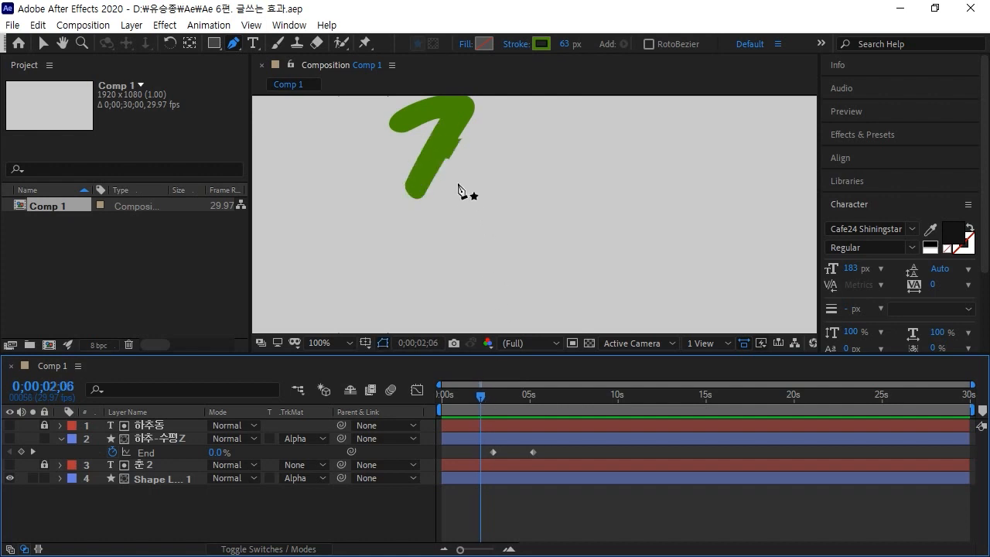
scroll(487, 220, "up", 2)
key("h")
left_click_drag(493, 213, 522, 260)
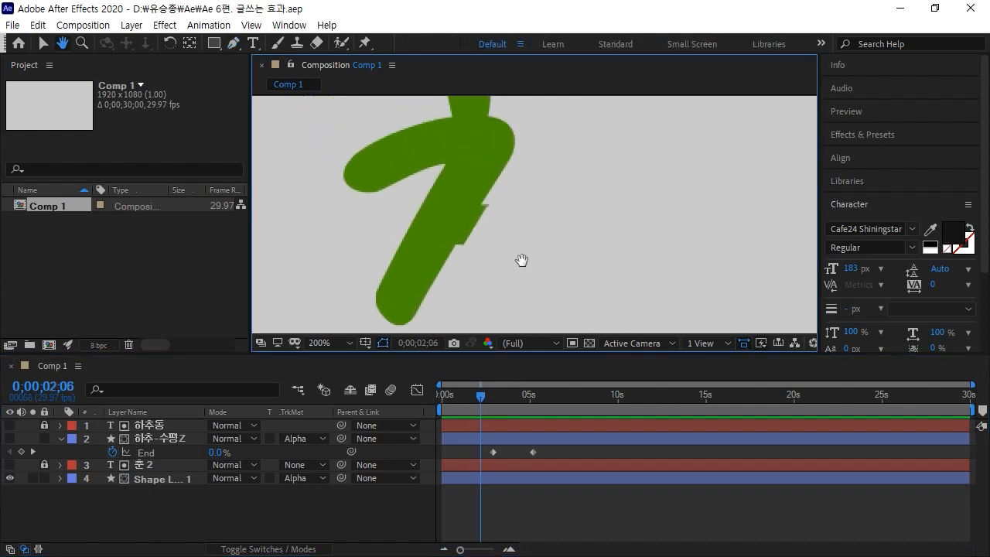
key("g")
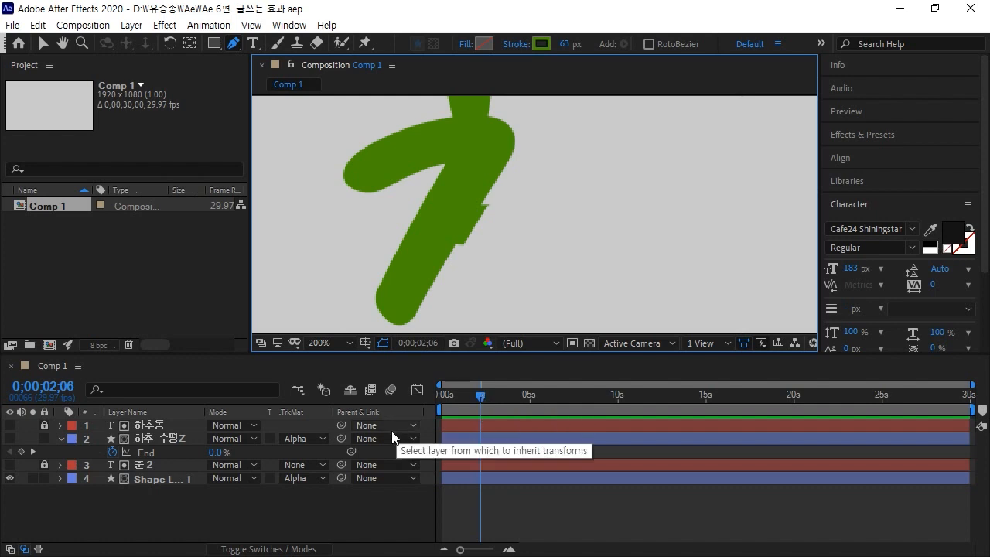
left_click(325, 477)
left_click(321, 500)
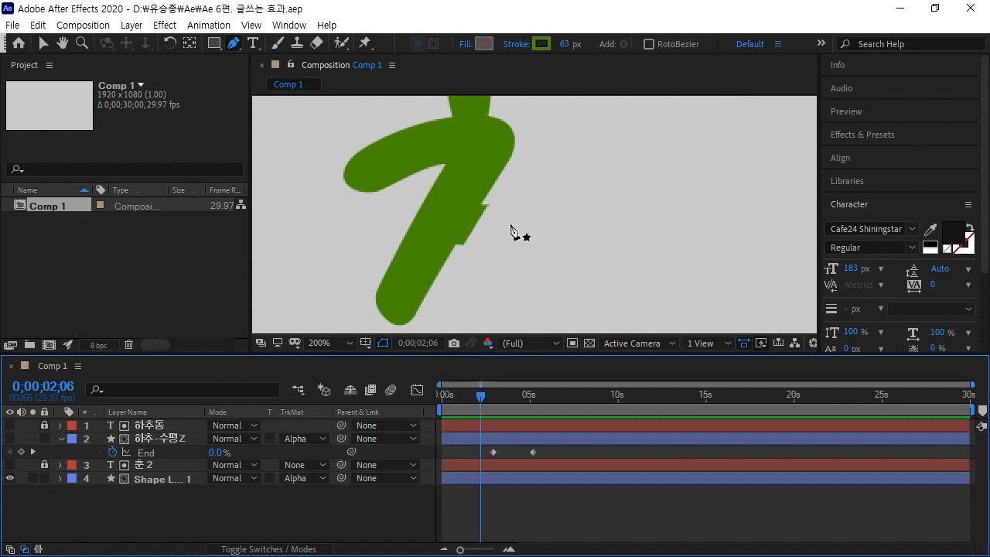
key("comma")
key("h")
left_click_drag(530, 223, 490, 239)
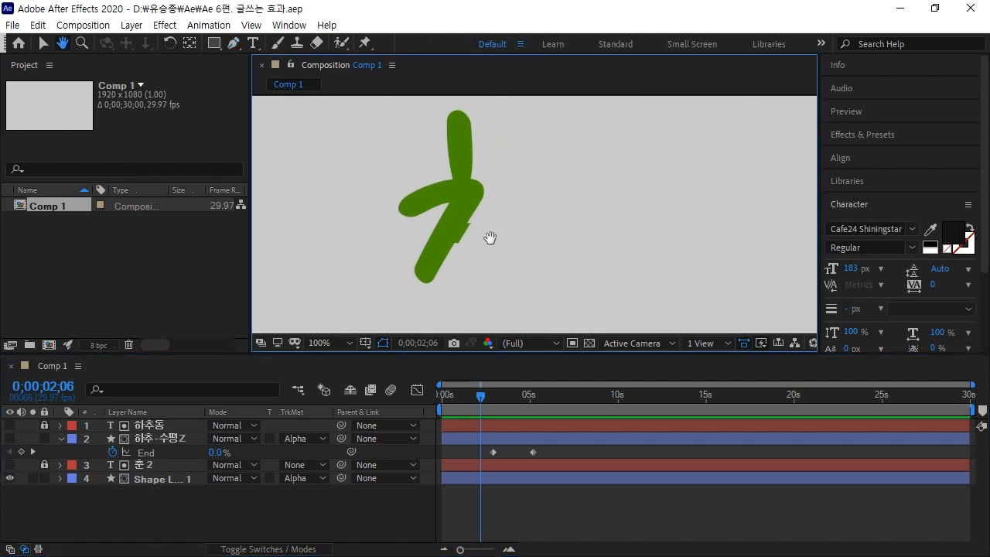
key("g")
key("period")
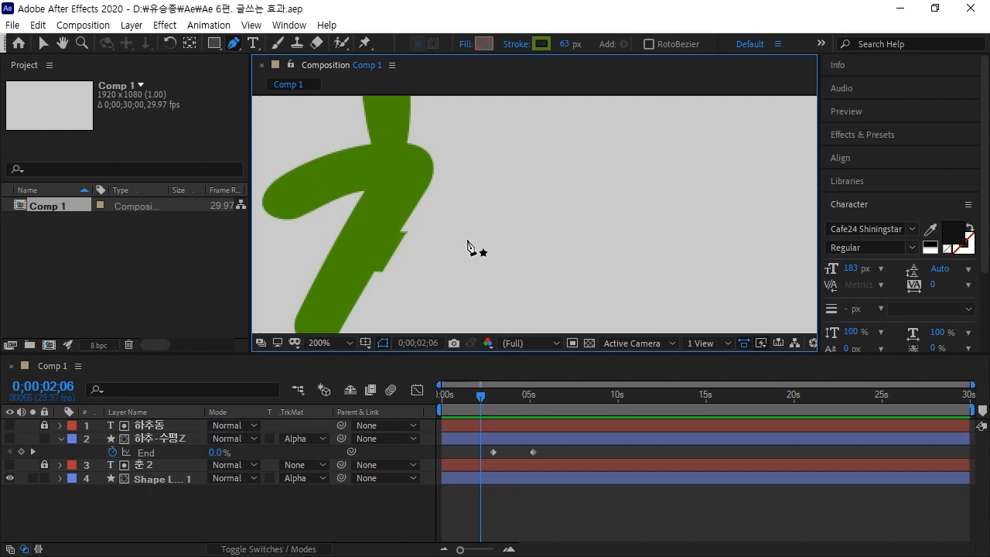
key("comma")
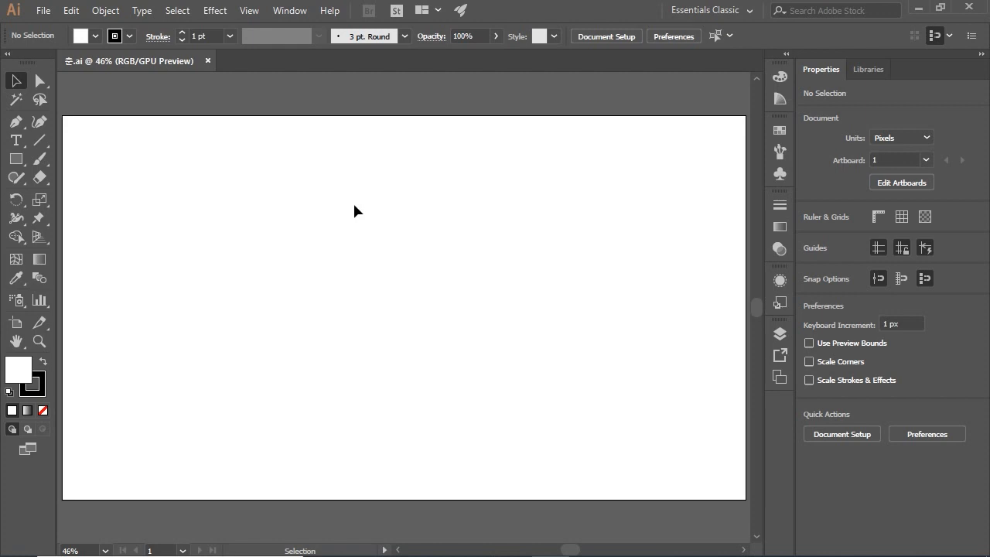
key("ctrl")
key("ctrl+n")
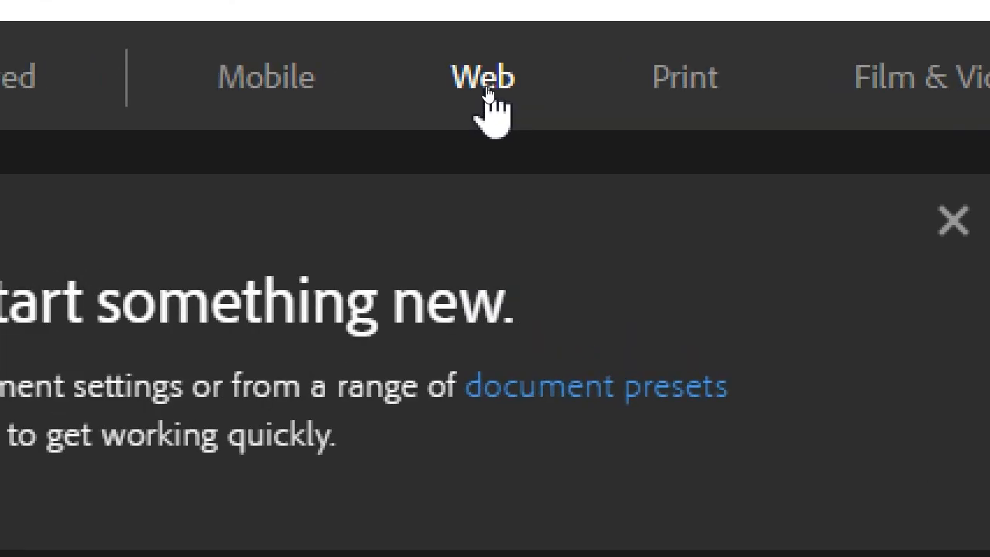
left_click(486, 86)
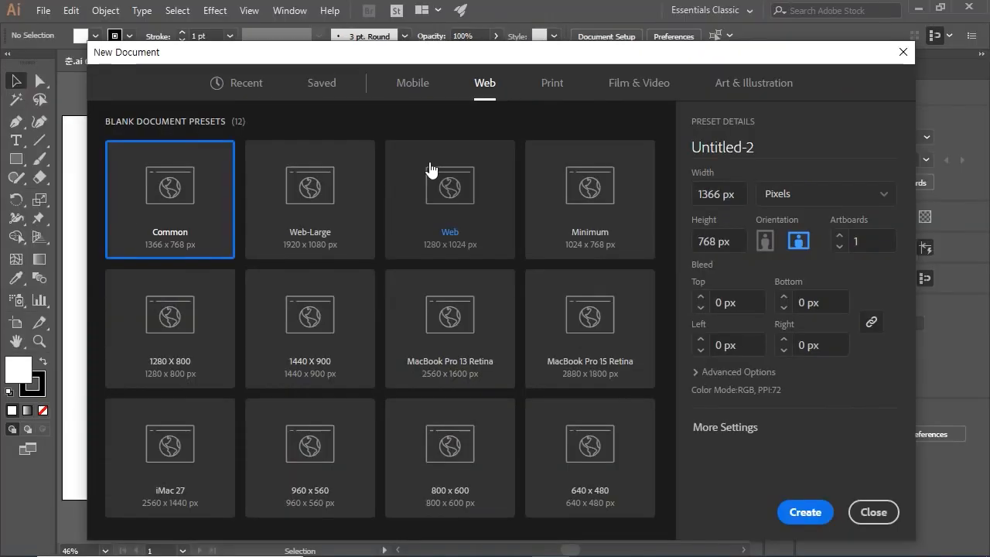
left_click(304, 201)
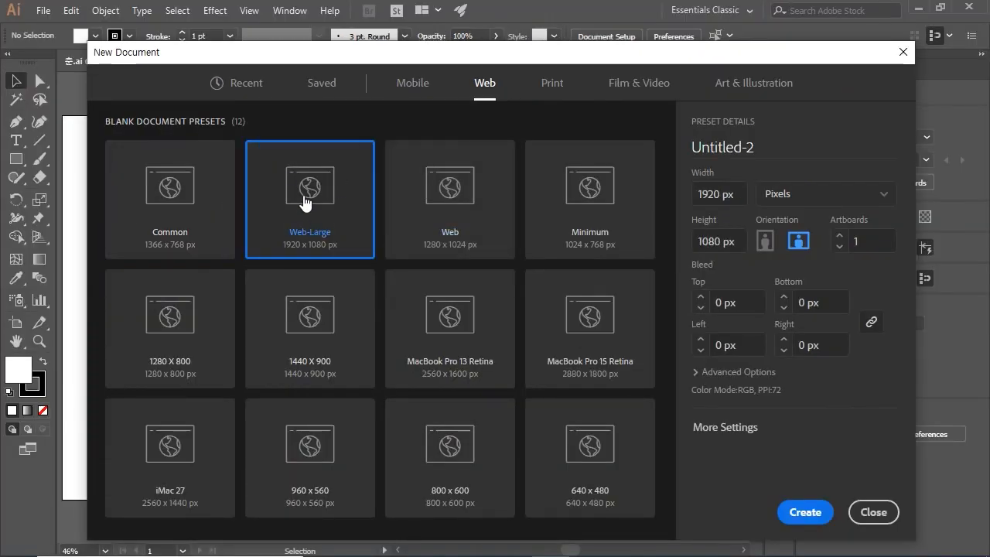
left_click(900, 54)
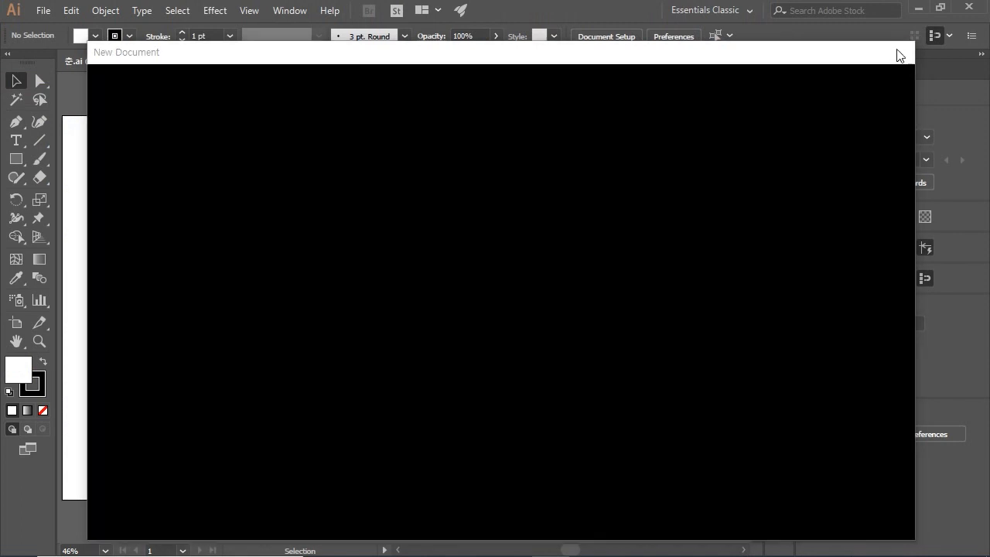
key("ctrl+minus")
key("ctrl+minus")
key("ctrl+minus")
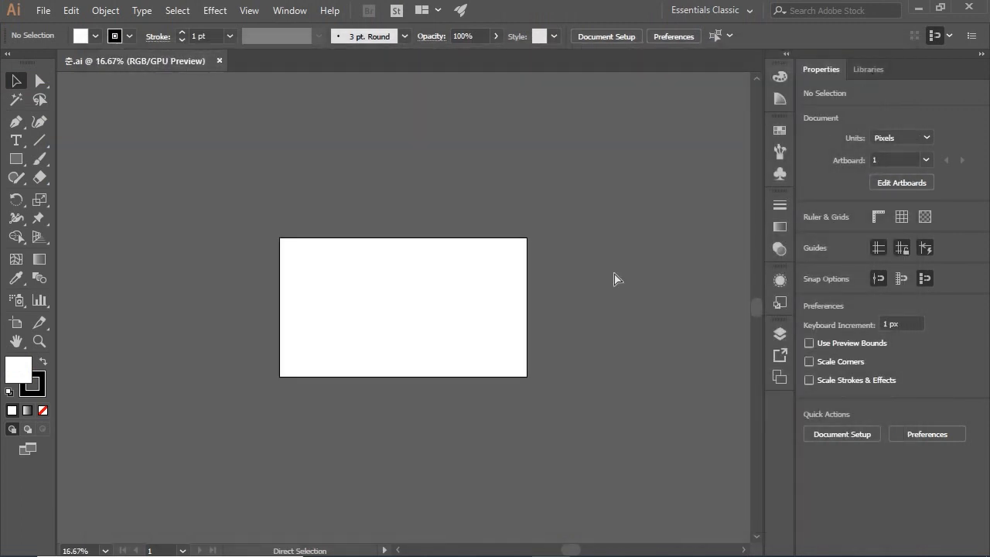
key("ctrl+minus")
key("ctrl+minus")
key("ctrl+minus")
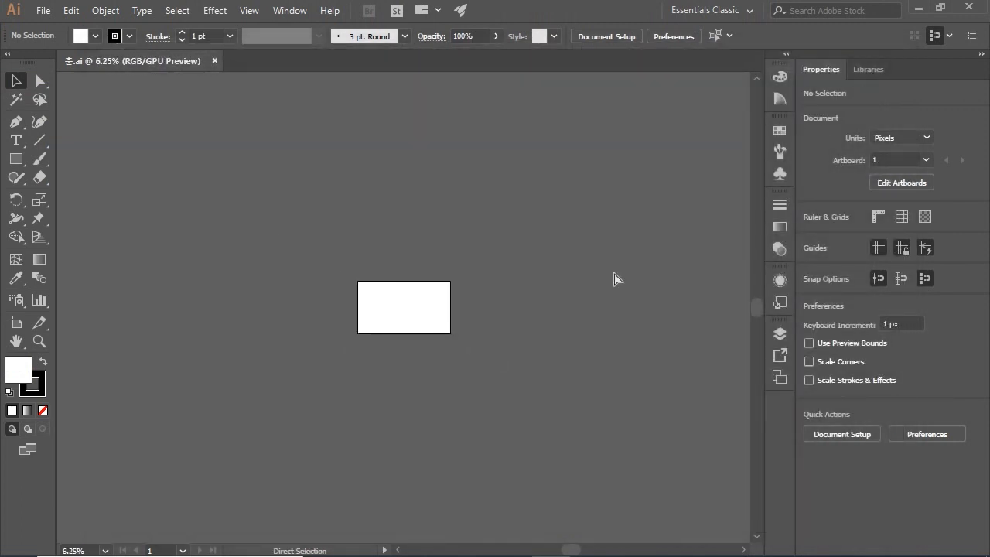
key("ctrl+plus")
key("ctrl+plus")
key("ctrl+plus")
key("ctrl+plus")
key("ctrl+plus")
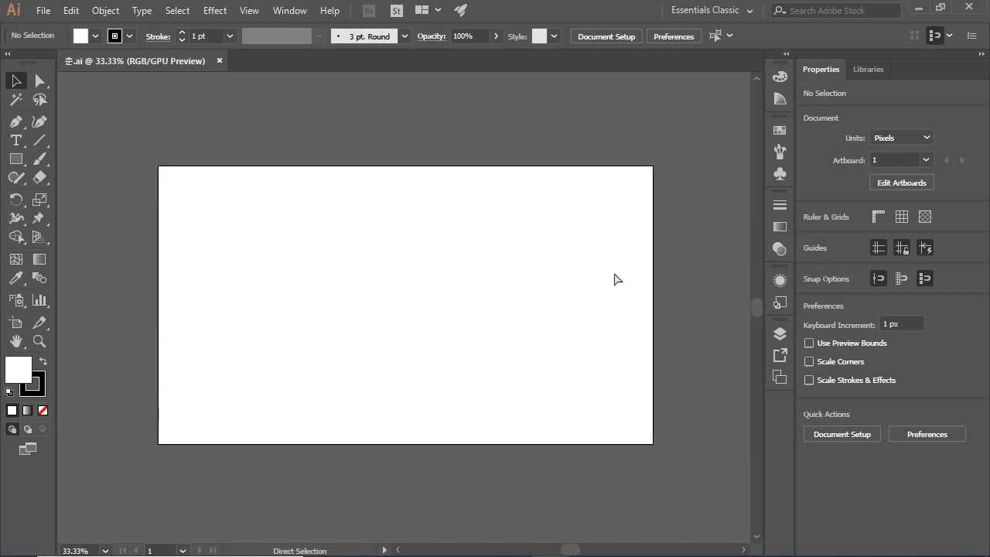
key("ctrl+0")
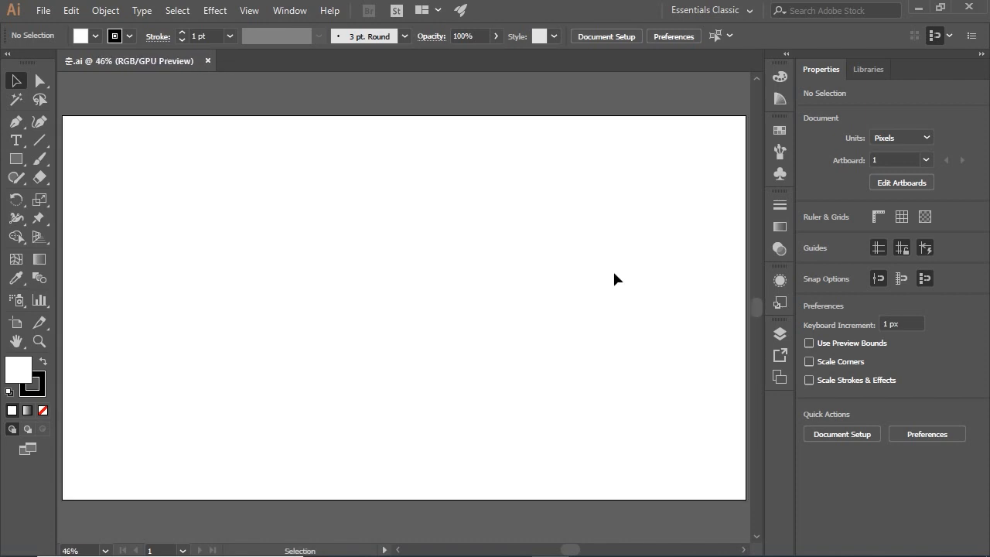
Activate the Type tool and set the fill to black and the stroke to none.
left_click(15, 141)
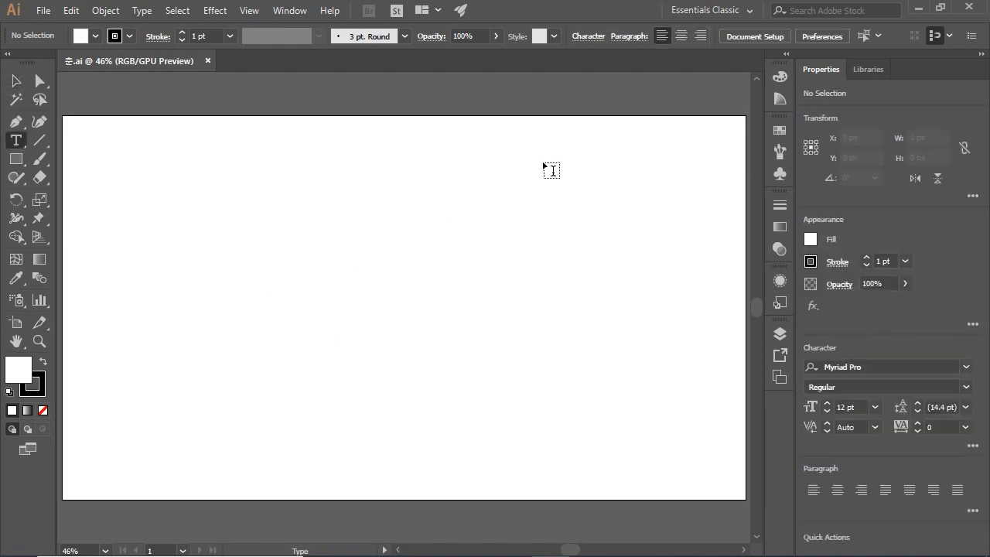
left_click(554, 39)
left_click(95, 36)
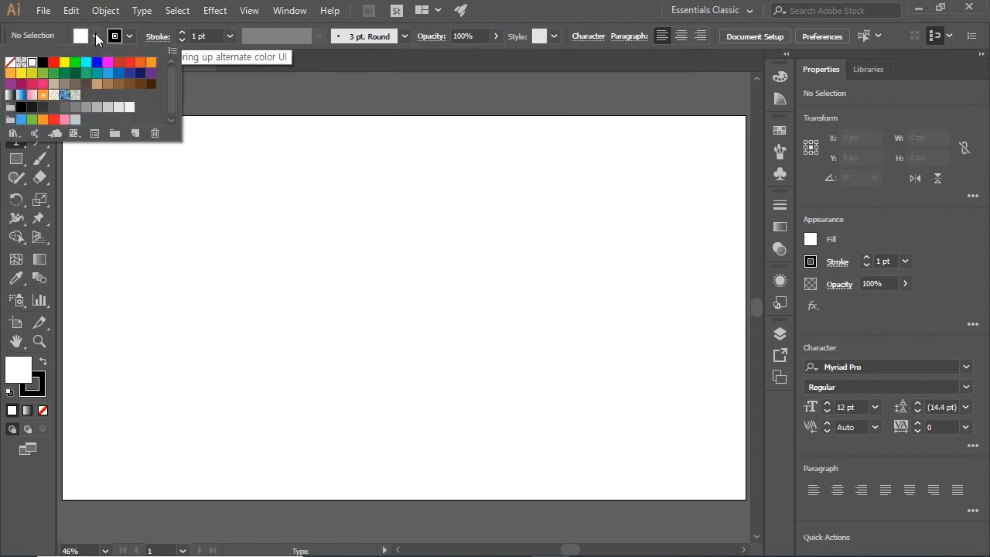
left_click(43, 63)
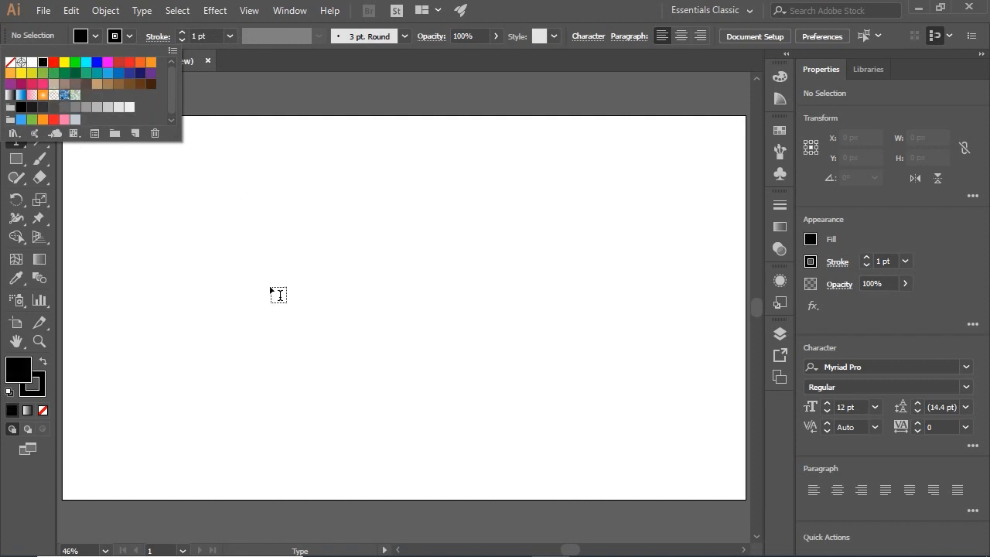
left_click(34, 392)
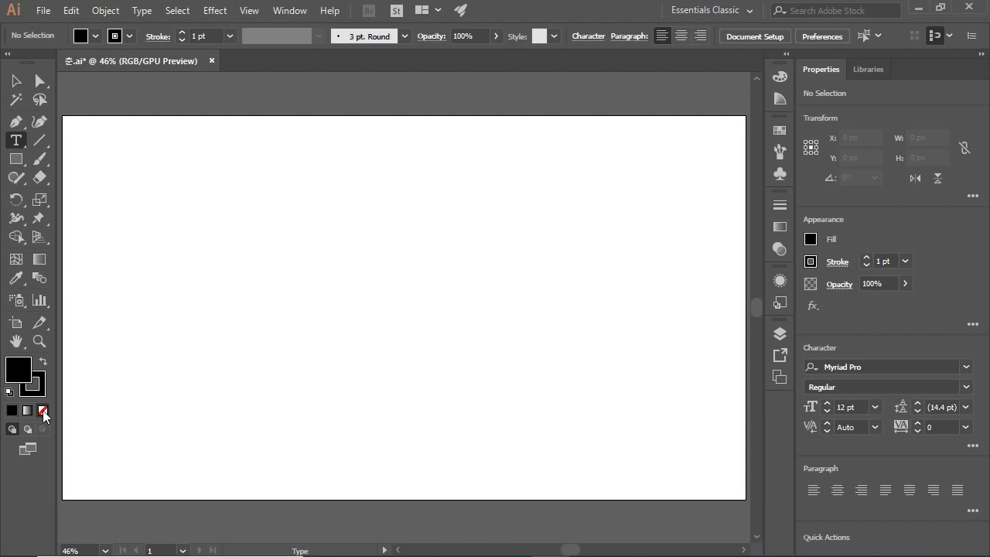
left_click(42, 409)
left_click(43, 361)
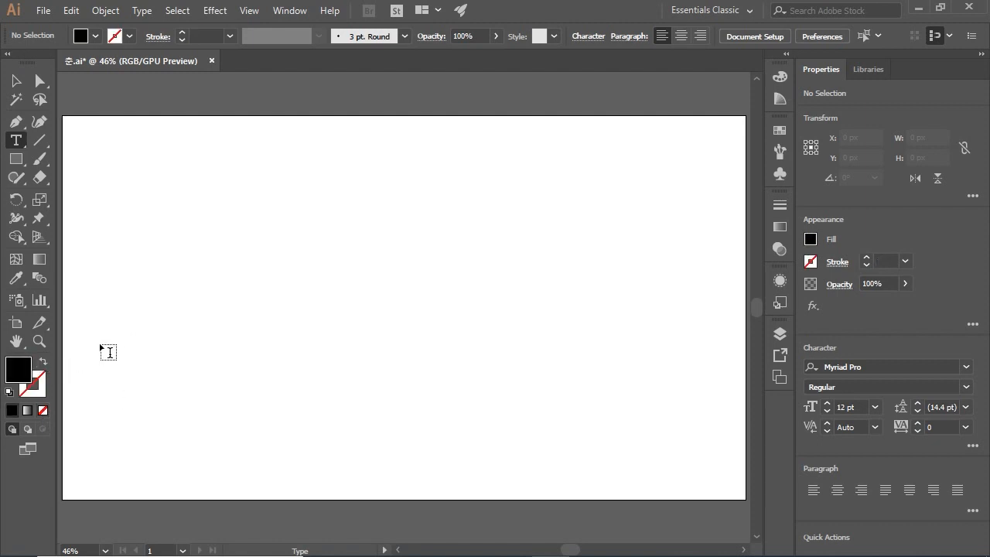
Add the point text "춘" at 72 pt near the middle of the artboard's left half.
left_click(292, 275)
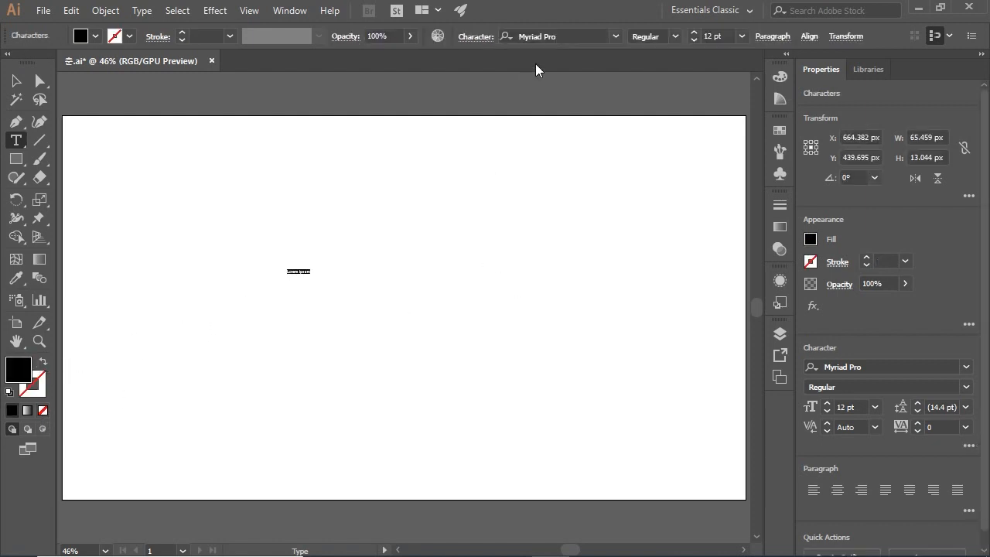
left_click(740, 36)
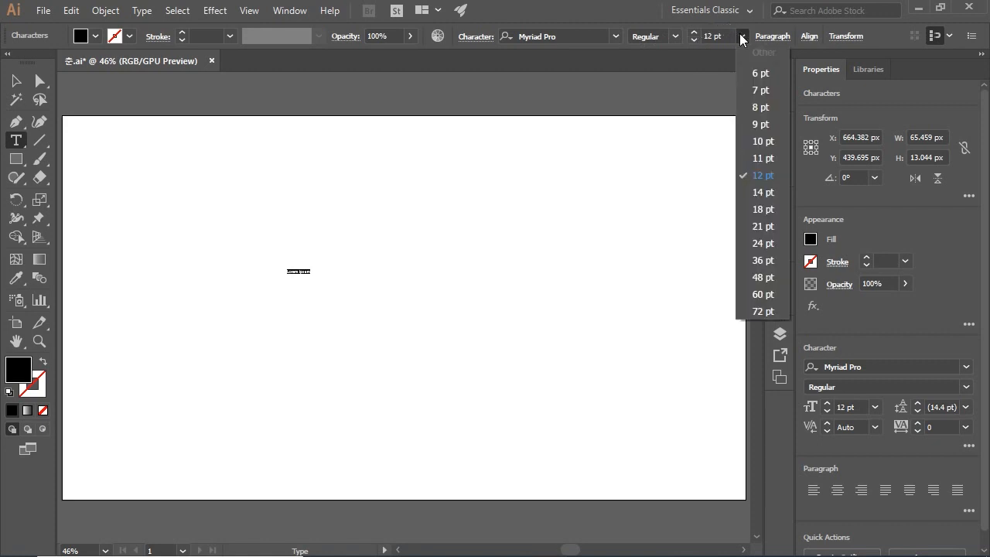
left_click(764, 312)
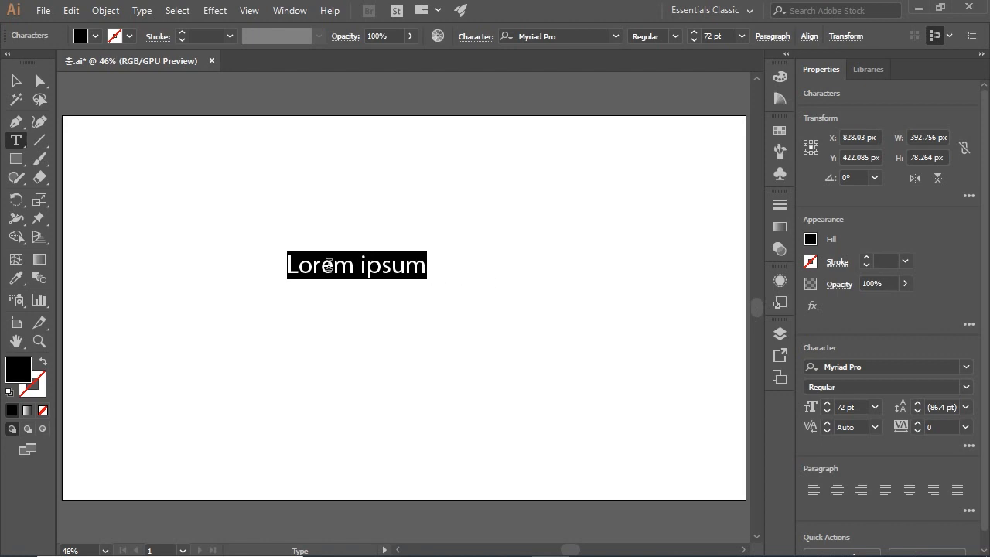
type("춘")
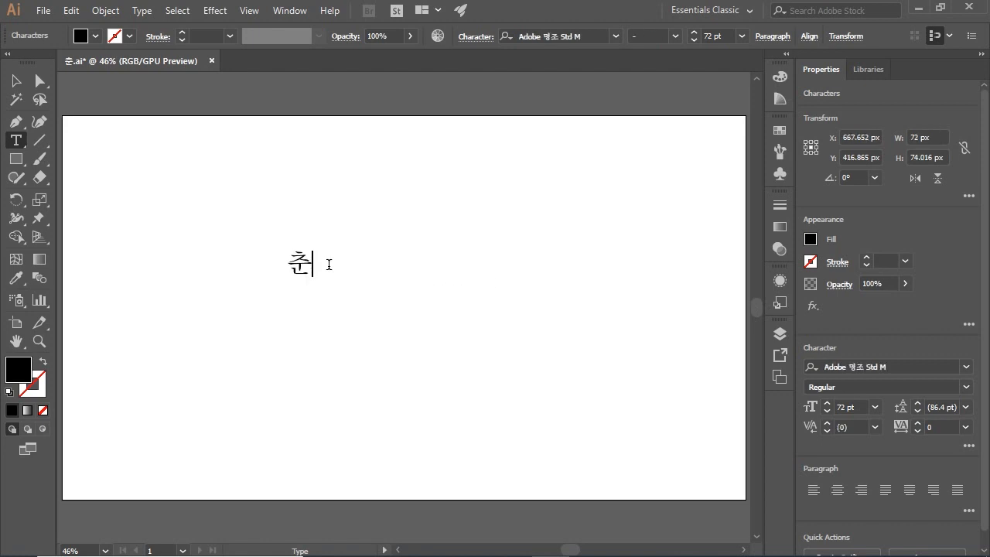
key("Escape")
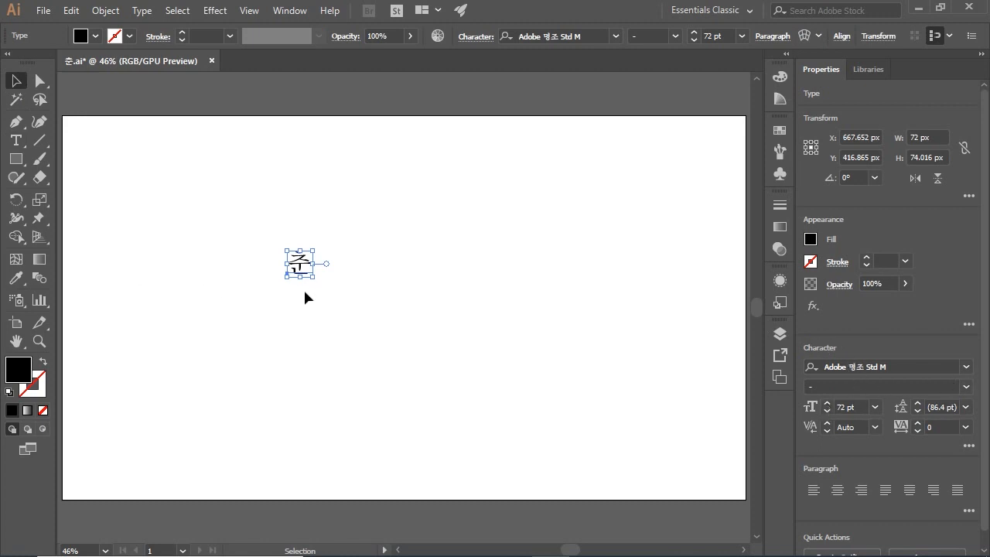
Scale the character 춘 up proportionally to about 600 pt and move it into the artboard's left half.
left_click_drag(312, 277, 391, 357)
left_click_drag(345, 262, 303, 262)
left_click_drag(350, 358, 365, 373)
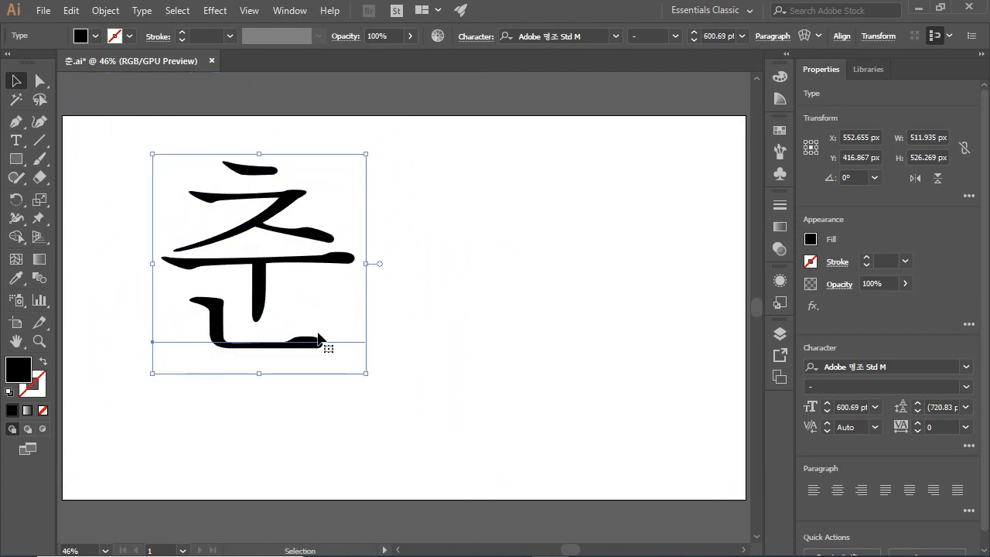
left_click_drag(312, 269, 299, 292)
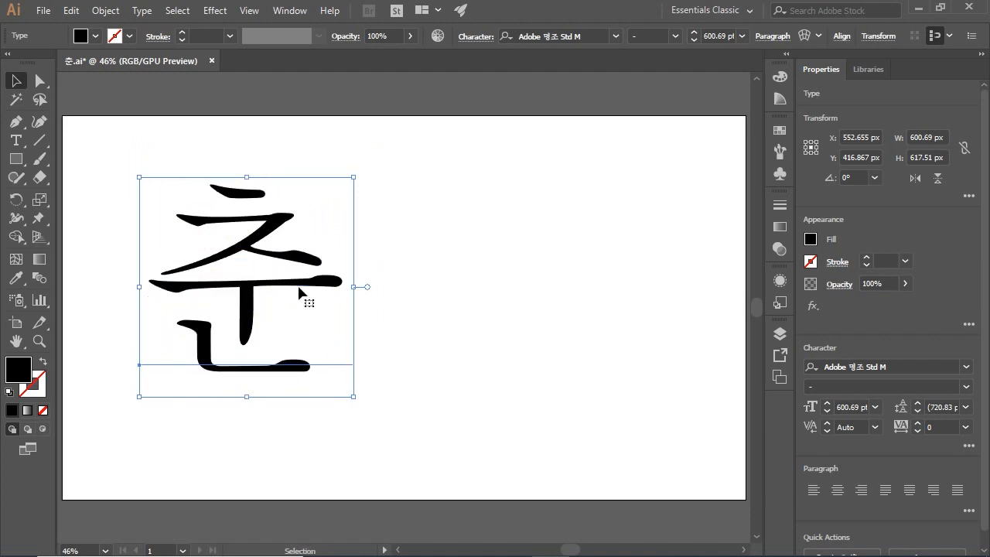
Change the character's font to 나눔손글씨 펜 OTF and shift it horizontally to about X 590 px.
left_click(616, 35)
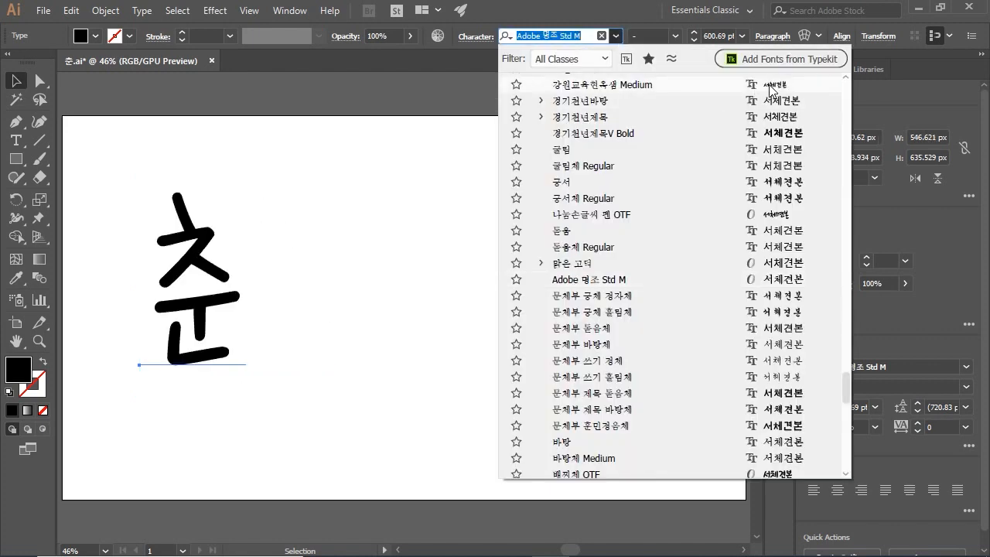
left_click(783, 215)
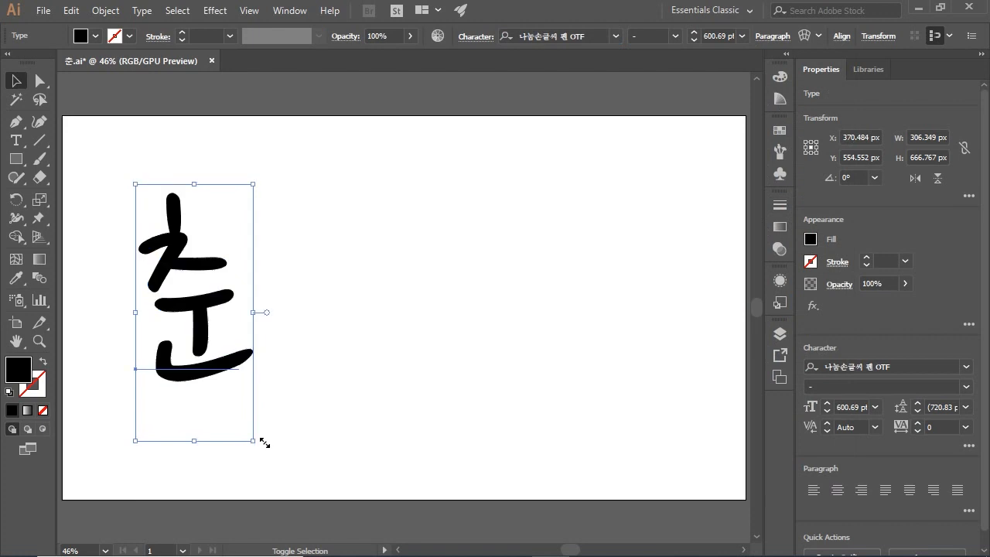
left_click(268, 371)
left_click_drag(231, 367, 311, 365)
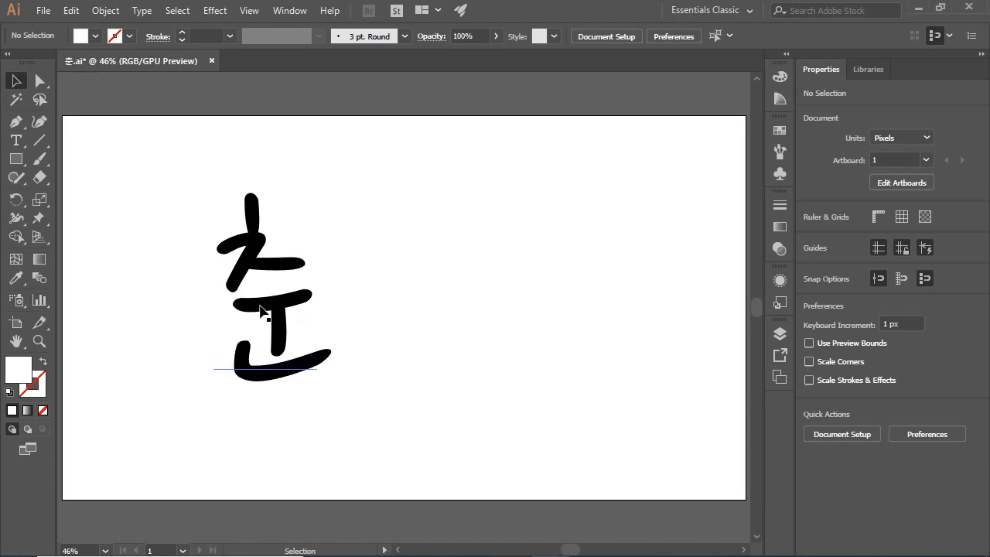
Convert the text 춘 to outlines and deselect it.
left_click(141, 12)
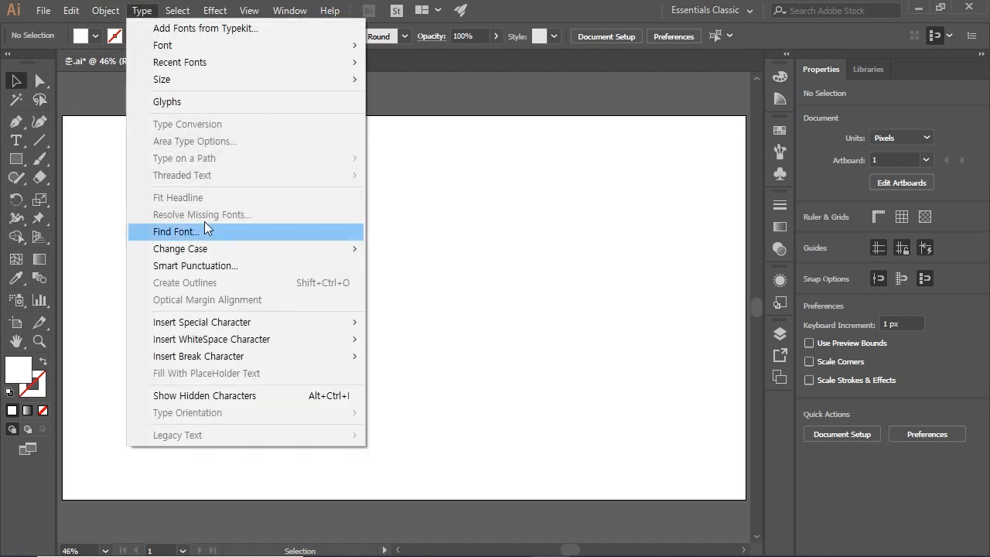
left_click(489, 344)
left_click(215, 366)
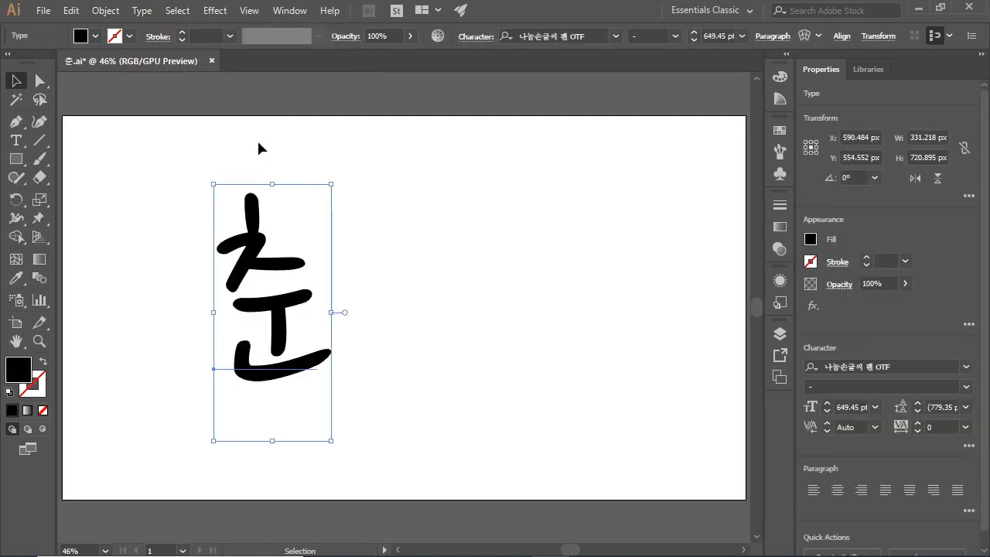
key("shift+ctrl+o")
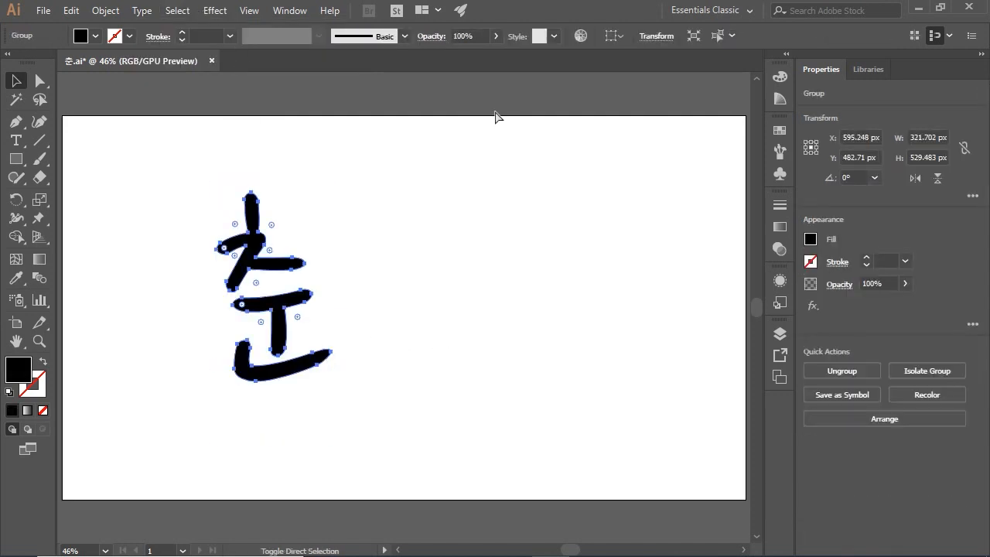
left_click(437, 255)
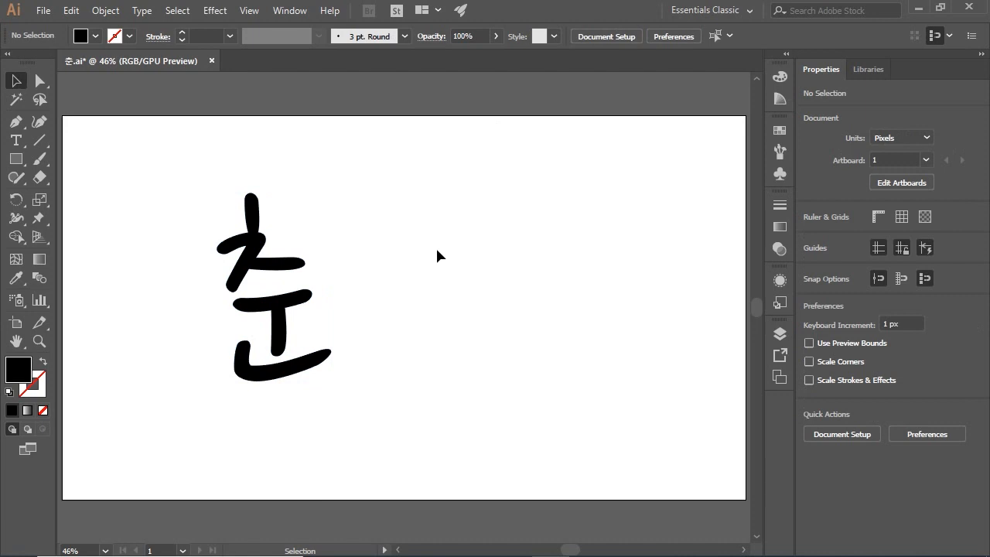
Display the outlined character in Outline mode and return to the regular preview.
key("ctrl")
left_click(249, 11)
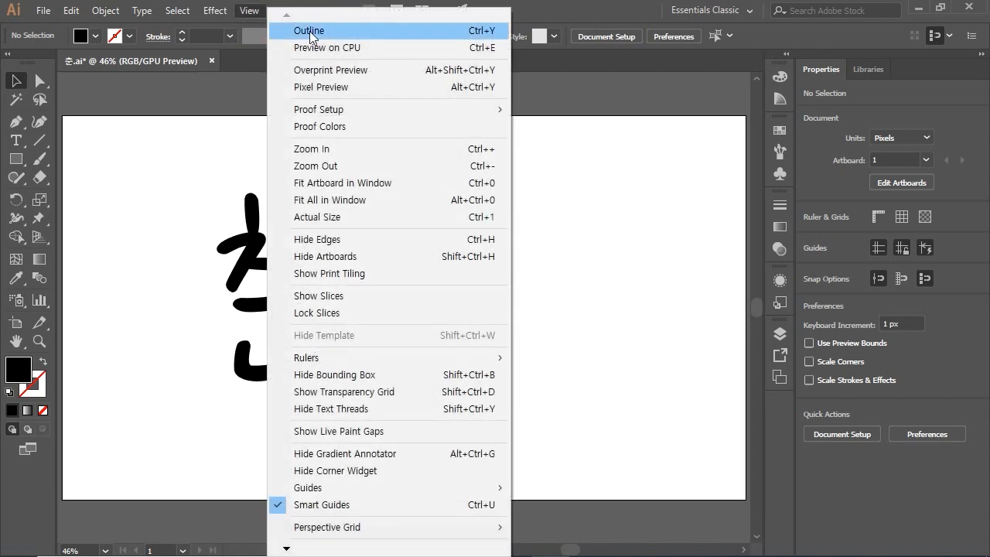
left_click(308, 33)
left_click(254, 12)
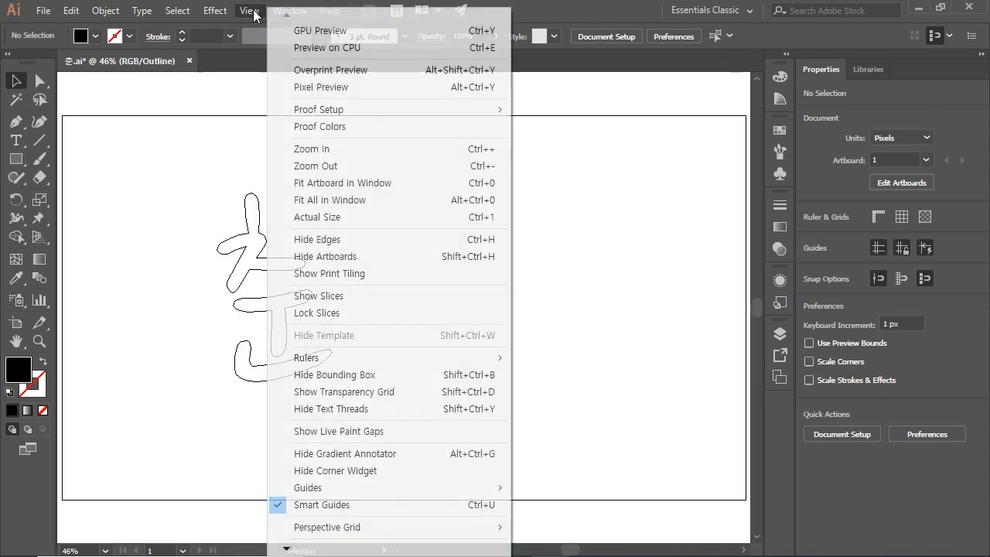
left_click(321, 33)
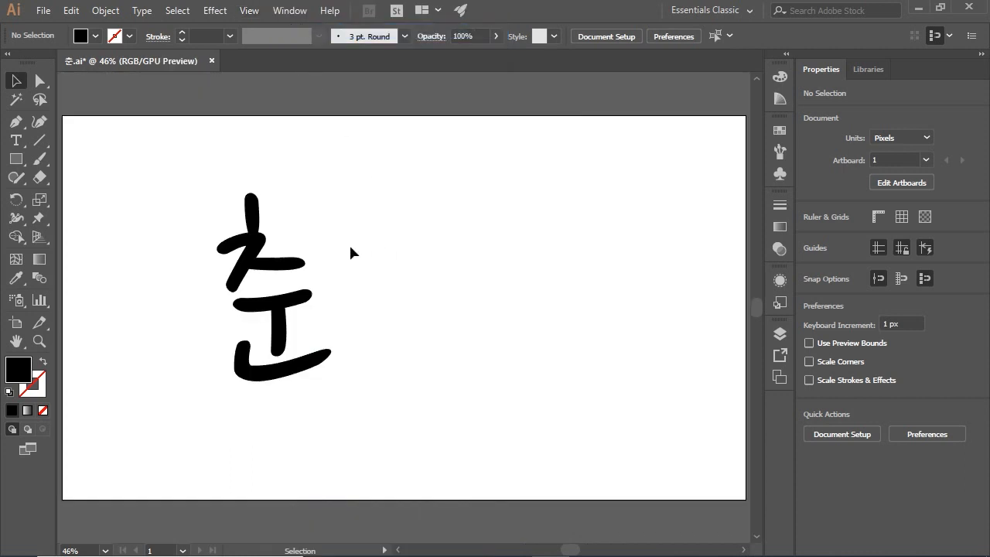
Examine the contours of the character 춘 in Outline mode at 66.67% zoom and switch back to preview.
left_click(262, 263)
key("ctrl")
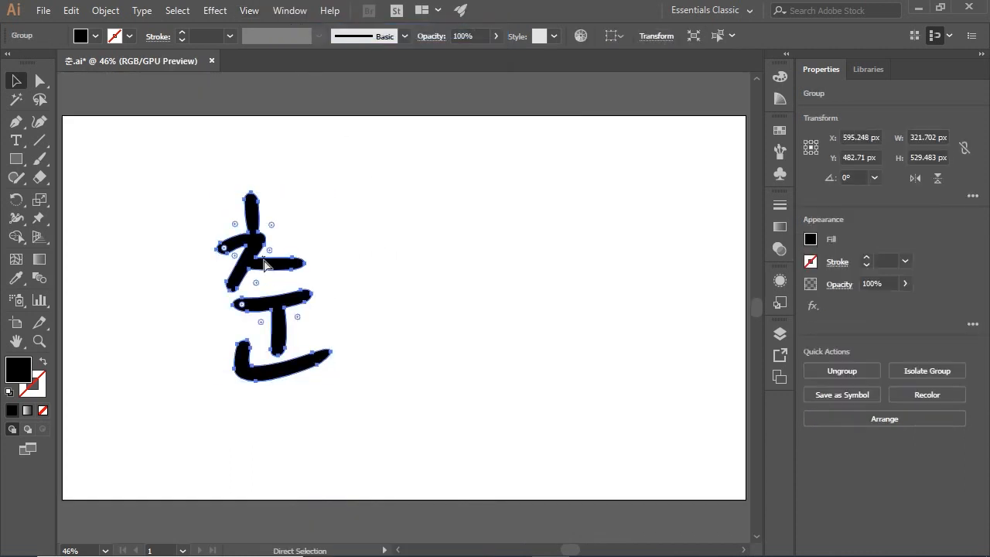
key("ctrl+y")
left_click(459, 305)
left_click_drag(426, 354, 196, 253)
key("ctrl+plus")
key("ctrl+plus")
left_click(539, 202)
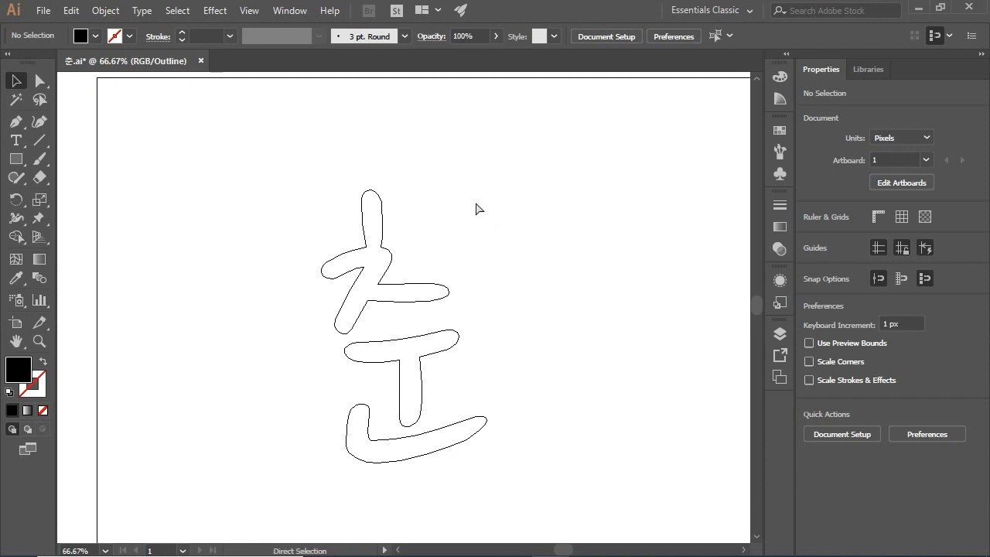
key("ctrl+y")
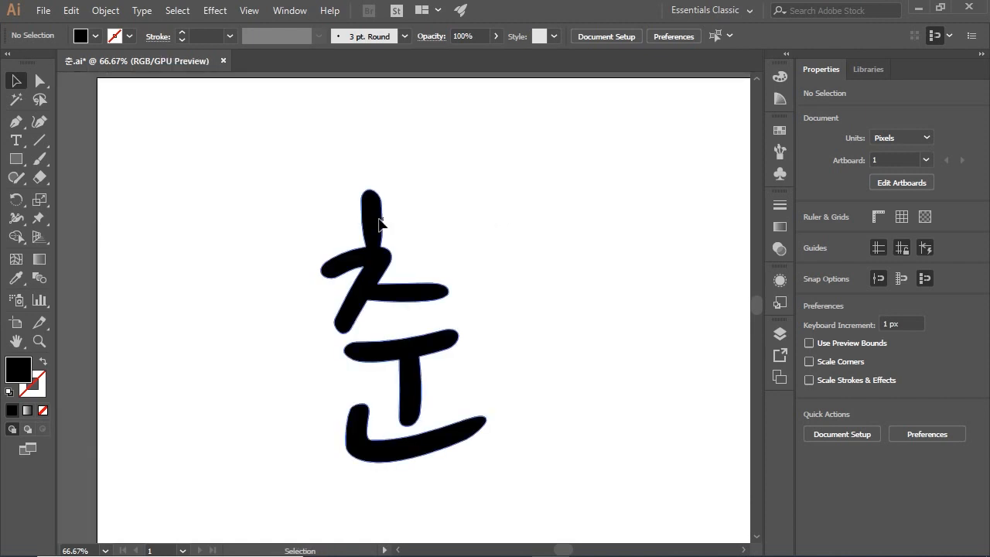
Select the character group and look over its joined strokes from top to bottom, ending with nothing selected.
left_click(378, 223)
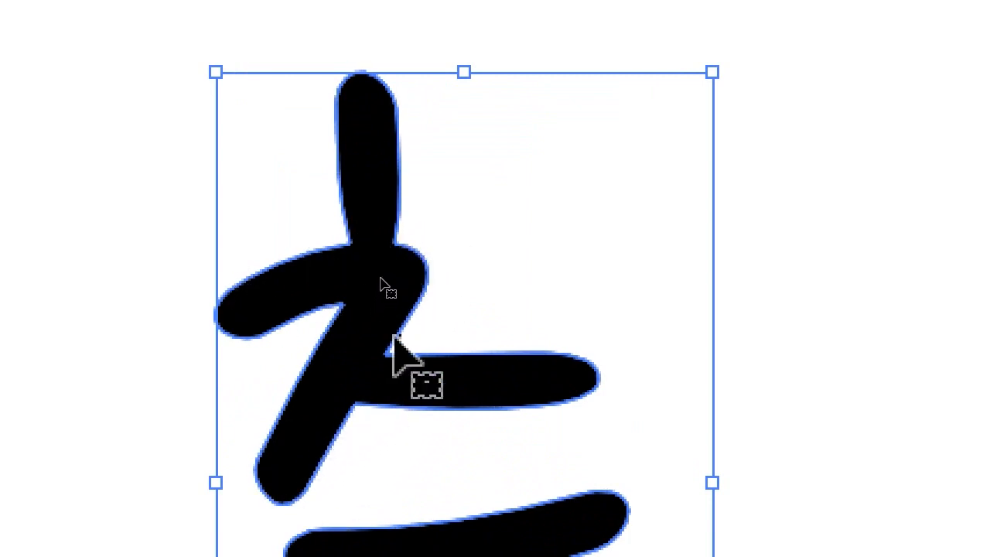
scroll(385, 418, "down", 2)
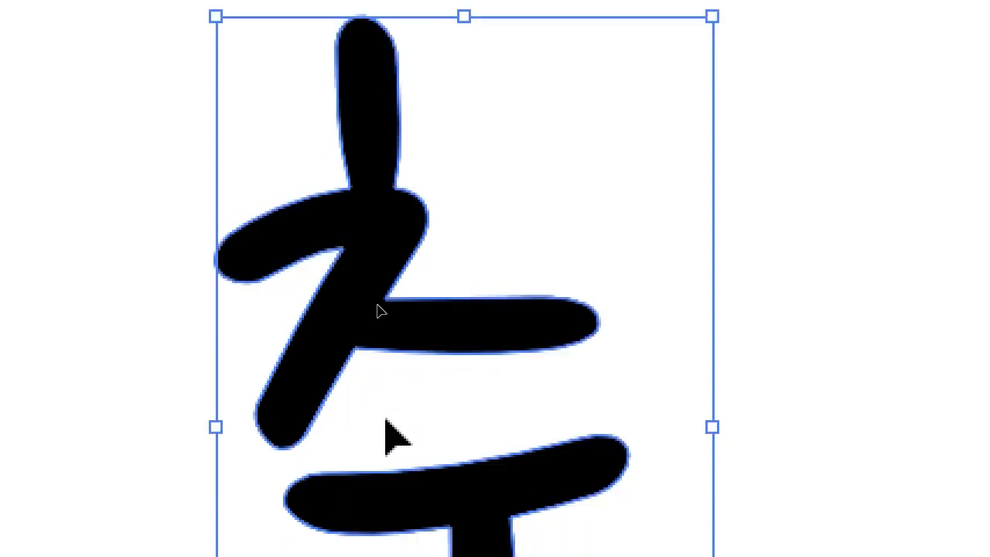
scroll(423, 488, "down", 1)
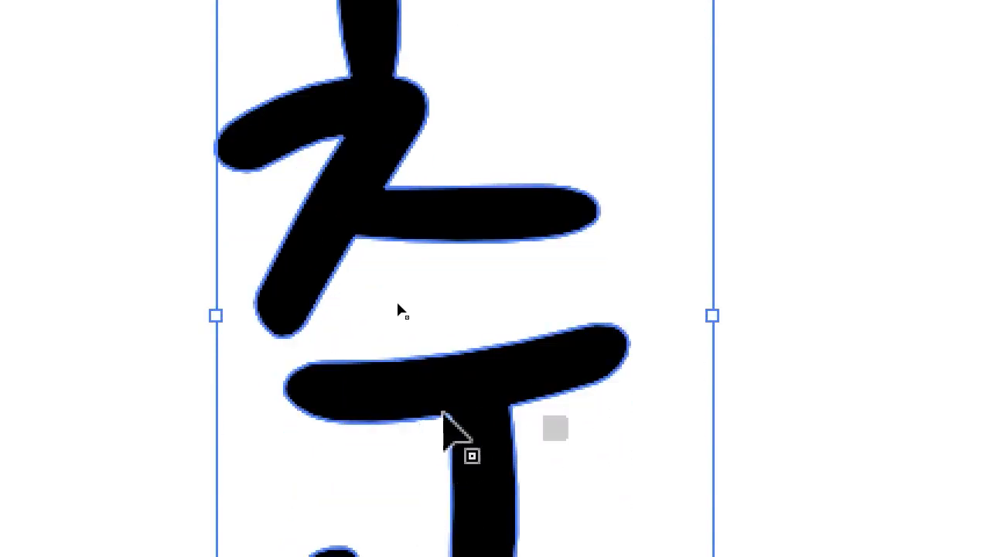
scroll(519, 402, "down", 3)
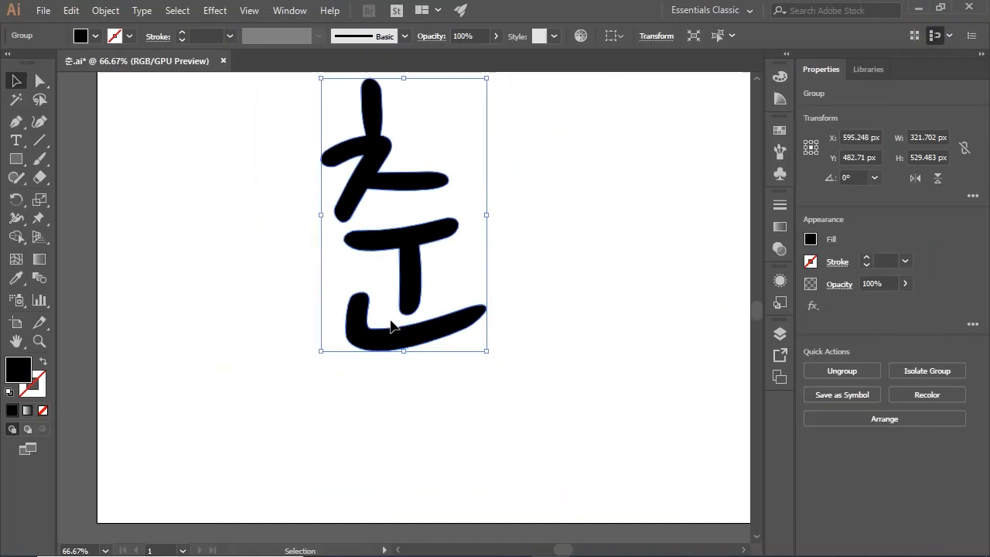
left_click(870, 245)
key("space")
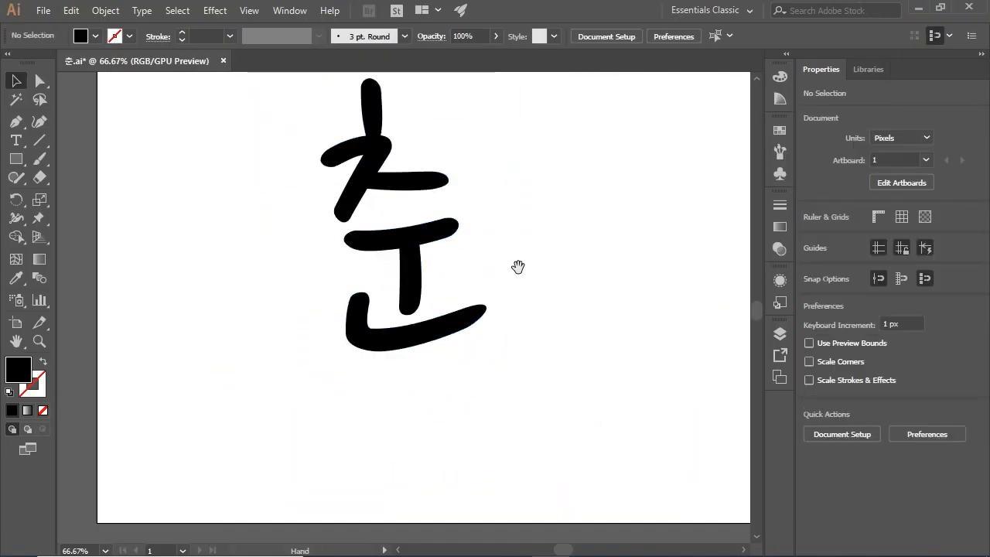
key("space")
left_click_drag(310, 209, 299, 288)
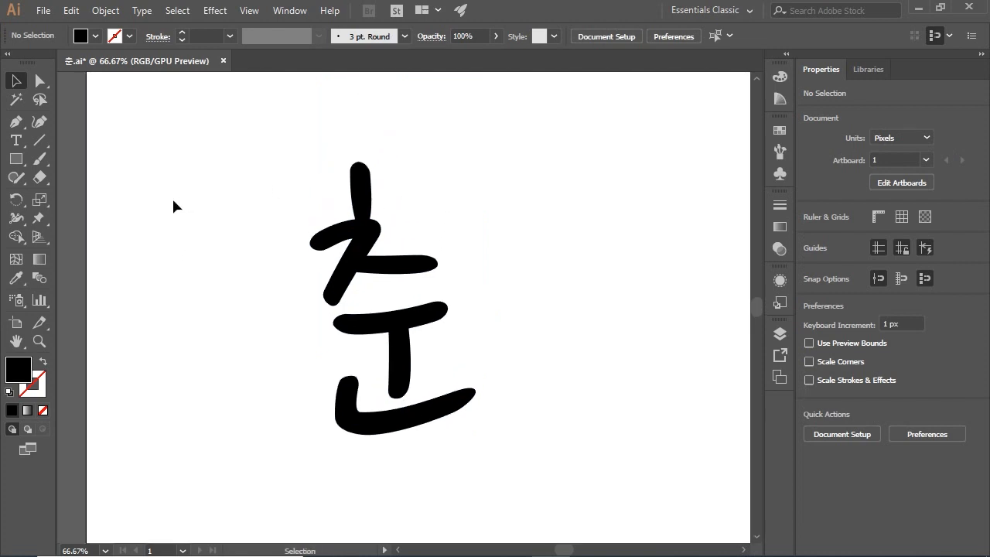
Draw a rectangle of about 152 by 265 px left of the character, with a green fill and a 1 pt black stroke.
left_click(16, 159)
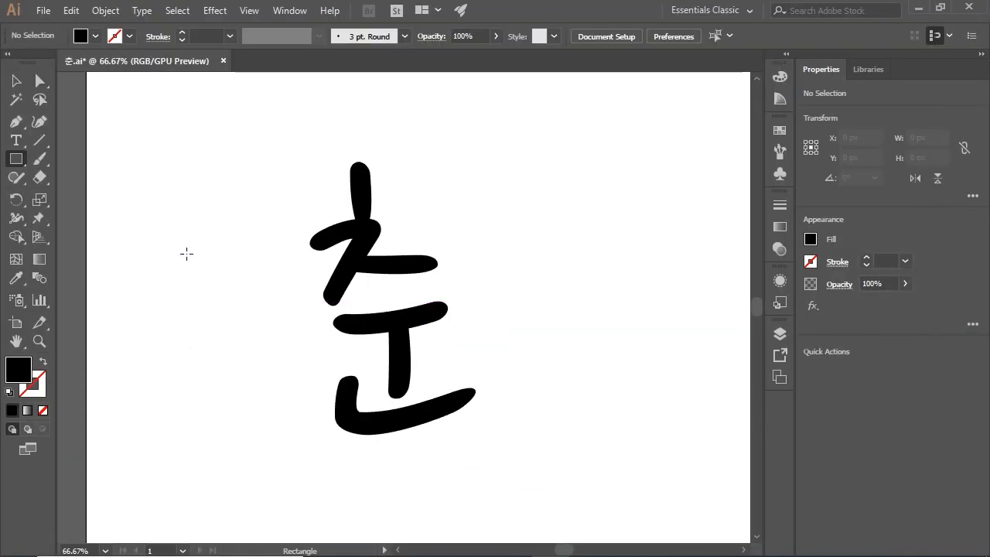
mouse_move(145, 144)
left_mouse_down()
mouse_move(234, 270)
mouse_move(228, 301)
mouse_move(223, 279)
left_mouse_up()
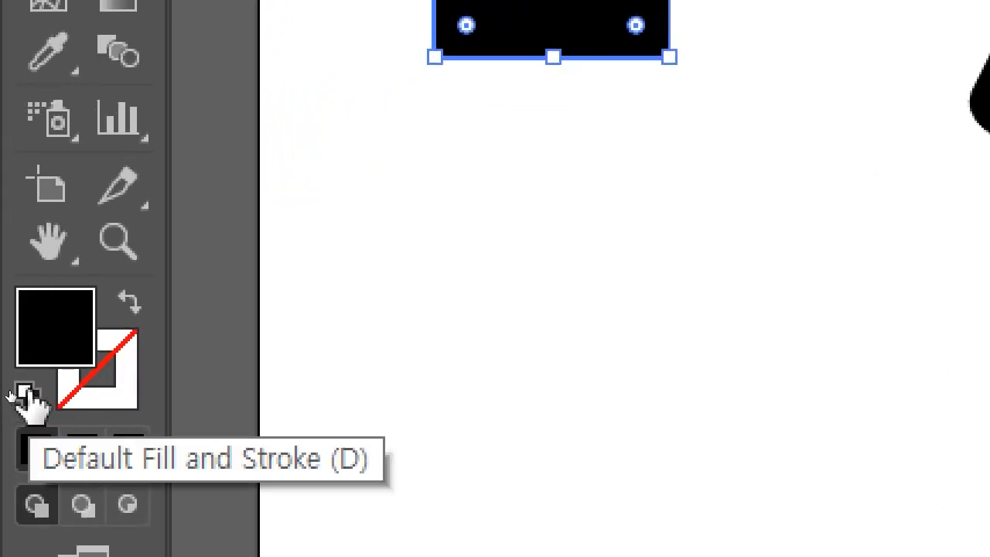
left_click(26, 392)
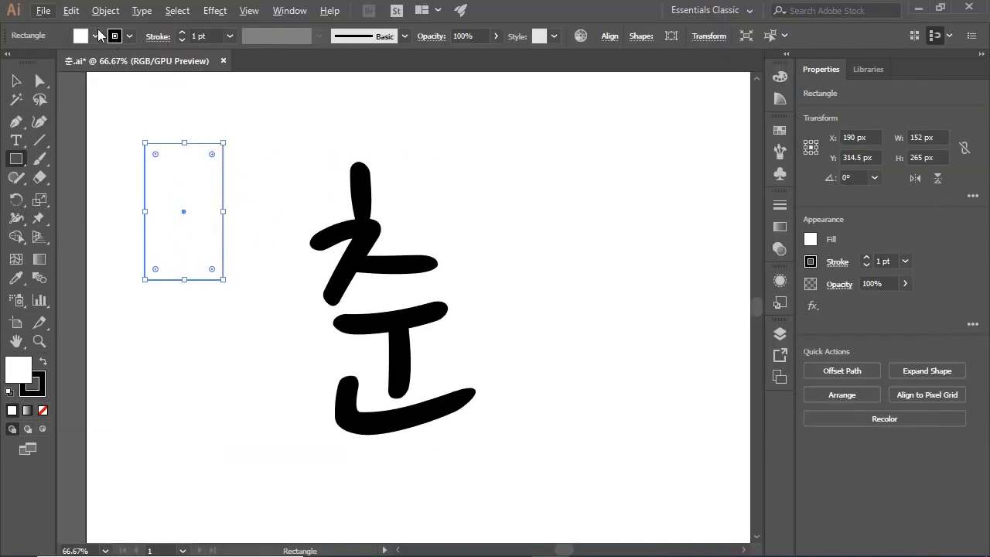
left_click(95, 37)
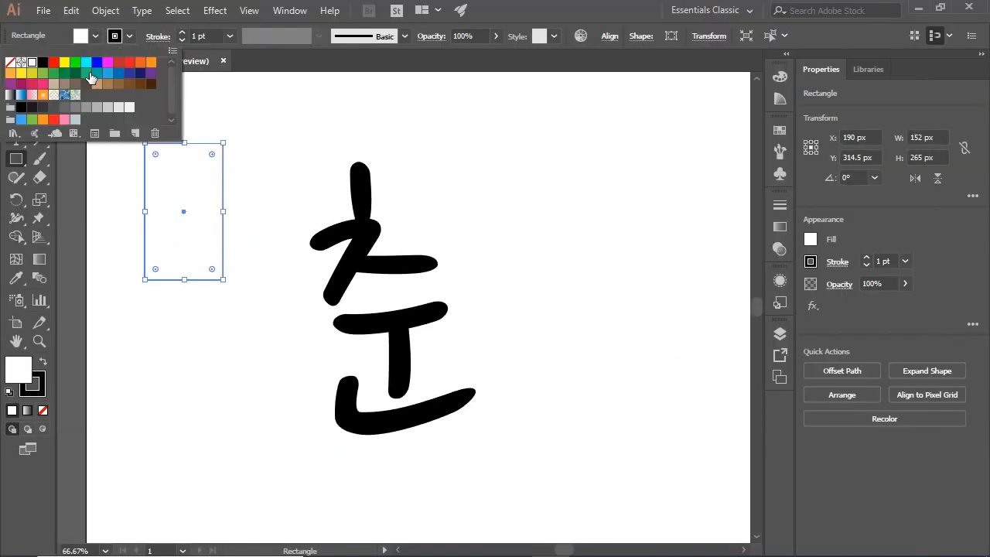
left_click(43, 73)
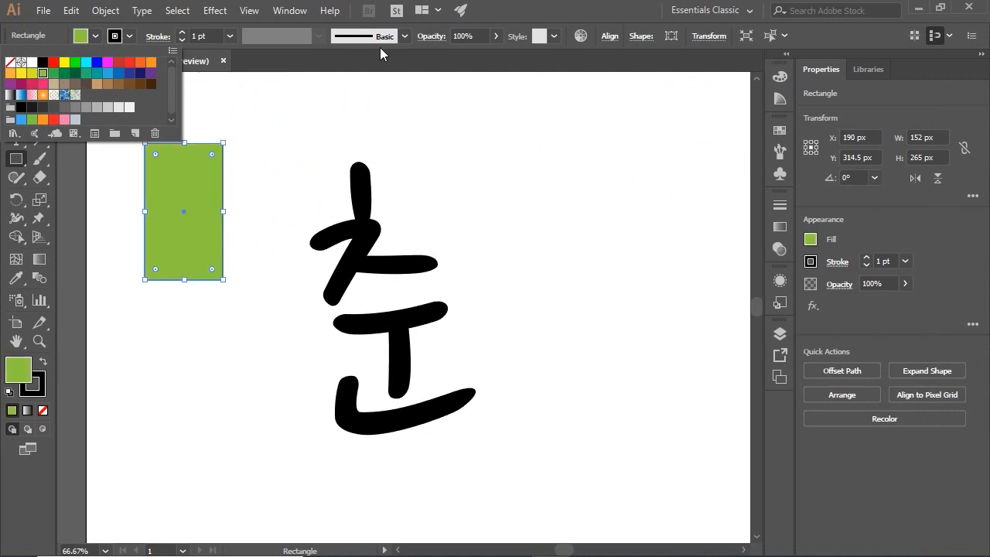
left_click(533, 16)
key("v")
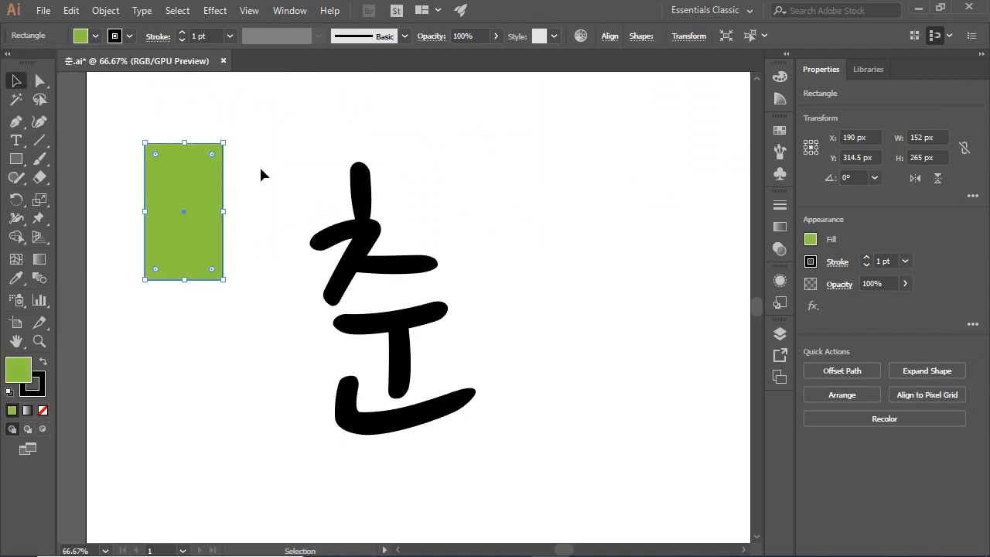
left_click(269, 174)
Move the green rectangle toward the artboard's left edge, to about X 109 px.
key("ctrl+1")
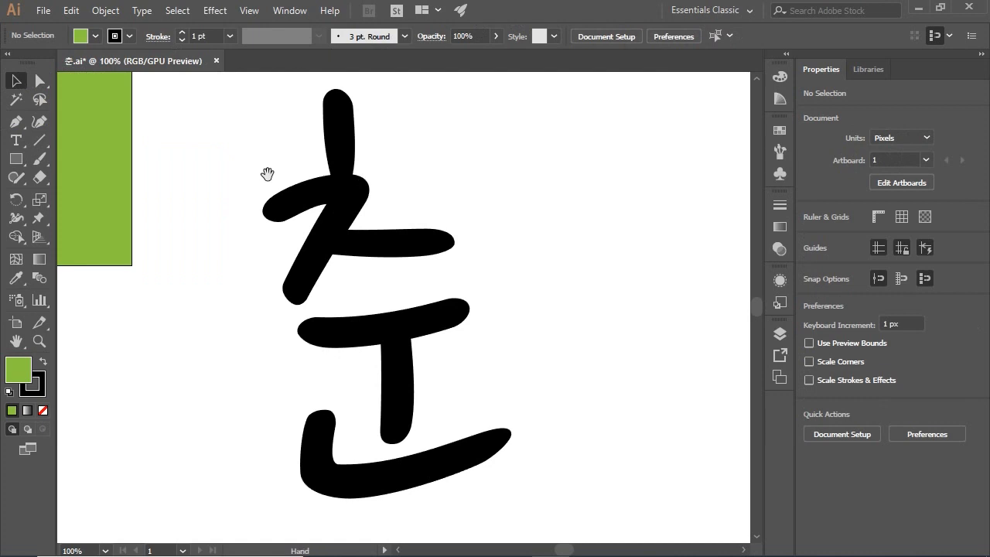
left_click_drag(267, 173, 709, 376)
left_click(505, 347)
key("ctrl+plus")
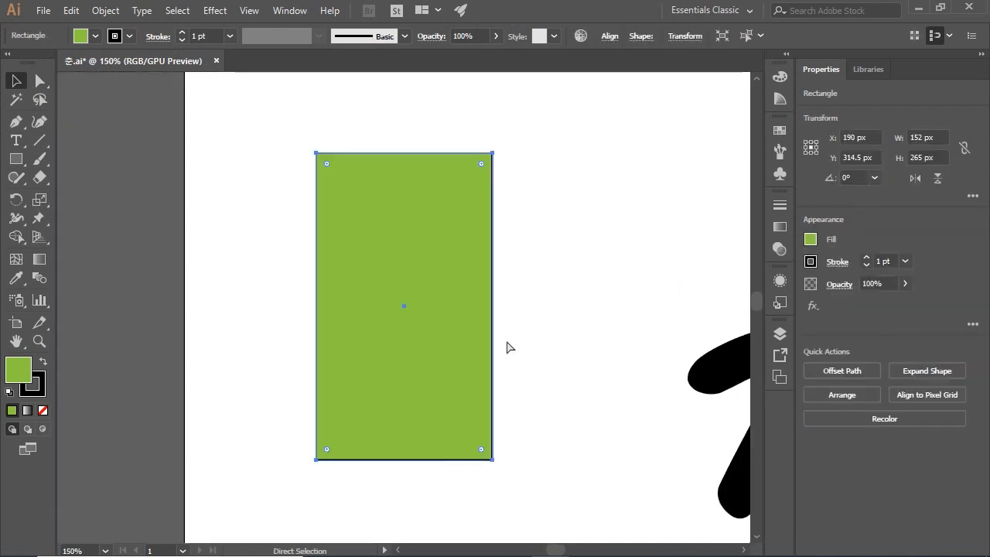
key("ctrl+plus")
left_click_drag(503, 287, 369, 280)
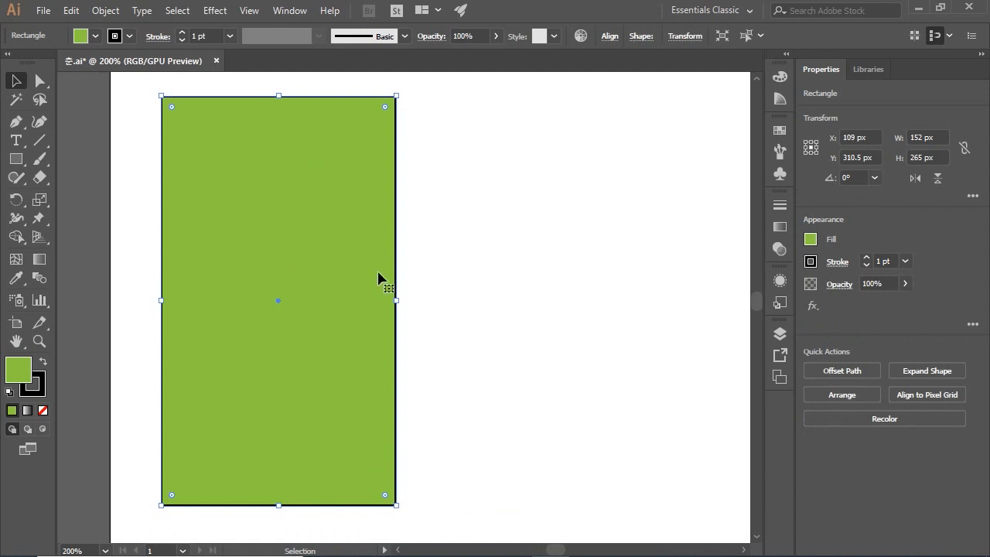
Narrow the green rectangle to about 83 px wide and place a copy to its right at about X 228.5 px.
left_click_drag(396, 296, 480, 317)
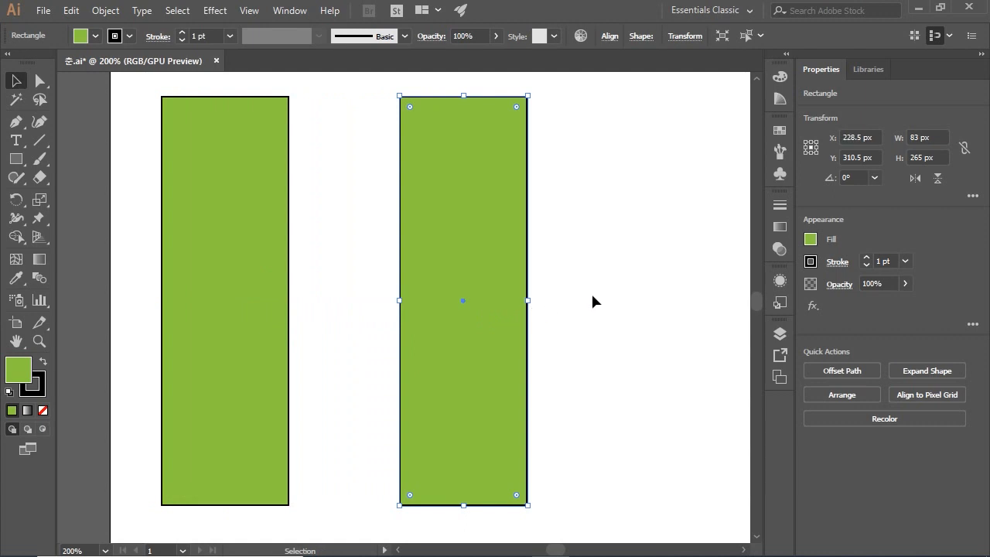
left_click(616, 286)
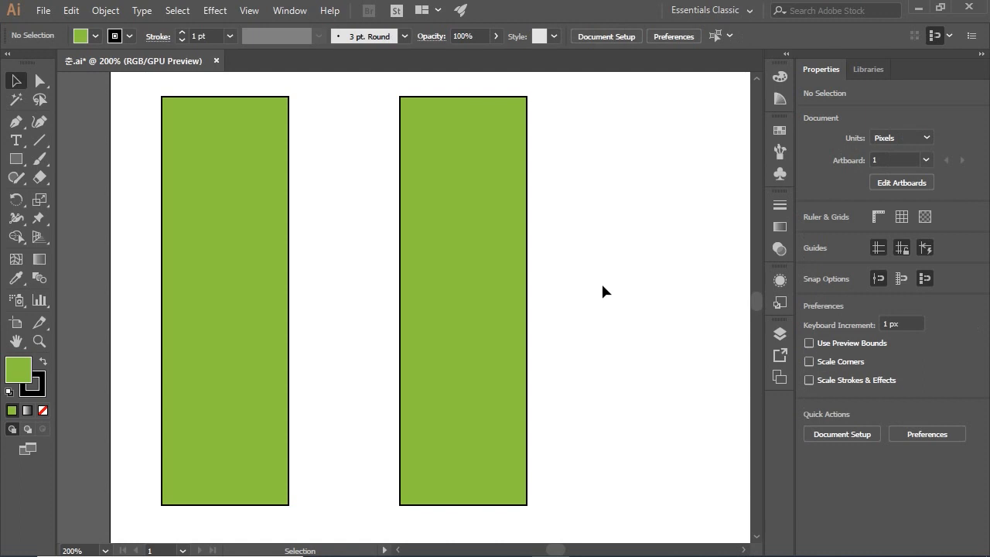
Delete the right-hand copy of the green rectangle and select the remaining one.
left_click(503, 273)
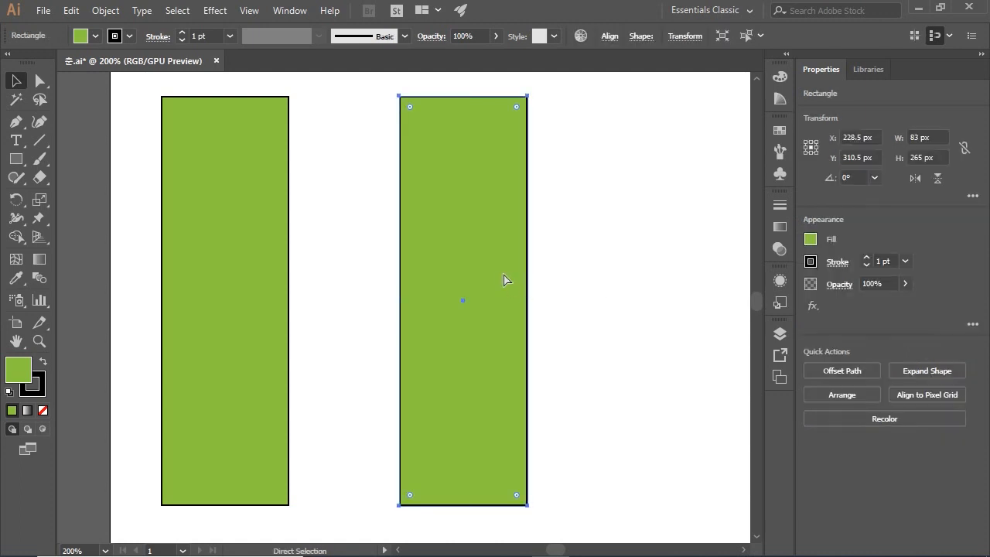
key("Delete")
left_click_drag(420, 281, 541, 275)
left_click(374, 247)
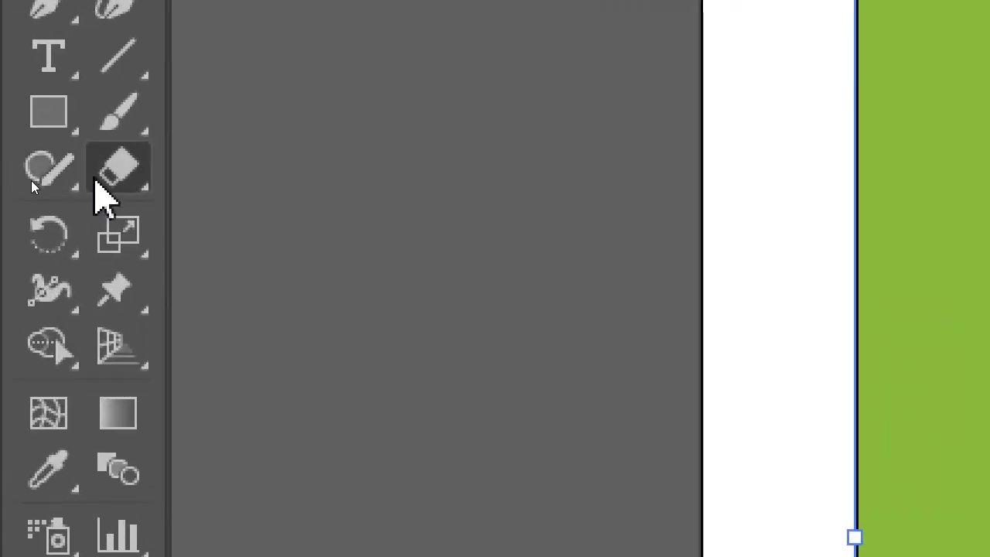
Tear off the Eraser, Scissors and Knife tools as a floating group and place it beside the artboard.
left_click(32, 181)
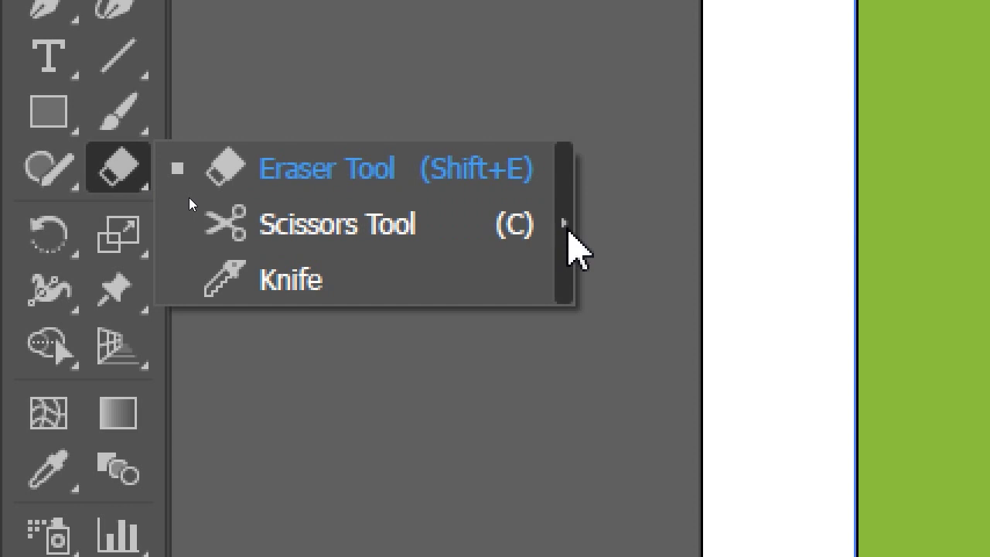
left_click(568, 226)
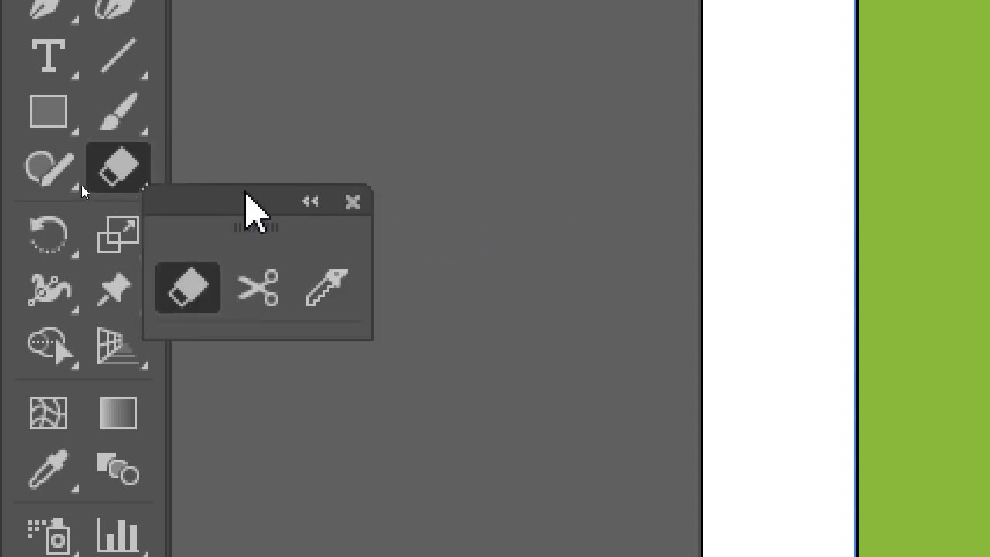
left_click_drag(246, 195, 566, 100)
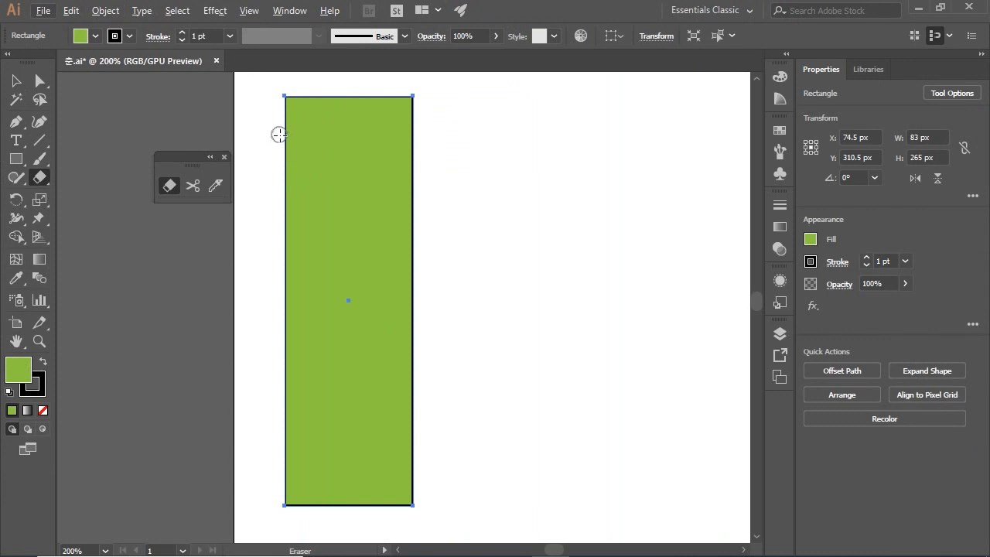
Erase a curved band across the upper part of the green rectangle and select the separated top piece.
mouse_move(255, 106)
left_mouse_down()
mouse_move(305, 139)
mouse_move(514, 157)
left_mouse_up()
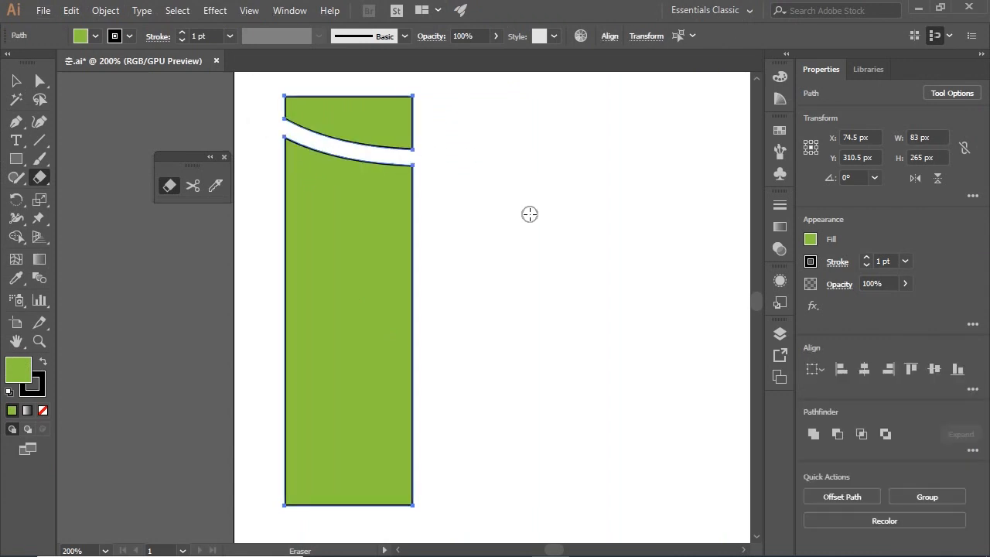
left_click(16, 81)
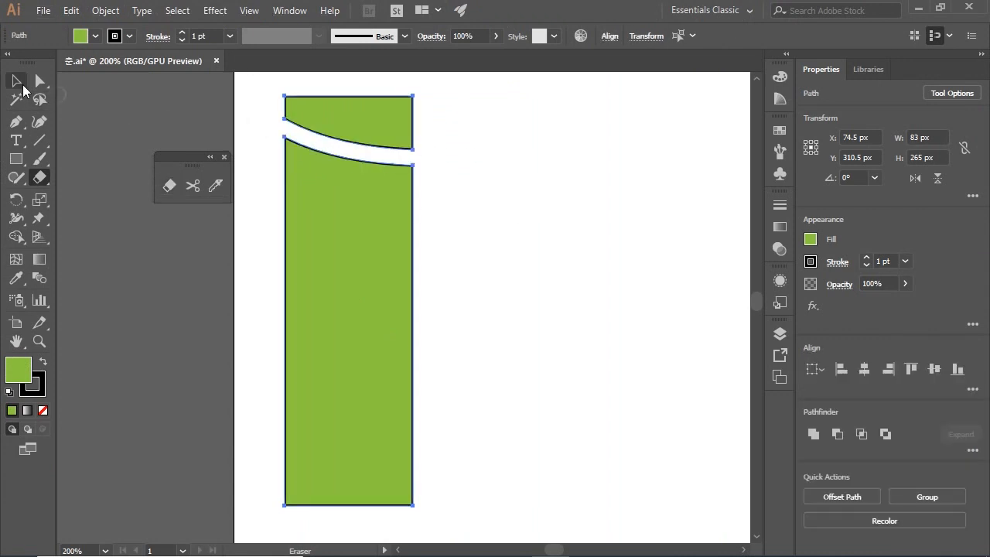
left_click(518, 138)
left_click(402, 135)
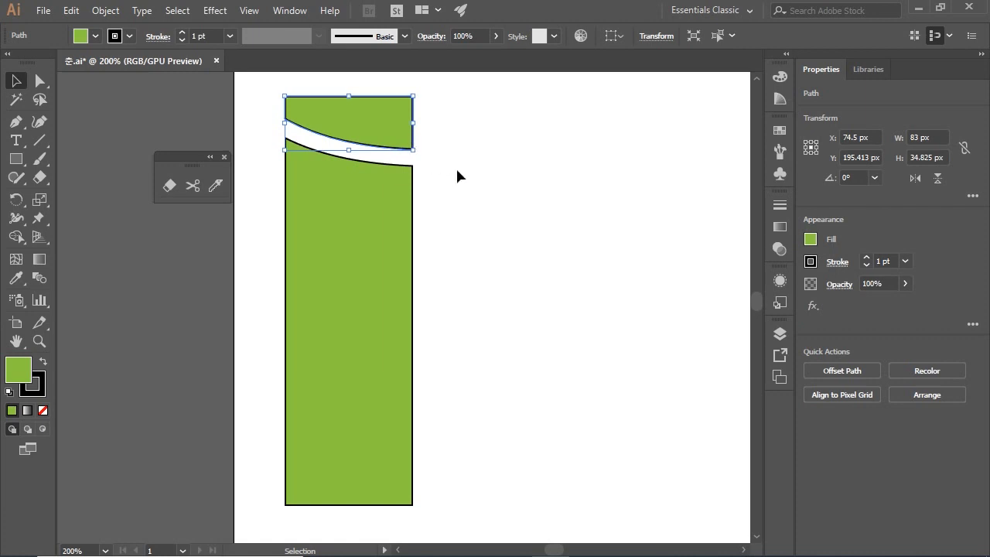
Select the separated top piece of the green rectangle and fill it with orange.
key("ctrl+plus")
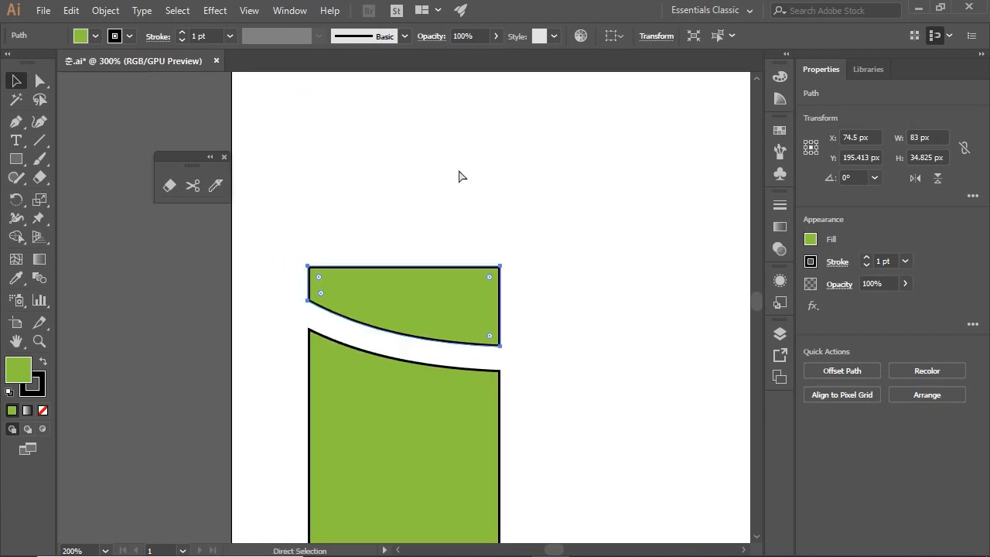
left_click_drag(459, 175, 466, 90)
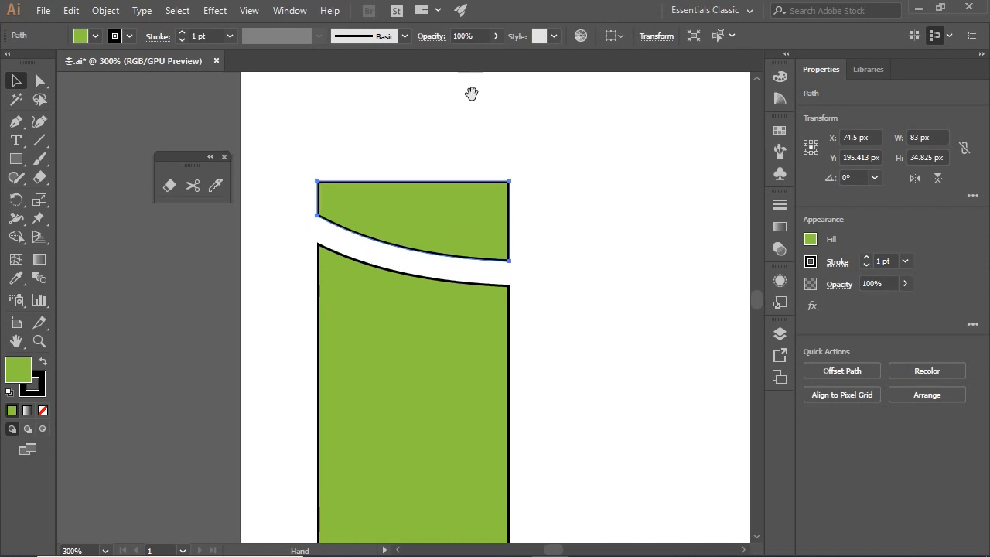
left_click(481, 137)
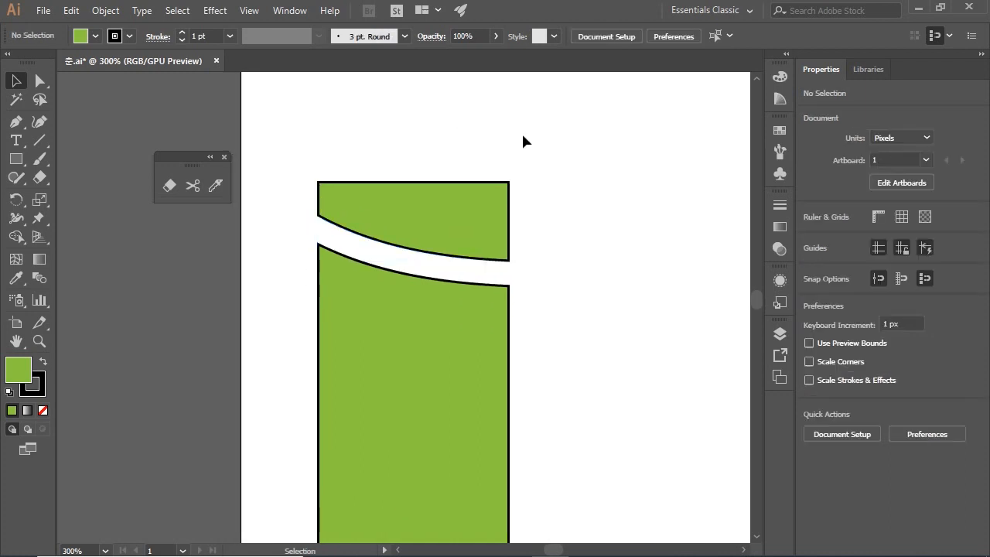
left_click(168, 193)
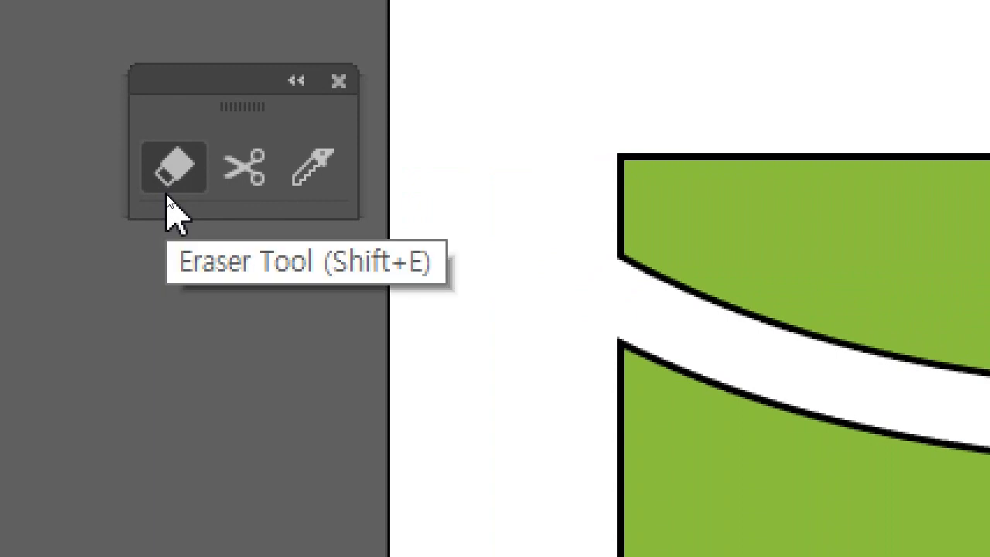
key("v")
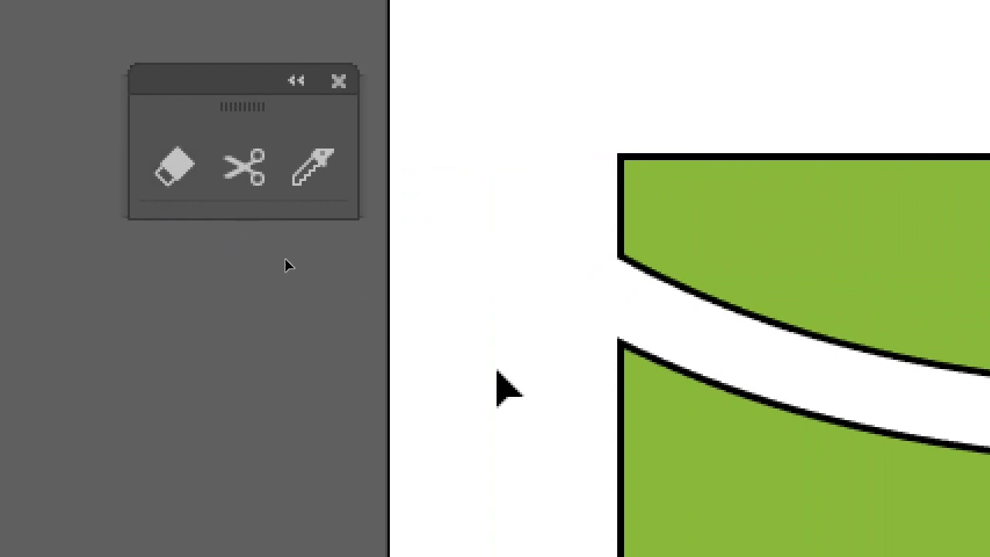
left_click(962, 292)
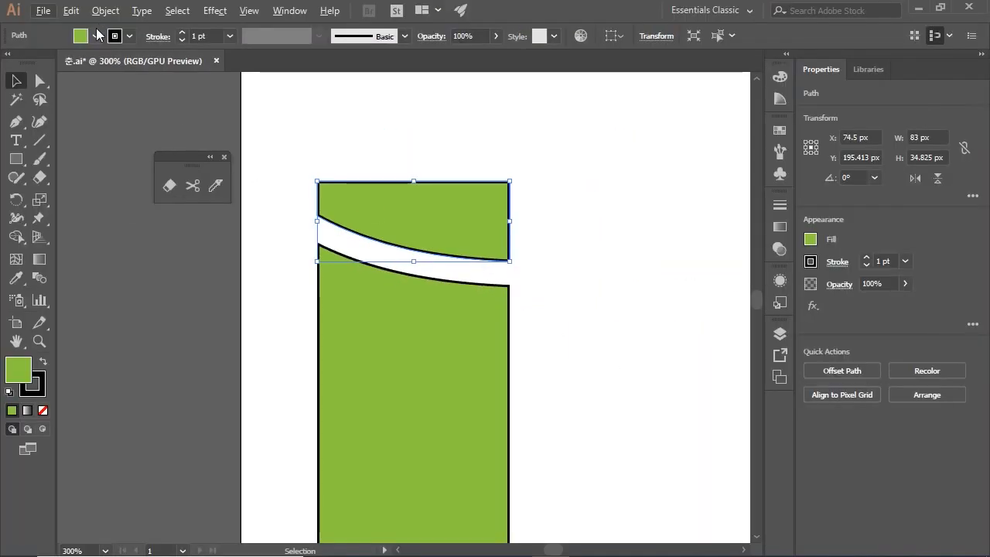
left_click(94, 35)
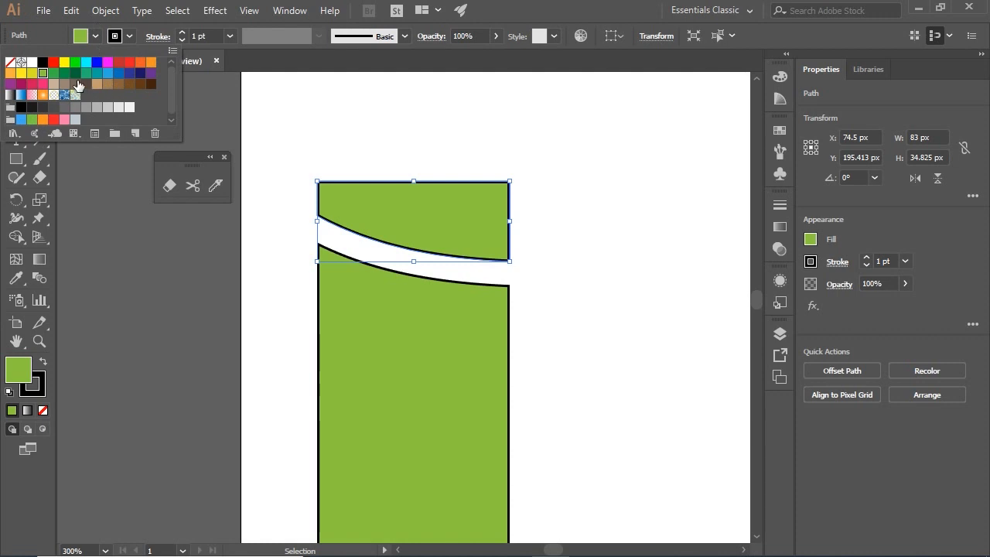
left_click(10, 74)
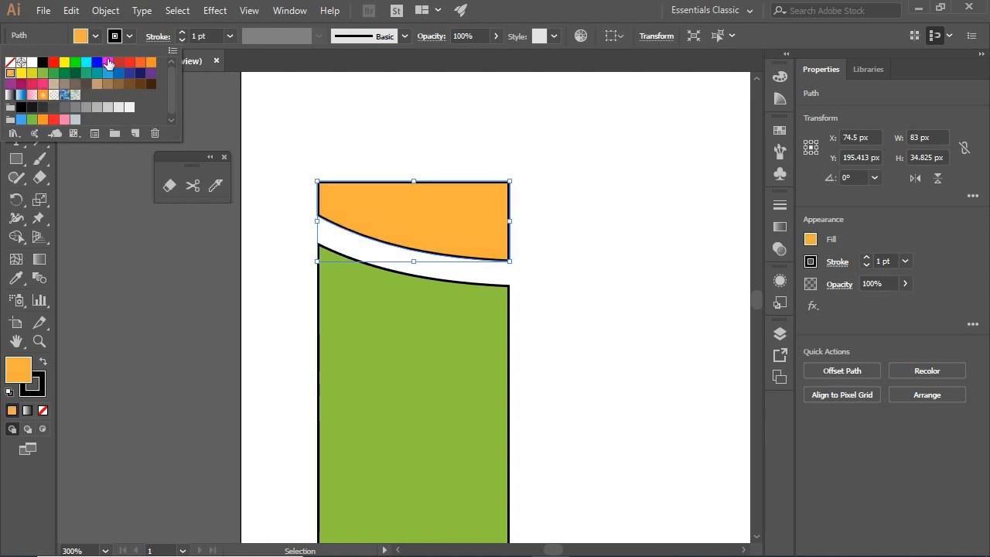
left_click(138, 63)
left_click(362, 115)
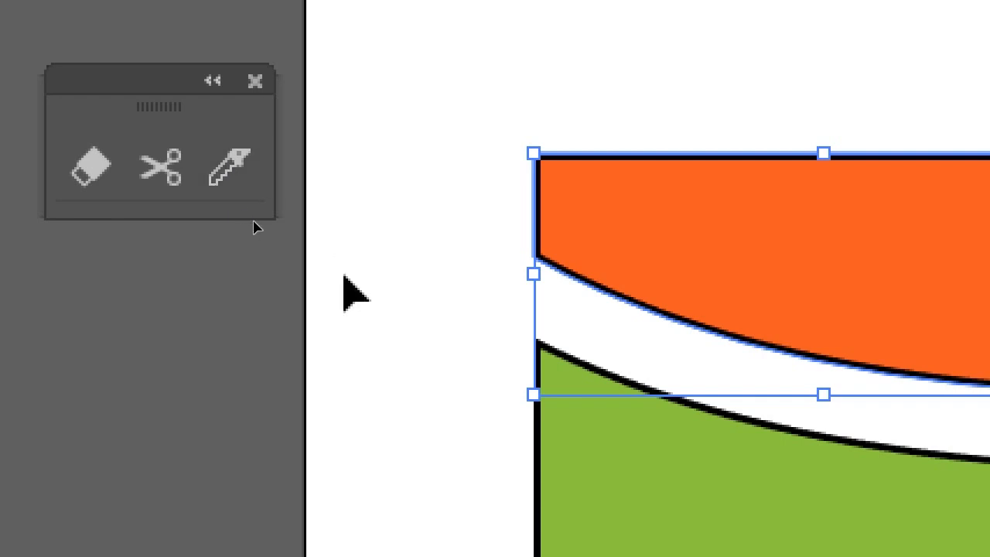
Knife the orange piece with two curved top-to-bottom cuts, a short partial cut from the top edge and a curve across its lower-right corner.
left_click(222, 190)
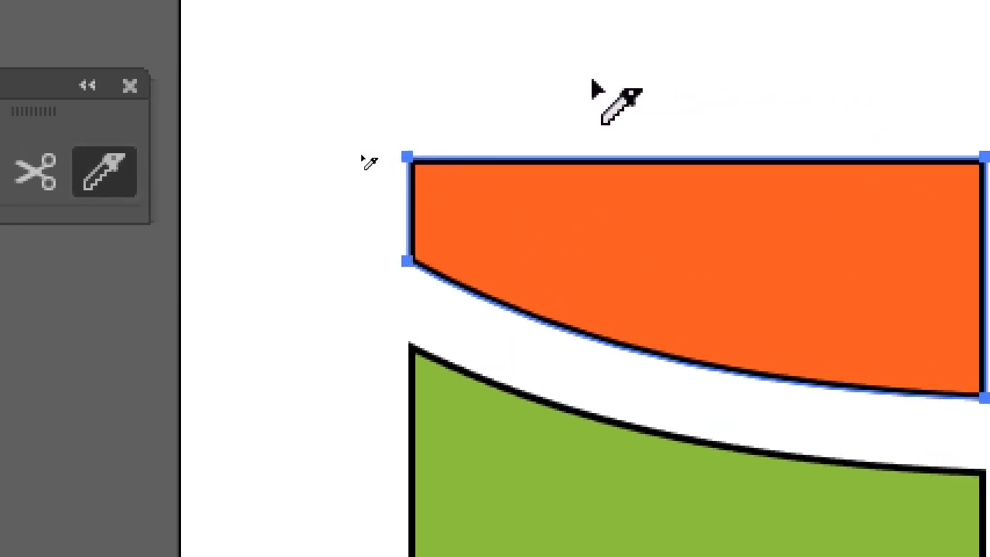
mouse_move(471, 78)
left_mouse_down()
mouse_move(552, 254)
mouse_move(397, 379)
mouse_move(455, 410)
left_mouse_up()
mouse_move(721, 76)
left_mouse_down()
mouse_move(729, 195)
mouse_move(580, 415)
mouse_move(591, 437)
left_mouse_up()
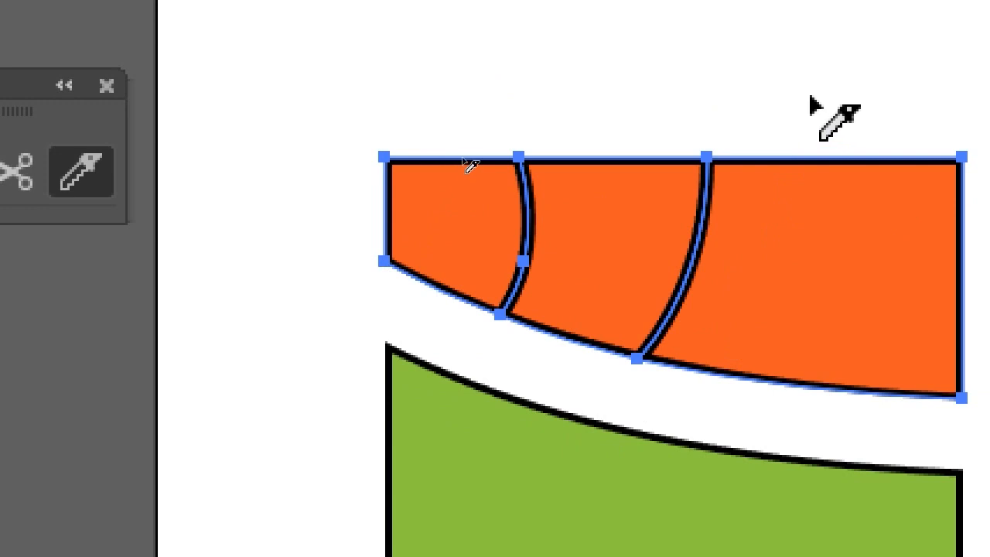
left_click_drag(831, 75, 794, 247)
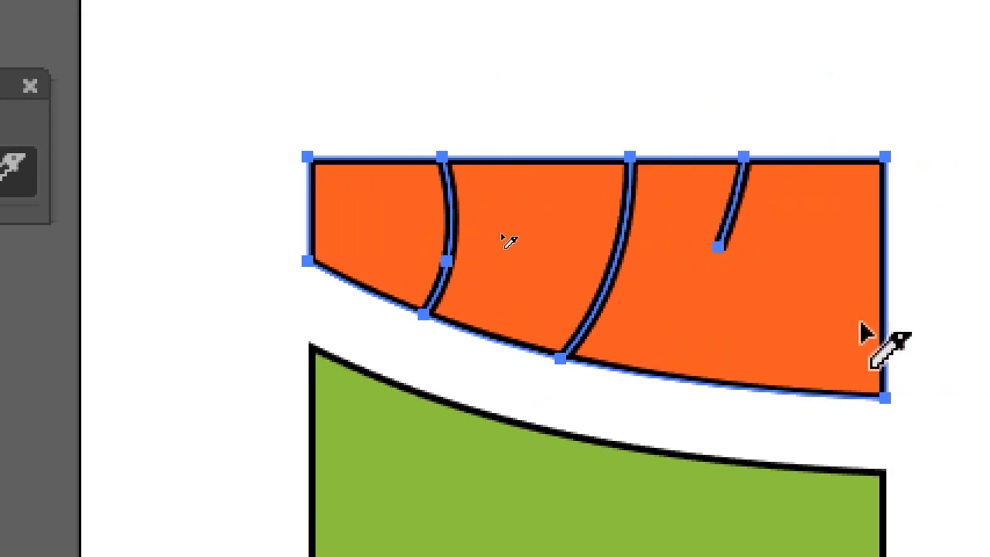
mouse_move(939, 250)
left_mouse_down()
mouse_move(851, 265)
mouse_move(661, 363)
left_mouse_up()
mouse_move(581, 364)
left_mouse_down()
mouse_move(557, 410)
mouse_move(570, 415)
left_mouse_up()
key("v")
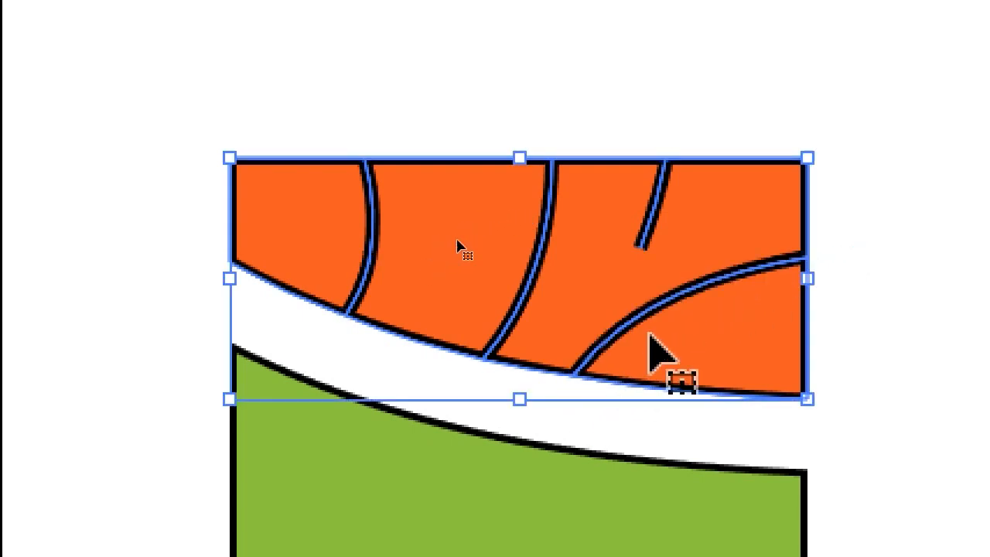
Select the orange pieces one by one to examine which cuts separated them.
left_click(702, 84)
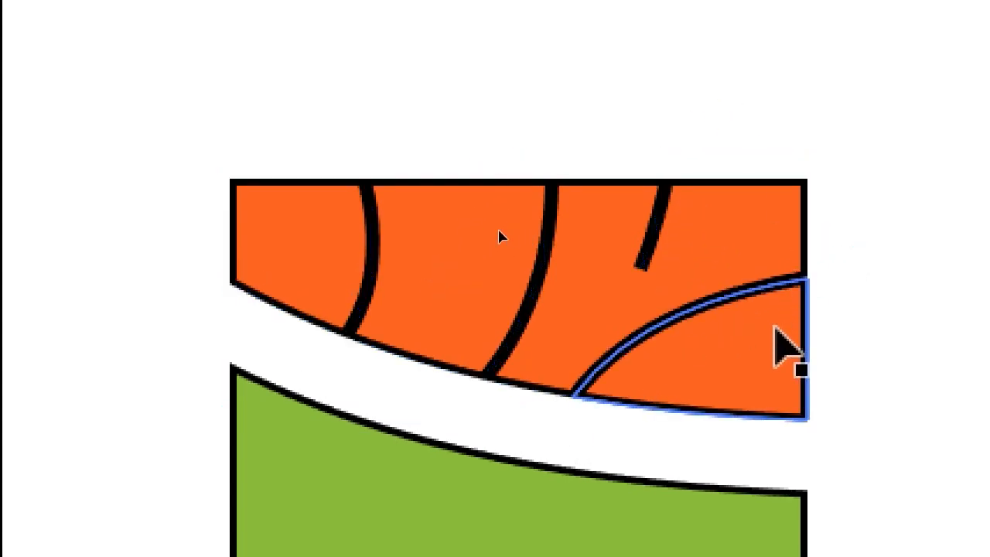
left_click(776, 328)
left_click(765, 240)
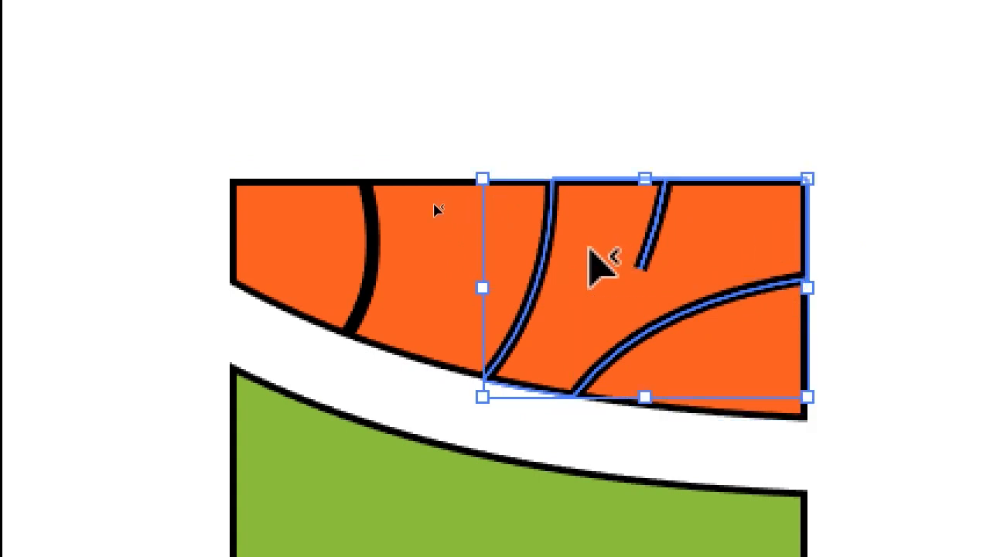
left_click(376, 208)
left_click(334, 209)
key("i")
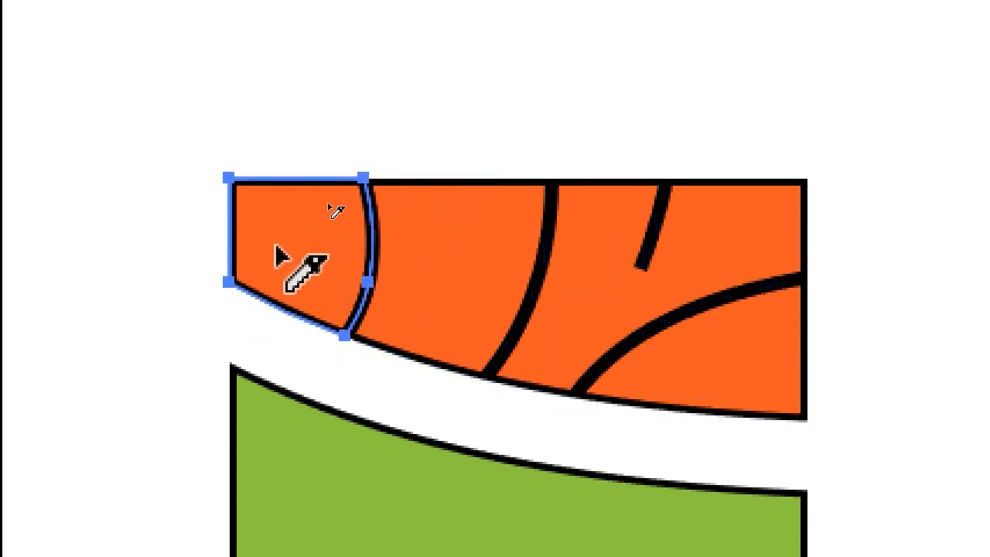
key("v")
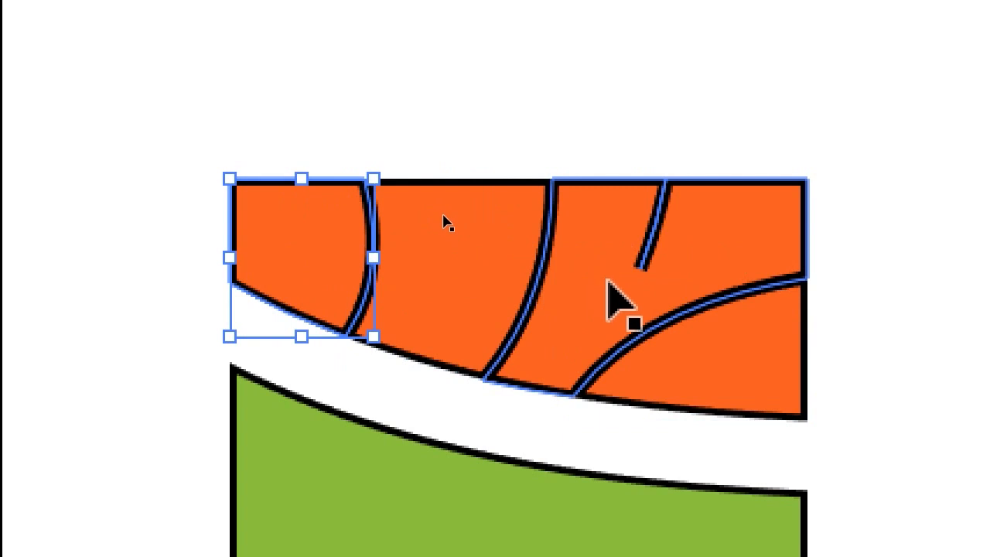
Knife across the orange piece containing the partial cut, passing through the cut's end, and check the resulting pieces.
left_click(601, 328)
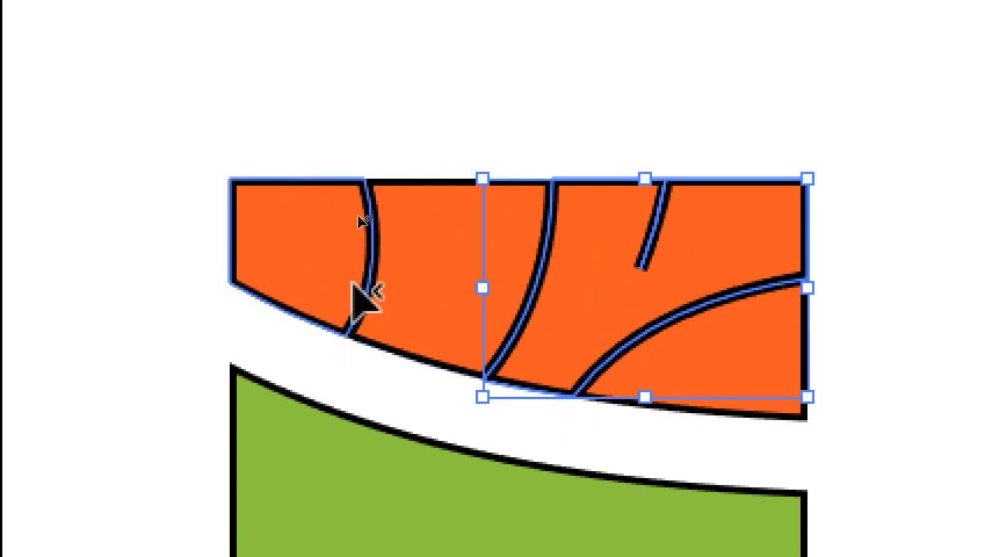
key("i")
mouse_move(438, 215)
left_mouse_down()
mouse_move(579, 234)
mouse_move(744, 334)
left_mouse_up()
key("v")
left_click(722, 155)
left_click(696, 231)
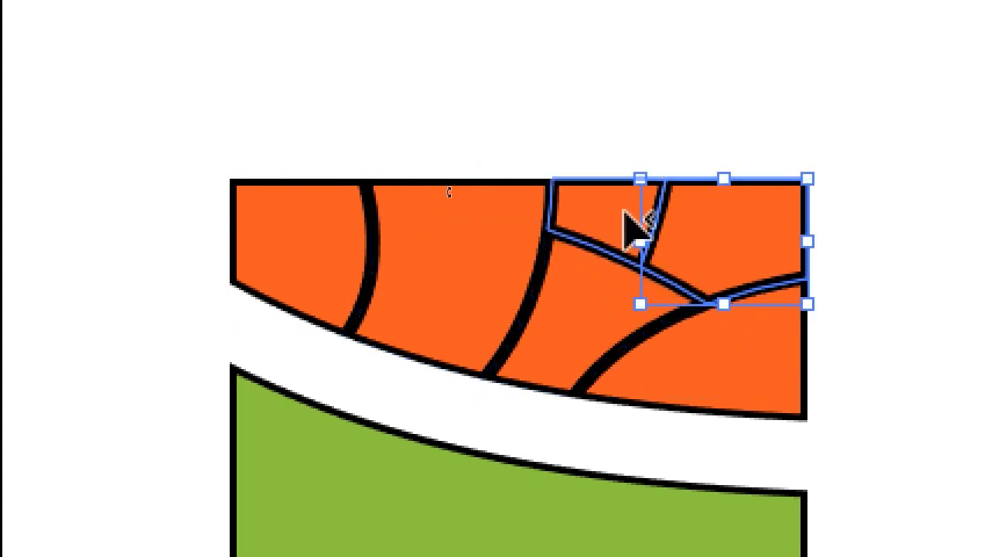
left_click(586, 207)
left_click(687, 147)
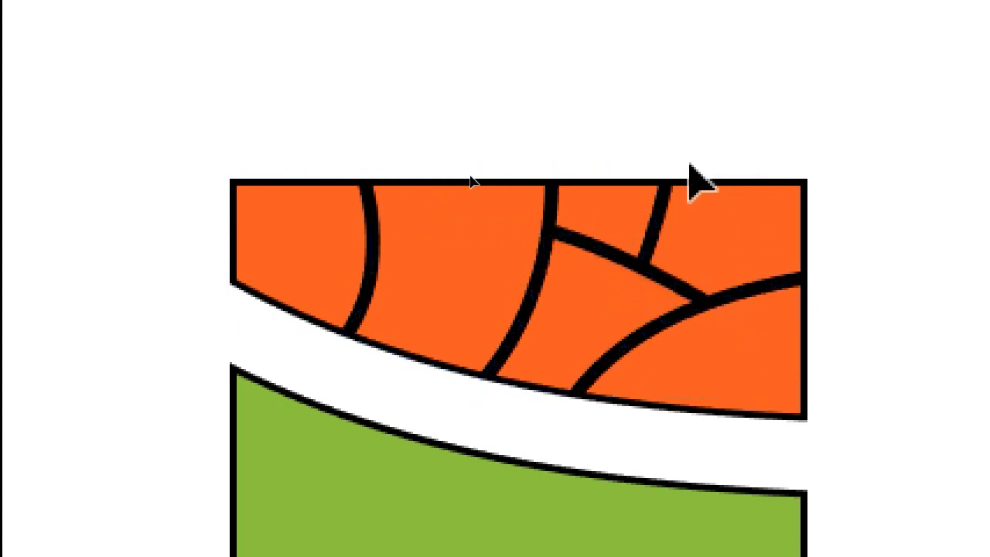
Divide the upper-right orange piece with a straight, slightly slanted knife cut from its top edge to its bottom edge.
left_click(712, 185)
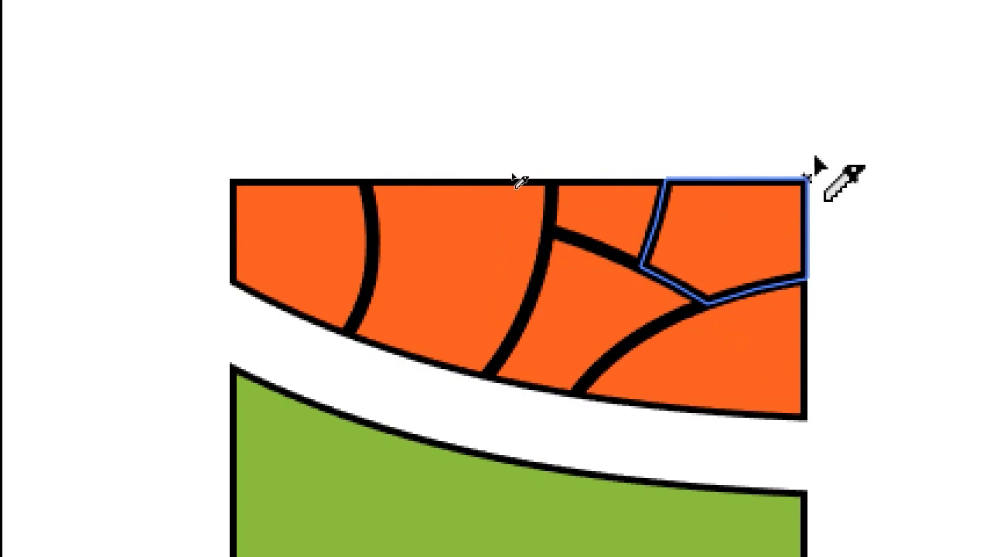
left_click(751, 228)
key("p")
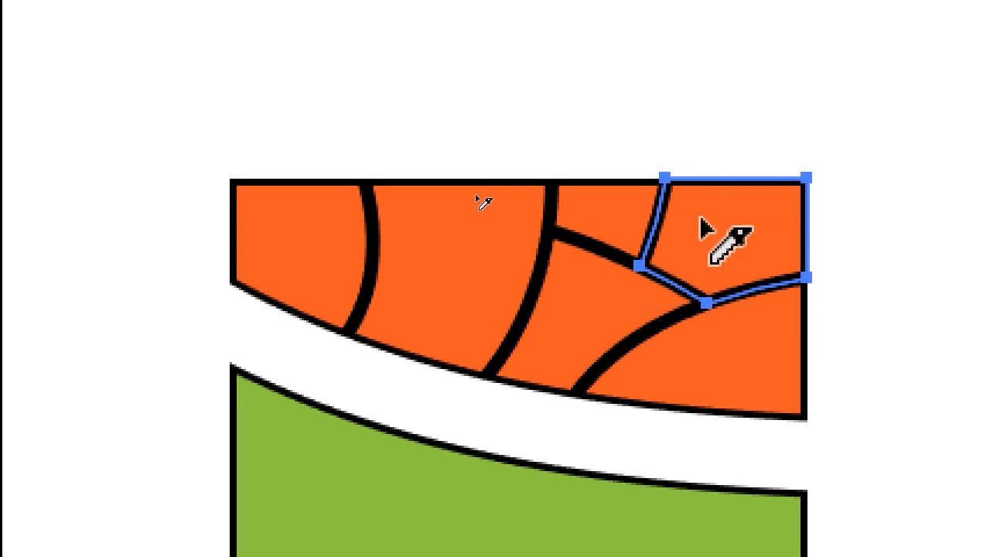
left_click(681, 109)
left_click(778, 309)
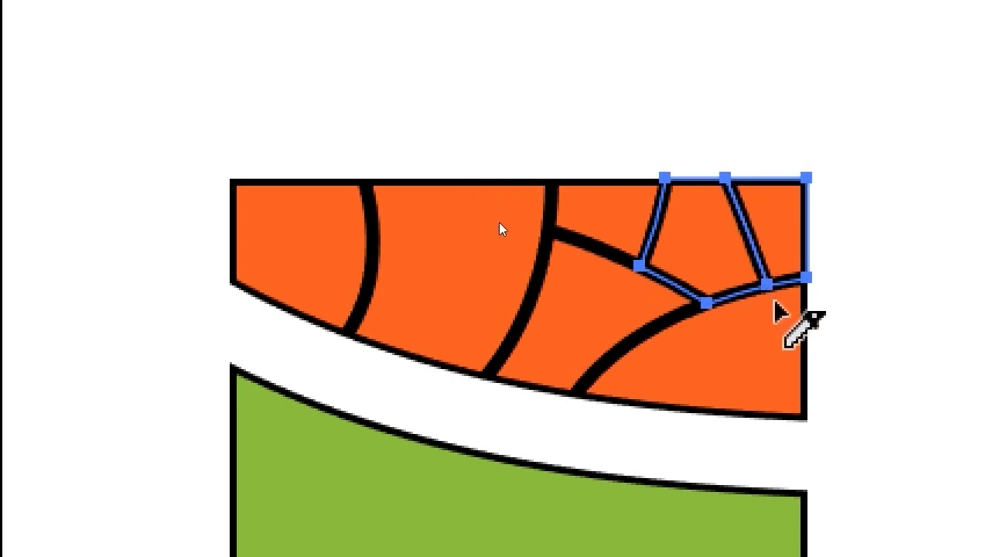
Select the left part of the divided upper-right piece and split it with a straight diagonal knife cut.
left_click(827, 241, "ctrl")
left_click(723, 243, "ctrl")
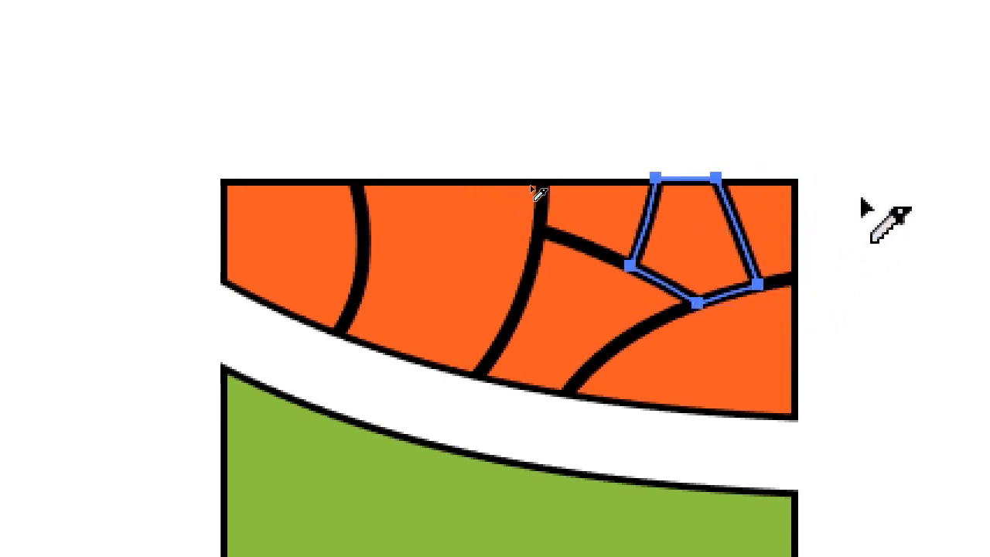
left_click(875, 180)
left_click(467, 363)
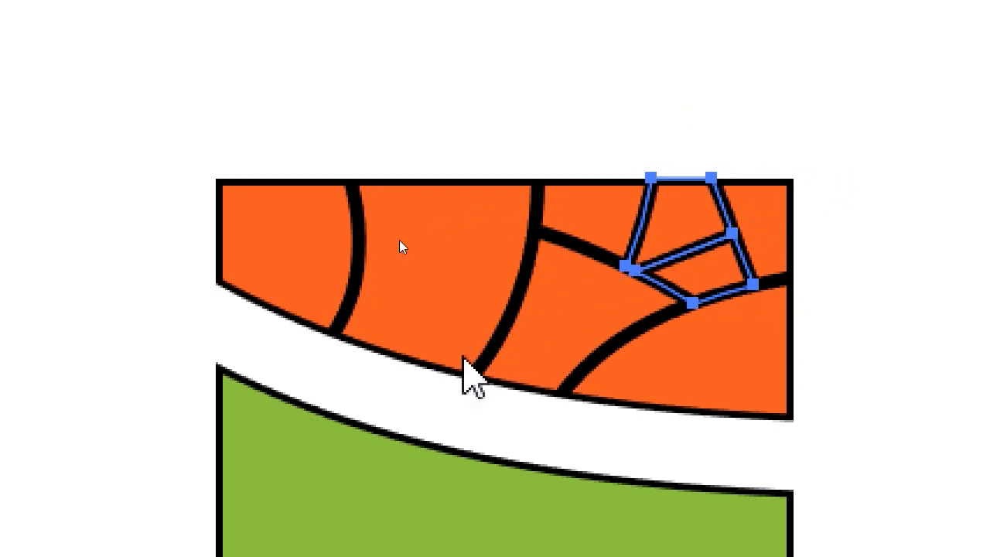
Select the orange piece at the lower centre and split it with a freehand U-shaped knife cut.
left_click(572, 286, "ctrl")
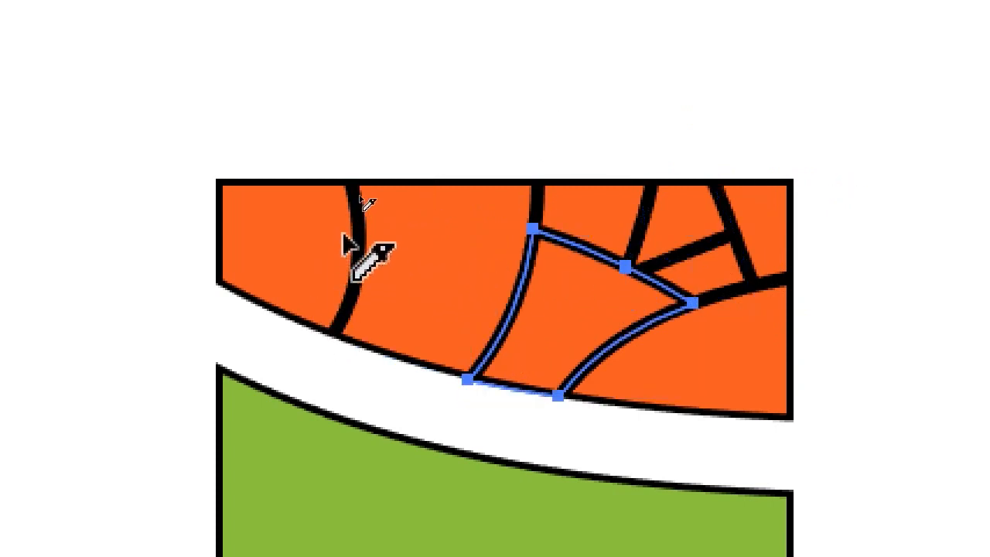
left_click(396, 124)
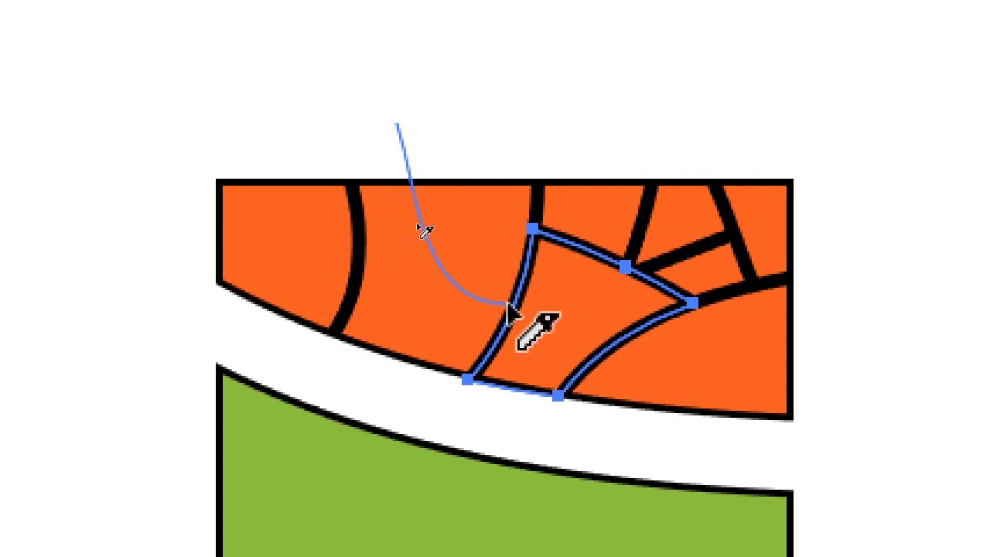
left_click_drag(860, 139, 862, 136)
key("v")
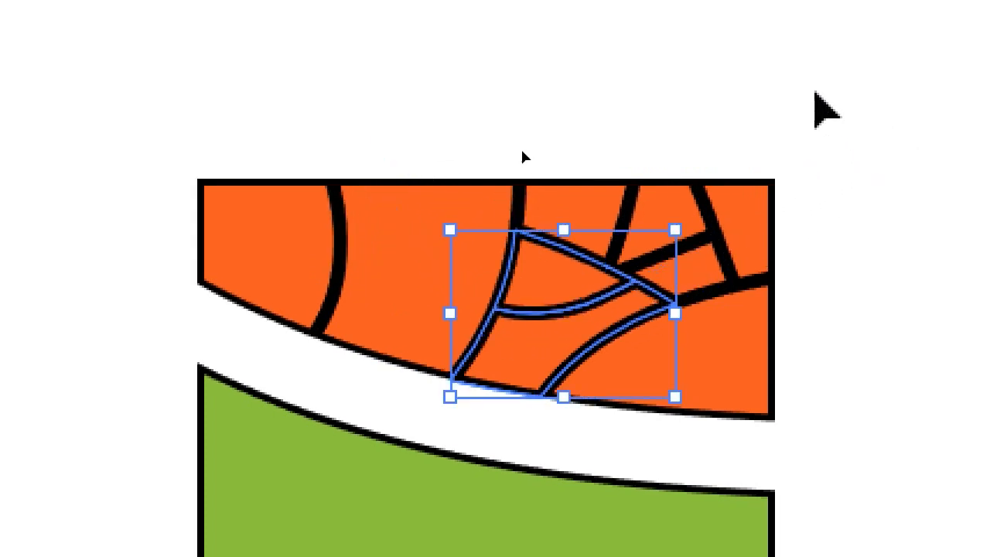
left_click(814, 91)
Split the upper part of the lower-centre orange piece with a near-vertical knife cut.
mouse_move(586, 137)
left_mouse_down()
mouse_move(574, 164)
mouse_move(545, 369)
left_mouse_up()
key("v")
left_click(640, 126)
key("i")
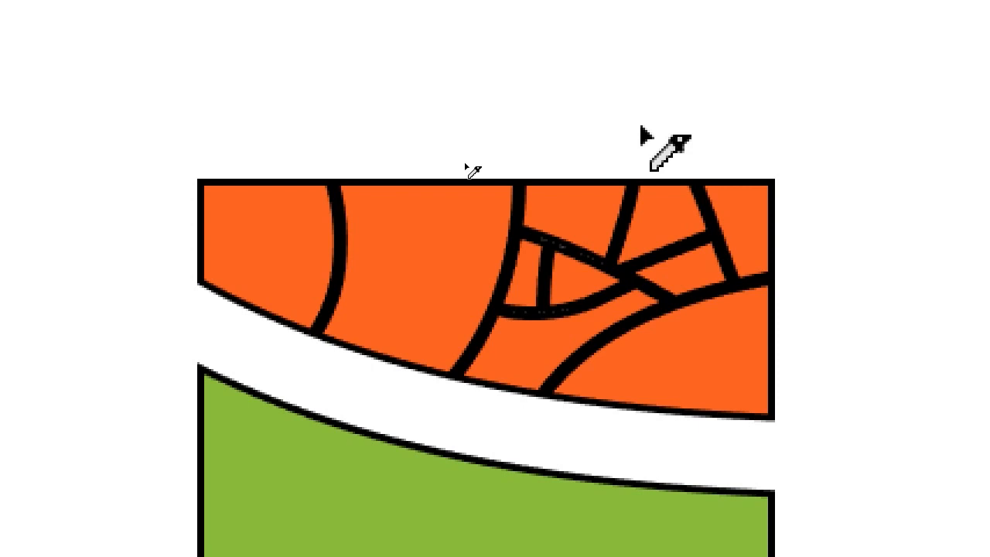
Select the green lower piece and knife a curve from its left edge up to its top edge.
left_click(584, 279, "ctrl")
left_click(551, 404, "ctrl")
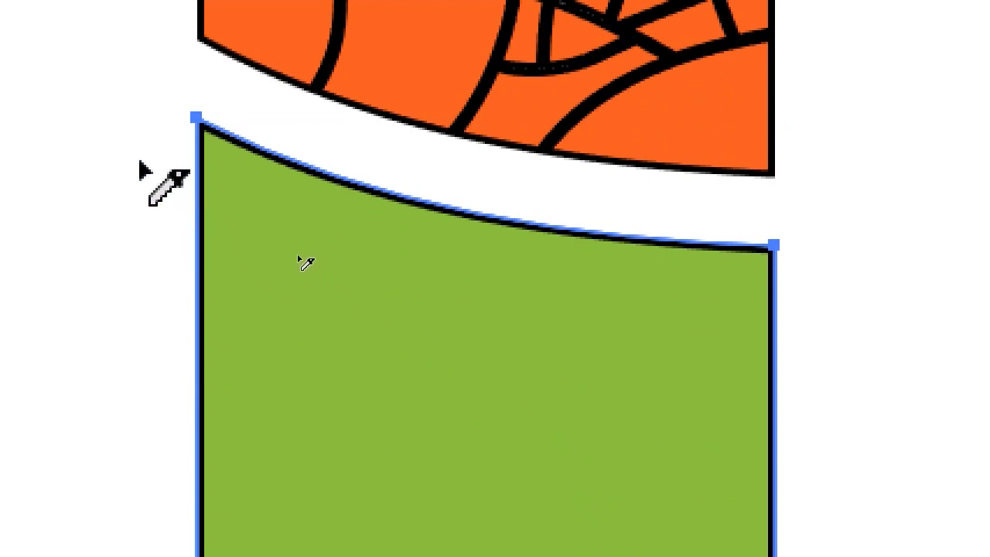
key("ctrl")
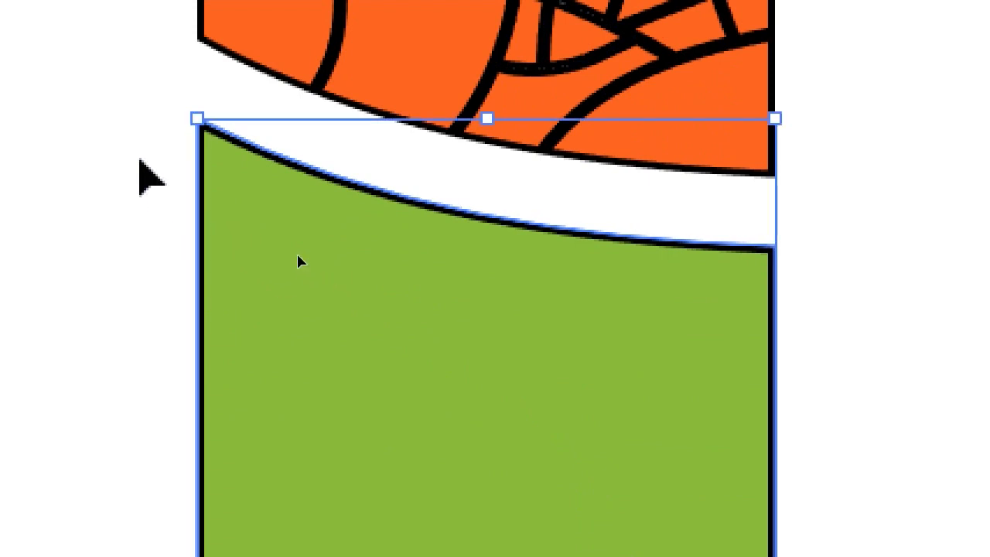
scroll(232, 85, "up", 1)
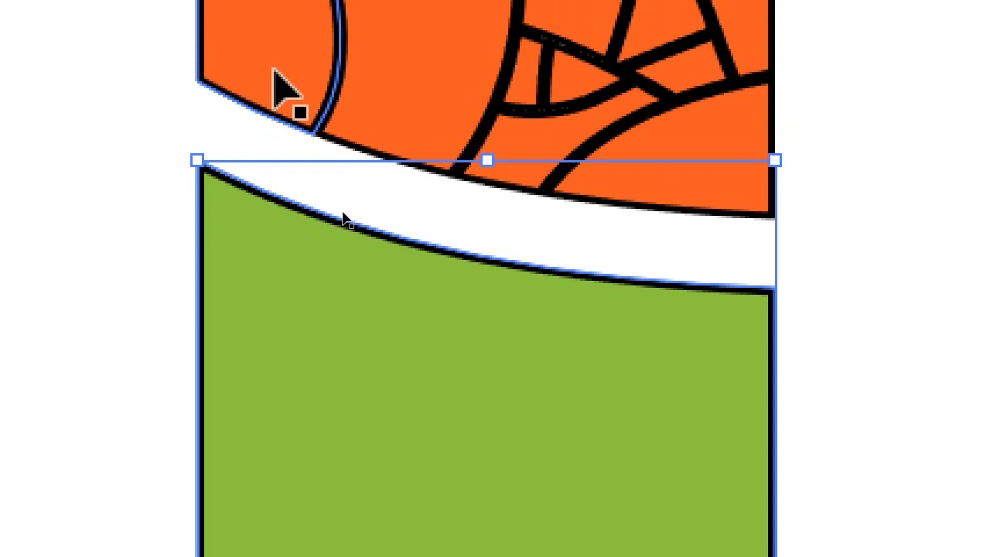
left_click(273, 70)
scroll(273, 69, "up", 2)
left_click(131, 280)
left_click(243, 315)
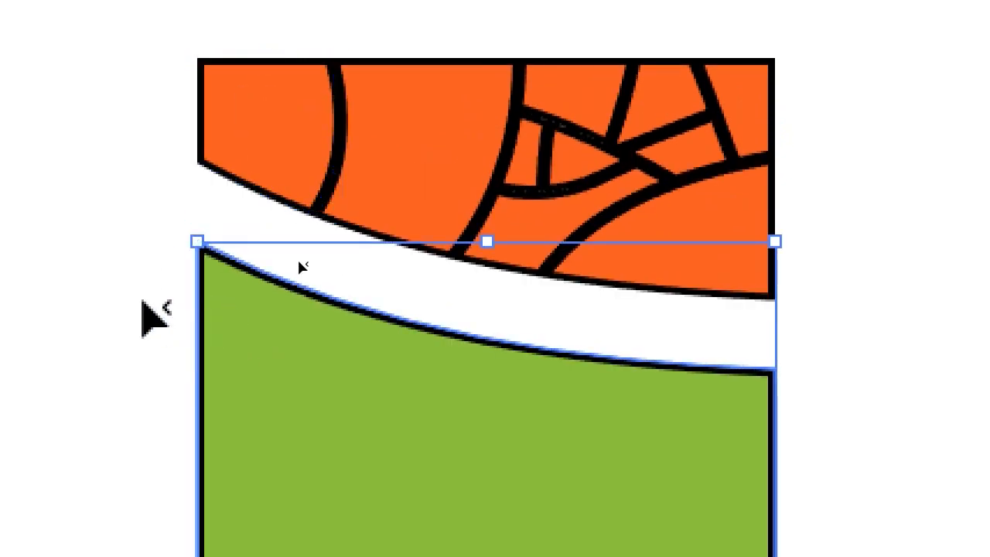
key("i")
mouse_move(128, 435)
left_mouse_down()
mouse_move(271, 429)
mouse_move(612, 332)
mouse_move(662, 296)
left_mouse_up()
key("v")
left_click(847, 294)
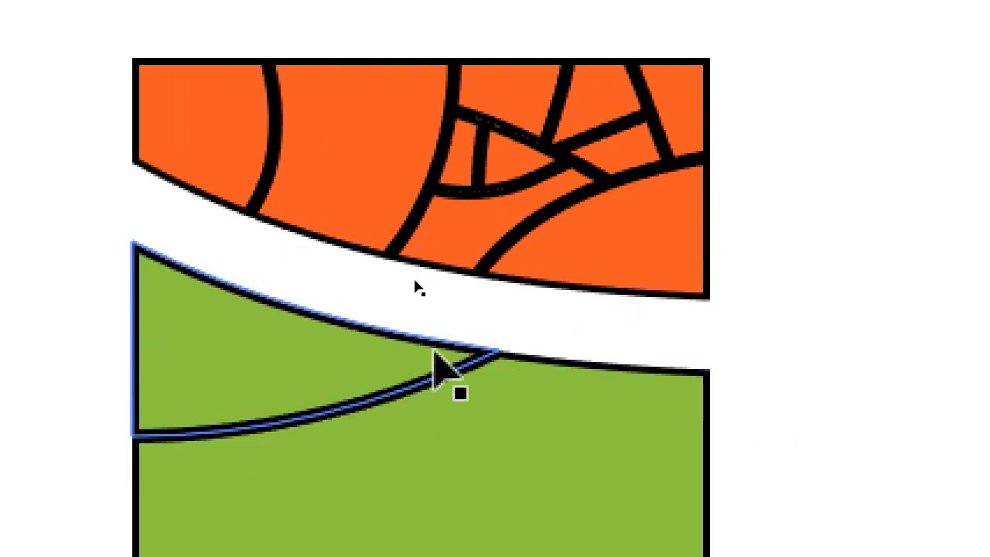
Move the cut-off green wedge slightly upward and make a partial knife cut into it from its lower edge.
left_click(300, 358)
left_click_drag(278, 369, 288, 342)
key("i")
mouse_move(791, 493)
left_mouse_down()
mouse_move(331, 324)
mouse_move(270, 294)
left_mouse_up()
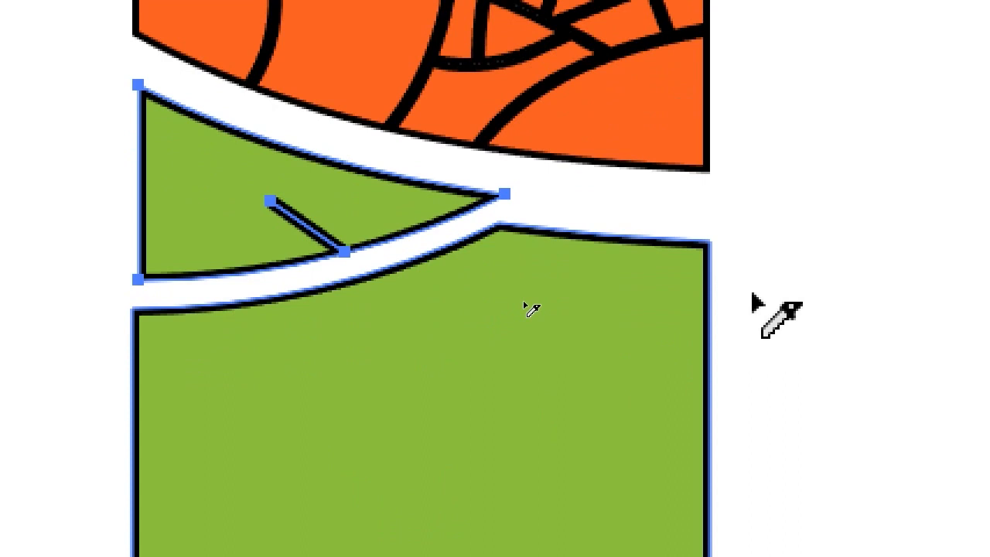
Select the green wedge and split it with a slightly curved knife cut from its upper edge to its lower edge.
key("v")
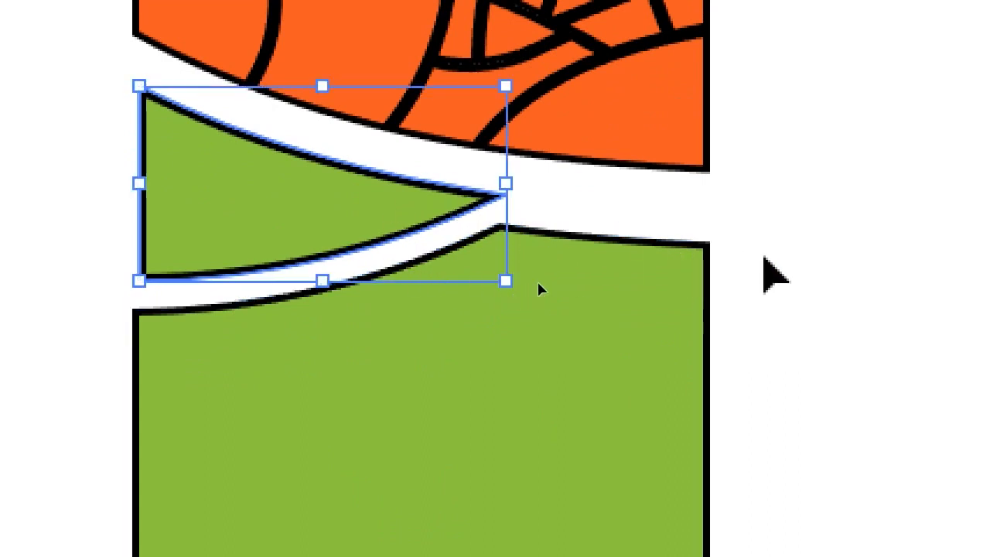
left_click(822, 243)
left_click(358, 193)
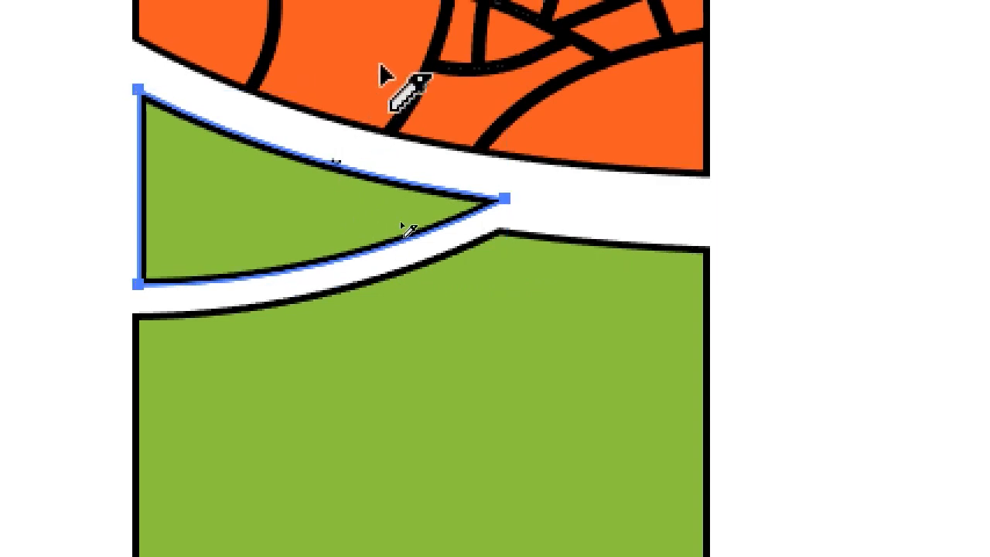
scroll(386, 78, "up", 2)
scroll(389, 71, "up", 2)
mouse_move(393, 74)
left_mouse_down()
mouse_move(302, 280)
mouse_move(271, 482)
left_mouse_up()
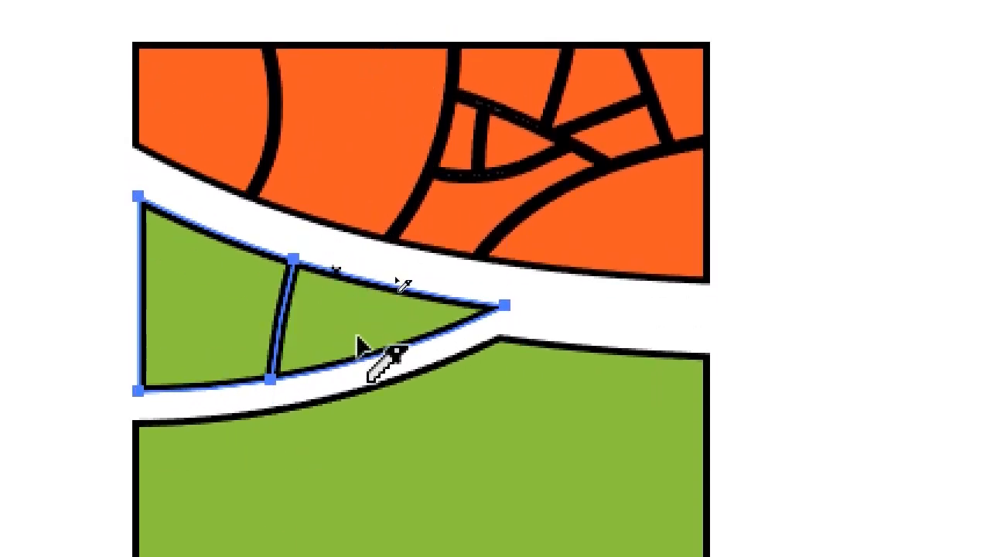
Select the pointed right-hand part of the green wedge, split it with a slanted knife cut, and deselect it.
key("v")
left_click(375, 320, "ctrl")
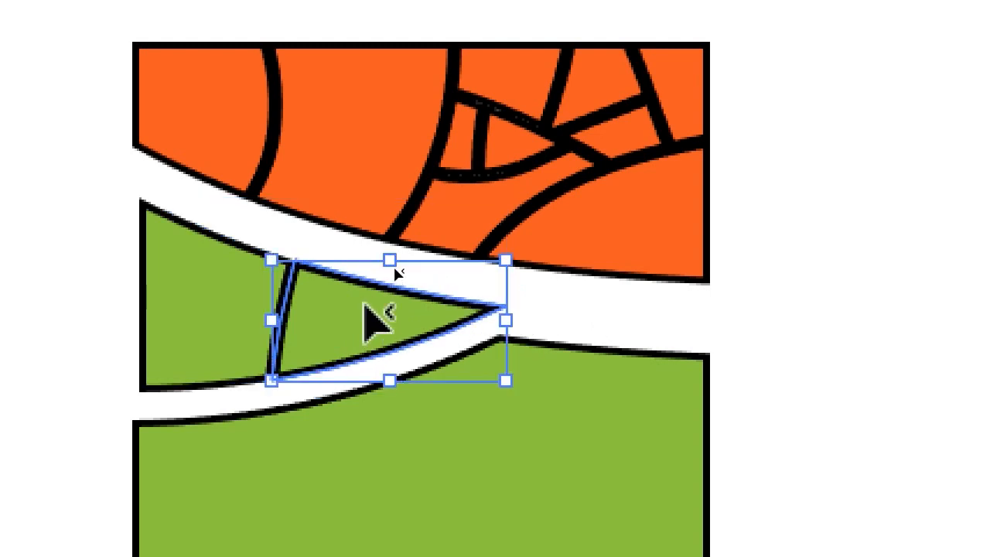
left_click_drag(307, 230, 387, 393)
key("v")
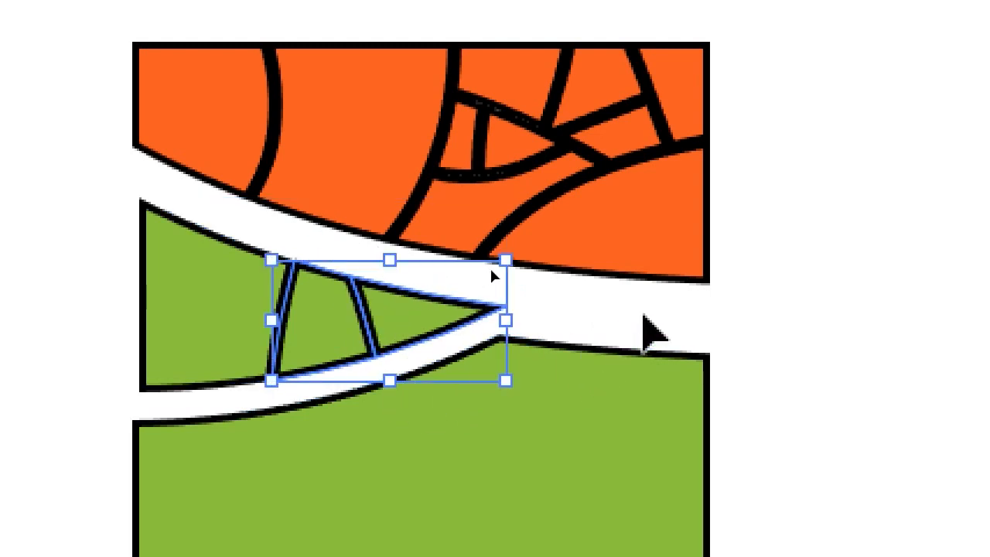
left_click(655, 329)
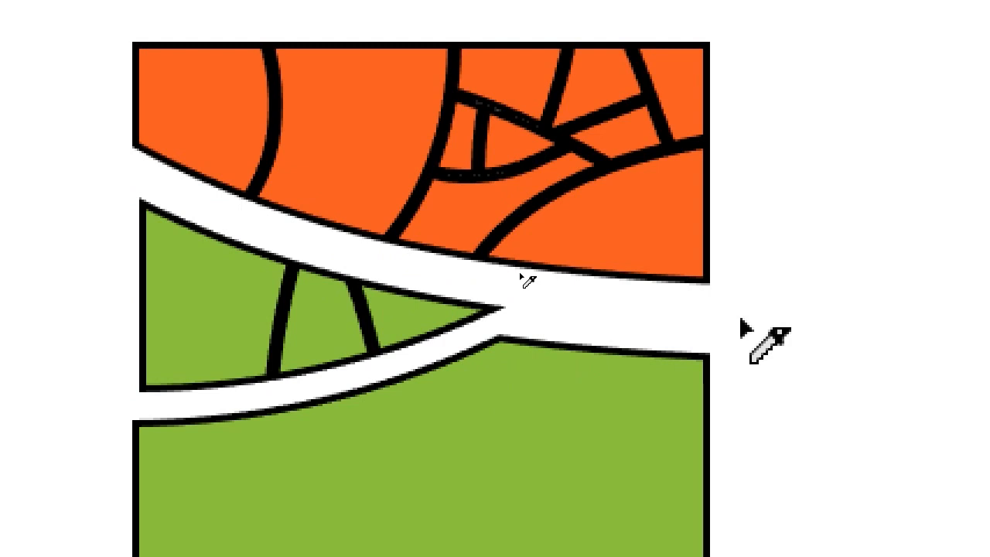
Select the large green lower piece and knife a wavy curve across its full width below the top edge.
left_click_drag(753, 422, 744, 184)
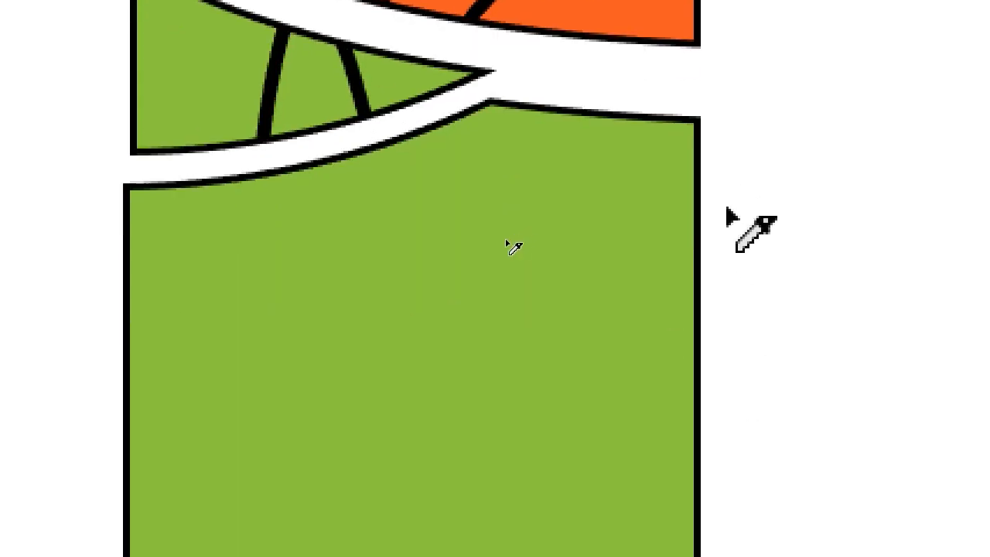
left_click(614, 233, "ctrl")
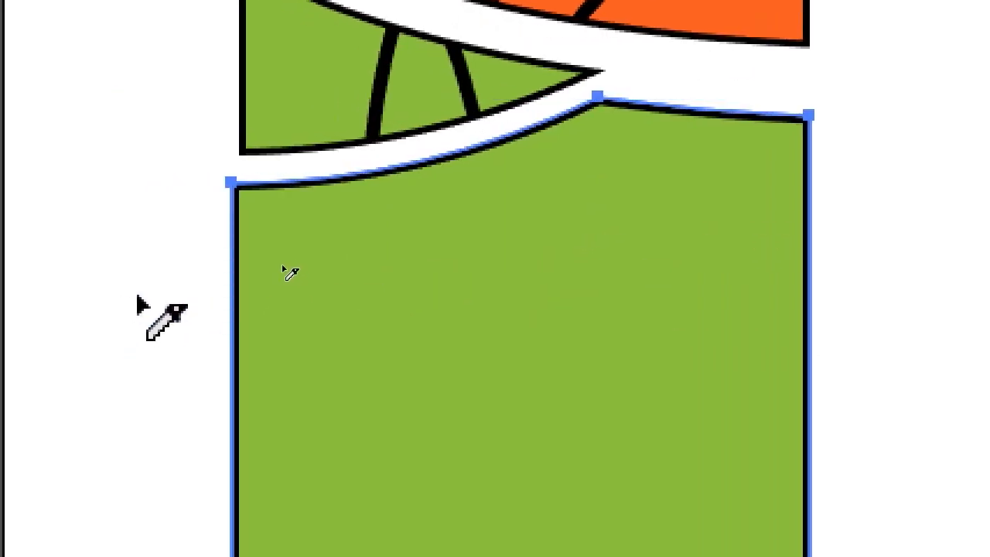
mouse_move(136, 293)
left_mouse_down()
mouse_move(247, 290)
mouse_move(384, 253)
mouse_move(575, 181)
mouse_move(670, 179)
mouse_move(737, 195)
mouse_move(778, 248)
mouse_move(861, 403)
mouse_move(889, 404)
left_mouse_up()
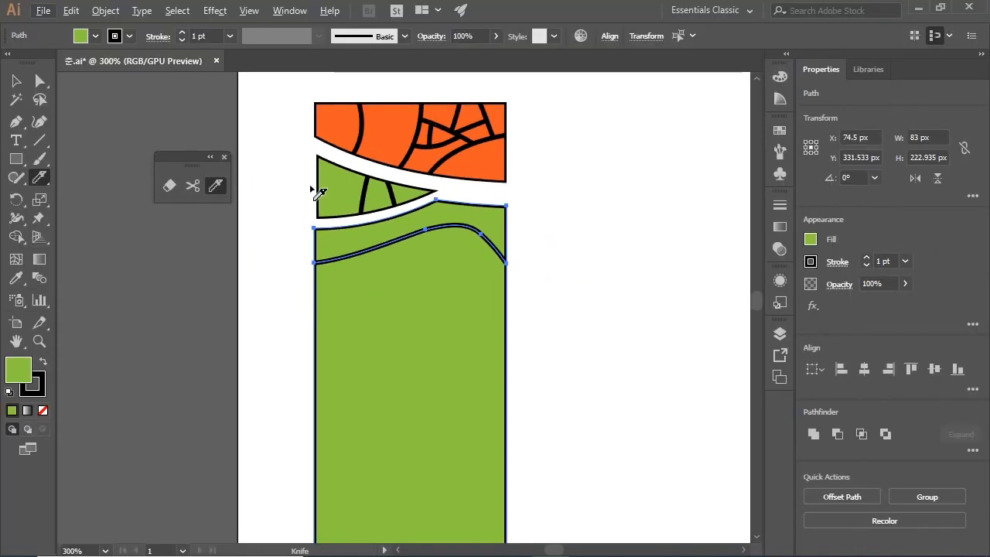
left_click(16, 82)
left_click(173, 252)
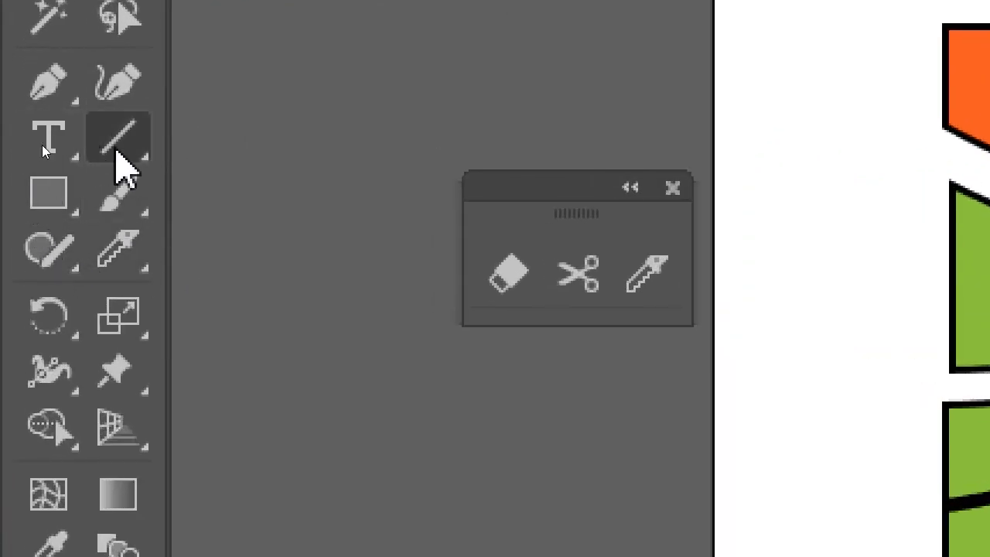
Draw a closed peanut-shaped outline with the Pencil tool to the right of the test rectangle, and undo it.
left_click(54, 250)
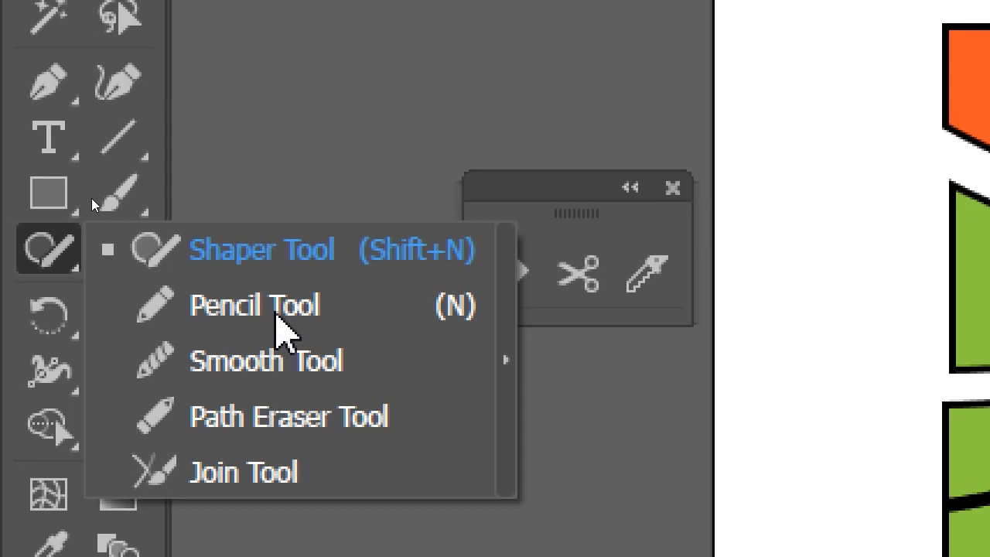
left_click(276, 313)
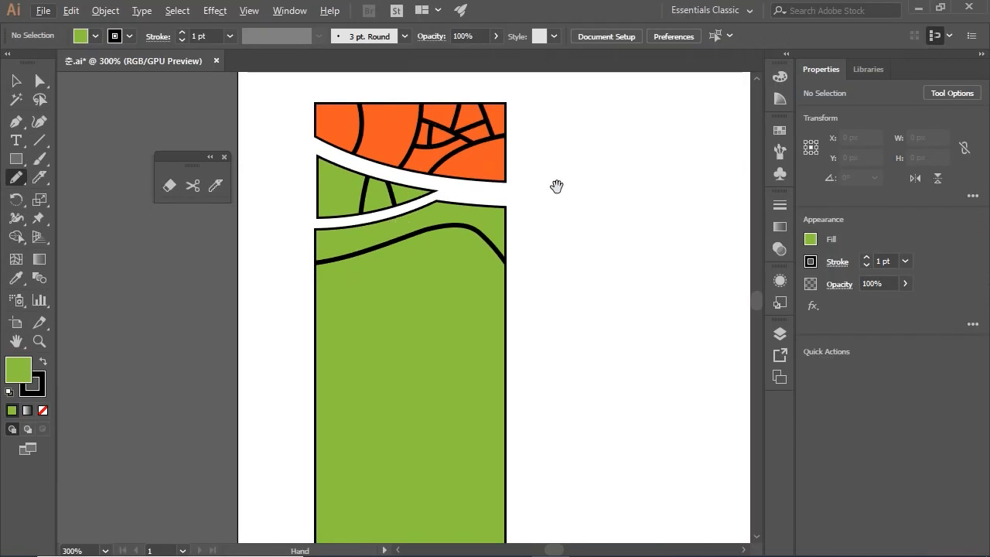
left_click_drag(732, 177, 573, 264)
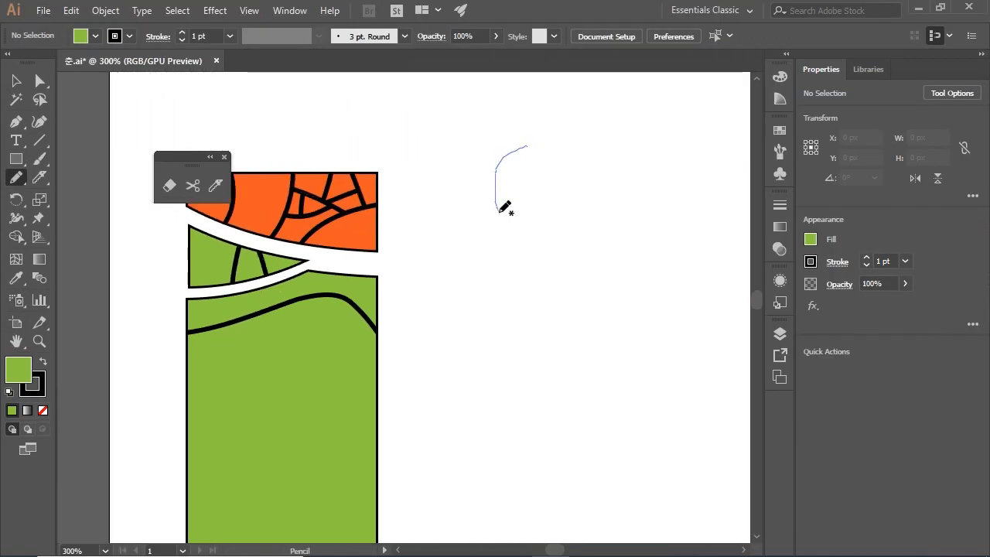
left_click_drag(492, 337, 512, 384)
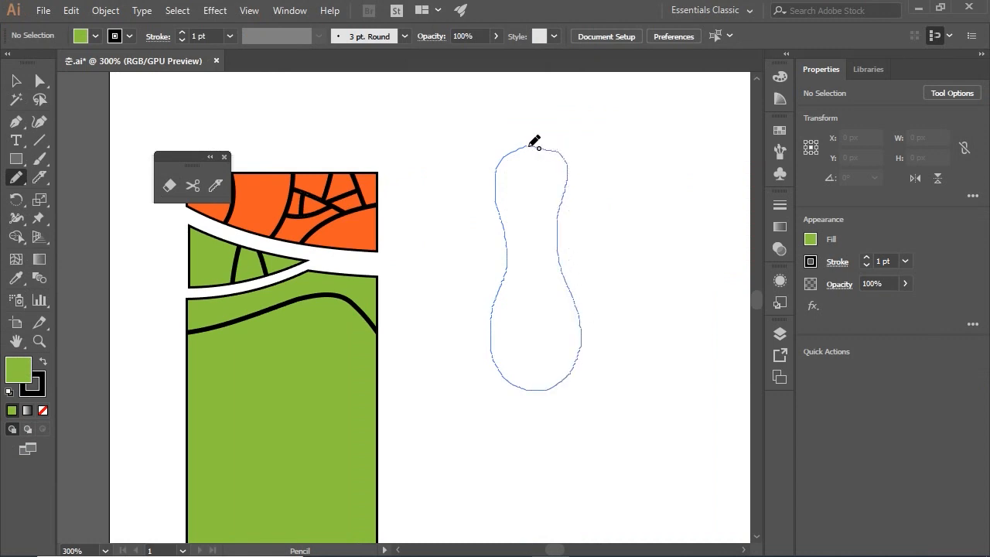
left_click_drag(531, 142, 533, 146)
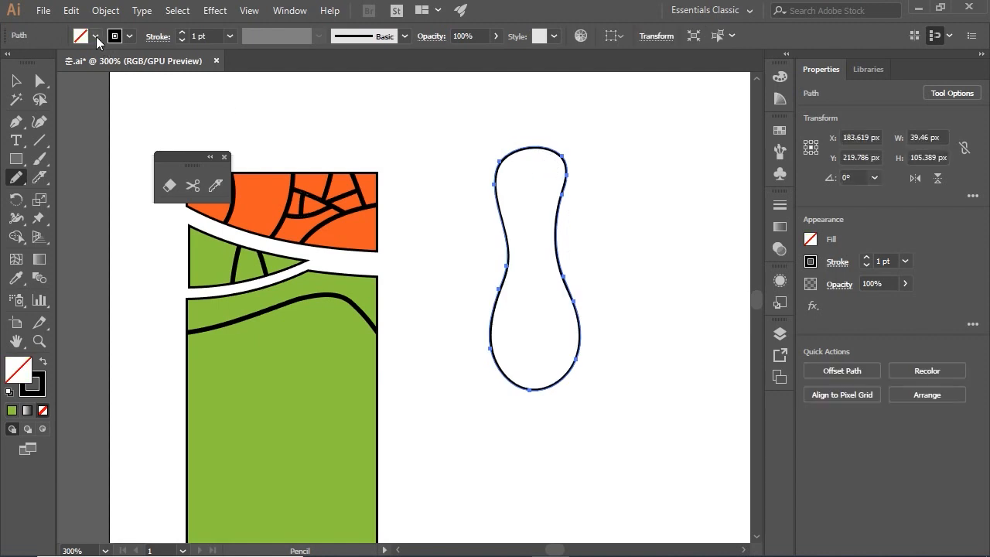
key("ctrl+z")
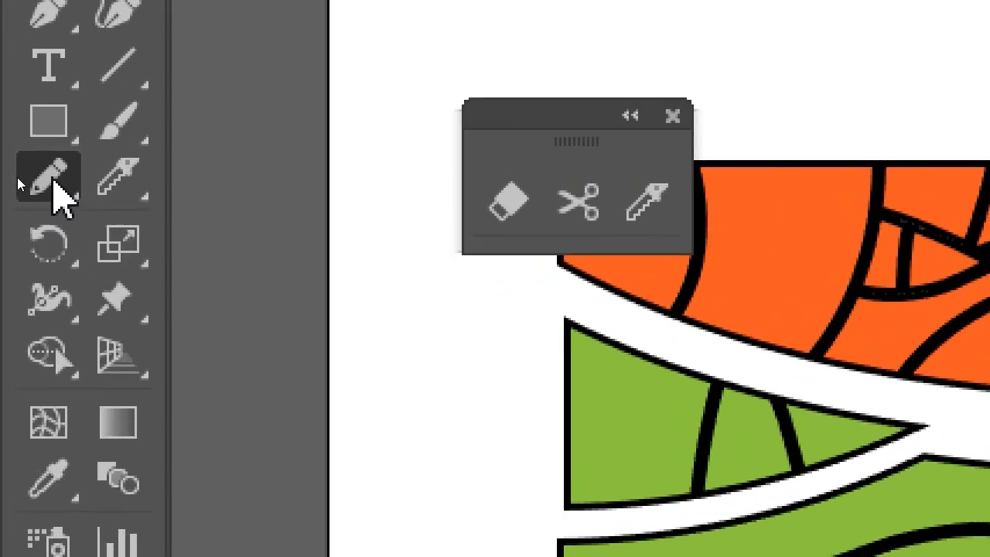
Detach the Shaper and Pencil tool group as a floating toolbar and place it to the right of the test rectangle.
left_click(15, 178)
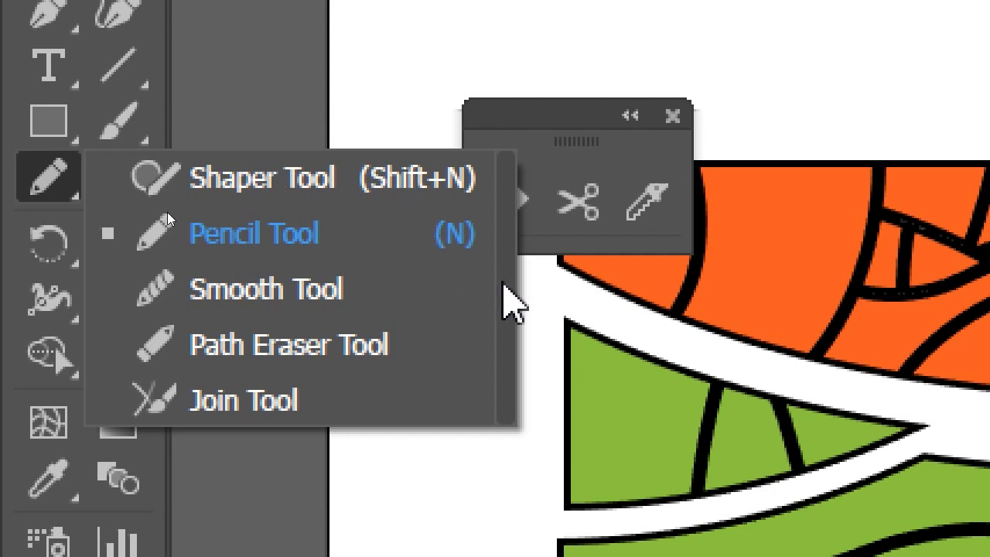
left_click(504, 286)
mouse_move(244, 205)
left_mouse_down()
mouse_move(948, 183)
mouse_move(692, 74)
left_mouse_up()
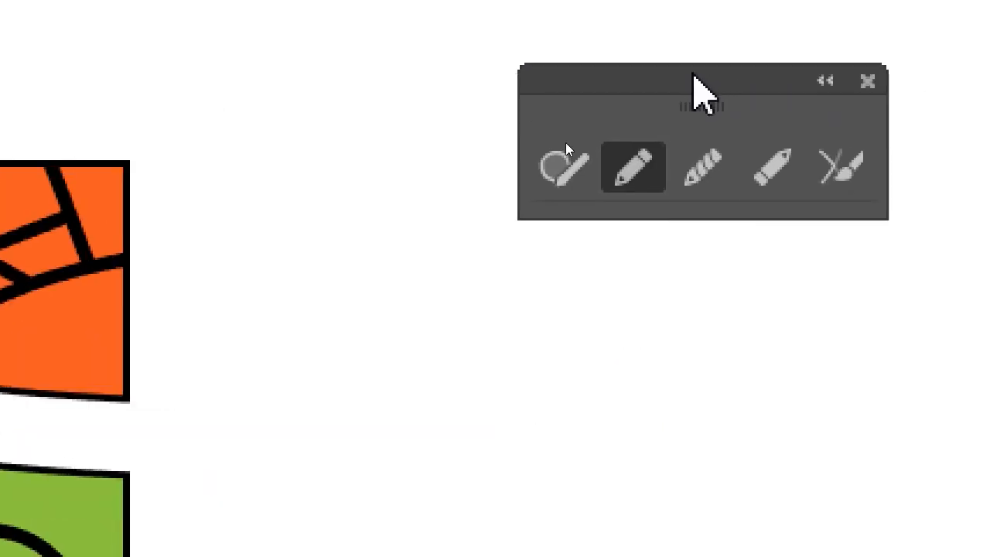
Draw a rough square and a rough circle with the Shaper tool beside the test rectangle, and delete both shapes.
left_click(546, 166)
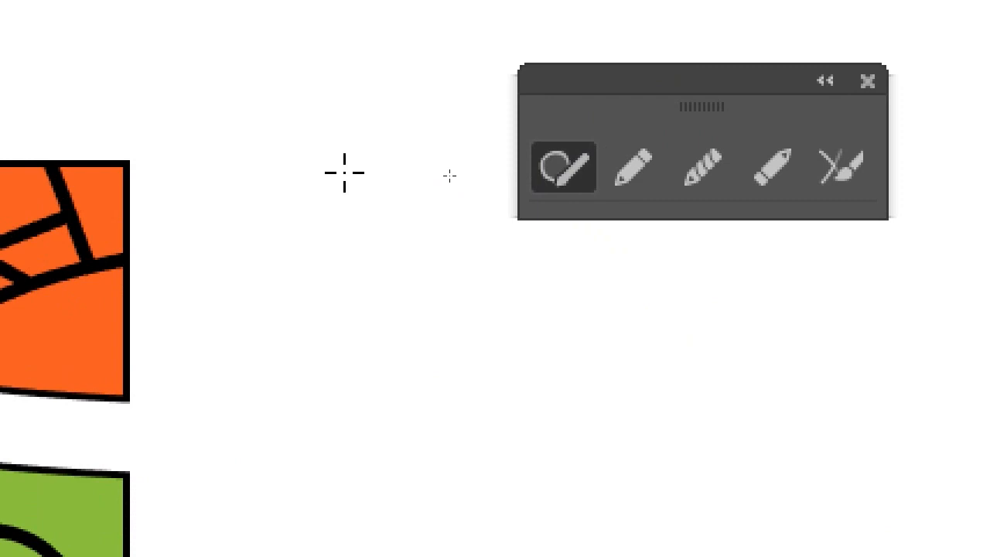
mouse_move(485, 170)
left_mouse_down()
mouse_move(510, 203)
mouse_move(521, 335)
mouse_move(365, 347)
left_mouse_up()
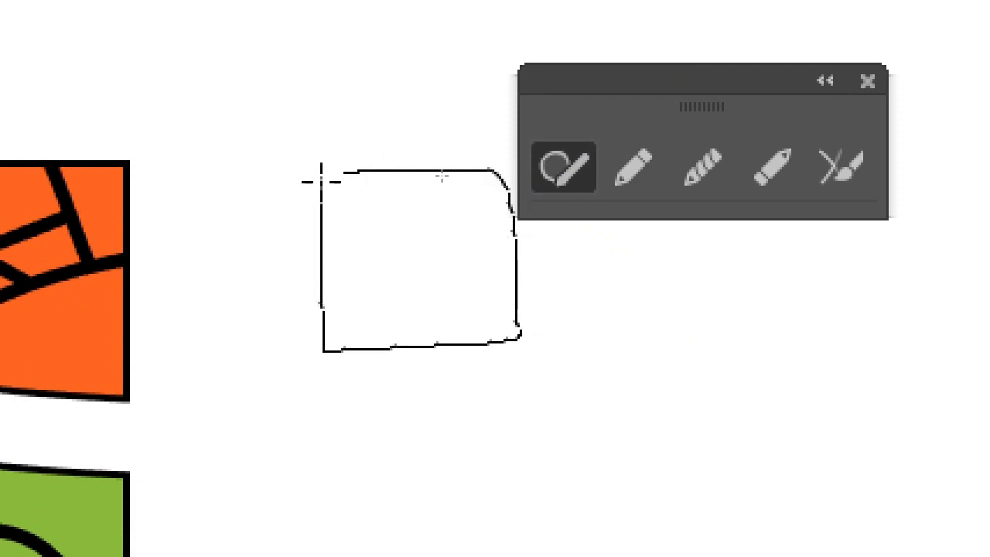
left_click_drag(322, 181, 322, 170)
mouse_move(650, 265)
left_mouse_down()
mouse_move(609, 320)
mouse_move(608, 358)
mouse_move(648, 395)
mouse_move(678, 402)
mouse_move(732, 399)
mouse_move(761, 378)
left_mouse_up()
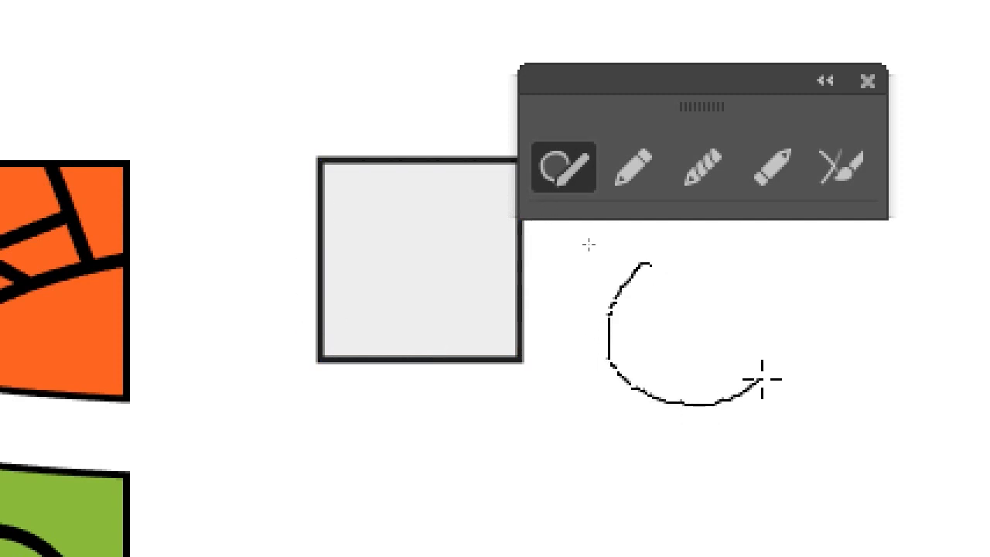
left_click_drag(773, 291, 741, 263)
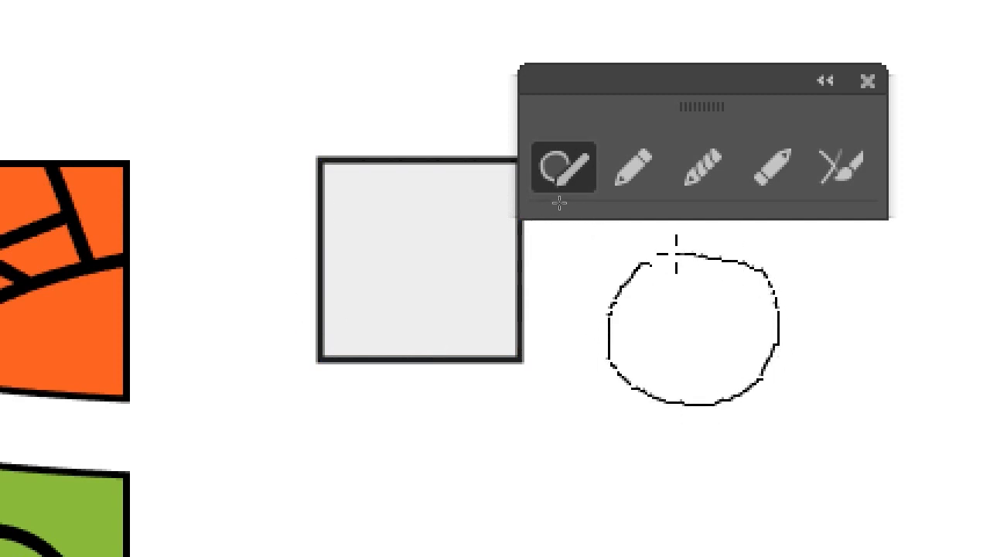
left_click_drag(677, 254, 659, 258)
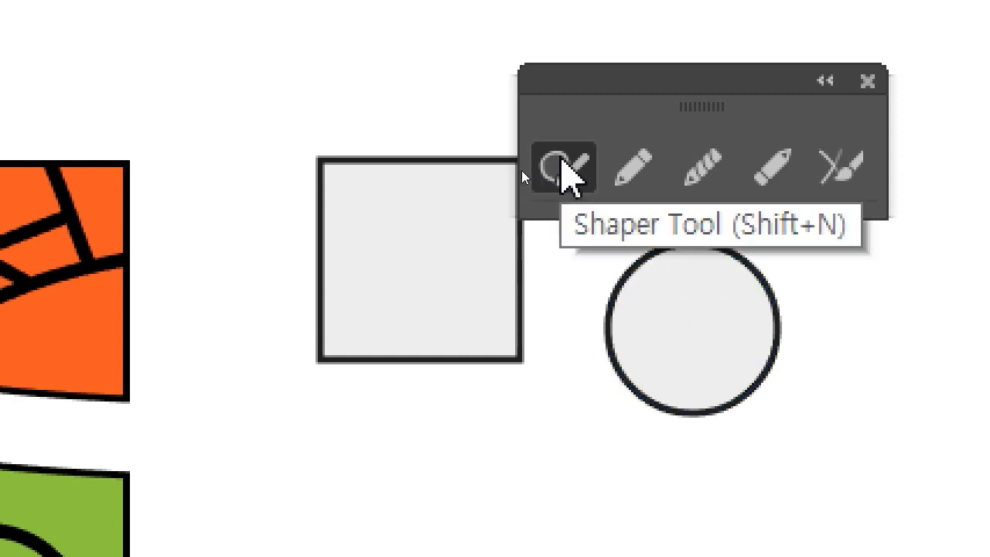
left_click_drag(426, 63, 687, 421)
key("Delete")
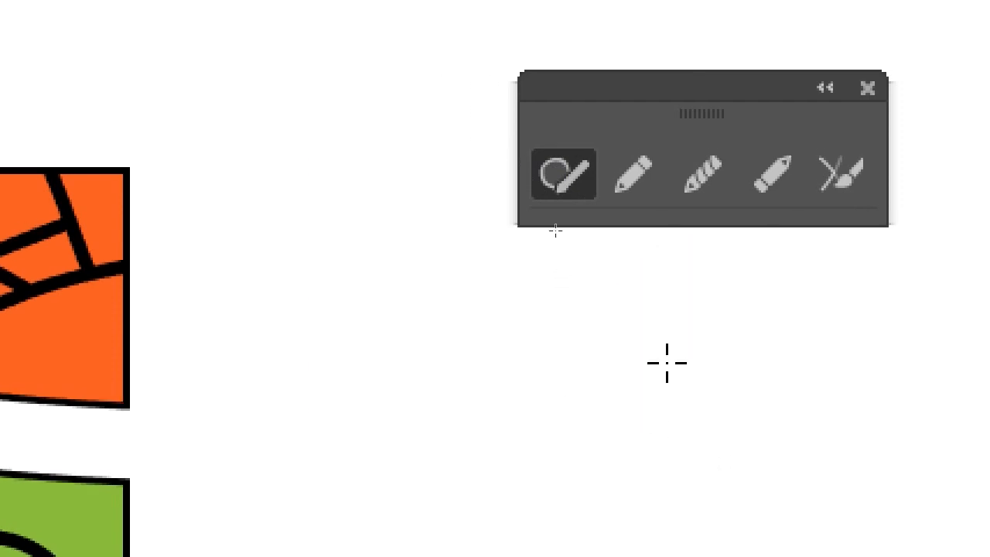
Draw a freehand curve with the Pencil tool beside the test rectangle and continue it from its open ends into a closed shape.
left_click(629, 175)
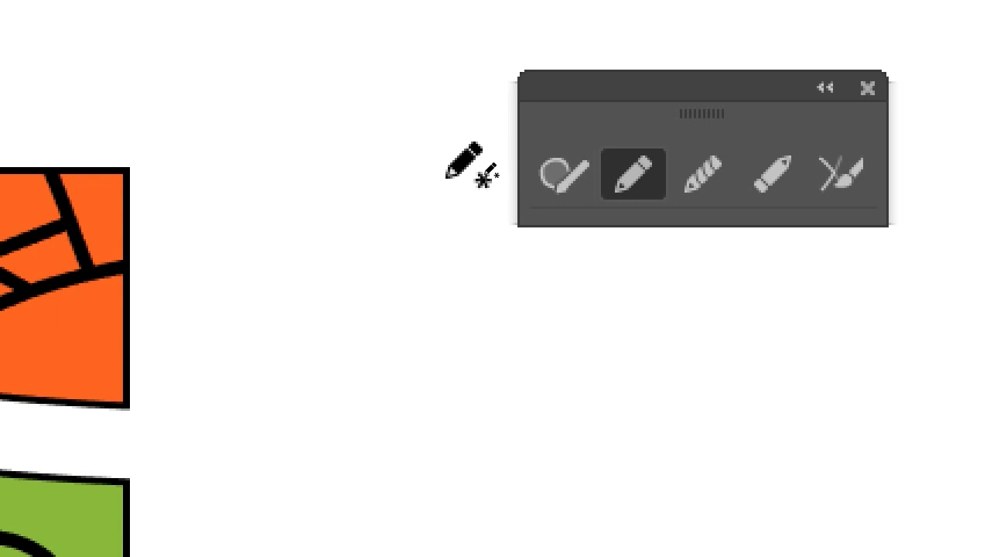
mouse_move(461, 186)
left_mouse_down()
mouse_move(423, 123)
mouse_move(355, 110)
mouse_move(309, 137)
mouse_move(260, 241)
mouse_move(243, 320)
mouse_move(249, 390)
mouse_move(323, 408)
mouse_move(361, 430)
mouse_move(344, 499)
mouse_move(305, 535)
left_mouse_up()
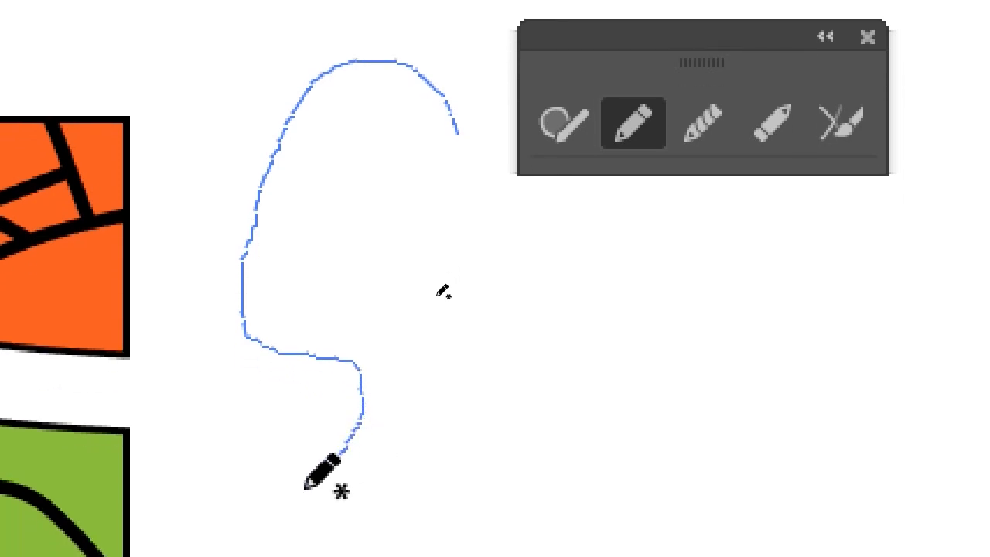
left_click_drag(305, 487, 305, 487)
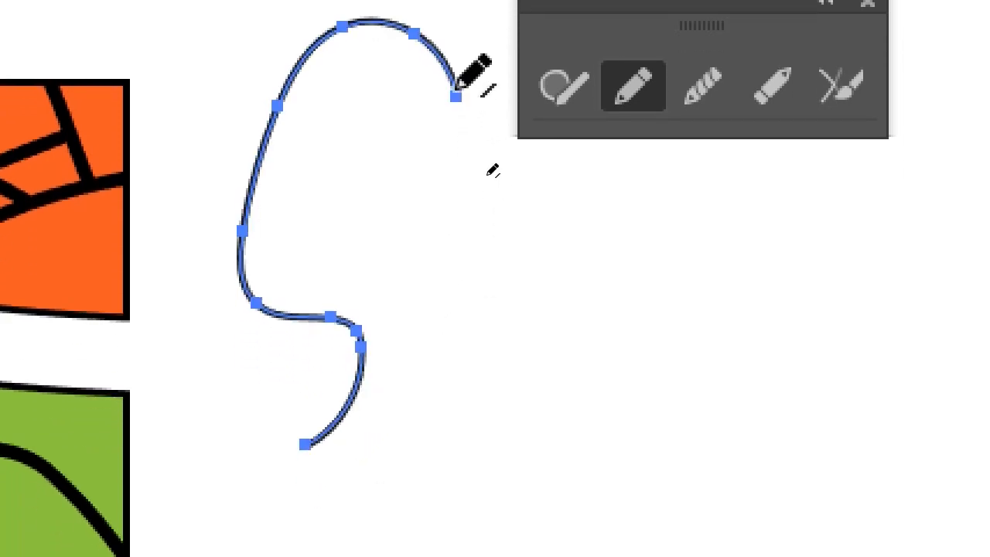
mouse_move(456, 96)
left_mouse_down()
mouse_move(449, 283)
mouse_move(469, 347)
mouse_move(506, 398)
left_mouse_up()
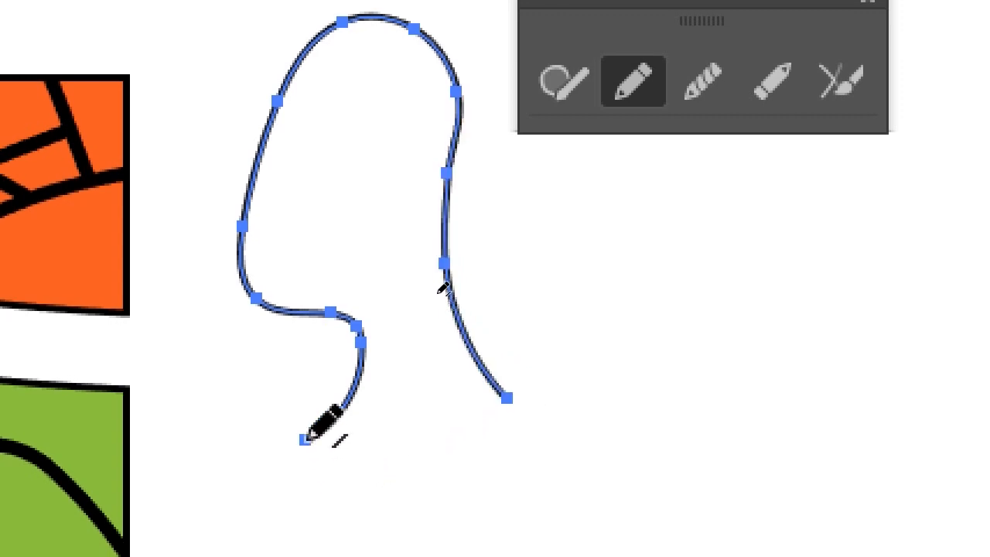
mouse_move(305, 439)
left_mouse_down()
mouse_move(320, 468)
mouse_move(410, 485)
mouse_move(477, 448)
mouse_move(507, 398)
left_mouse_up()
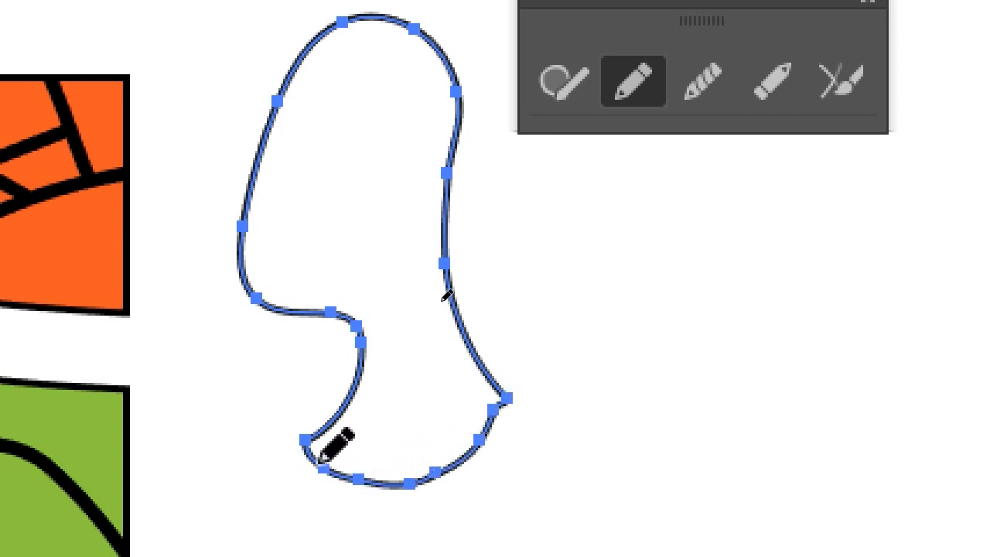
Redraw the freehand shape's bottom edge with the Pencil tool, undoing the stray first stroke, and deselect the shape.
mouse_move(319, 462)
left_mouse_down()
mouse_move(392, 467)
mouse_move(438, 450)
mouse_move(477, 433)
mouse_move(518, 400)
left_mouse_up()
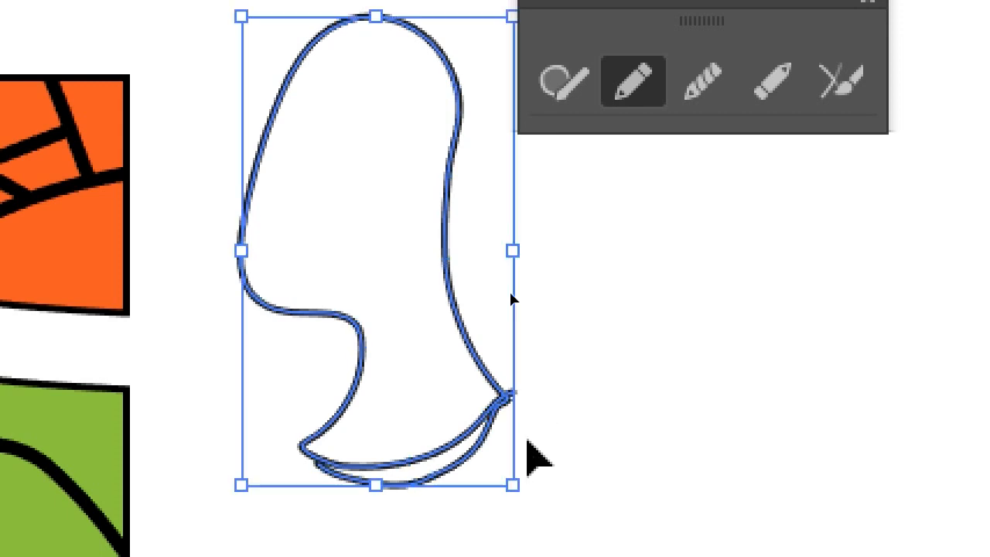
key("ctrl+z")
mouse_move(347, 472)
left_mouse_down()
mouse_move(408, 465)
mouse_move(484, 429)
mouse_move(505, 403)
left_mouse_up()
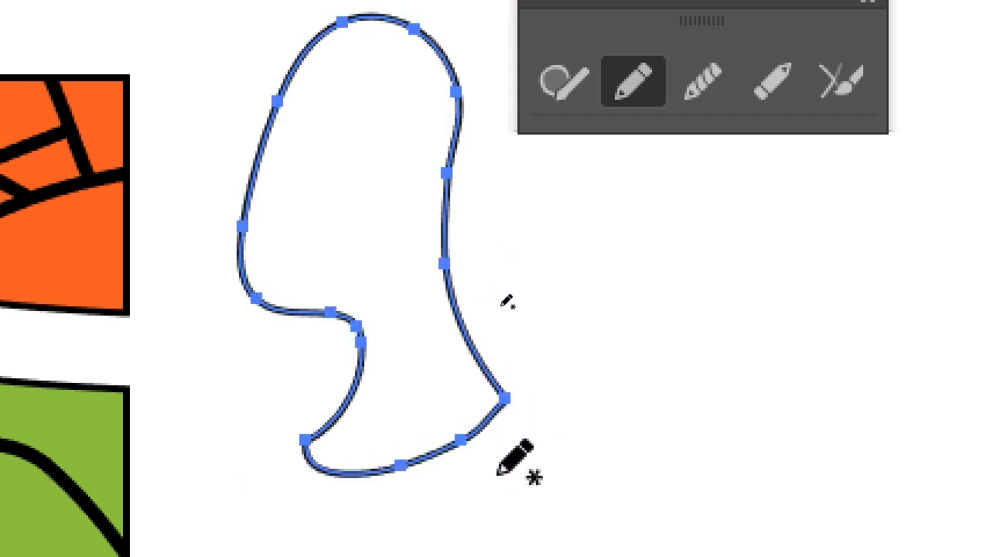
key("ctrl")
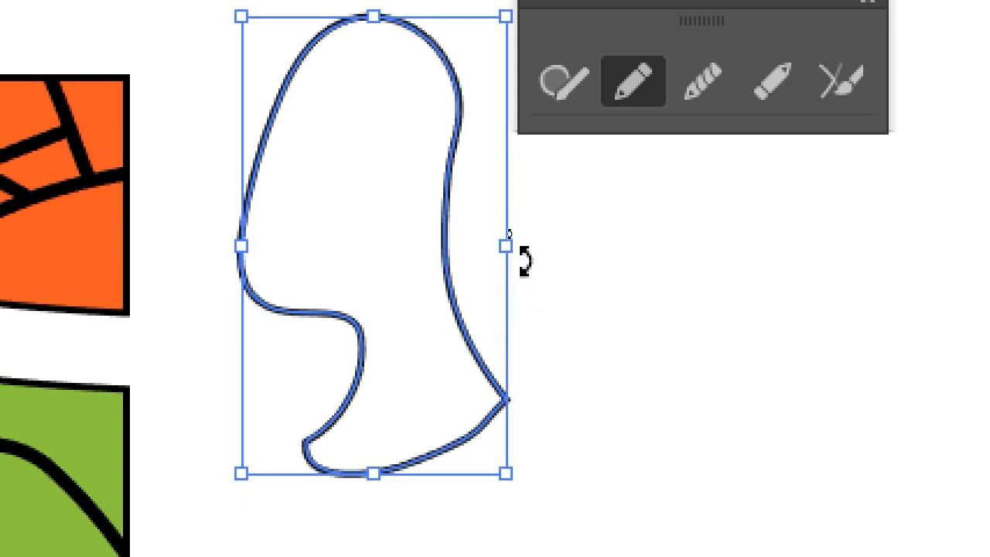
left_click(650, 197, "ctrl")
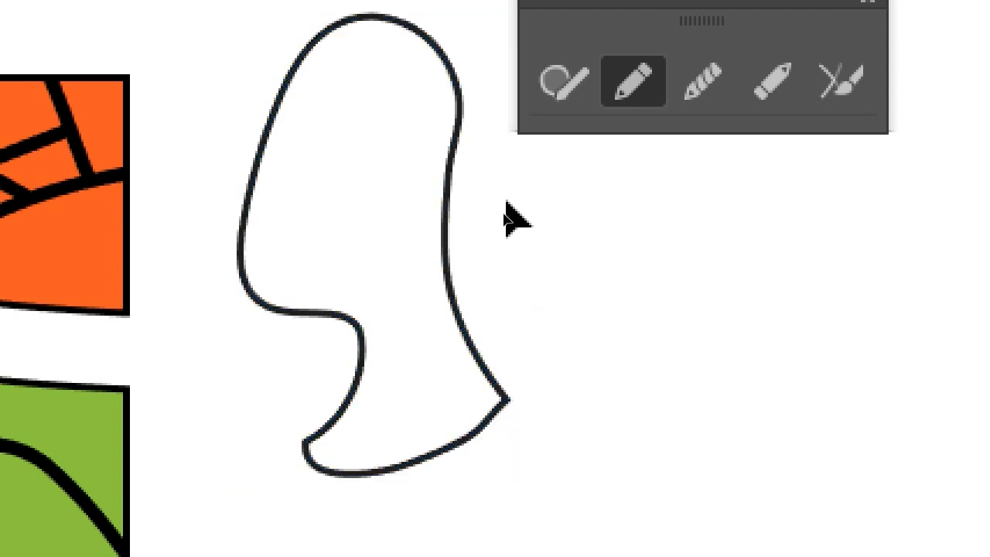
Select the freehand shape and smooth its lower, right and inner curves with the Smooth tool.
mouse_move(511, 240)
left_mouse_down()
mouse_move(283, 88)
mouse_move(420, 165)
left_mouse_up()
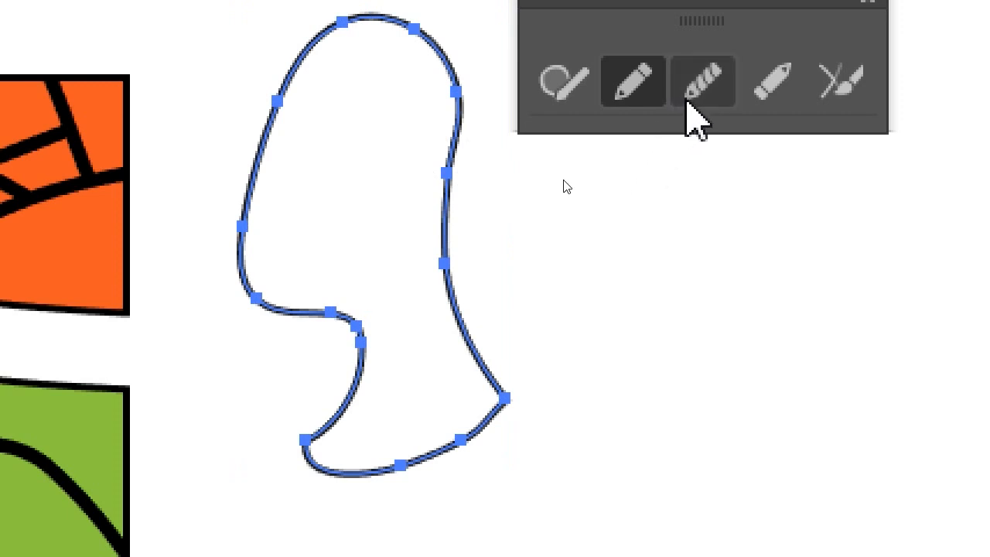
left_click(692, 91)
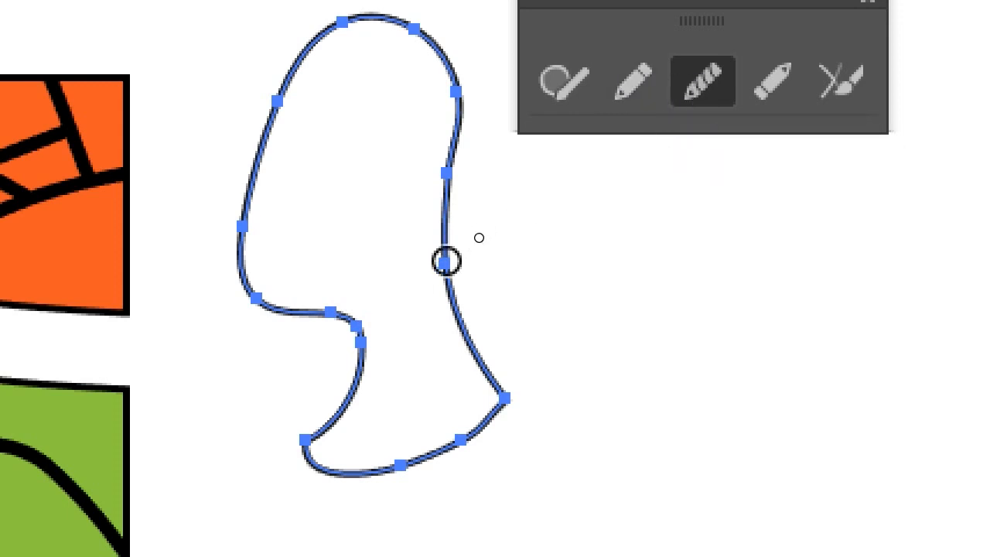
left_click_drag(349, 343, 367, 394)
mouse_move(360, 339)
left_mouse_down()
mouse_move(347, 426)
mouse_move(360, 379)
mouse_move(342, 410)
mouse_move(349, 399)
mouse_move(444, 451)
mouse_move(505, 395)
mouse_move(519, 373)
mouse_move(457, 166)
mouse_move(455, 255)
mouse_move(462, 244)
left_mouse_up()
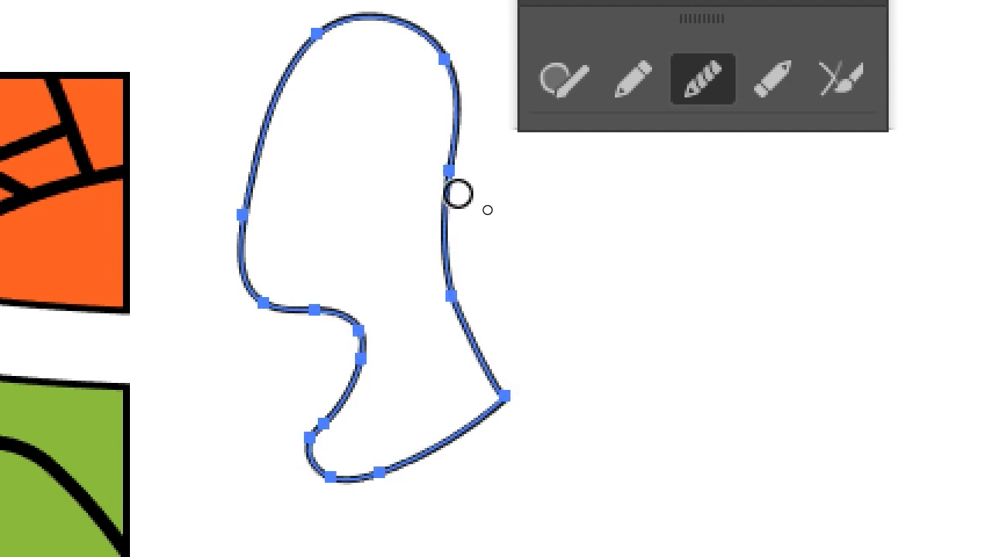
mouse_move(318, 313)
left_mouse_down()
mouse_move(353, 347)
mouse_move(339, 412)
mouse_move(348, 370)
mouse_move(330, 411)
mouse_move(341, 351)
mouse_move(361, 345)
mouse_move(320, 431)
mouse_move(368, 352)
left_mouse_up()
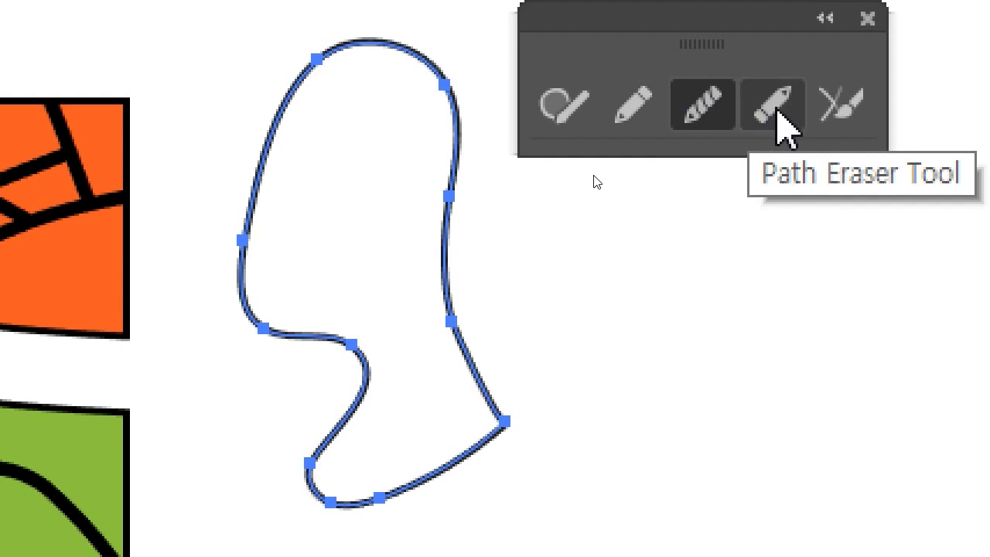
Erase part of the shape's right edge with the Path Eraser, bridge the gap with a Pencil bulge, and undo these edits.
left_click(777, 112)
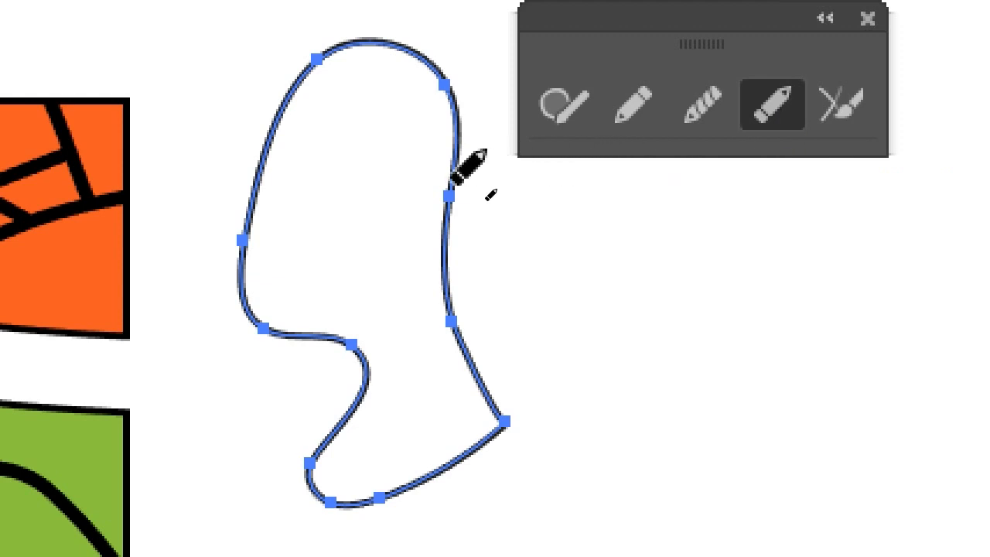
left_click_drag(450, 184, 458, 276)
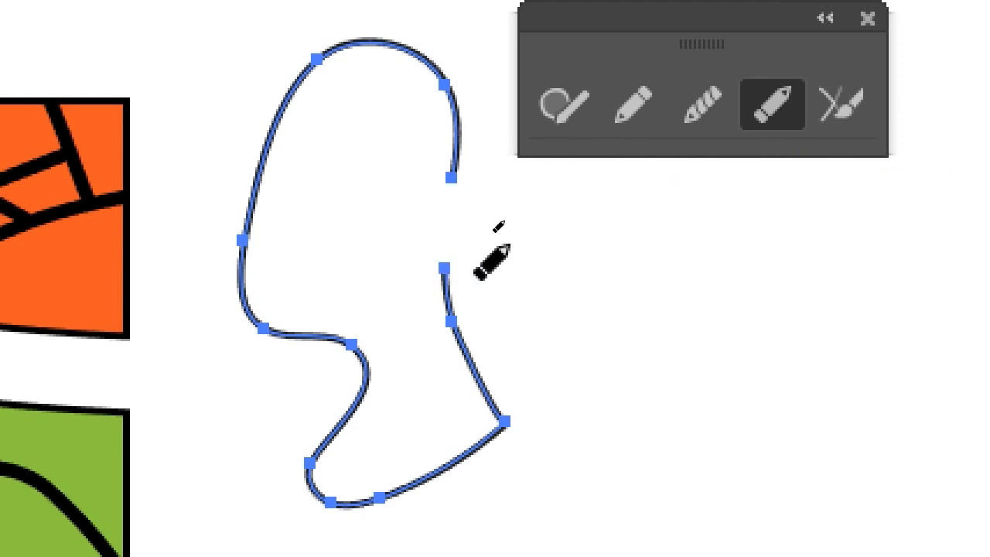
left_click(632, 116)
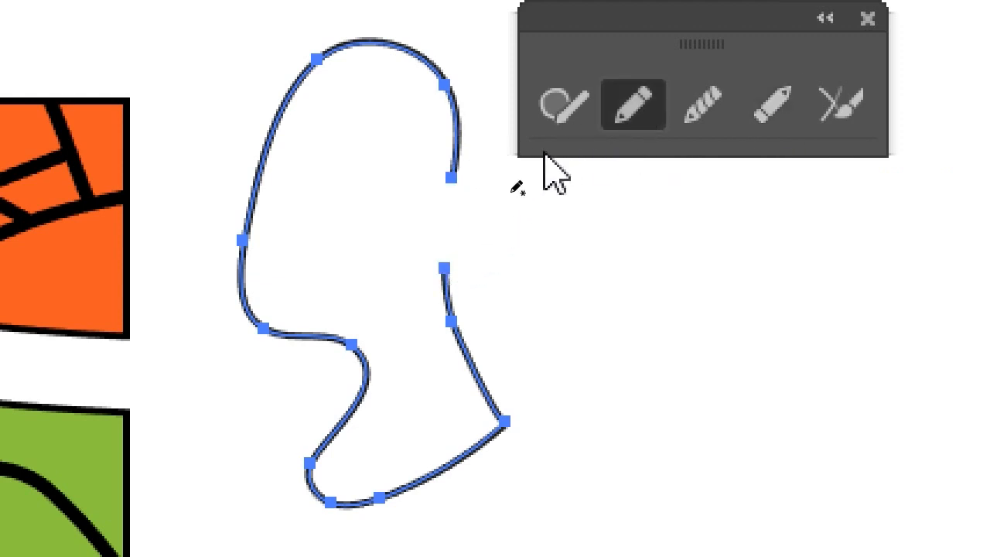
mouse_move(453, 177)
left_mouse_down()
mouse_move(483, 171)
mouse_move(511, 185)
mouse_move(503, 250)
mouse_move(445, 269)
left_mouse_up()
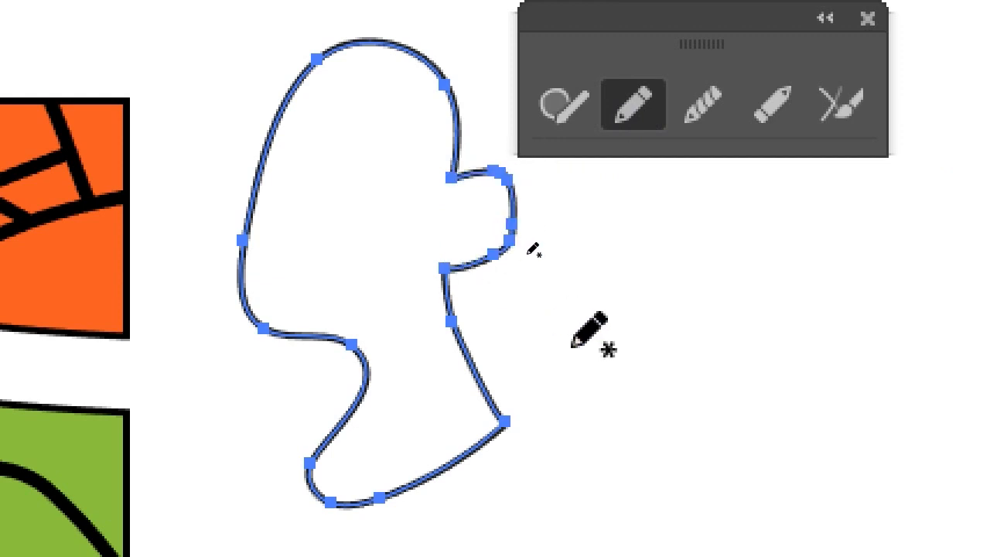
key("ctrl+z")
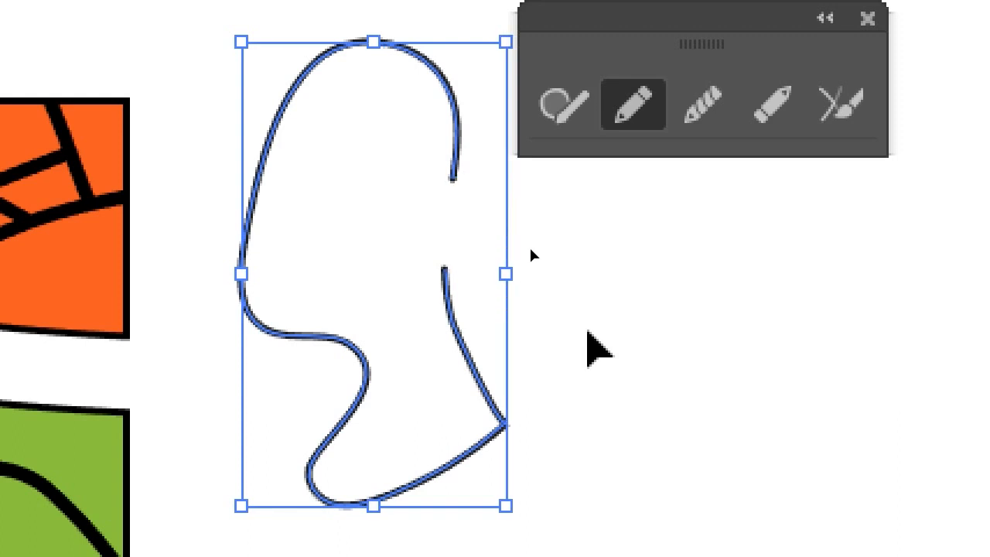
key("ctrl+z")
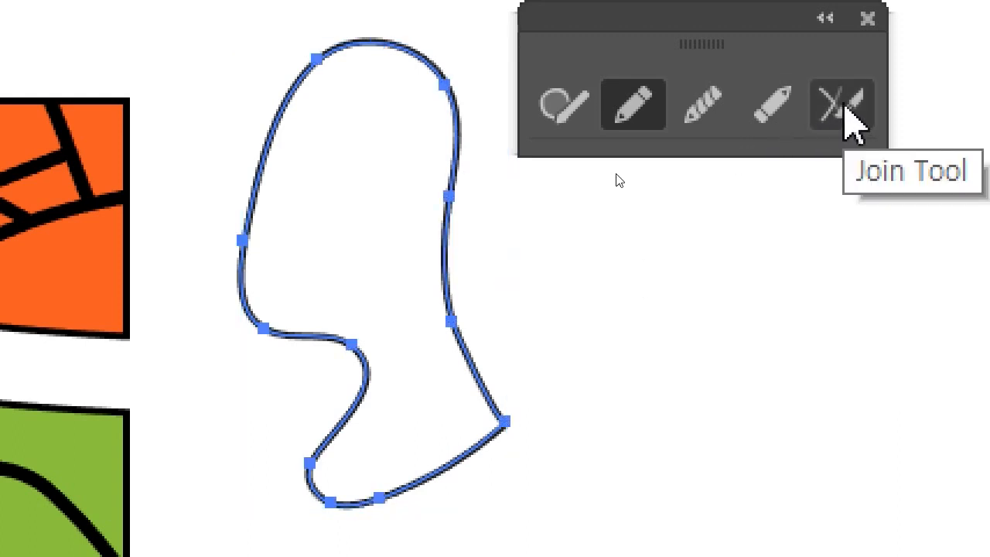
key("ctrl+z")
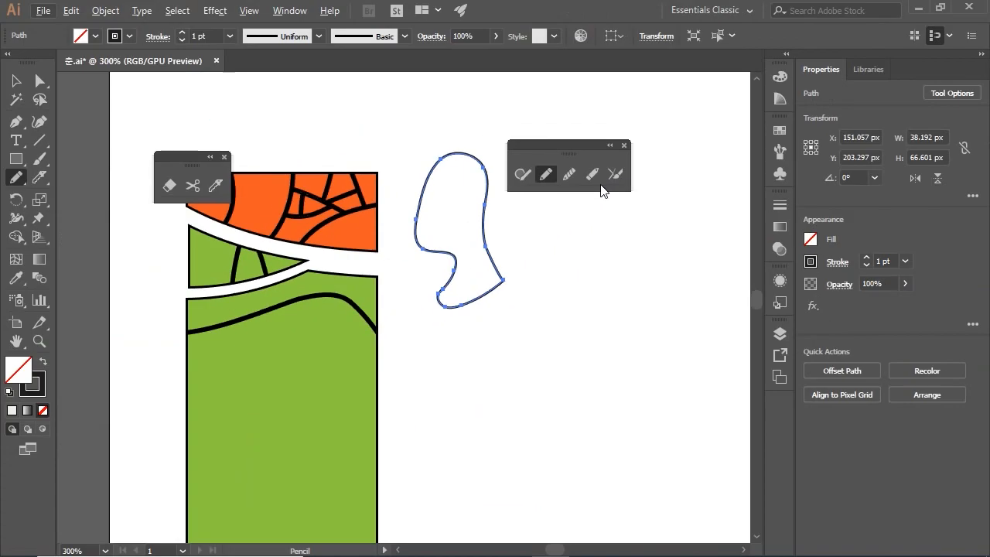
Delete the freehand shape and draw a closed lobed blob about 96 by 47 px with the Pencil tool beside the test rectangle.
key("Delete")
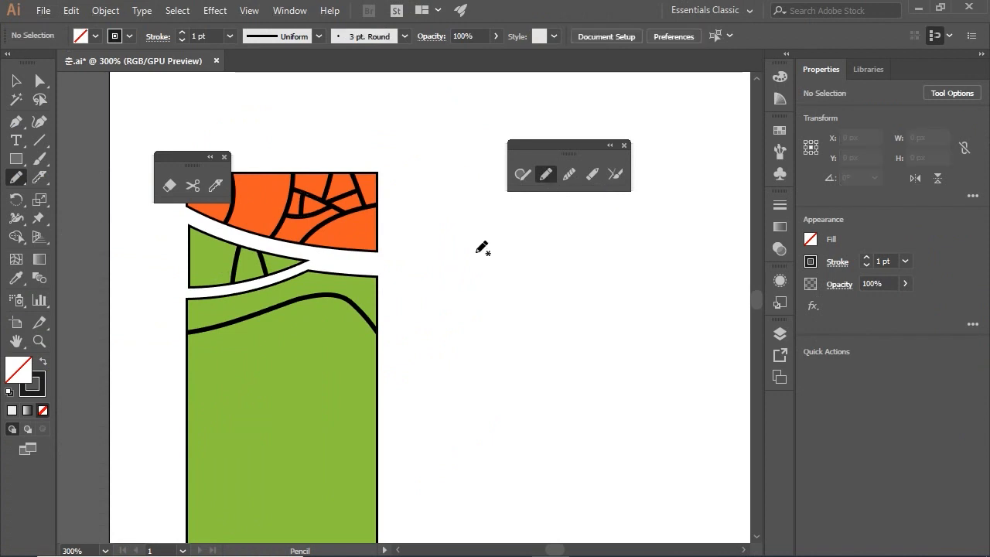
mouse_move(446, 222)
left_mouse_down()
mouse_move(422, 260)
mouse_move(443, 302)
mouse_move(477, 310)
mouse_move(525, 298)
mouse_move(602, 318)
mouse_move(626, 245)
left_mouse_up()
left_click_drag(606, 209, 566, 222)
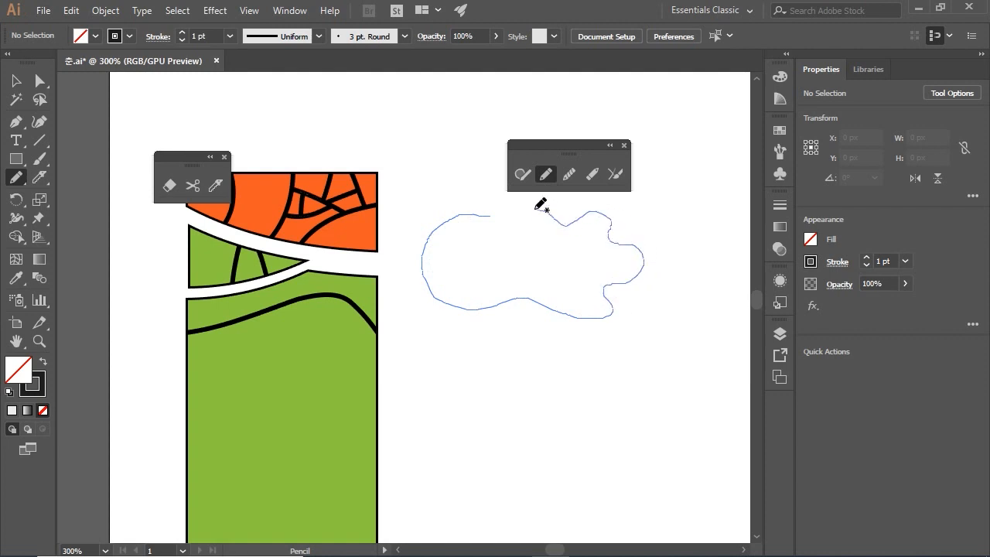
left_click_drag(492, 211, 494, 215)
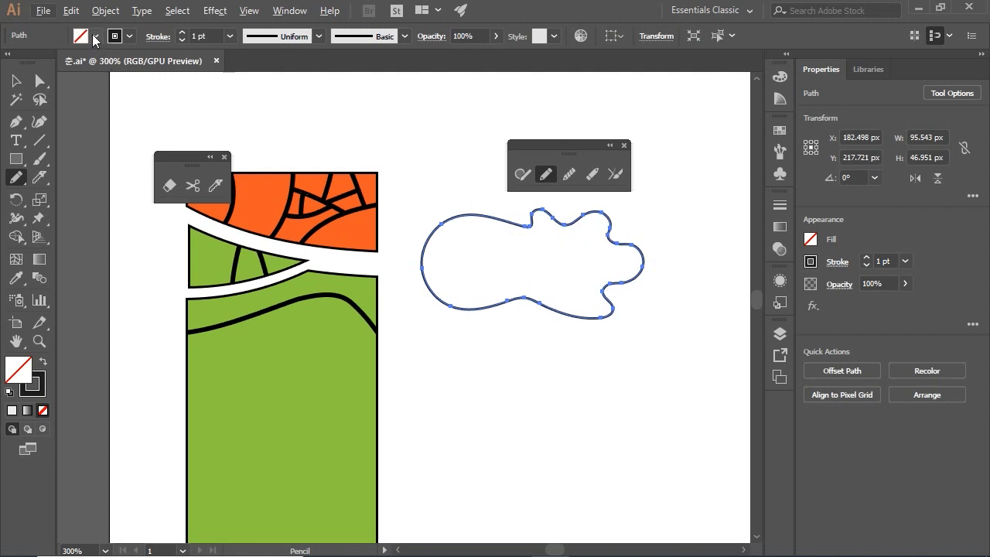
Fill the lobed blob with the green swatch that matches the test rectangle.
left_click(95, 37)
left_click(32, 73)
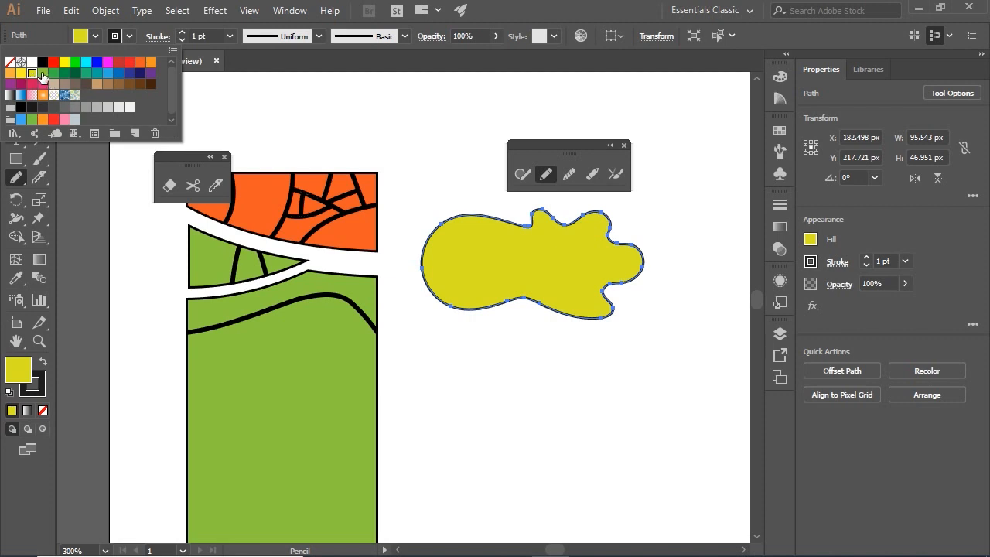
left_click(42, 73)
left_click(592, 116)
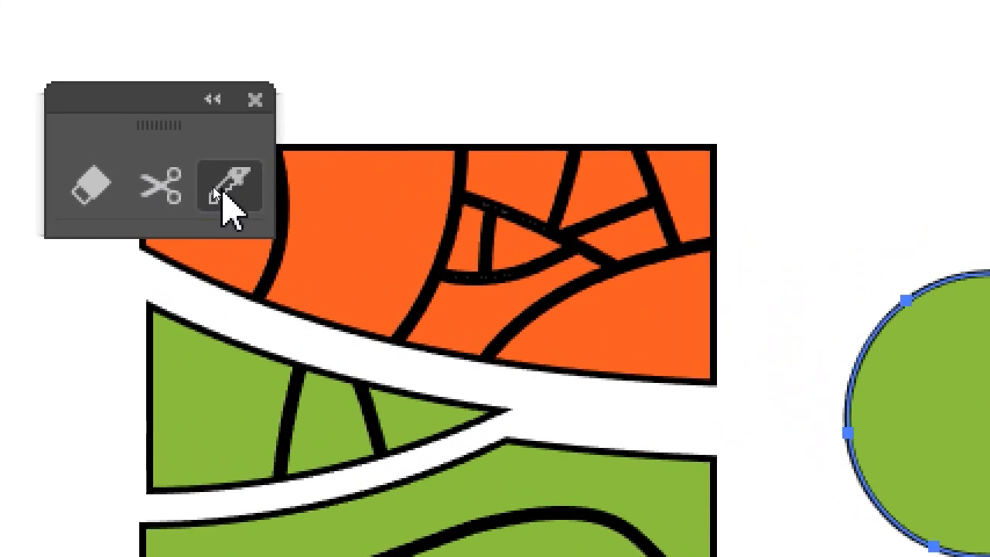
Cut the blob lengthwise into upper and lower pieces along a wavy line with the Knife tool, and deselect it.
left_click(220, 189)
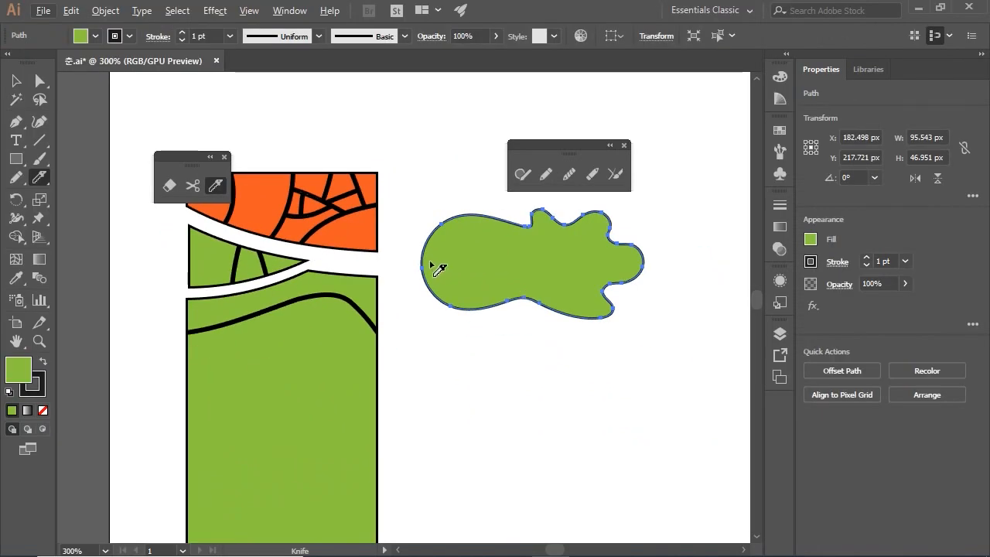
mouse_move(410, 255)
left_mouse_down()
mouse_move(476, 283)
mouse_move(520, 261)
mouse_move(559, 288)
mouse_move(571, 262)
mouse_move(591, 269)
mouse_move(602, 257)
mouse_move(600, 231)
mouse_move(647, 239)
left_mouse_up()
left_click(680, 267, "ctrl")
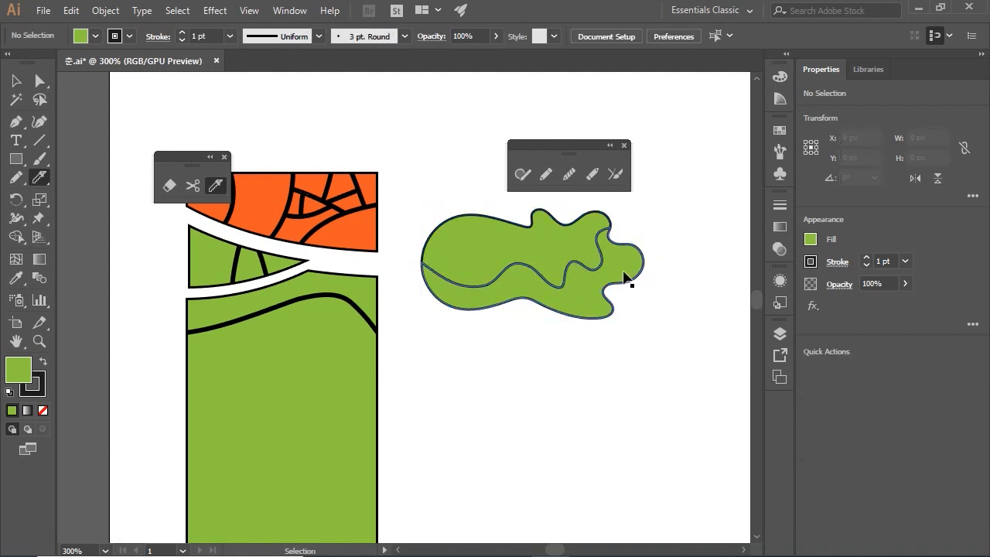
Recolor the upper piece of the cut blob light green, #BAEA6E.
left_click(546, 250, "ctrl")
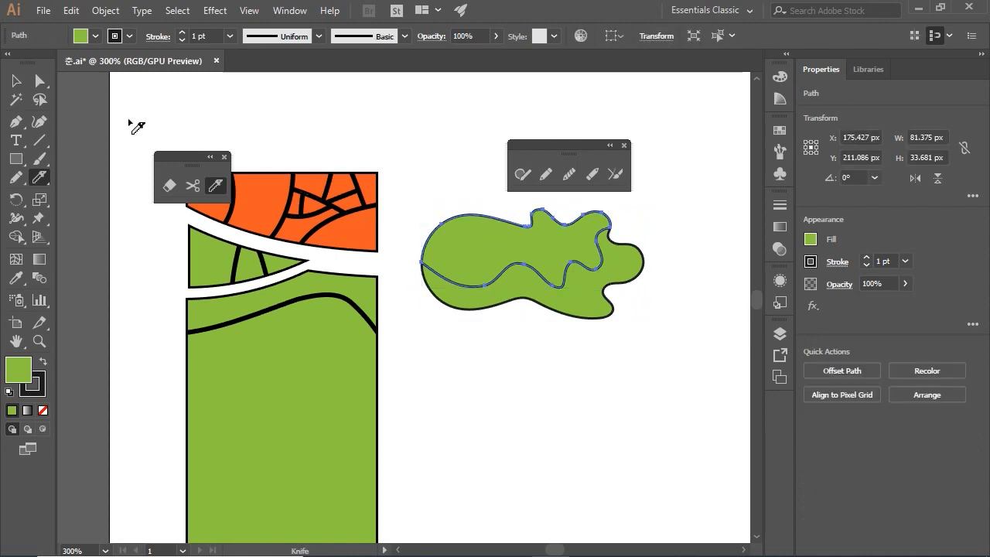
double_click(24, 371)
type("B8E06E")
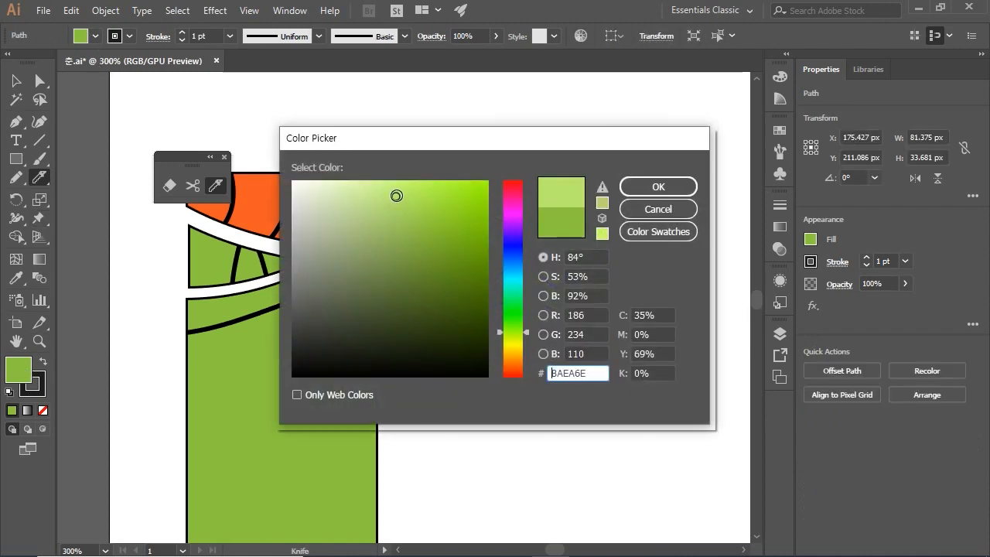
left_click(657, 186)
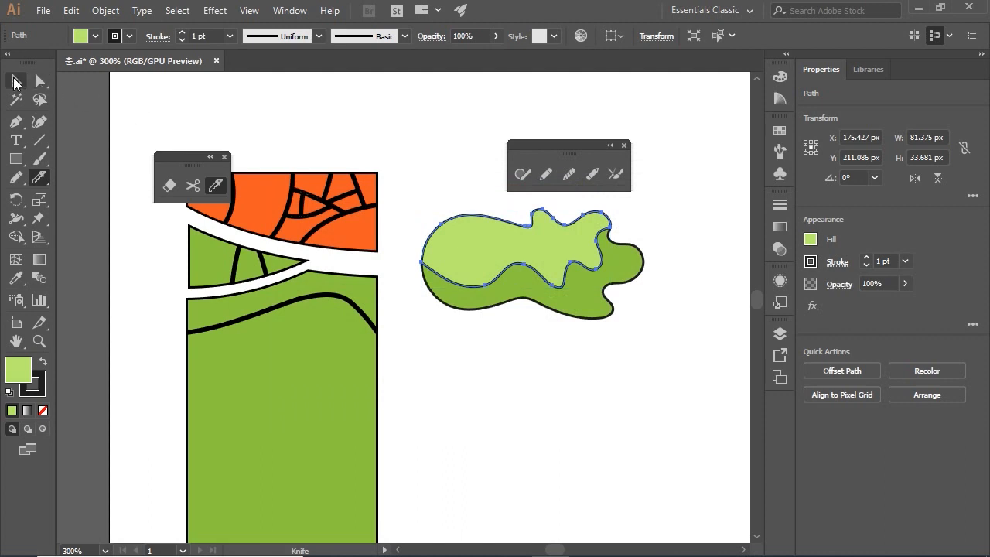
Remove the stroke from both pieces of the blob and deselect them.
key("v")
left_click(647, 376)
left_click_drag(638, 375, 483, 224)
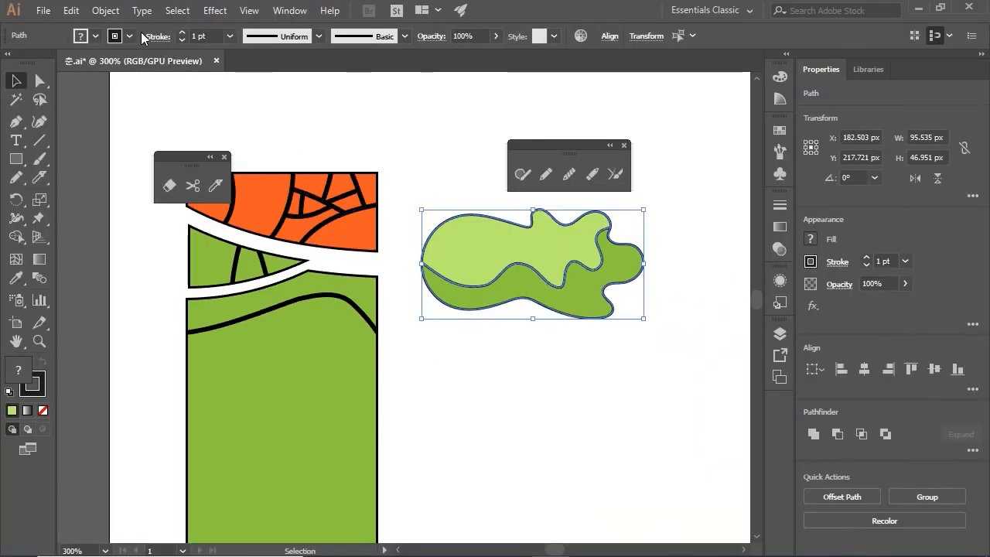
left_click(129, 37)
left_click(10, 62)
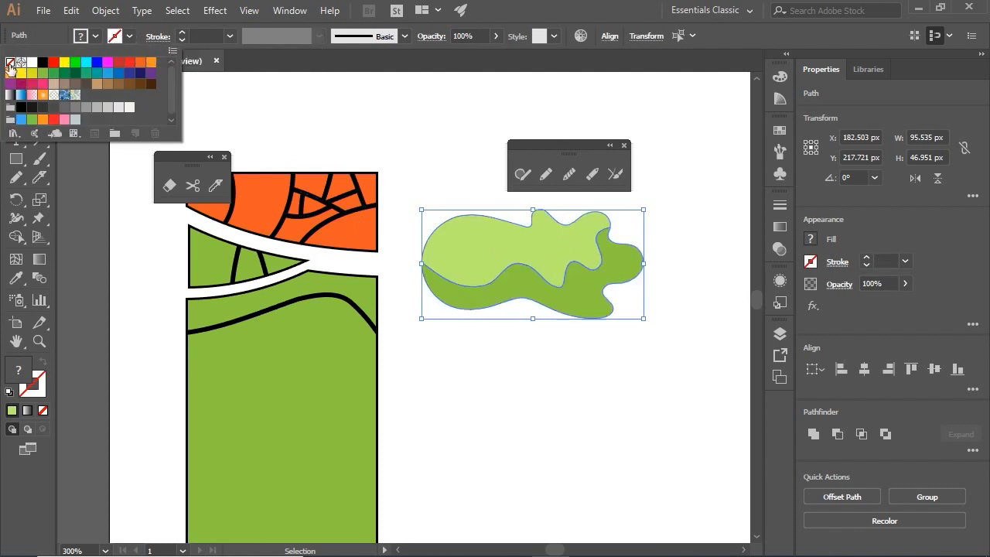
left_click(620, 393)
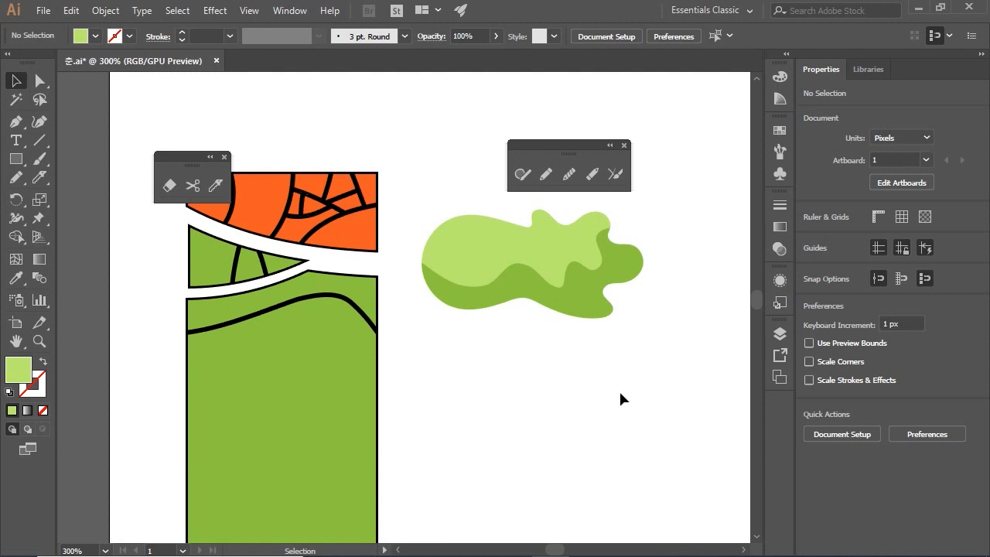
Place the floating eraser toolbar above the blob and cut the dark green piece's right-hand lobe with the Knife tool.
key("ctrl+plus")
left_click_drag(528, 396, 307, 455)
left_click_drag(178, 163, 323, 152)
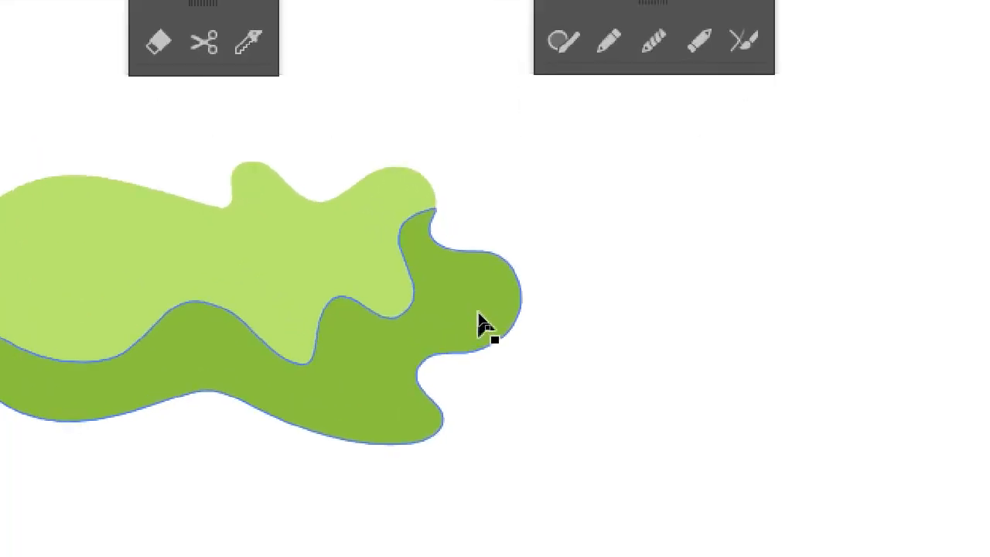
left_click(479, 319)
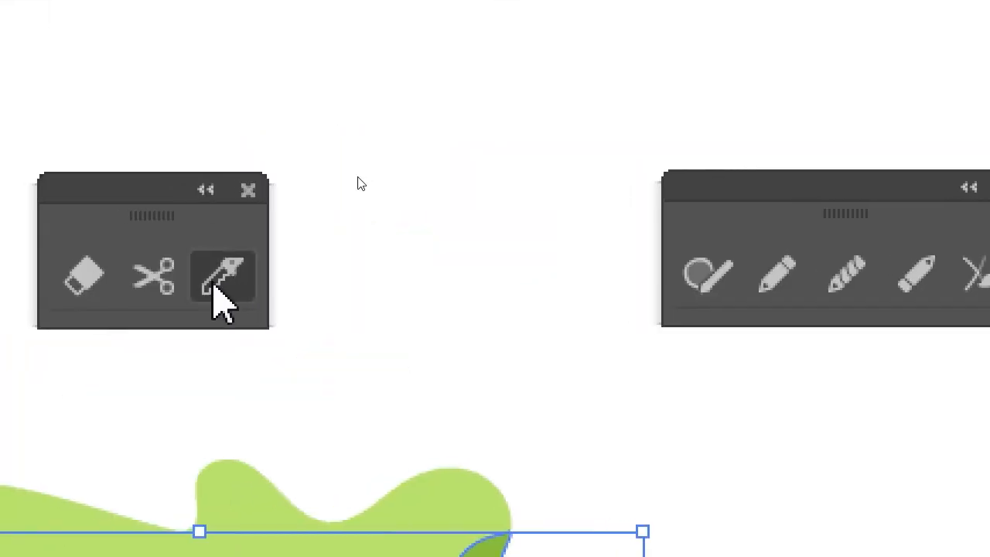
left_click(215, 283)
mouse_move(593, 178)
left_mouse_down()
mouse_move(520, 218)
mouse_move(542, 267)
mouse_move(650, 319)
mouse_move(658, 448)
left_mouse_up()
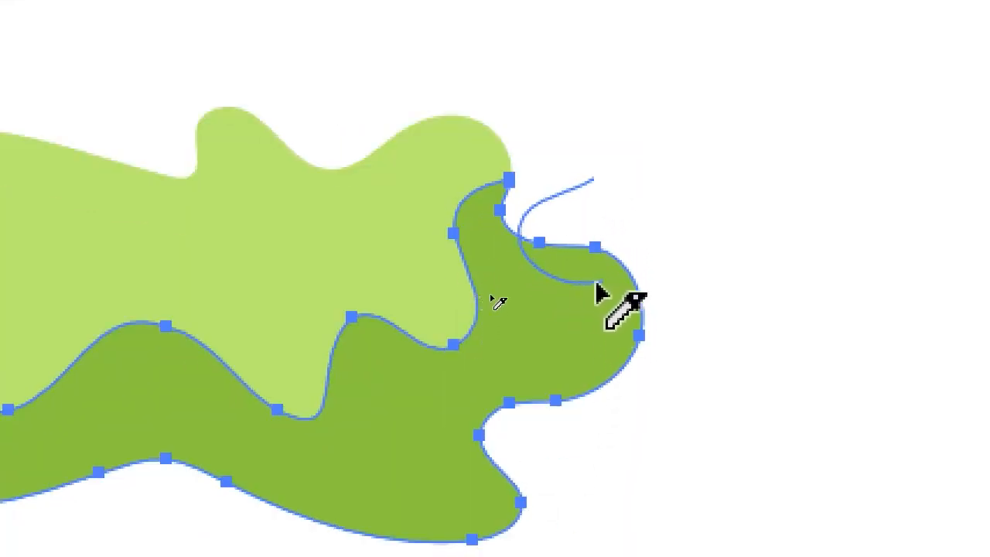
left_click(726, 393)
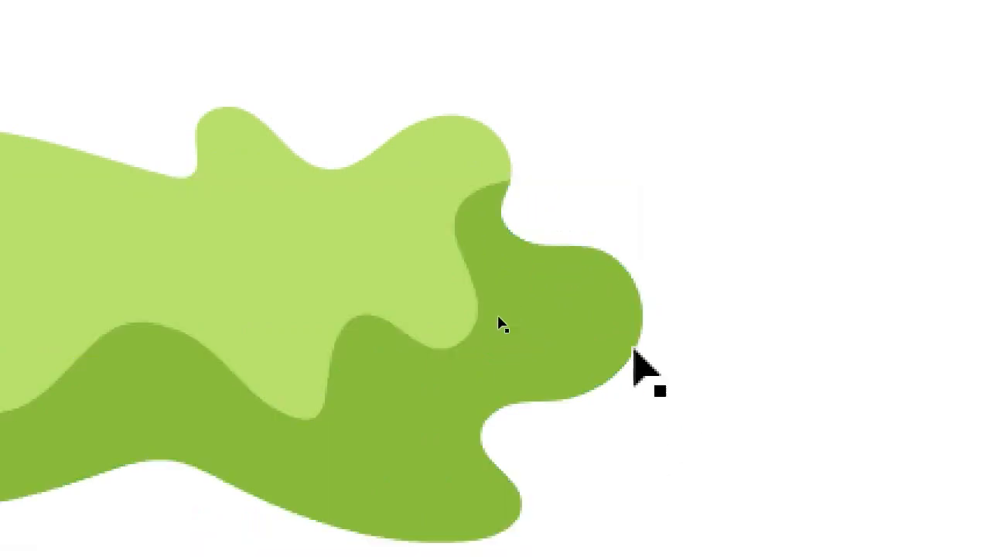
Match the cut-off lobe tip's fill to the light green upper piece with the Eyedropper, and deselect it.
left_click(602, 288)
key("p")
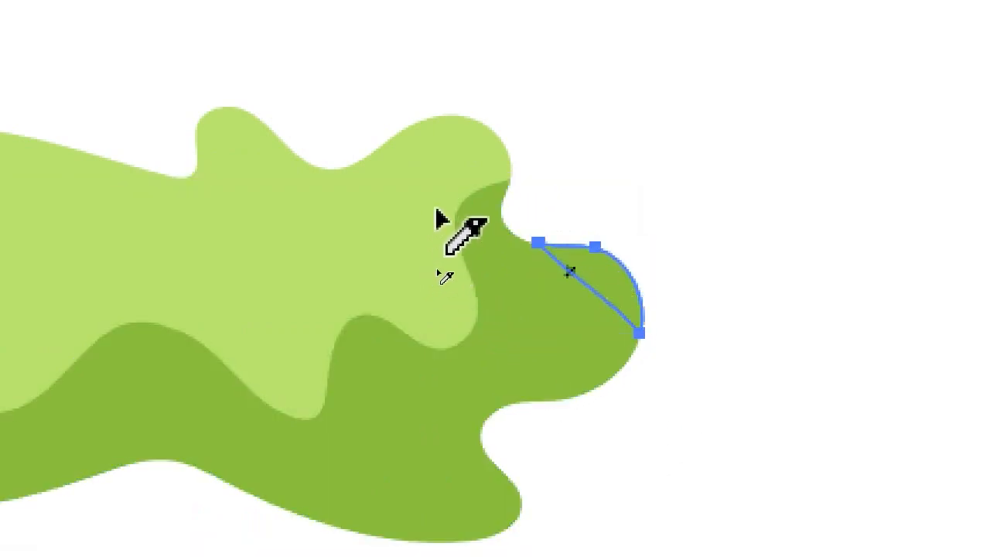
key("i")
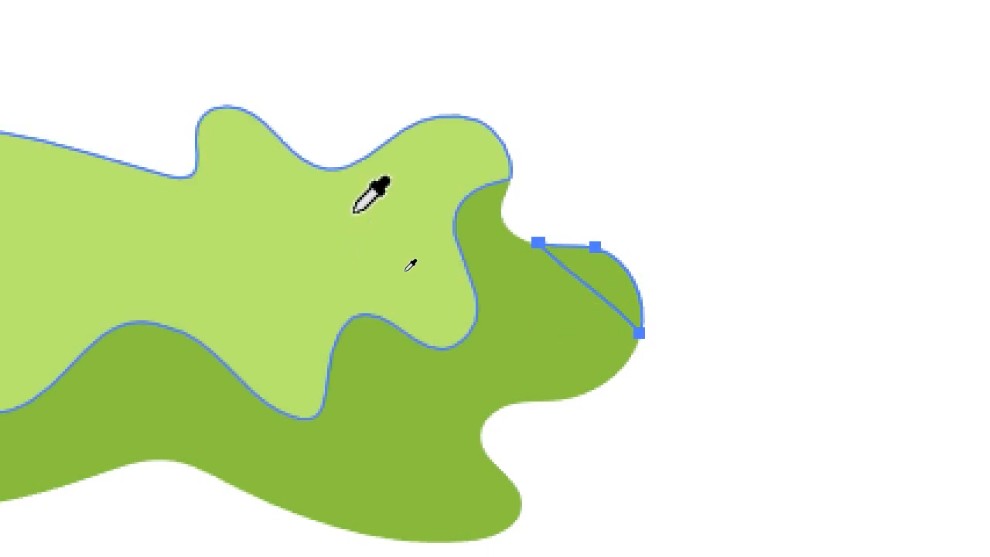
left_click(354, 213)
key("v")
left_click(682, 189)
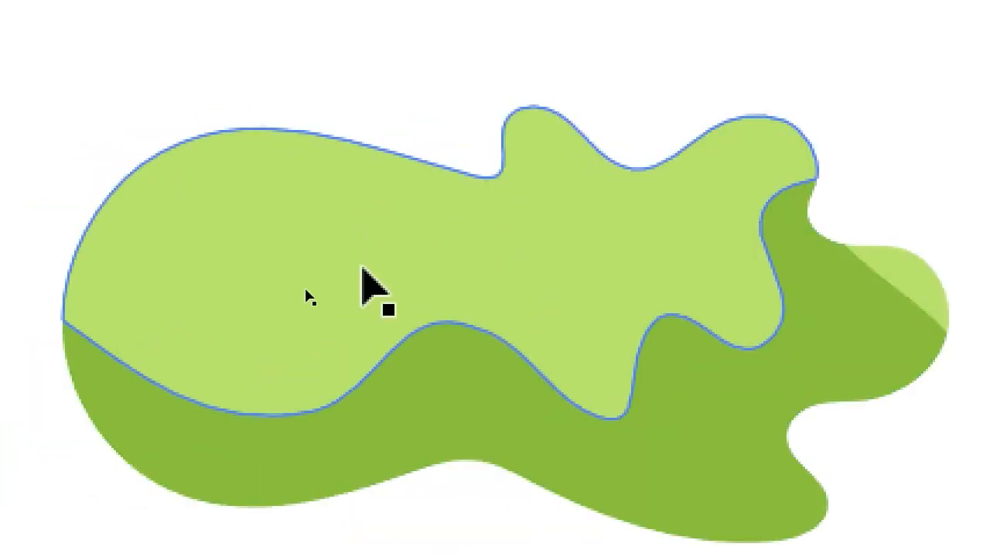
Select and deselect the dark green piece, return to the Selection tool and shift the floating eraser toolbar slightly.
left_click(639, 442)
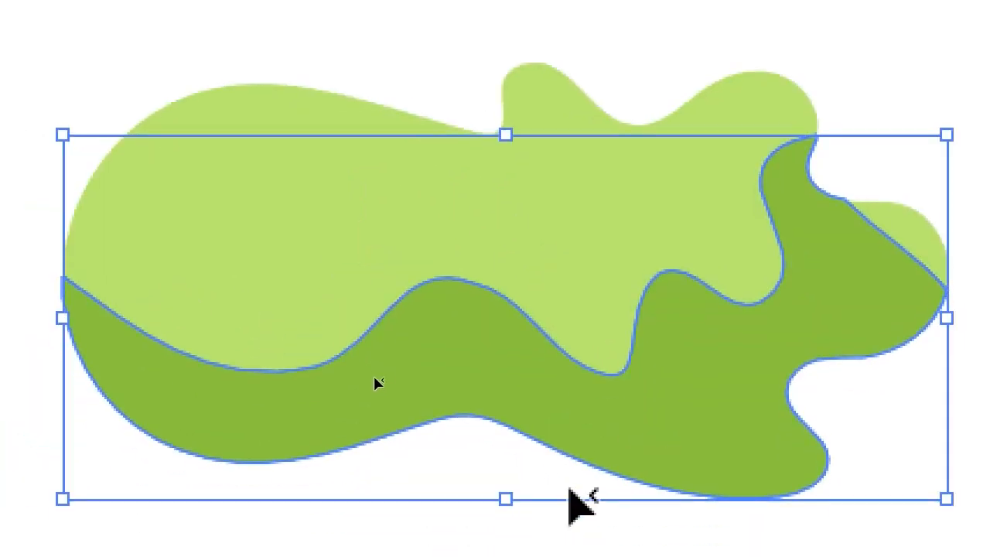
left_click(555, 520)
key("i")
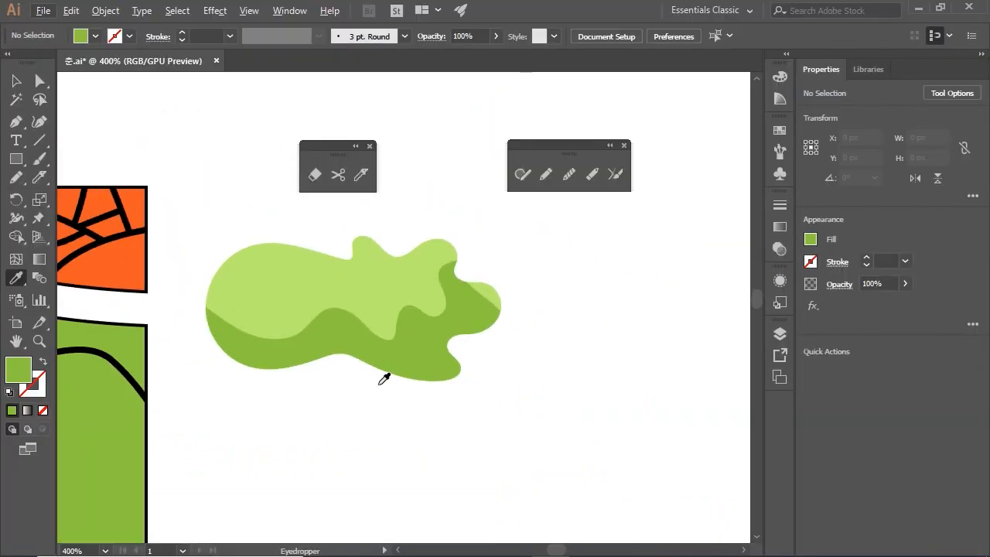
left_click(17, 81)
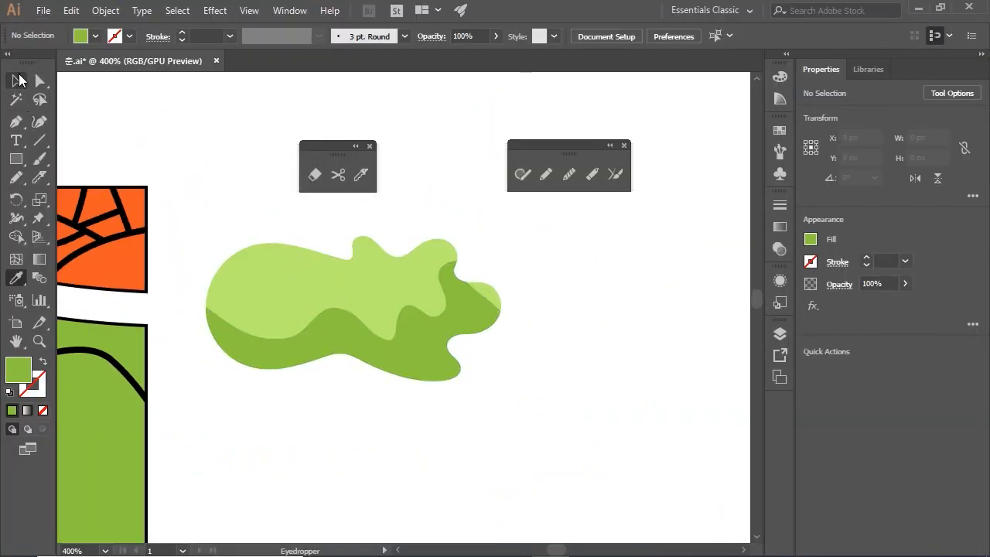
mouse_move(339, 146)
left_mouse_down()
mouse_move(204, 135)
mouse_move(333, 149)
left_mouse_up()
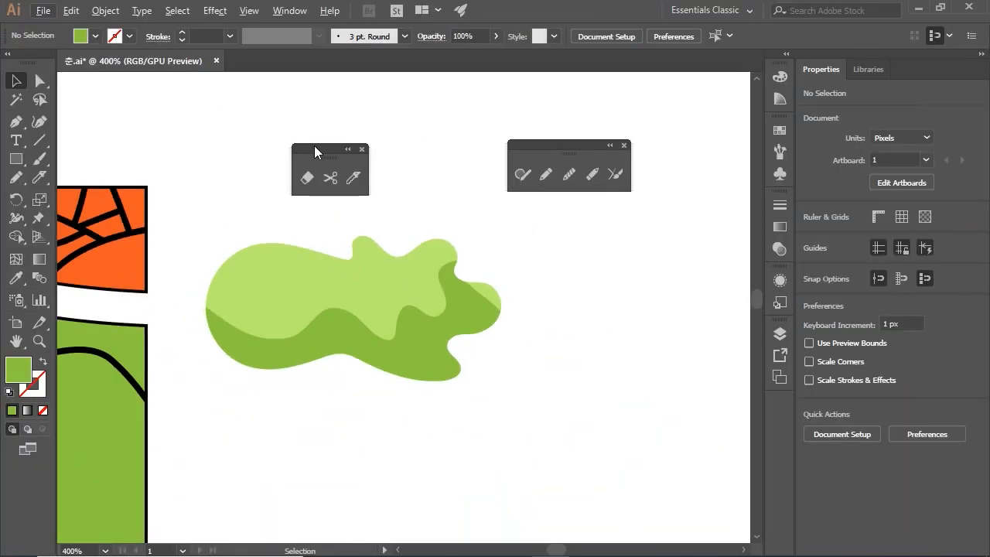
Move the floating eraser toolbar clear of the blob and draw a 28 px circle above it with the Ellipse tool.
left_click_drag(314, 146, 161, 107)
left_click(16, 158)
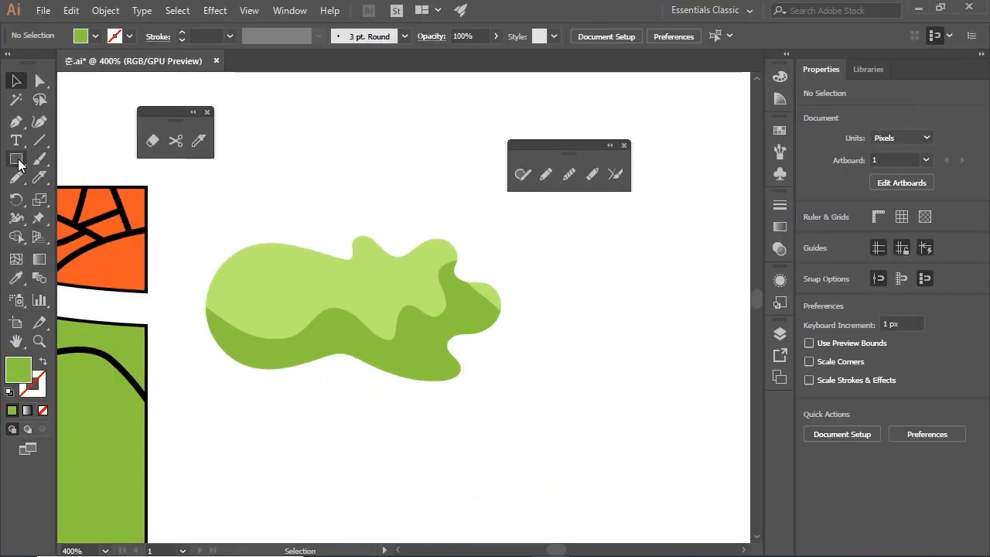
left_click(65, 196)
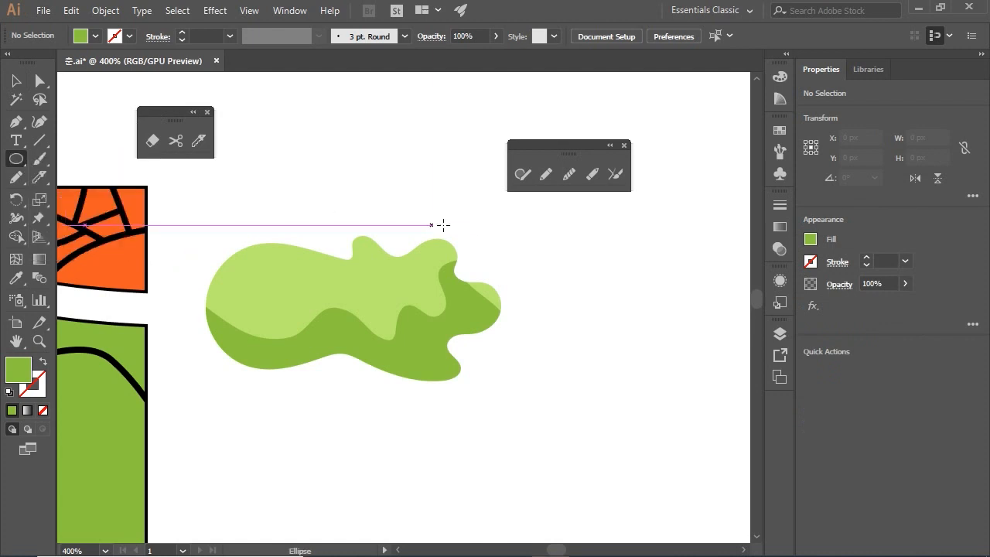
scroll(603, 375, "left", 1)
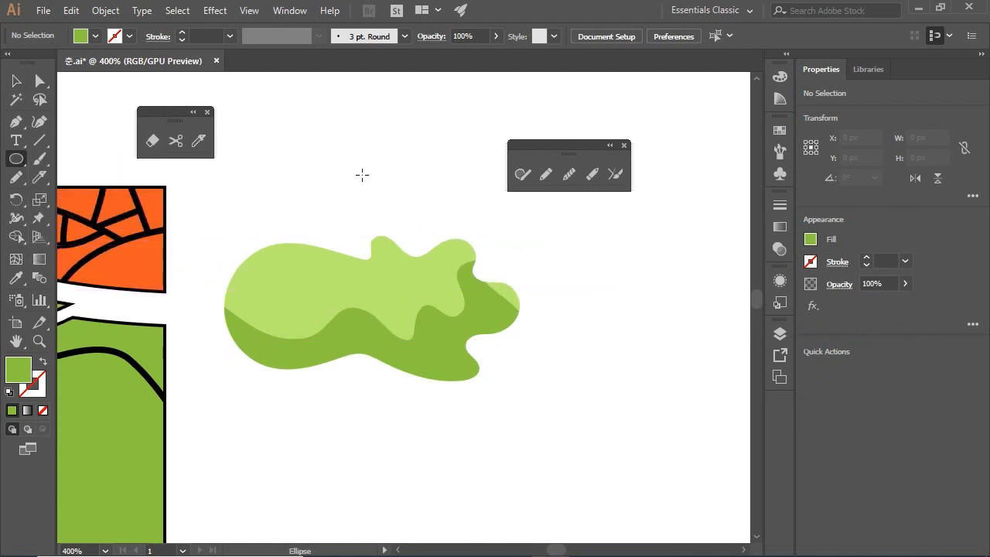
left_click_drag(332, 165, 287, 119)
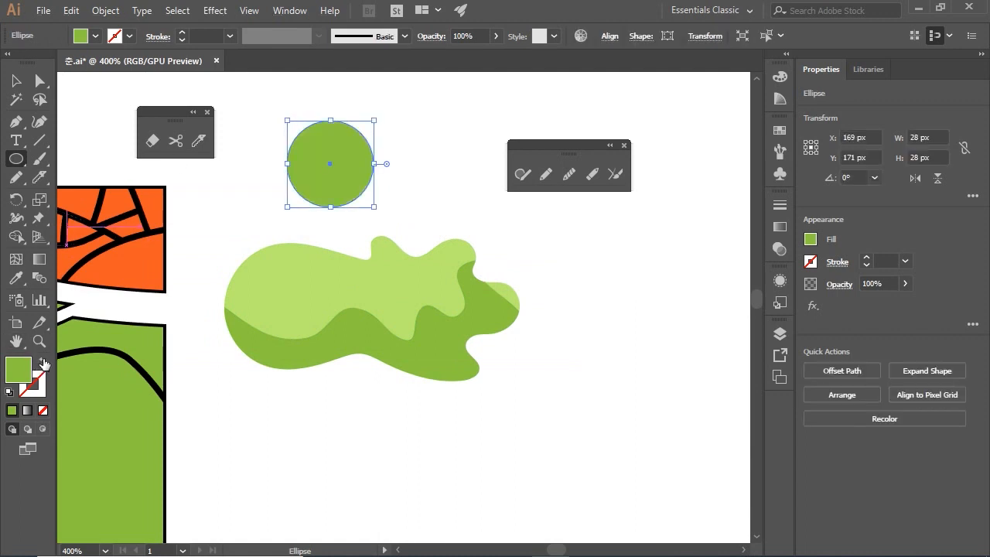
Swap the circle's fill and stroke, set its stroke weight to 4 pt and its stroke colour to red, and return to the Selection tool.
left_click(43, 364)
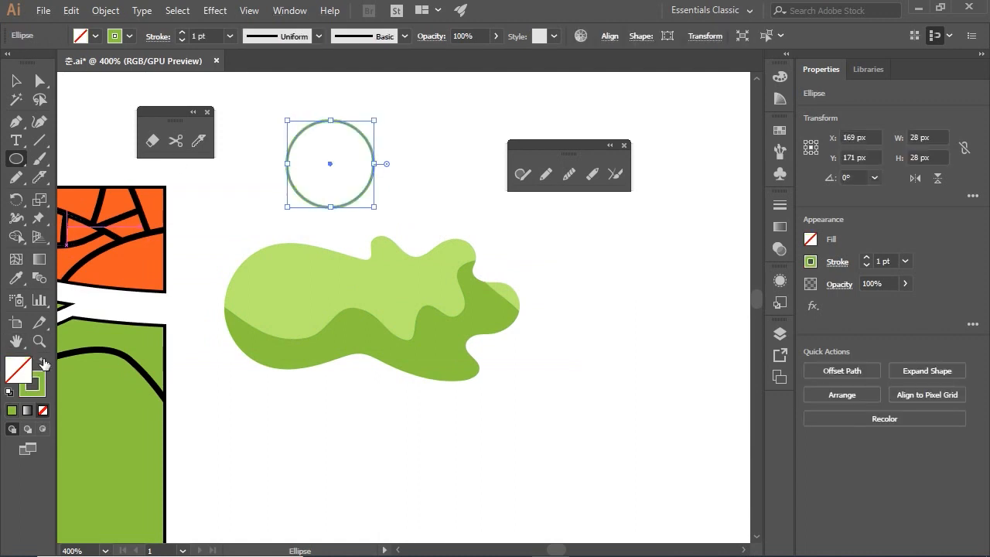
left_click(181, 32)
left_click(181, 33)
left_click(181, 32)
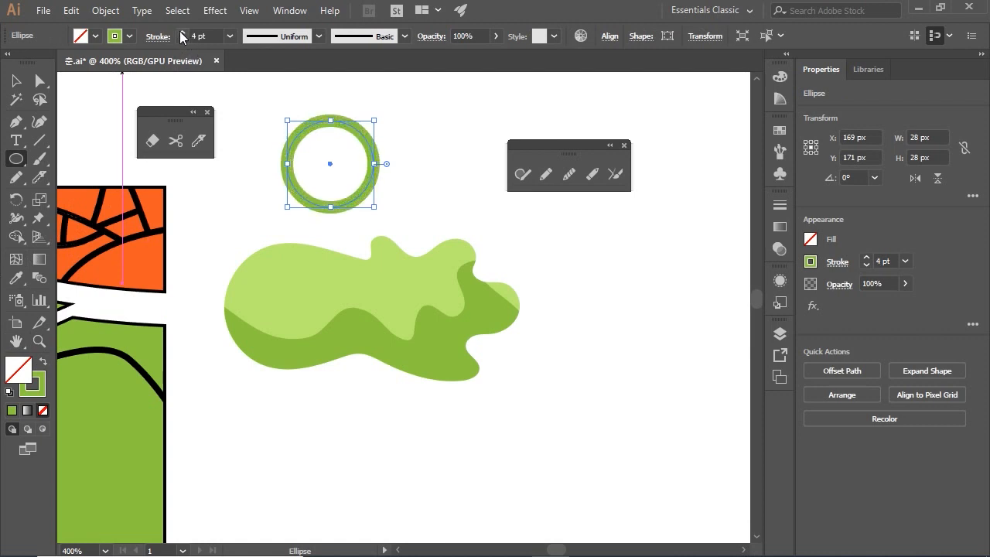
left_click(127, 36)
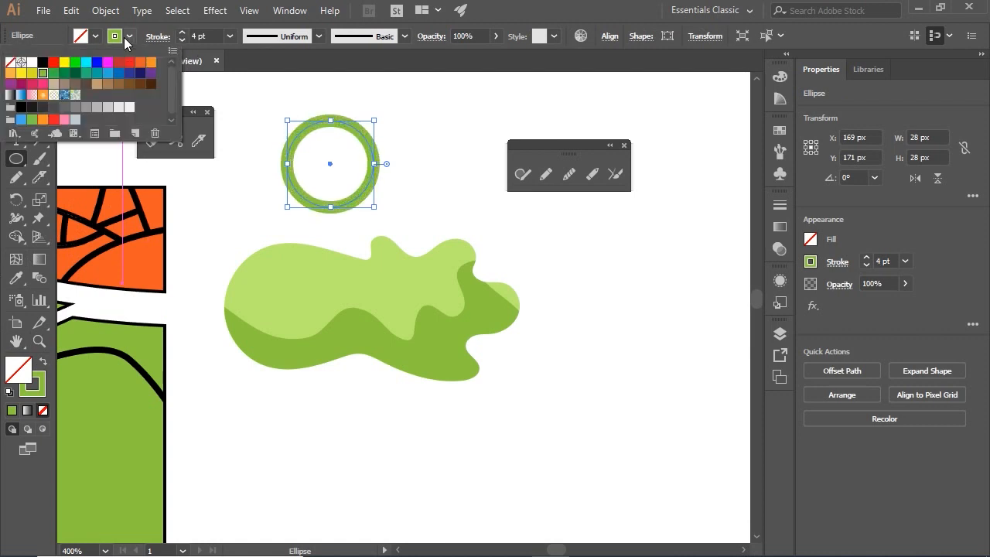
left_click(52, 63)
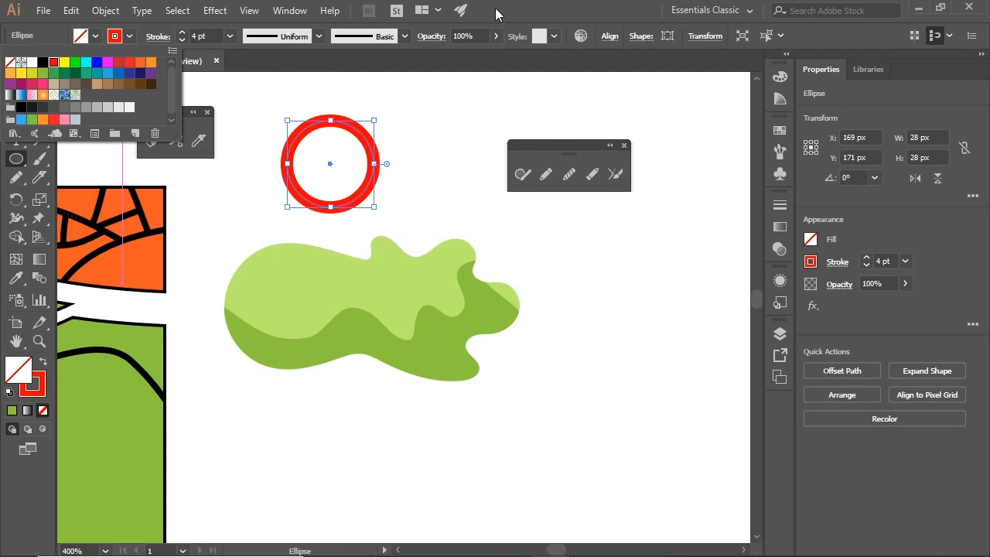
left_click(501, 10)
left_click(16, 82)
left_click(387, 106)
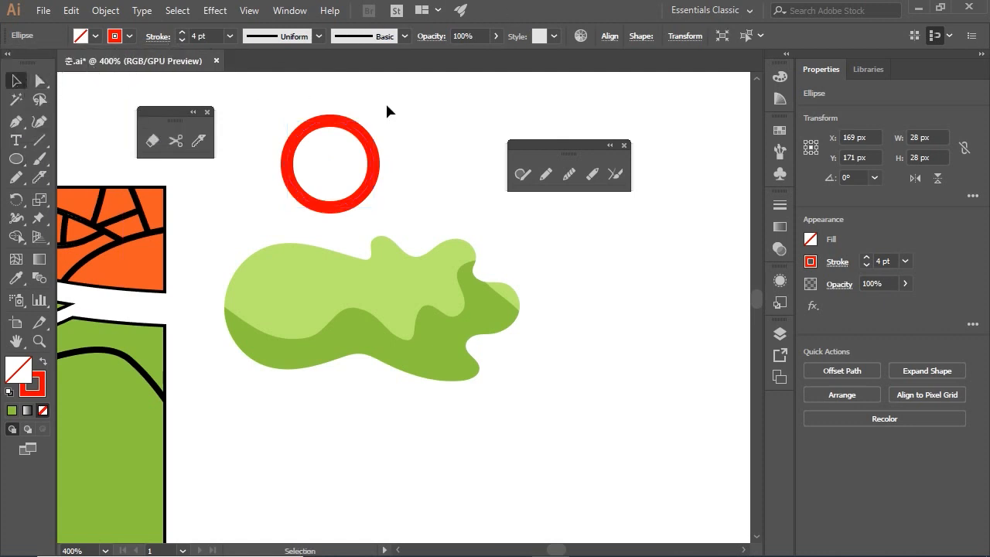
Duplicate the red circle to its right so the two overlap, give the copy a blue stroke, and deselect everything.
left_click_drag(367, 137, 422, 146)
left_click(130, 36)
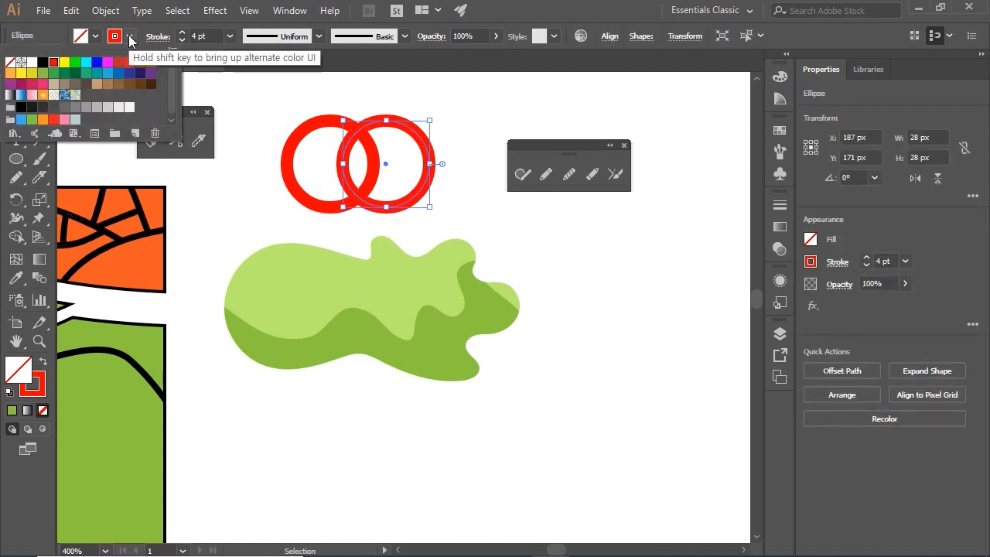
left_click(98, 62)
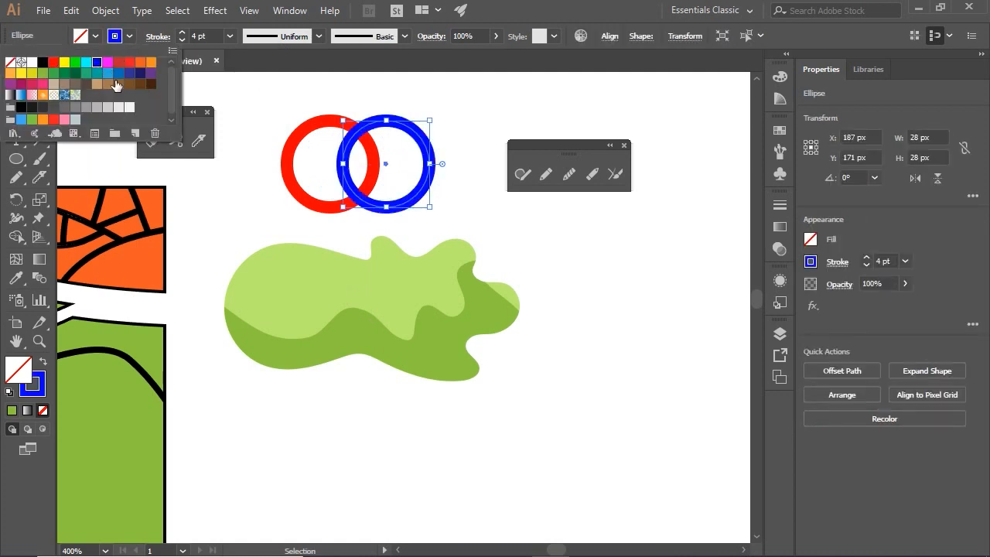
left_click(118, 79)
left_click(289, 101)
left_click(303, 135)
left_click(474, 152)
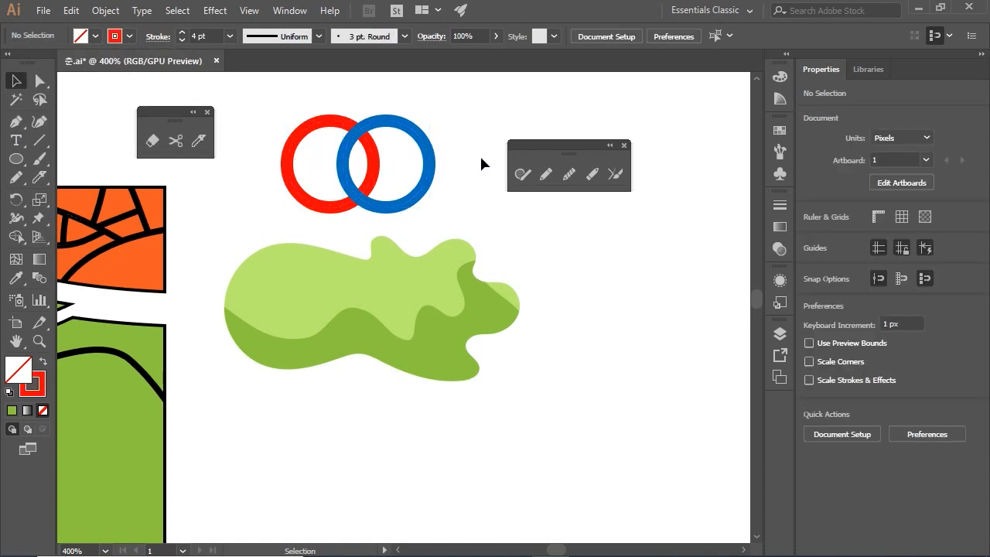
Draw an open curved path about 37 px wide and 11 px high beneath the circles with the Pen tool, and deselect it.
key("ctrl+plus")
left_click_drag(481, 157, 455, 333)
left_click_drag(475, 276, 478, 213)
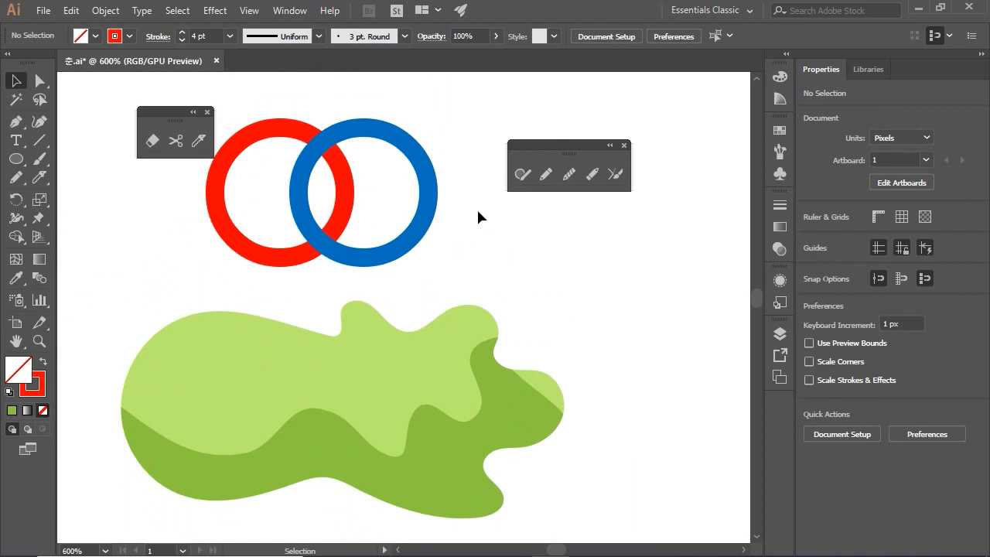
left_click_drag(168, 116, 124, 110)
left_click(15, 121)
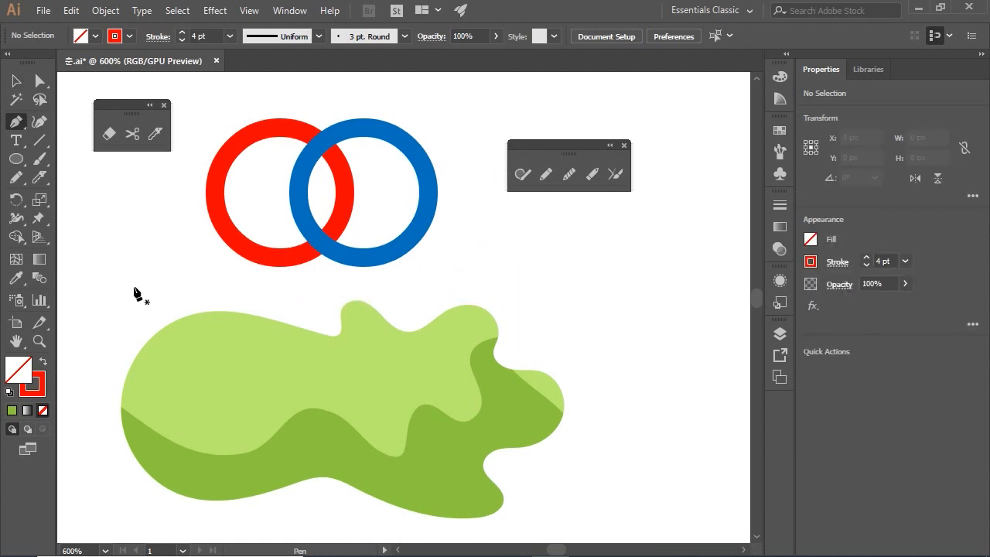
left_click(164, 239)
left_click_drag(336, 289, 488, 284)
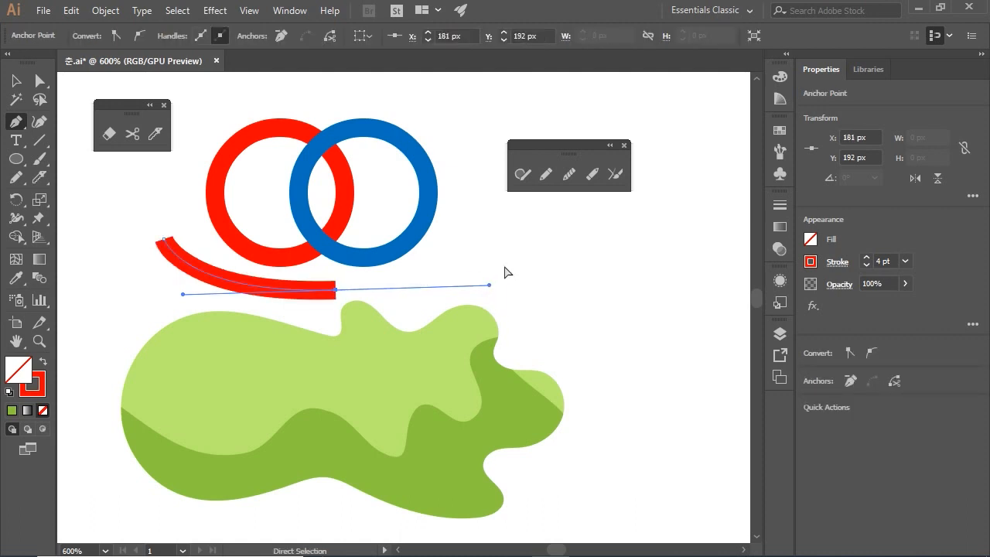
left_click(507, 247, "ctrl")
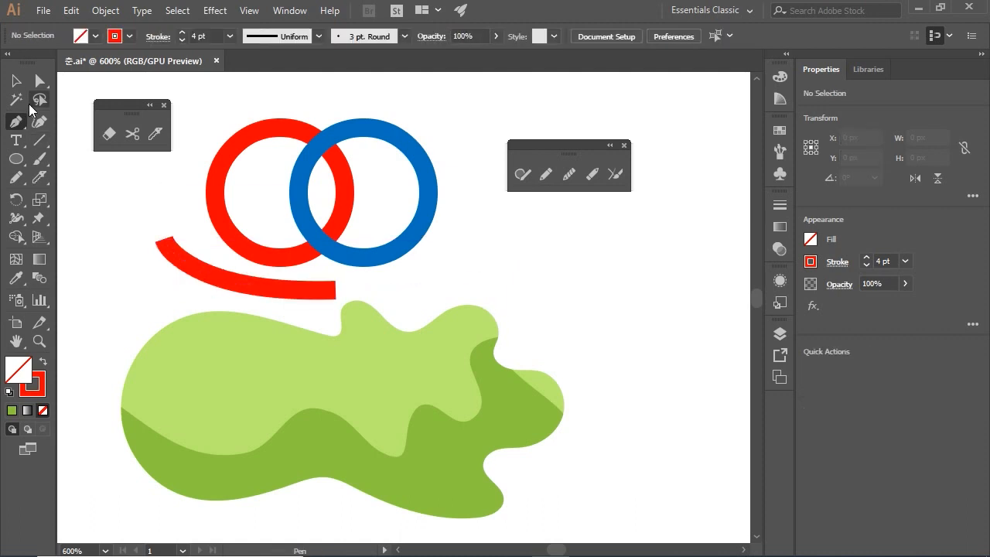
Change the curved path's stroke colour to orange and deselect it.
left_click(16, 81)
left_click(319, 286)
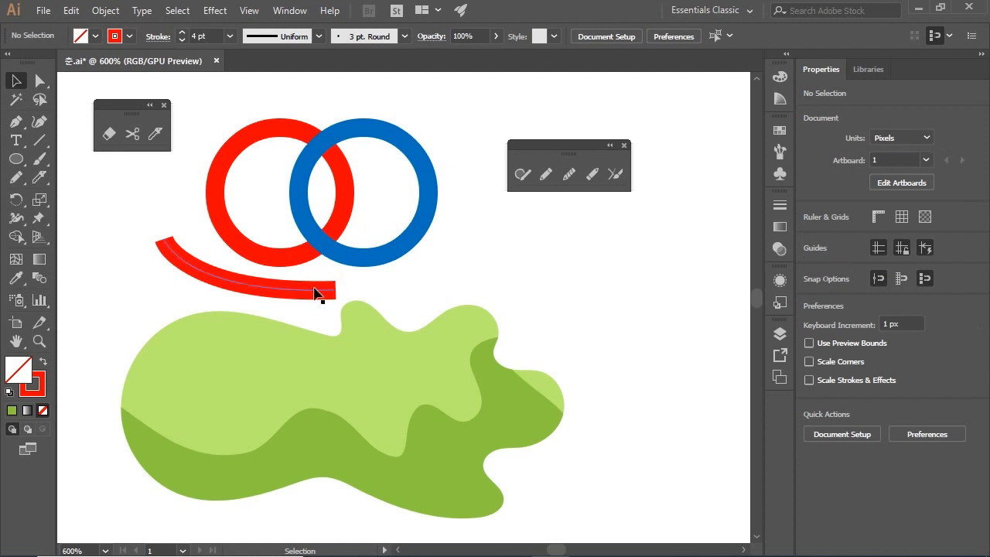
left_click(129, 37)
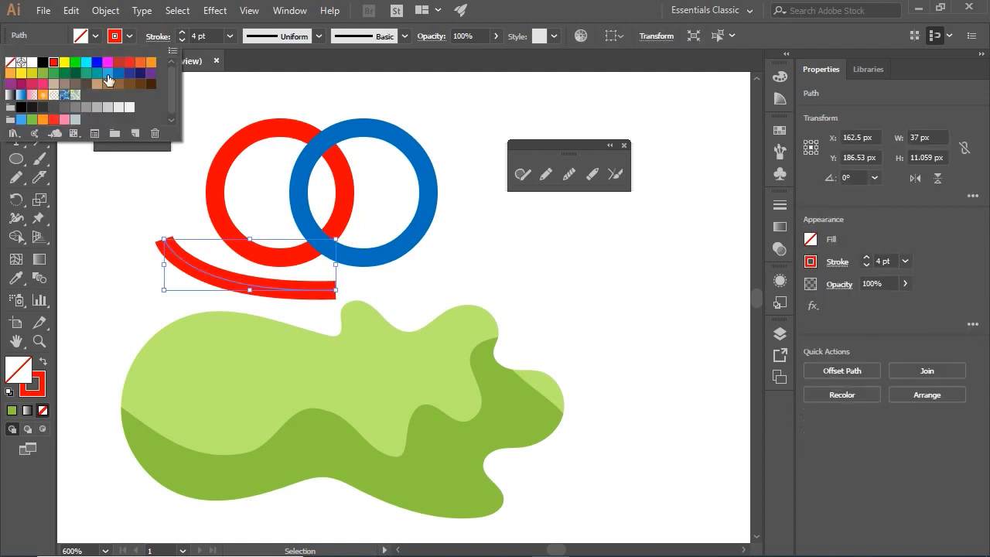
left_click(10, 74)
left_click(21, 75)
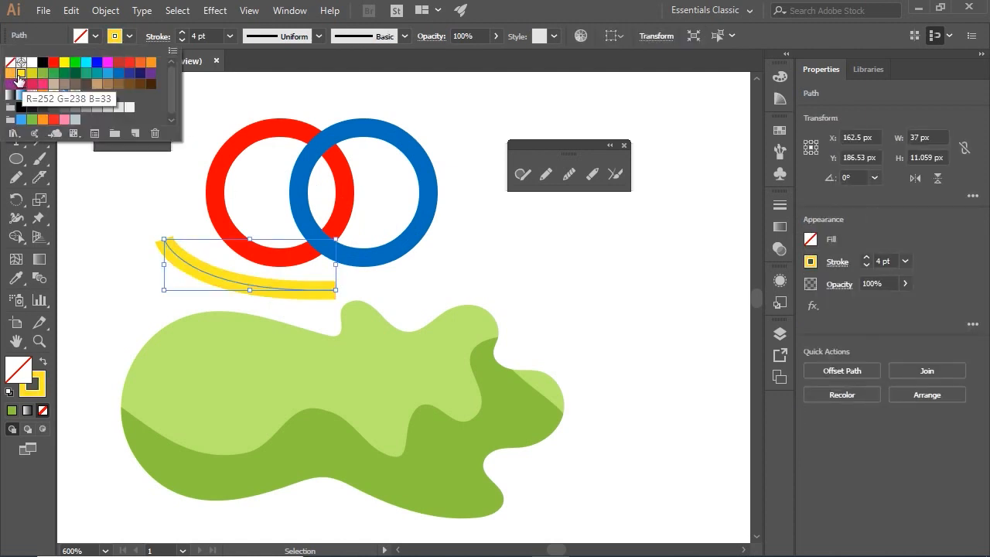
left_click(11, 74)
left_click(475, 251)
Move all the blob pieces down away from the curve and place the floating eraser toolbar to the right of the circles.
mouse_move(607, 439)
left_mouse_down()
mouse_move(262, 353)
mouse_move(184, 354)
left_mouse_up()
left_click_drag(275, 358, 270, 441)
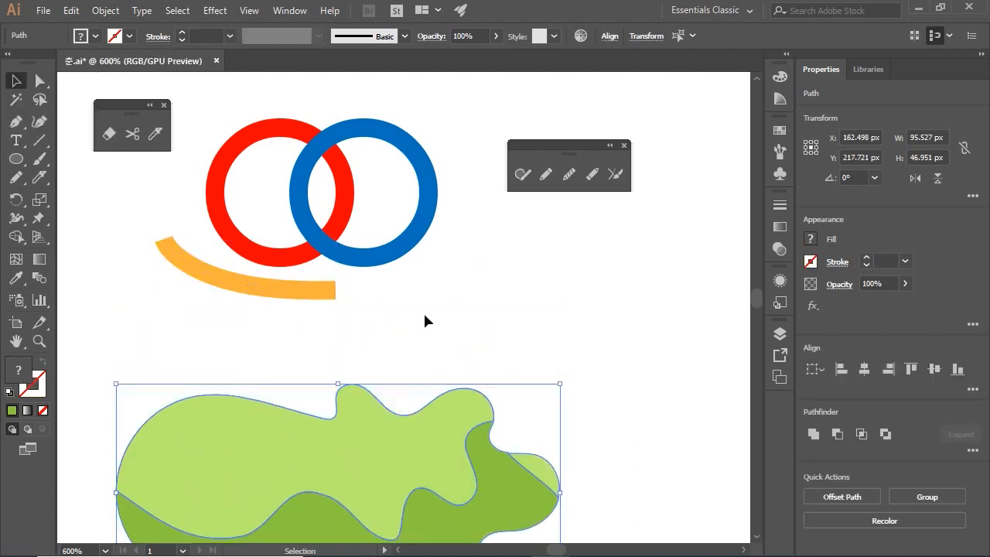
left_click(445, 277)
left_click_drag(123, 108, 503, 253)
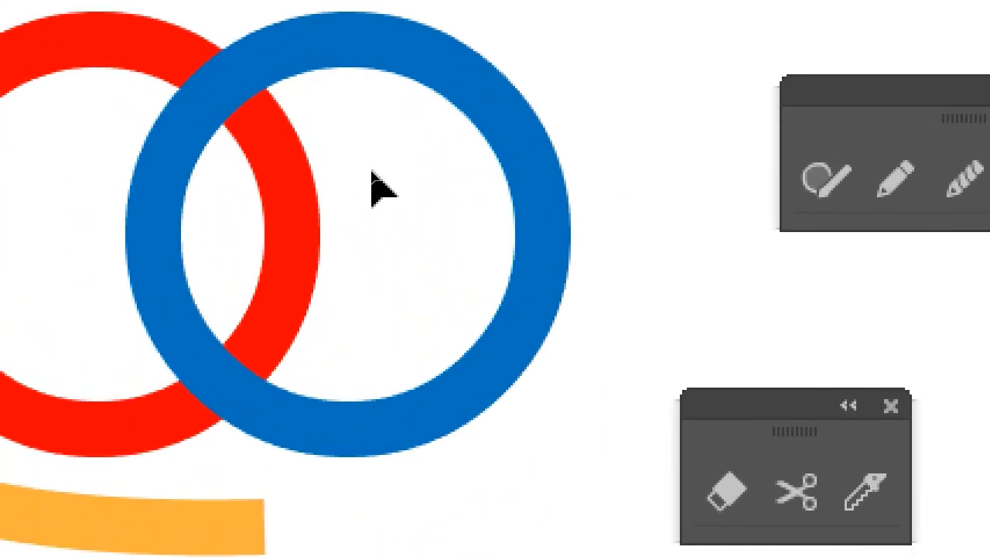
Move the orange curve down and right beneath the two circles, rotate it about 6° counterclockwise, and deselect it.
left_click(197, 522)
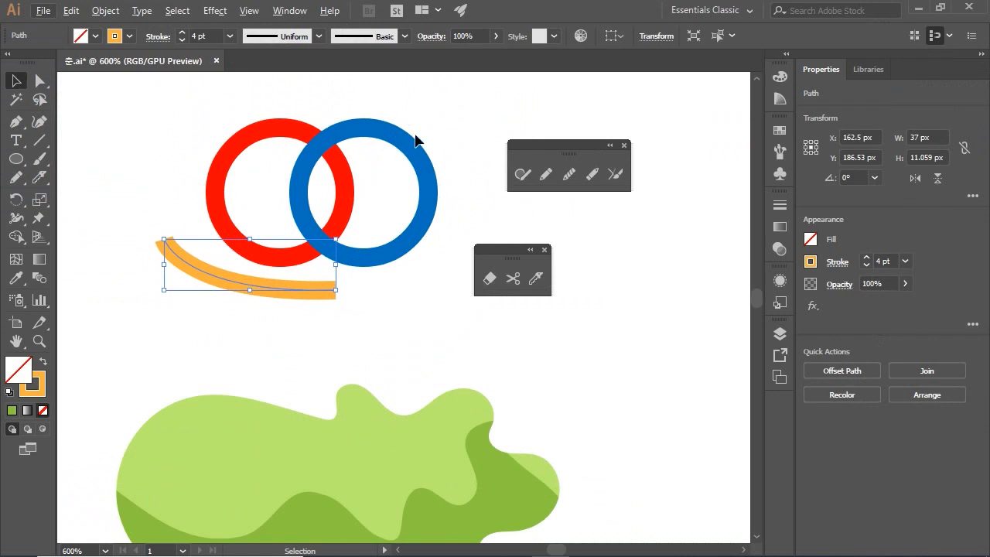
left_click(353, 286)
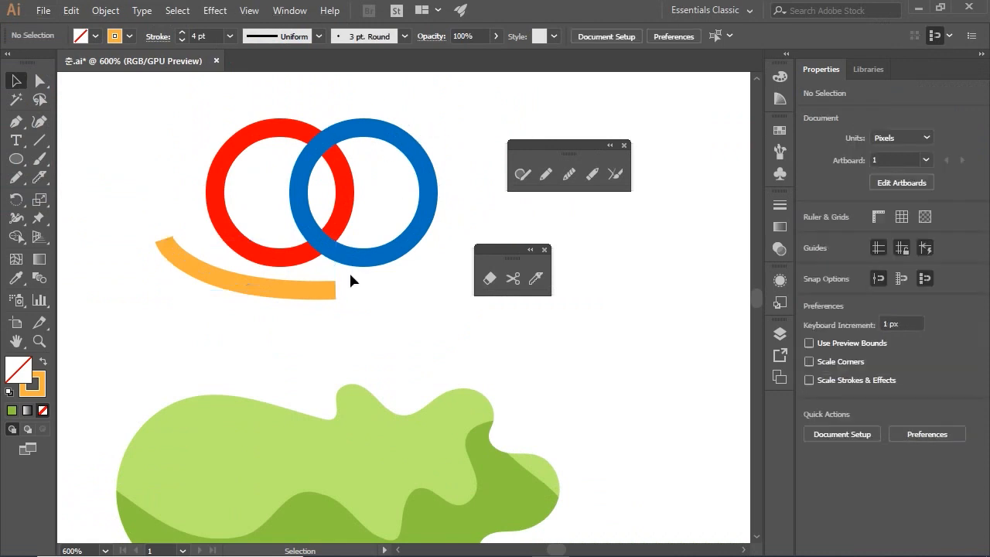
mouse_move(299, 287)
left_mouse_down()
mouse_move(317, 308)
mouse_move(352, 319)
mouse_move(328, 321)
left_mouse_up()
mouse_move(372, 277)
left_mouse_down()
mouse_move(376, 267)
mouse_move(335, 317)
mouse_move(392, 325)
mouse_move(381, 323)
left_mouse_up()
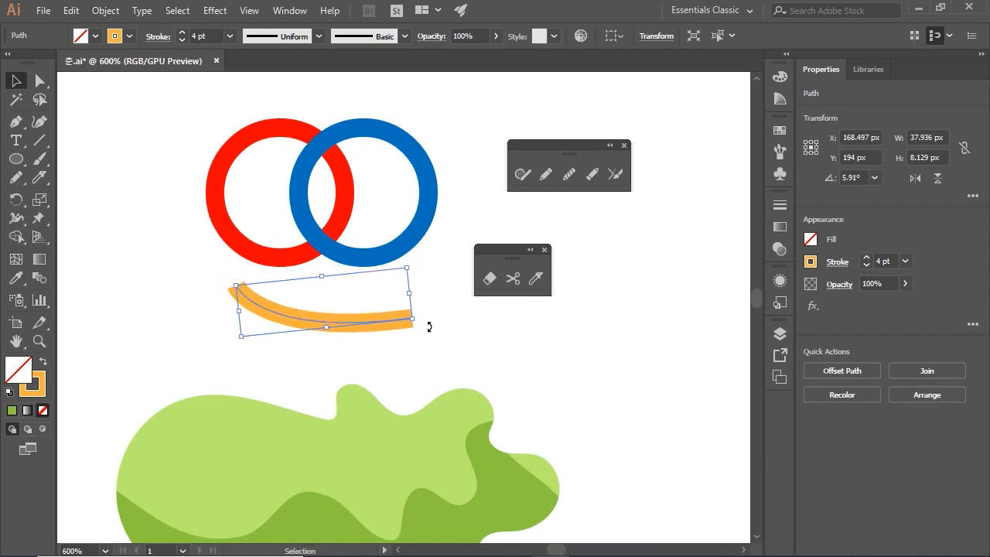
left_click(470, 343)
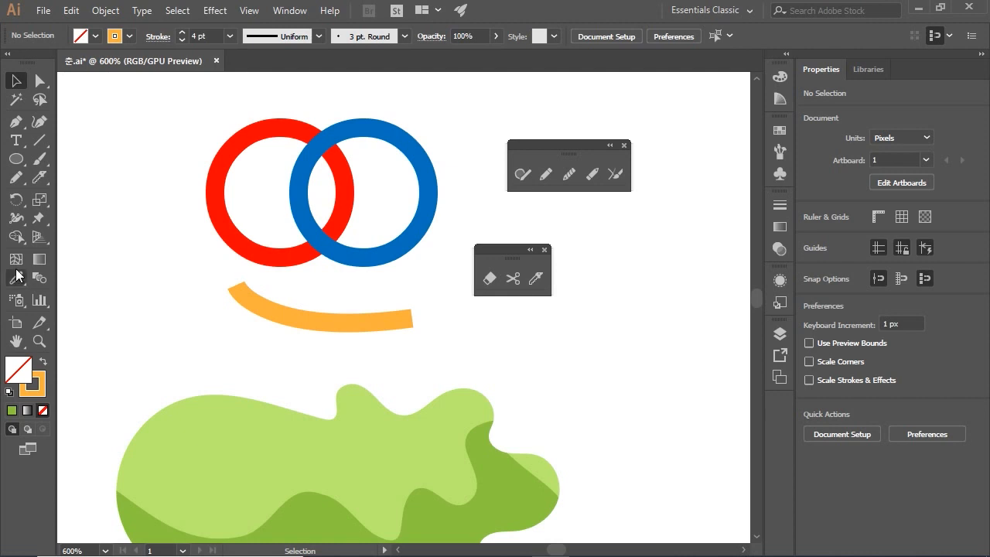
Bring the red circle in front of the blue one, check it with Direct Selection and Selection, and leave both circles deselected.
left_click(229, 154)
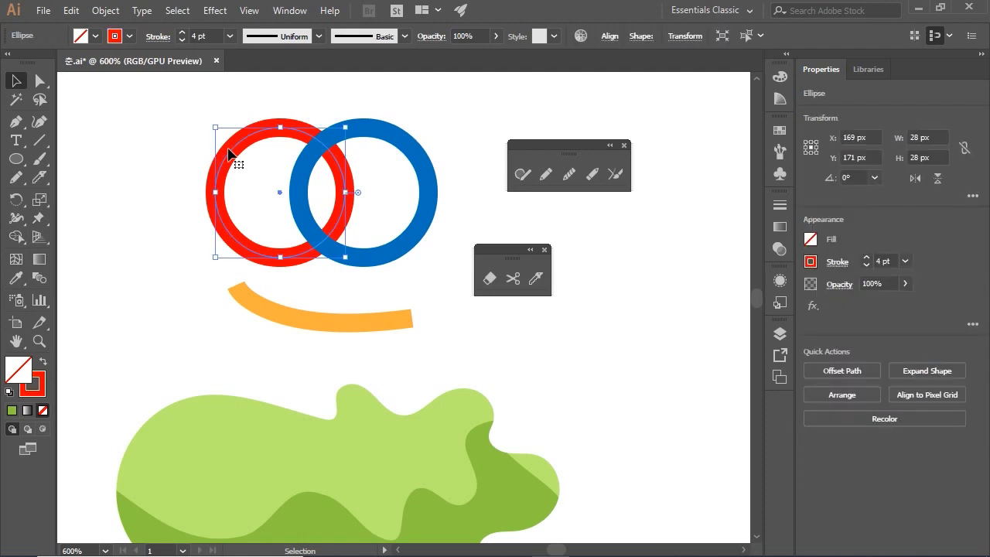
key("a")
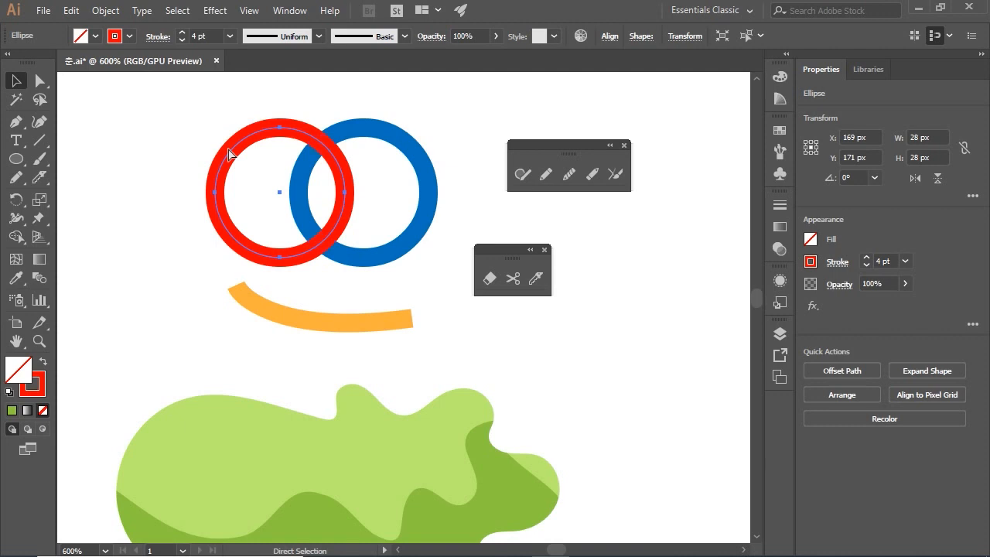
key("v")
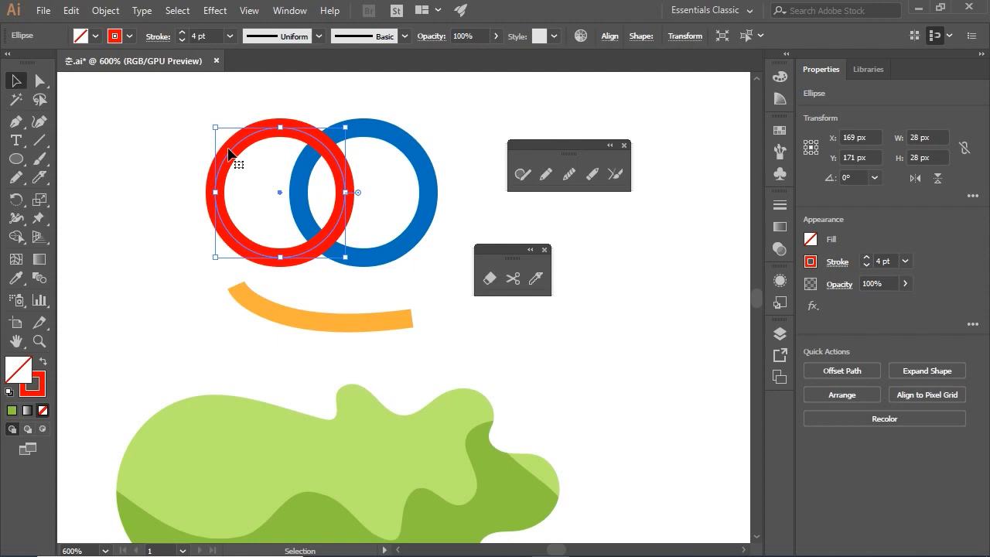
left_click(176, 247)
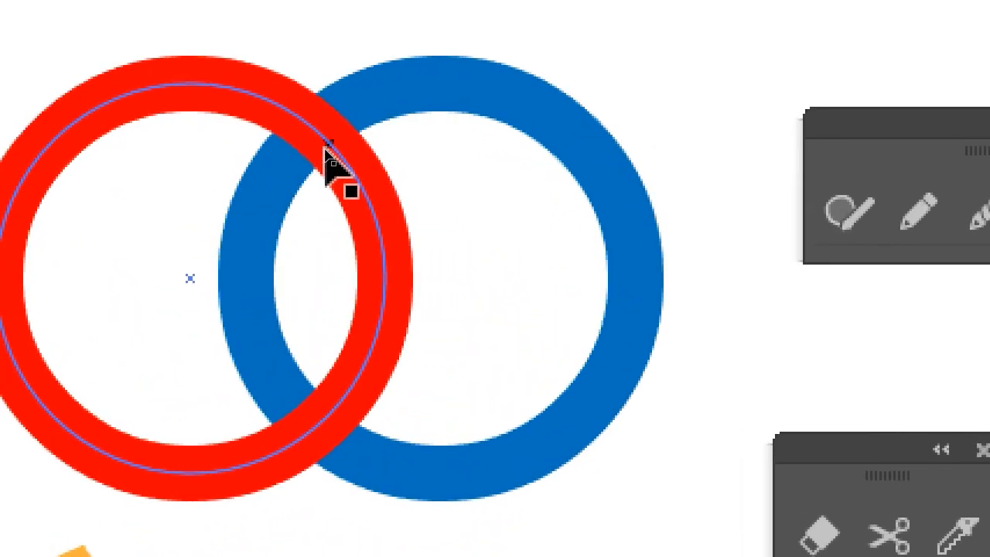
left_click(333, 146)
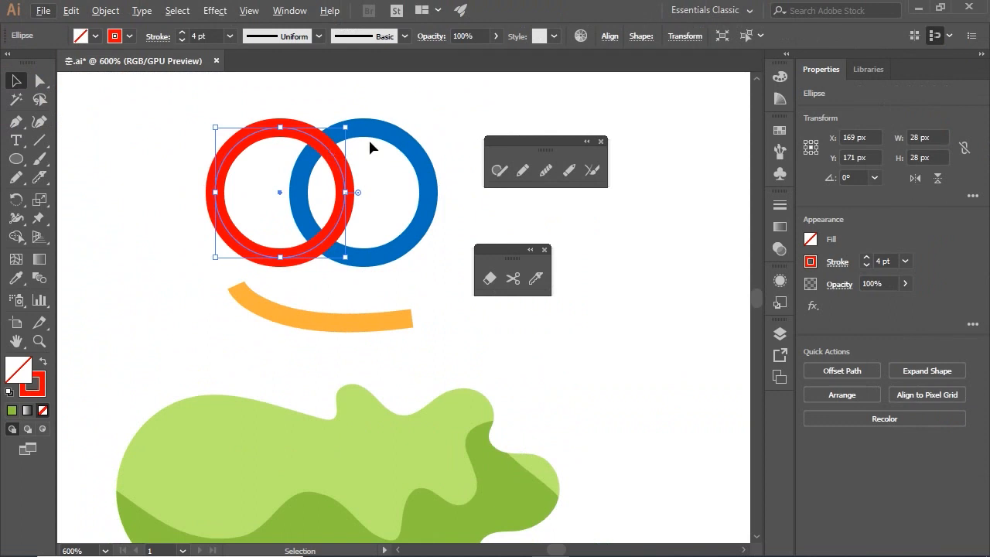
left_click(386, 137)
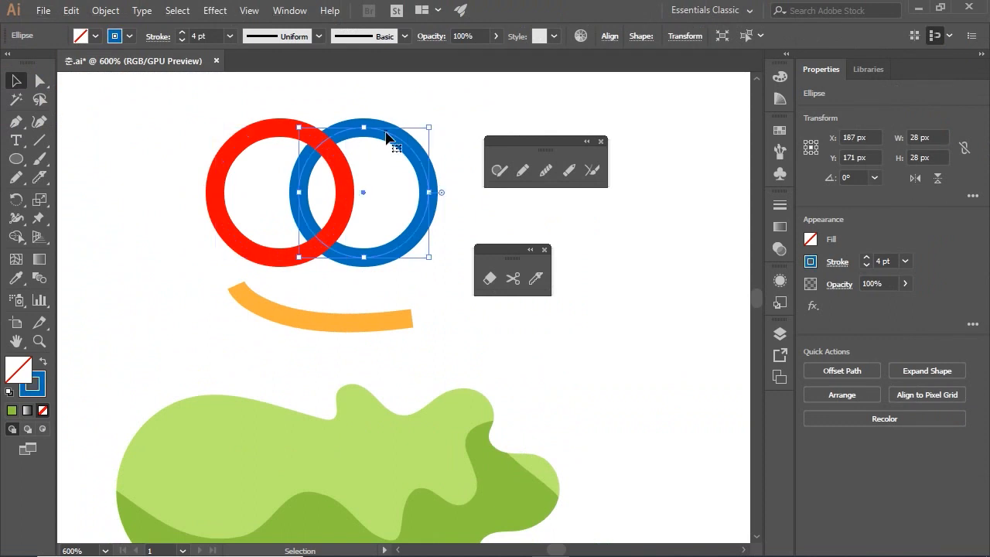
left_click(446, 94)
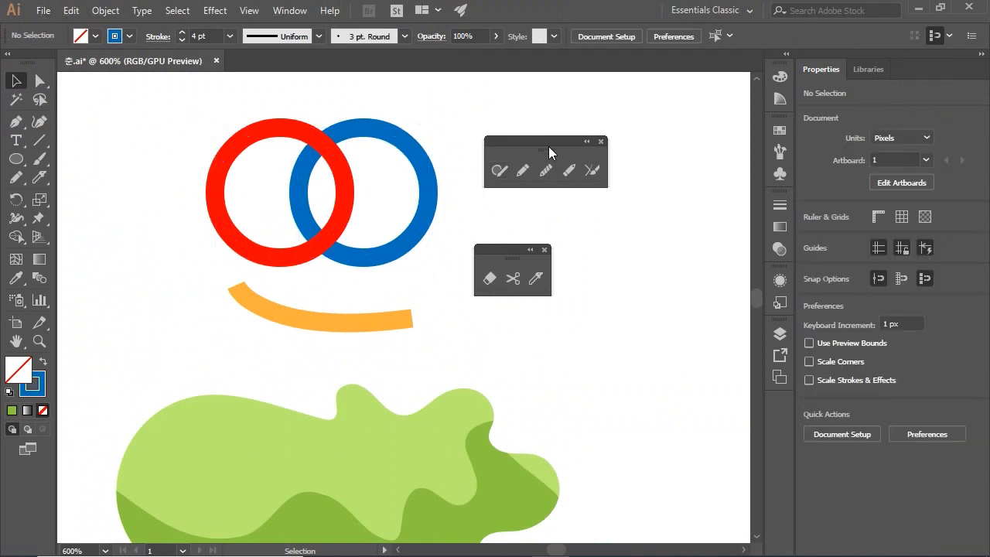
Close the floating Shaper and Pencil toolbar and move the eraser toolbar up beside the blue circle.
left_click_drag(548, 142, 657, 116)
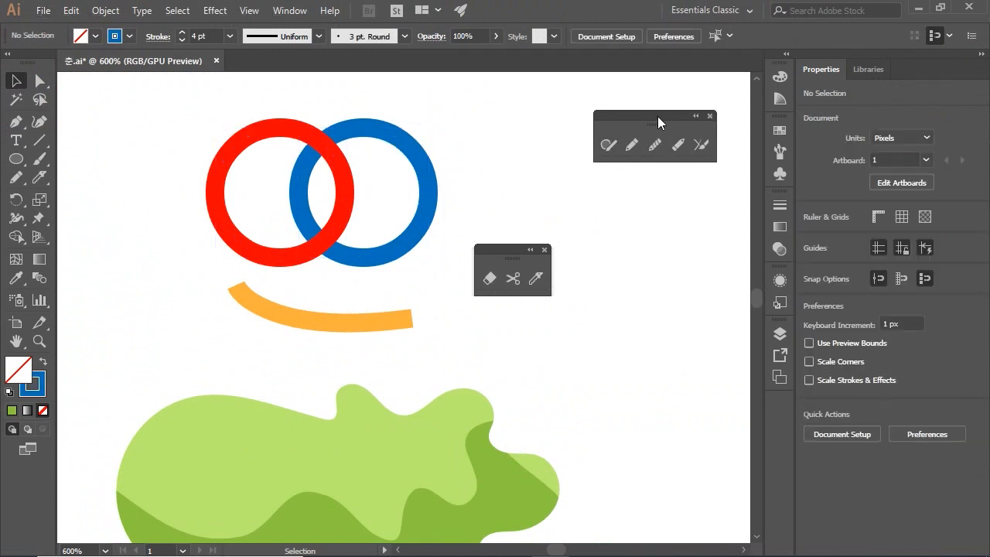
left_click(710, 116)
left_click_drag(510, 249, 487, 139)
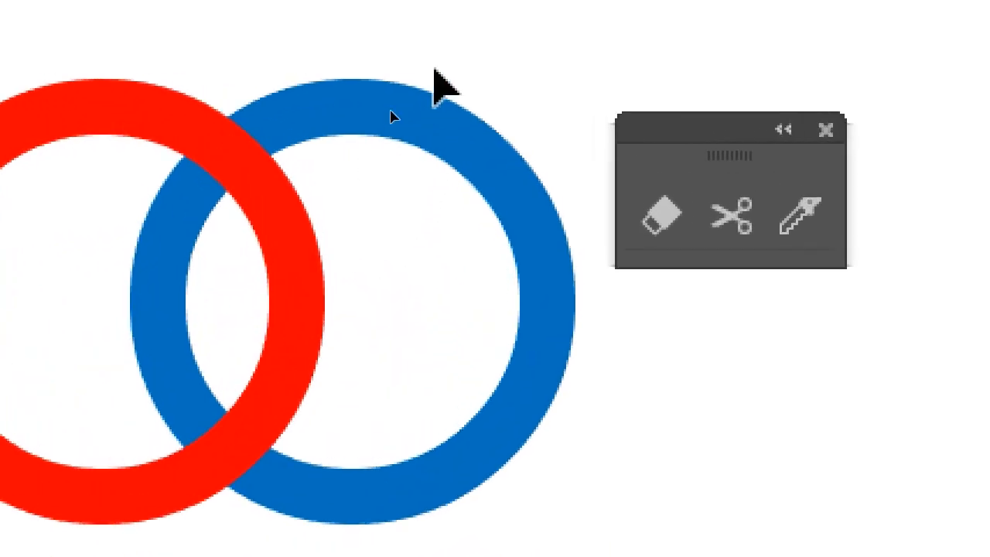
Check the blue circle with Direct Selection, select the red circle instead, and move the eraser toolbar over the blue circle's upper edge.
left_click_drag(435, 69, 462, 276)
key("a")
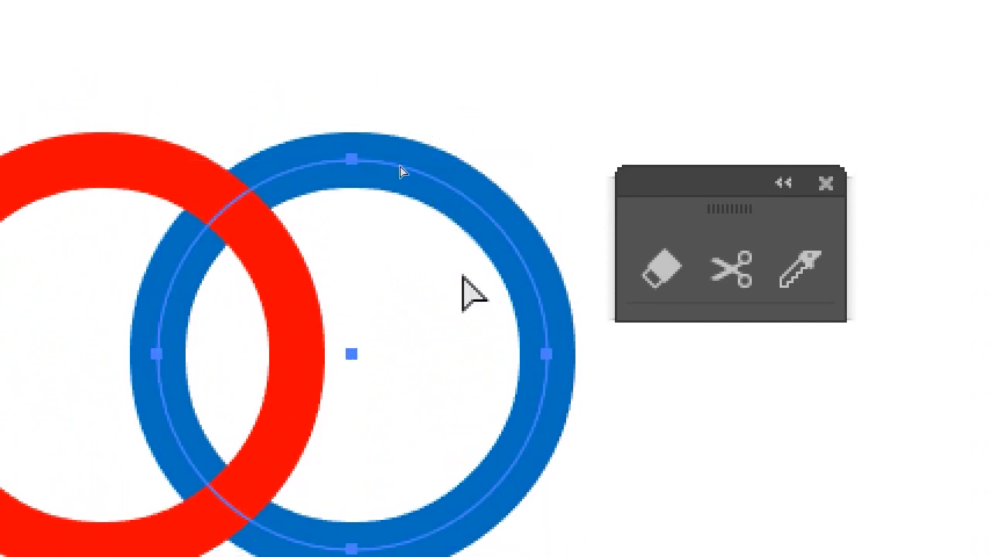
left_click(461, 276)
key("v")
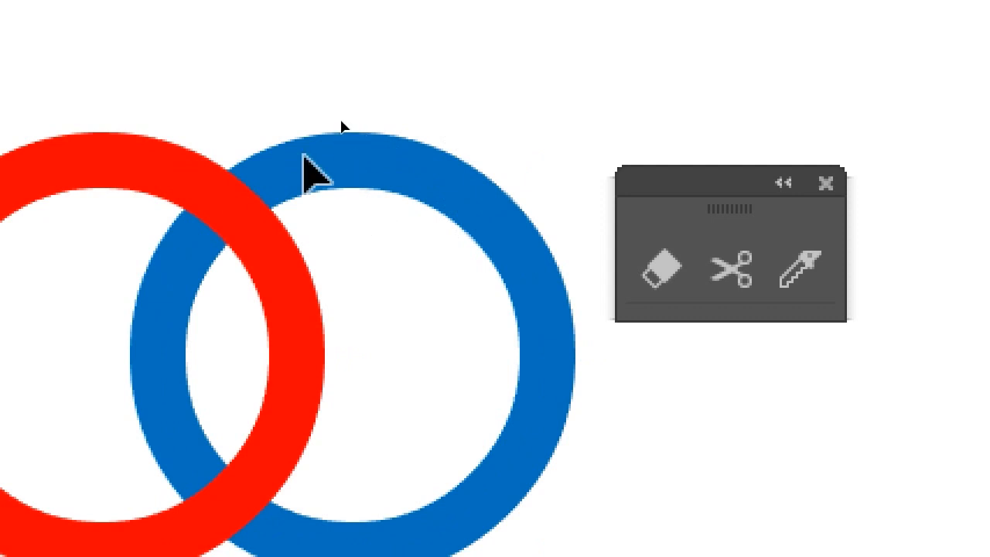
left_click_drag(177, 88, 311, 306)
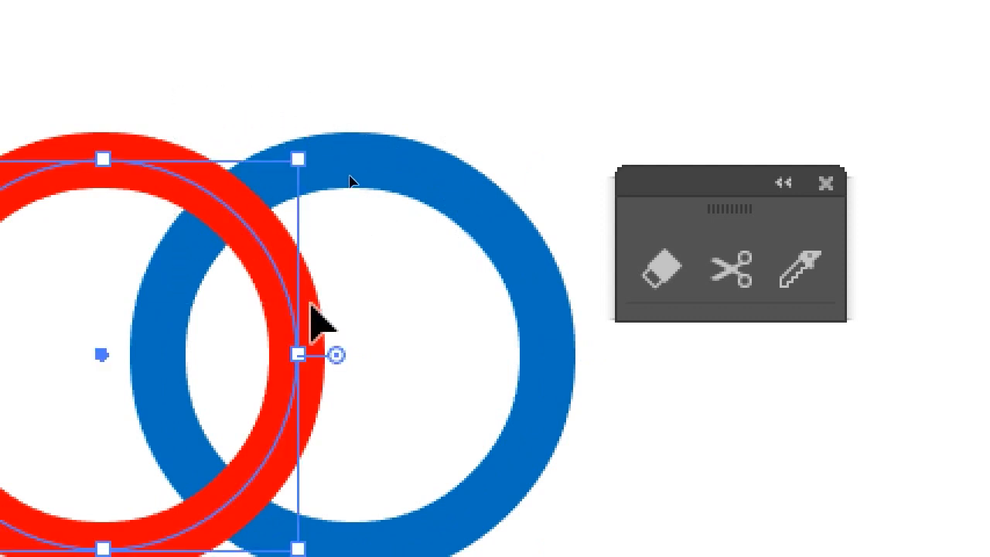
left_click_drag(666, 188, 420, 64)
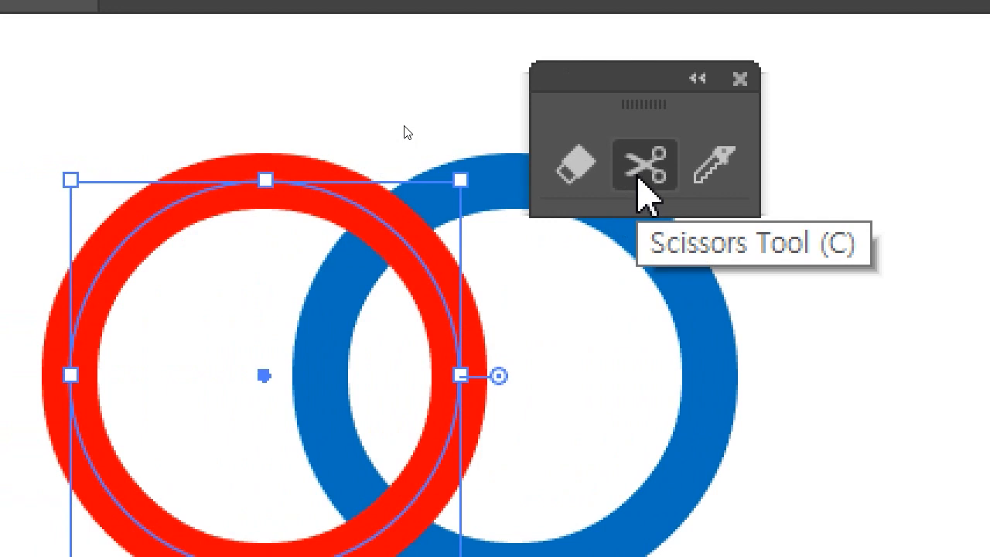
Cut the red circle with Scissors near its top and just past its upper crossing with the blue circle, and dismiss the warning.
left_click(642, 170)
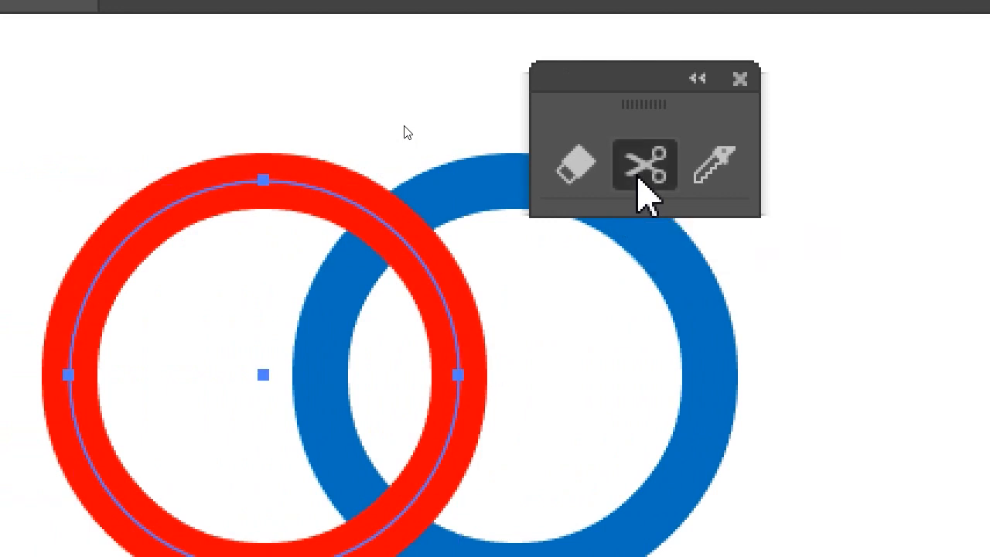
left_click(280, 179)
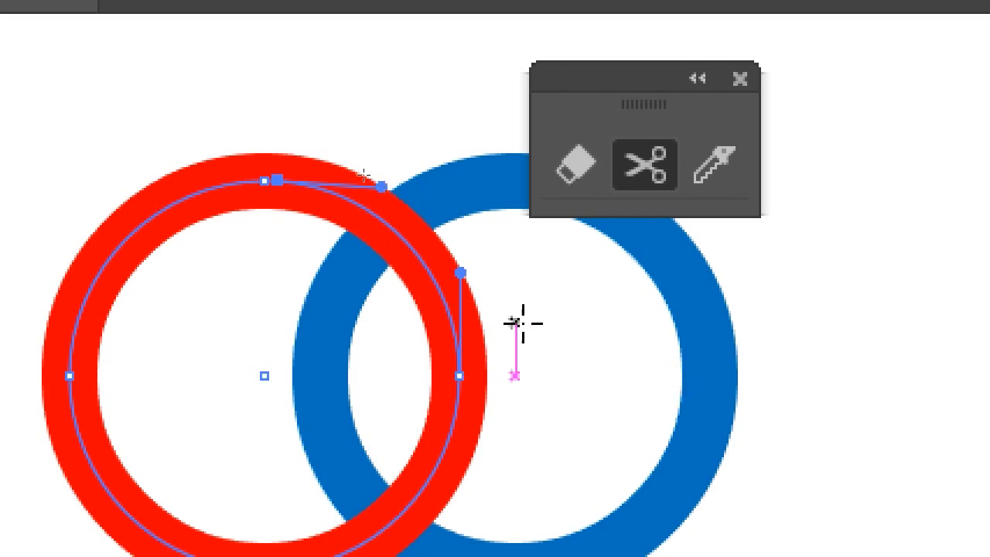
left_click(457, 309)
left_click(446, 309)
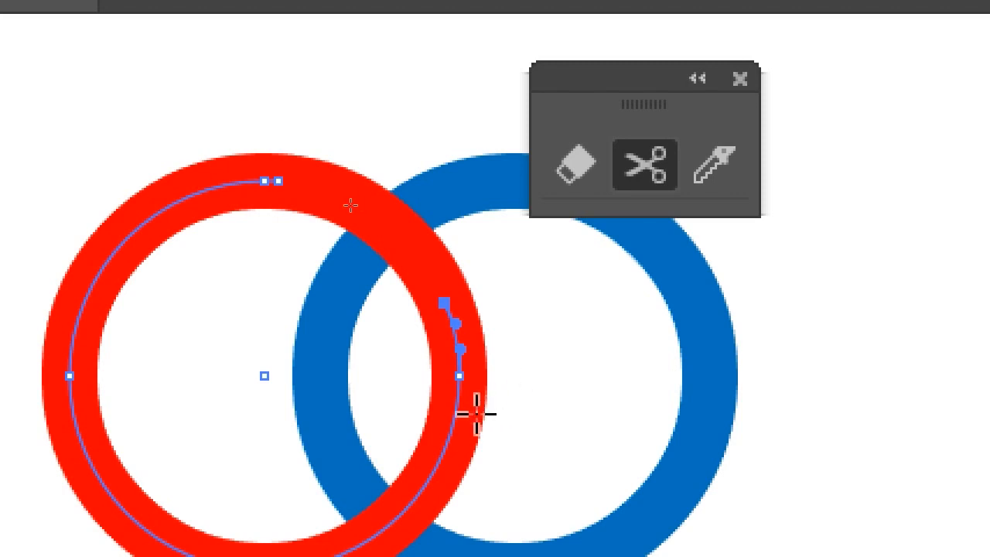
left_click(539, 416)
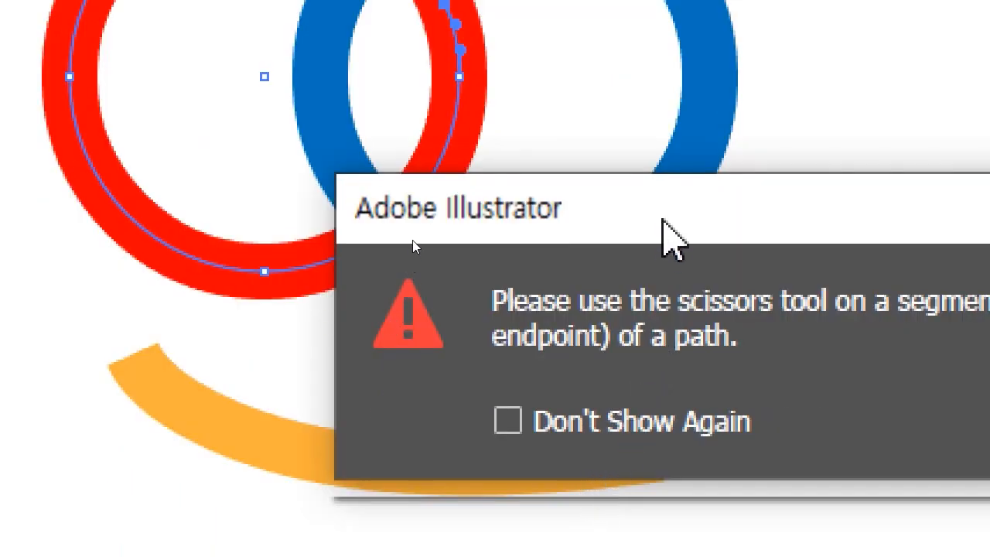
left_click_drag(660, 224, 355, 219)
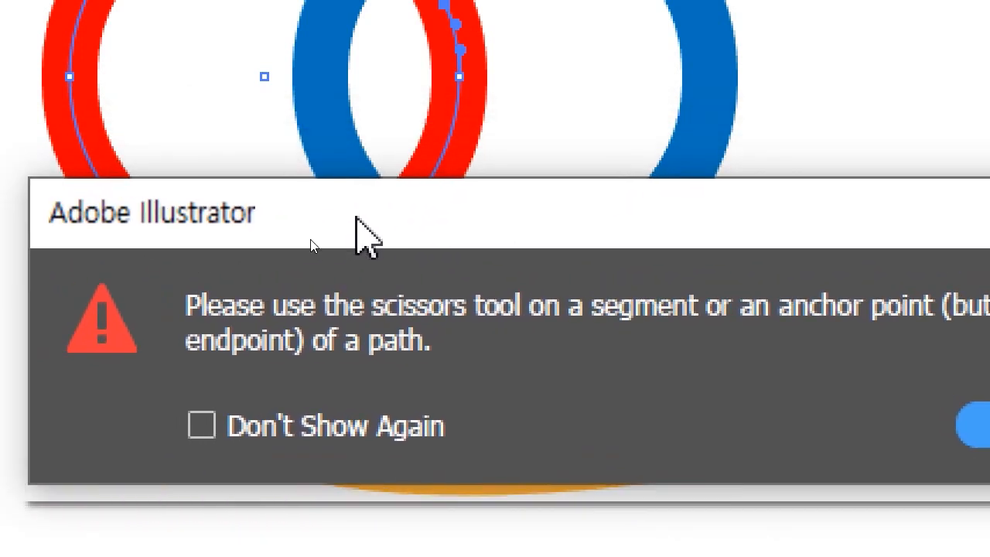
left_click_drag(355, 217, 221, 231)
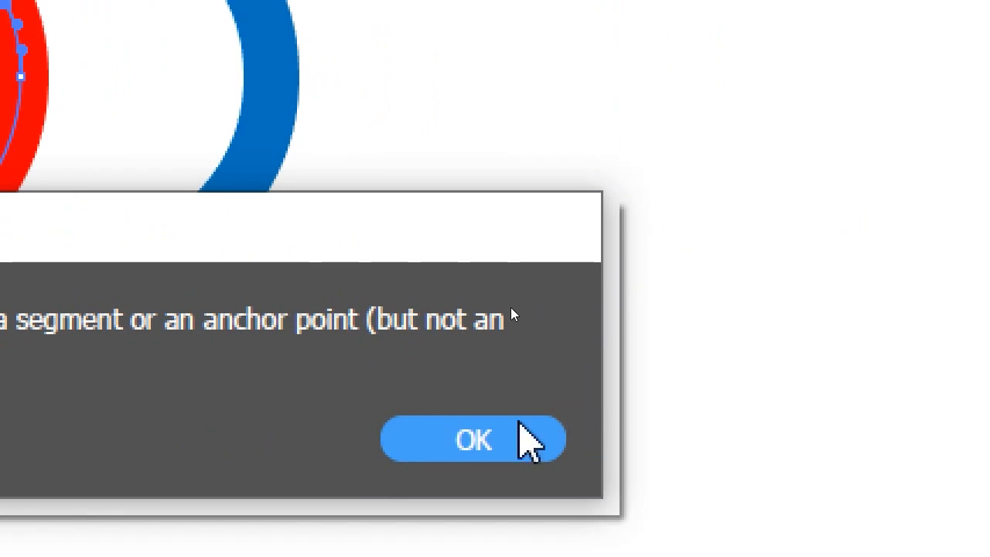
left_click(518, 436)
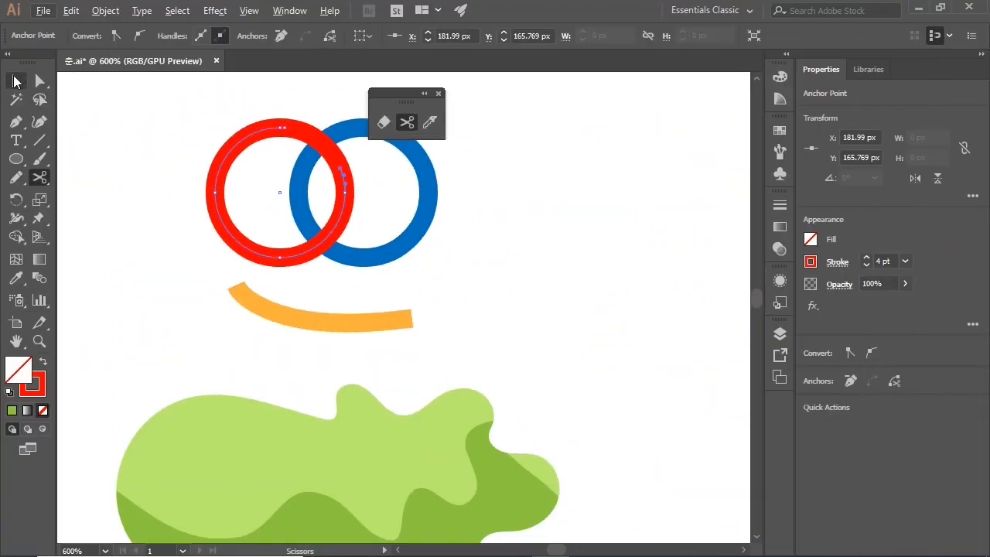
Pull the cut arc away from the red circle to the right and undo the move.
left_click(13, 81)
left_click(319, 97)
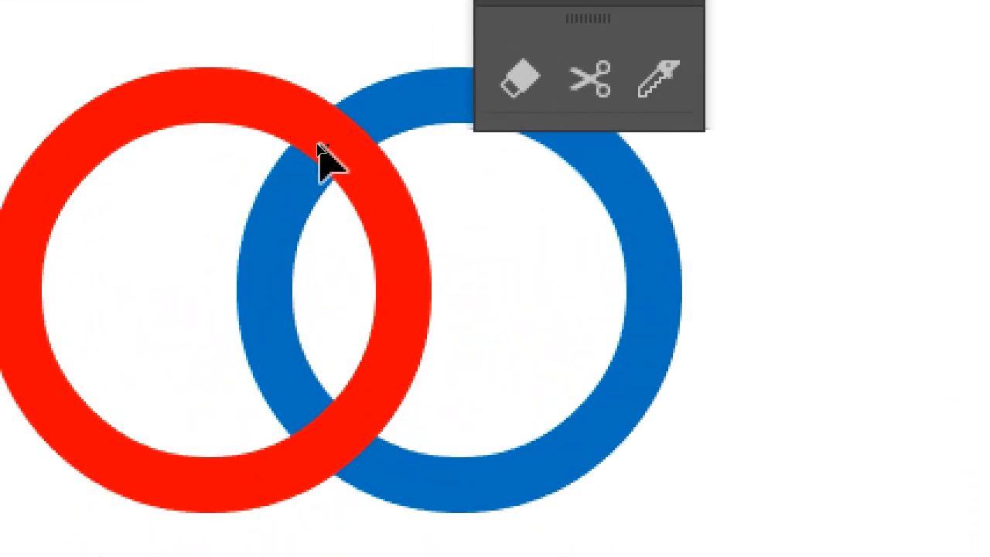
left_click_drag(324, 147, 528, 139)
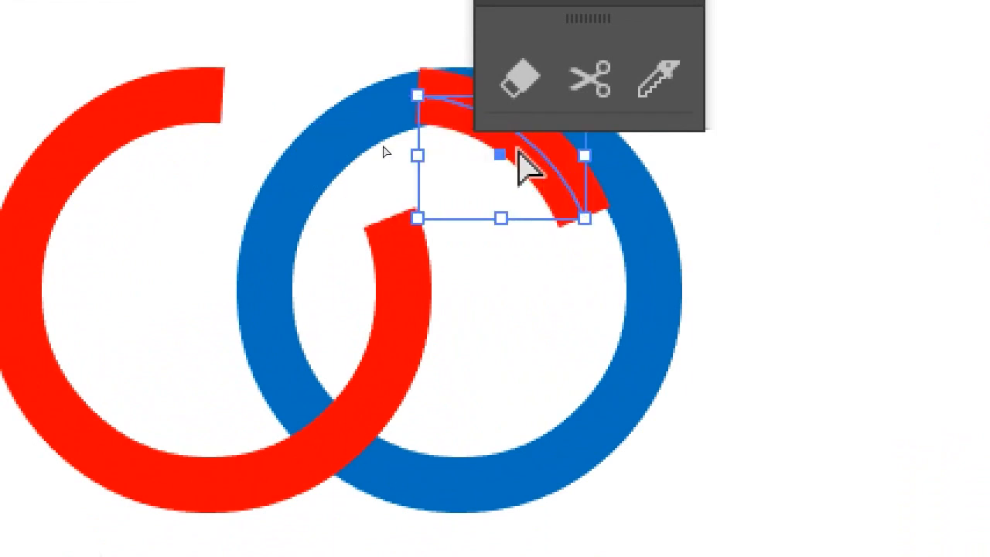
key("ctrl+z")
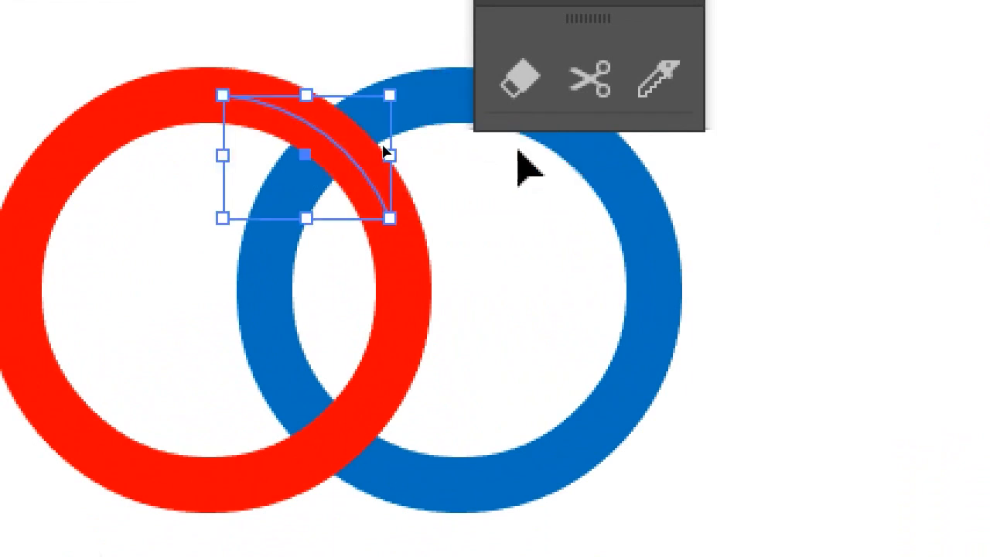
Send the cut red arc behind the blue circle, deselect it, and move the eraser toolbar to the right of the circles.
key("a")
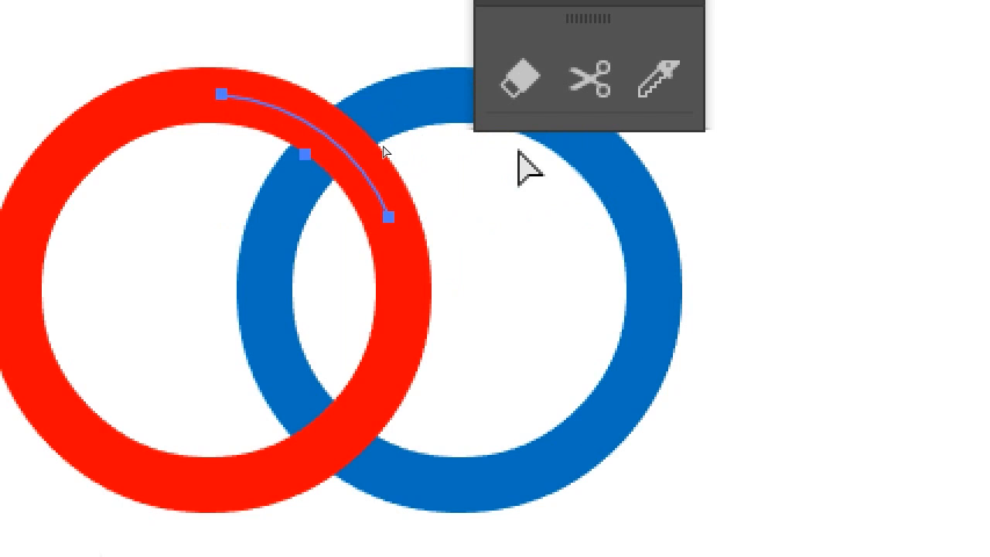
key("v")
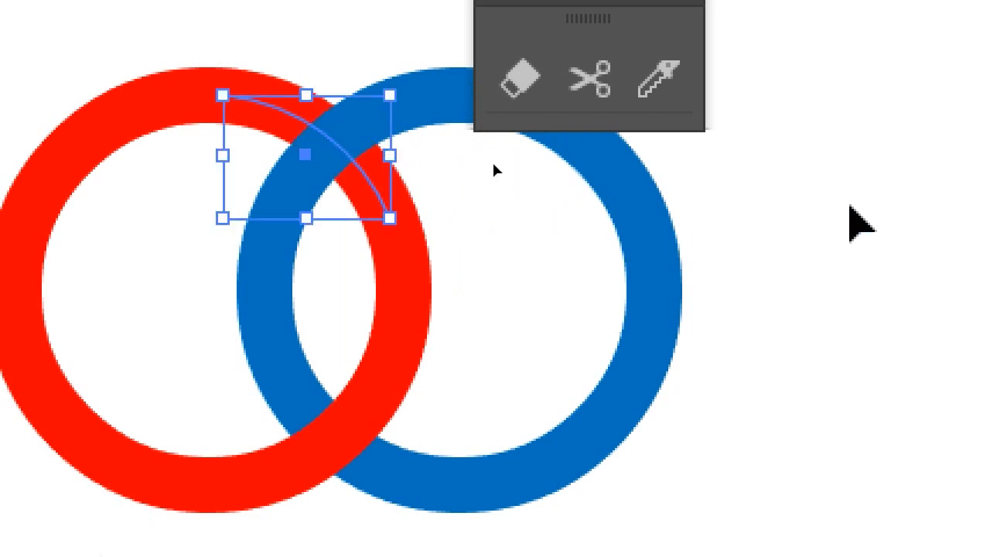
left_click(849, 205)
left_click_drag(572, 101, 796, 130)
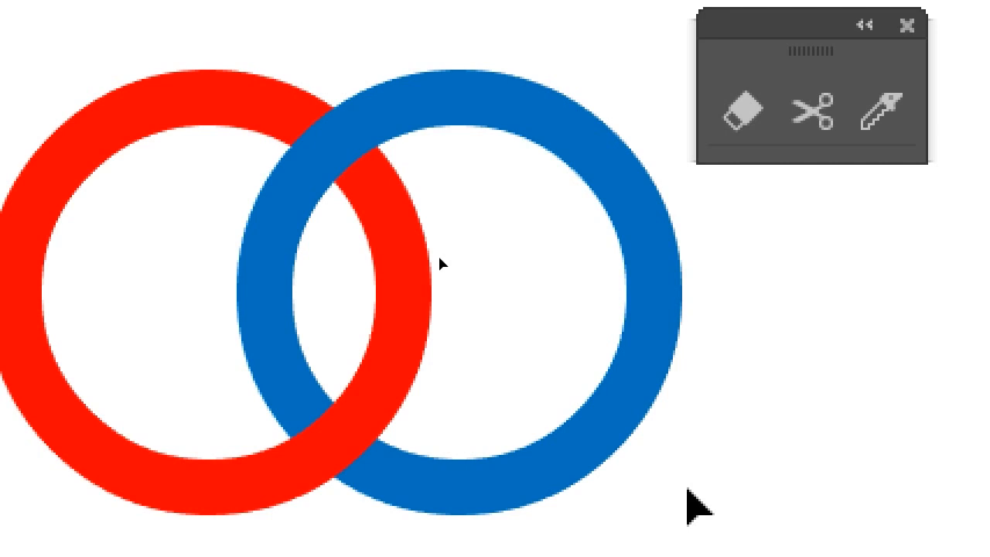
Duplicate the blue circle to the right at X 204 px and set the copy's stroke to orange R=247 G=147 B=30.
key("shift+m")
key("v")
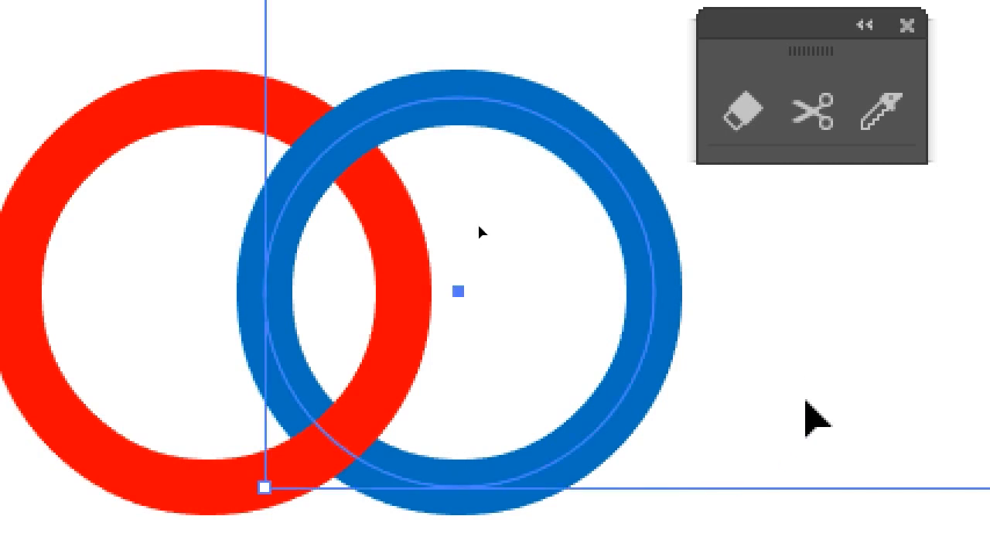
left_click_drag(644, 322, 863, 319)
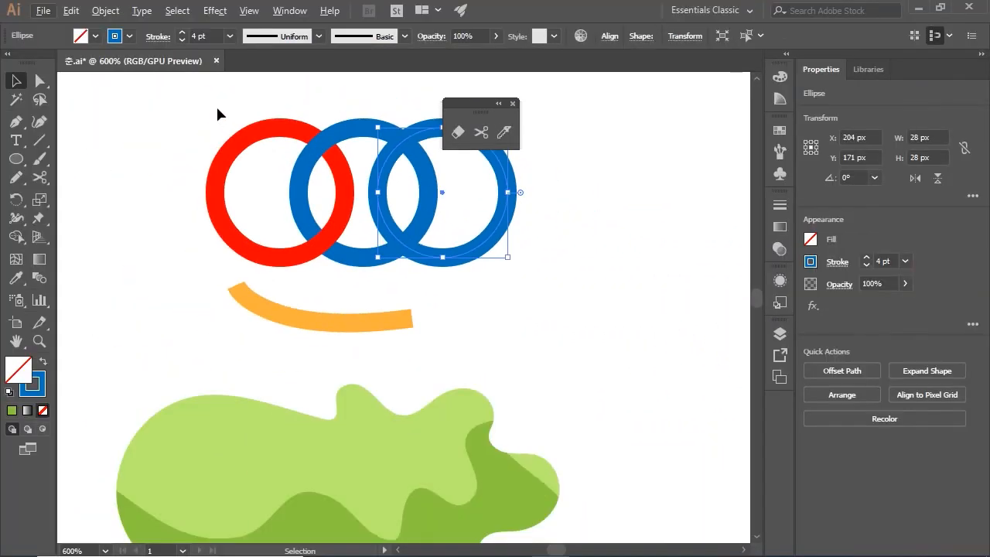
left_click(130, 37)
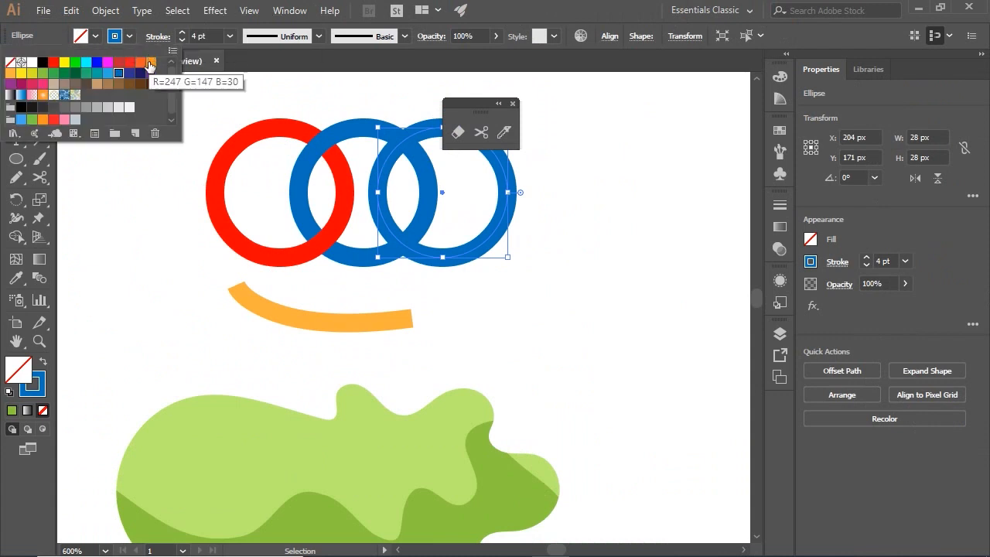
left_click(150, 63)
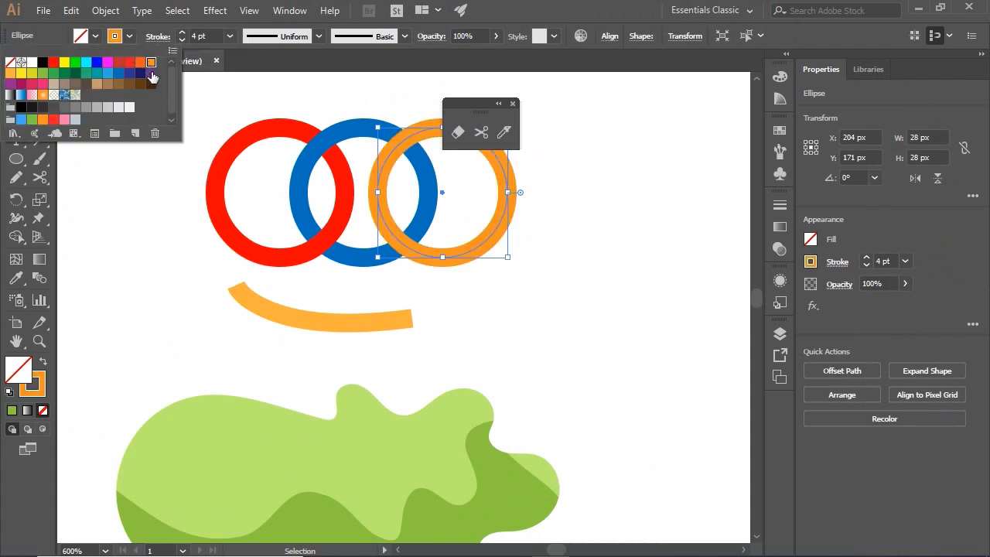
left_click(450, 307)
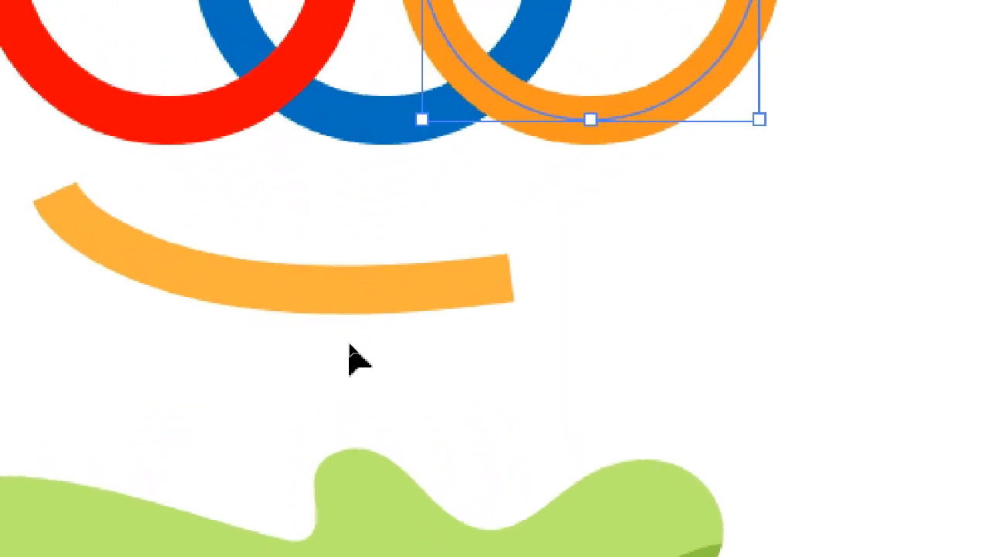
Place the eraser toolbar beside the orange curve and cut the curve with Scissors at several points, dismissing the warning.
left_click_drag(338, 344, 270, 306)
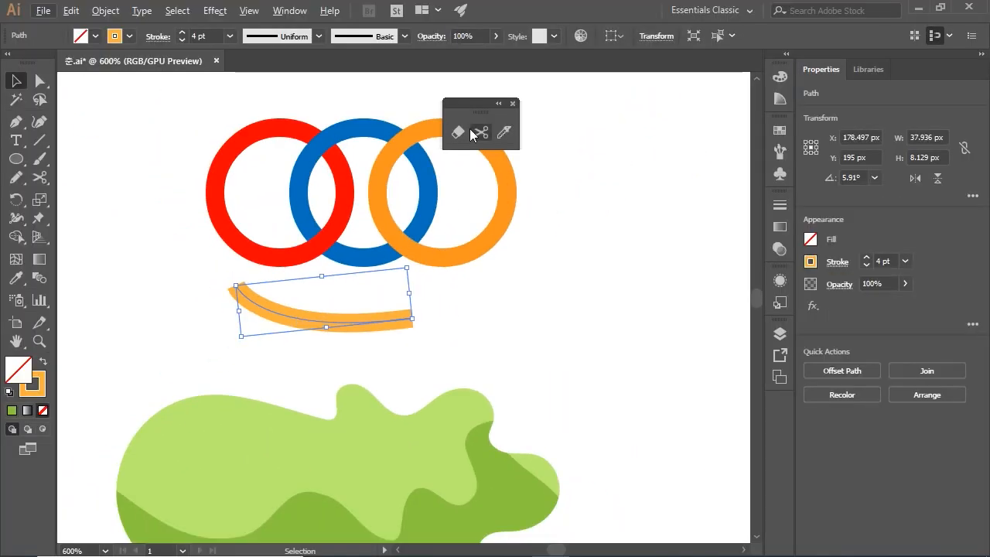
left_click_drag(475, 100, 494, 291)
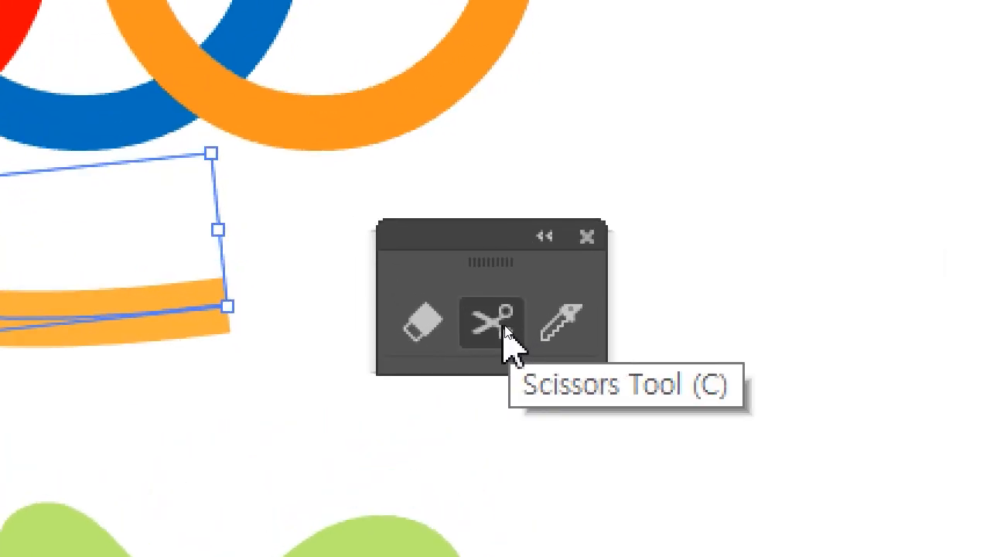
left_click(511, 334)
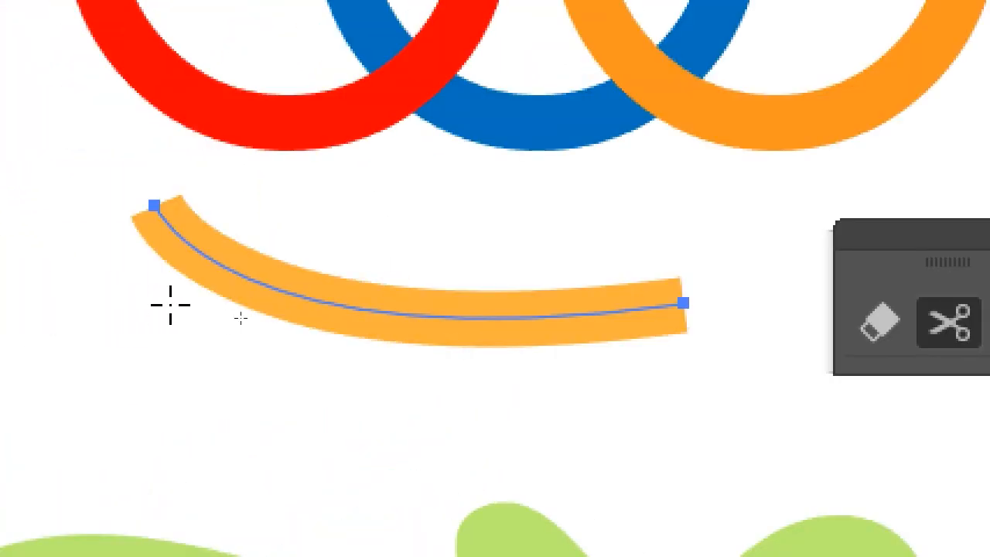
left_click(203, 254)
left_click(302, 299)
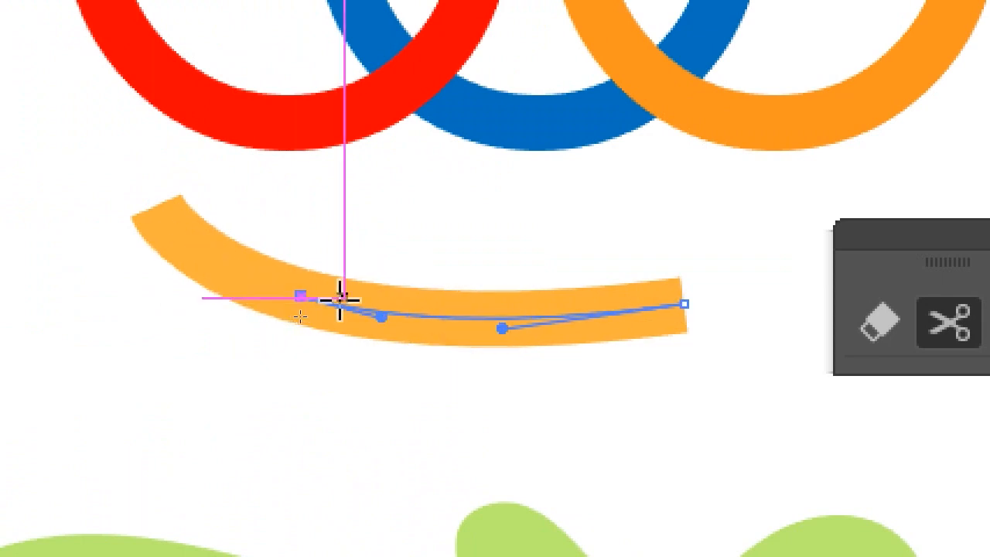
left_click(392, 314)
left_click(509, 320)
left_click(578, 357)
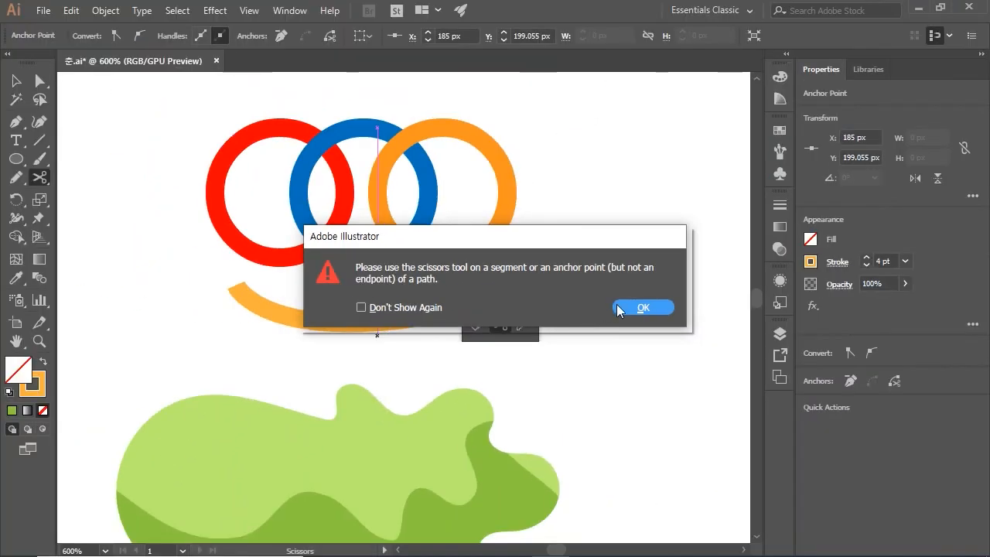
left_click(642, 306)
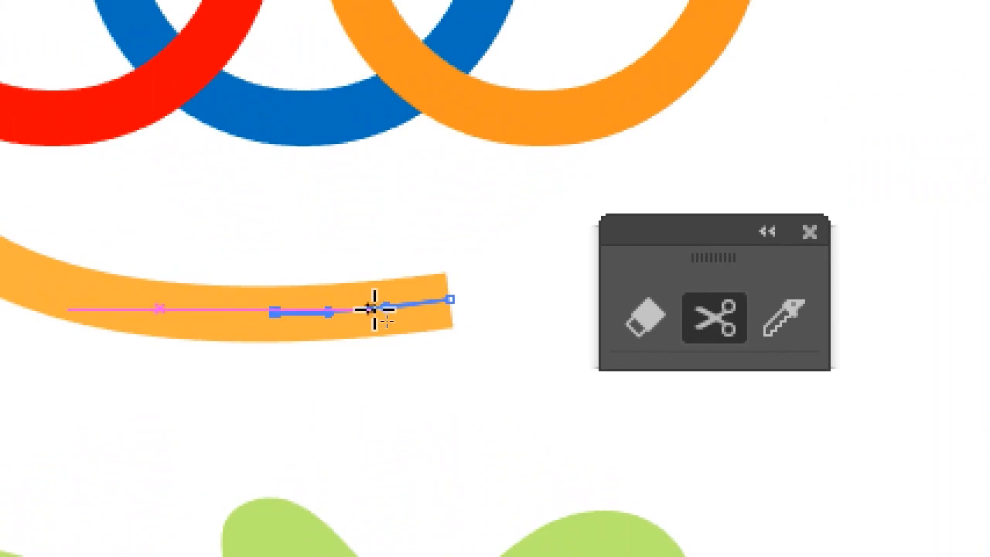
left_click(373, 310)
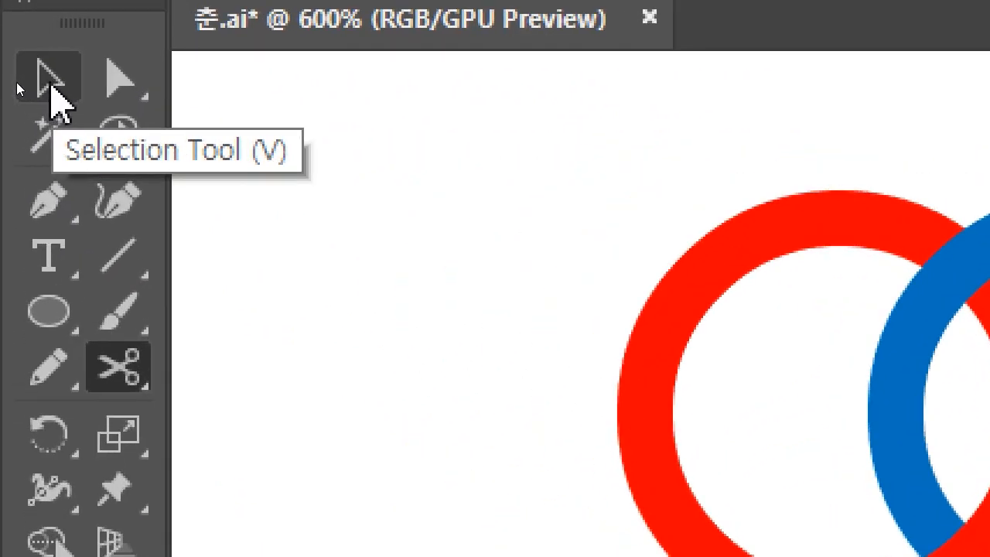
Set the stroke of the orange curve's second segment from the left to magenta.
left_click(51, 85)
key("Delete")
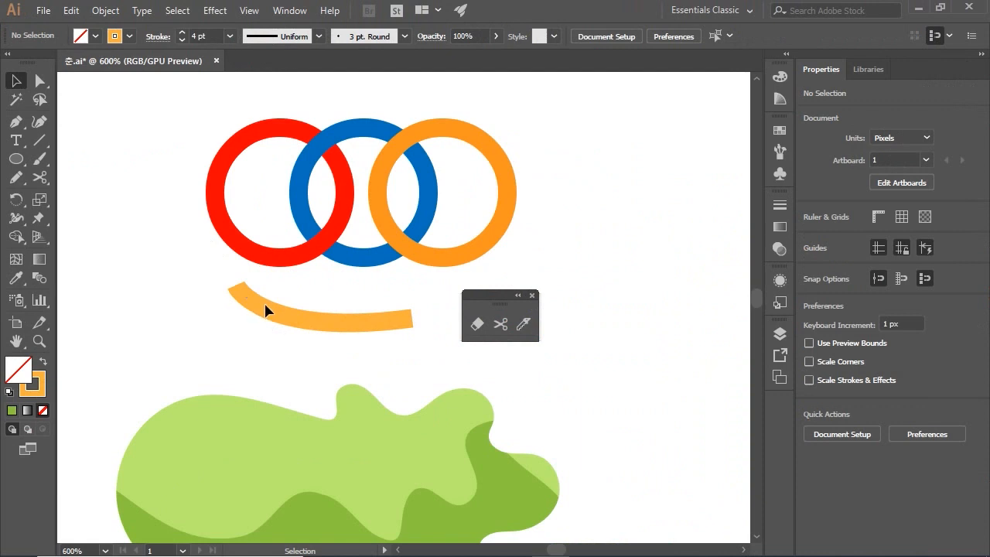
left_click(265, 310)
left_click(127, 41)
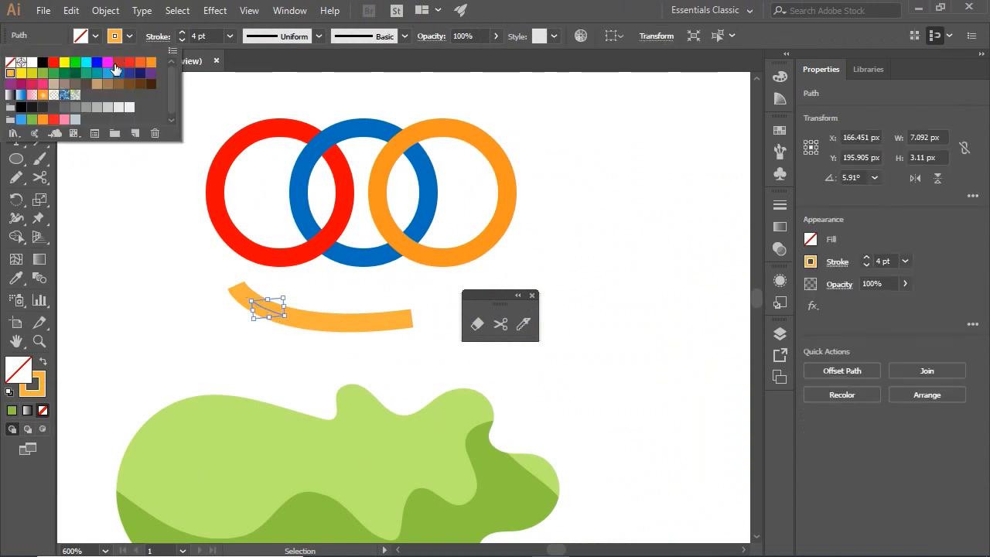
left_click(115, 76)
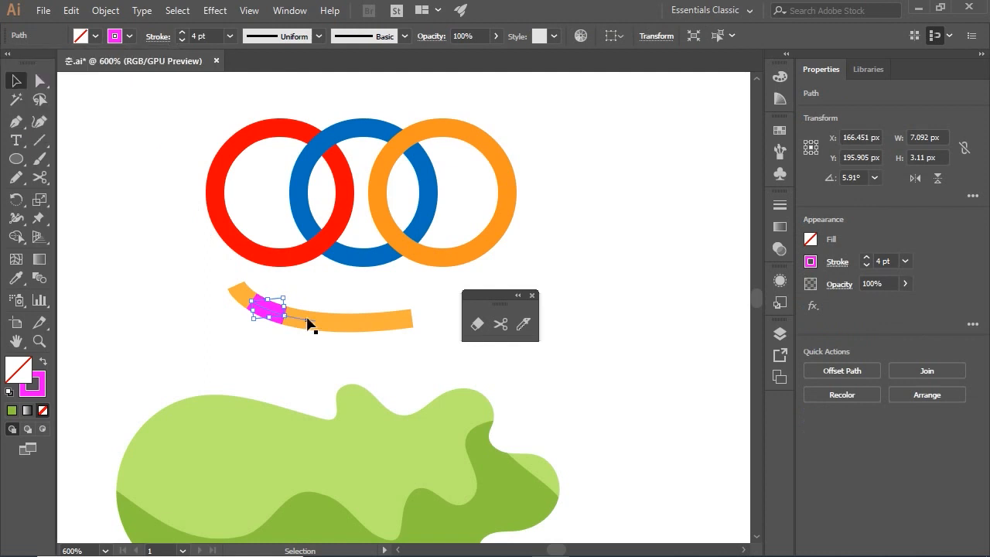
Set the stroke of the curve's fourth segment from the left to teal.
left_click(309, 324)
left_click(336, 325)
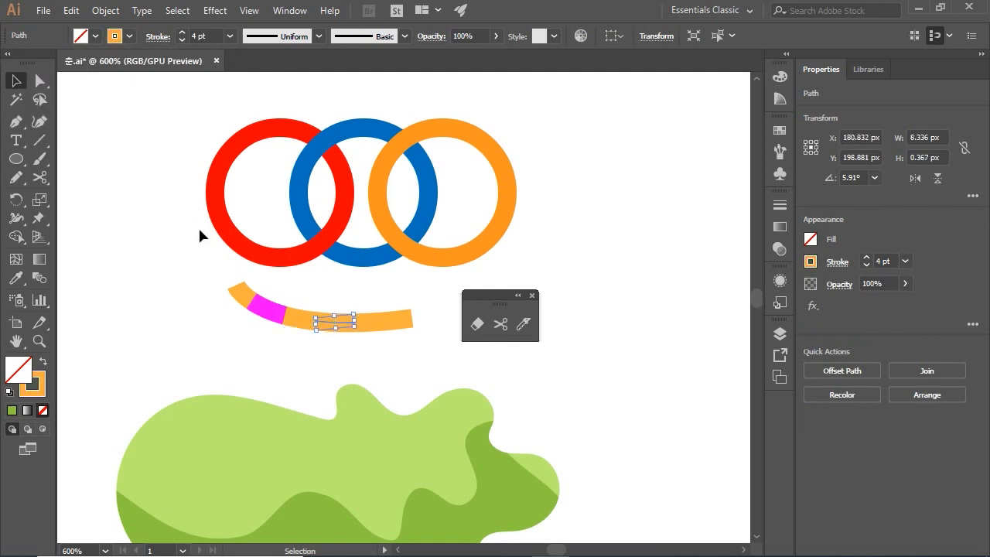
left_click(130, 36)
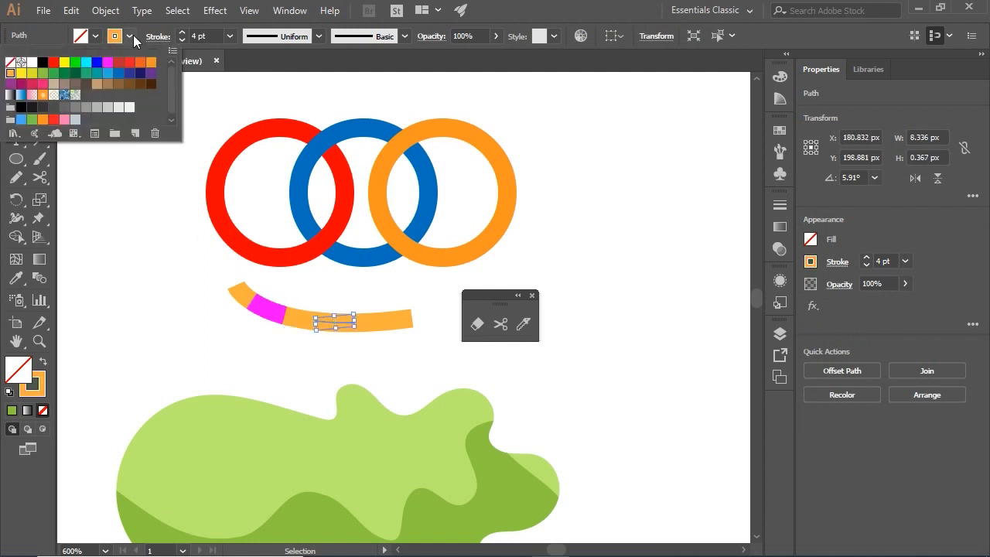
left_click(102, 78)
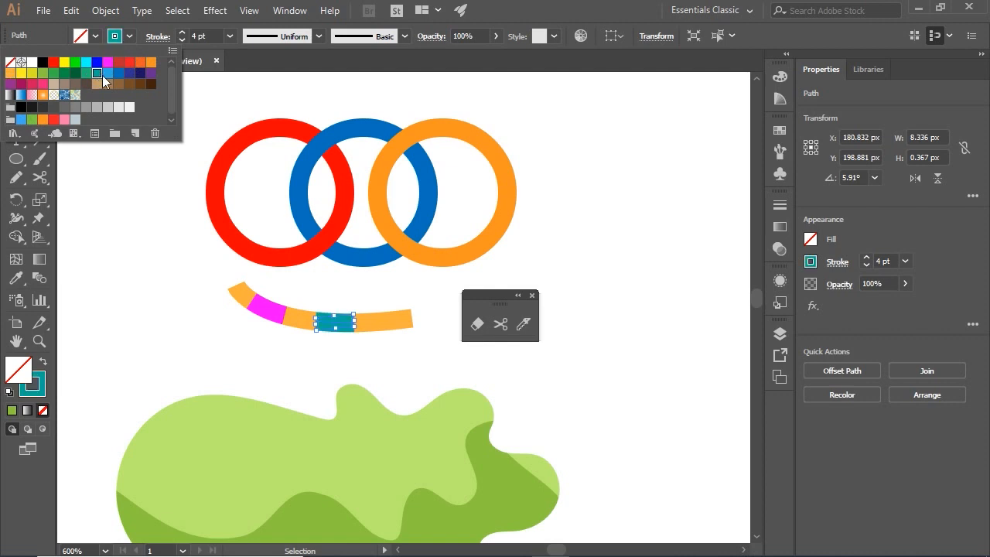
Set the stroke of the cut curve's last segment on the right to blue and deselect it.
left_click(386, 325)
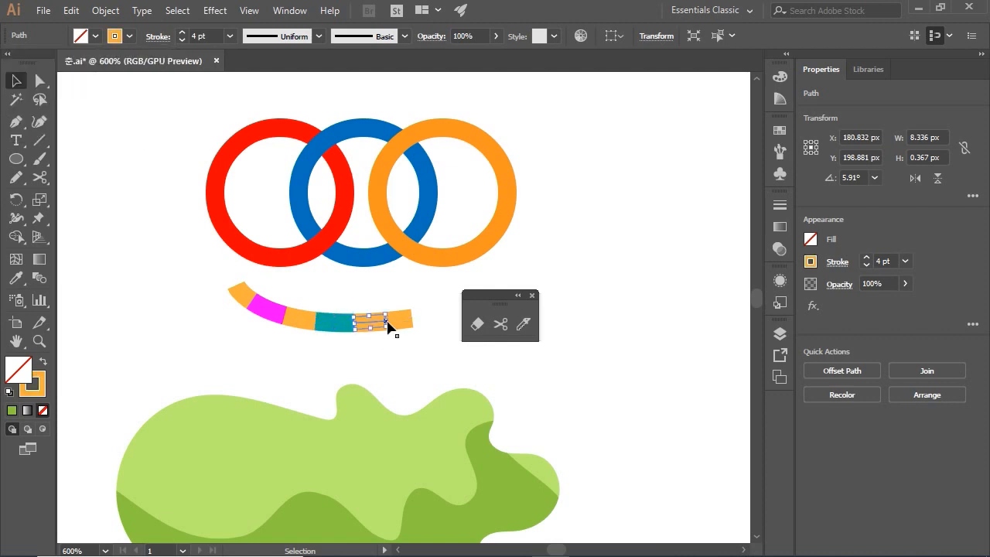
left_click(403, 327)
left_click(131, 36)
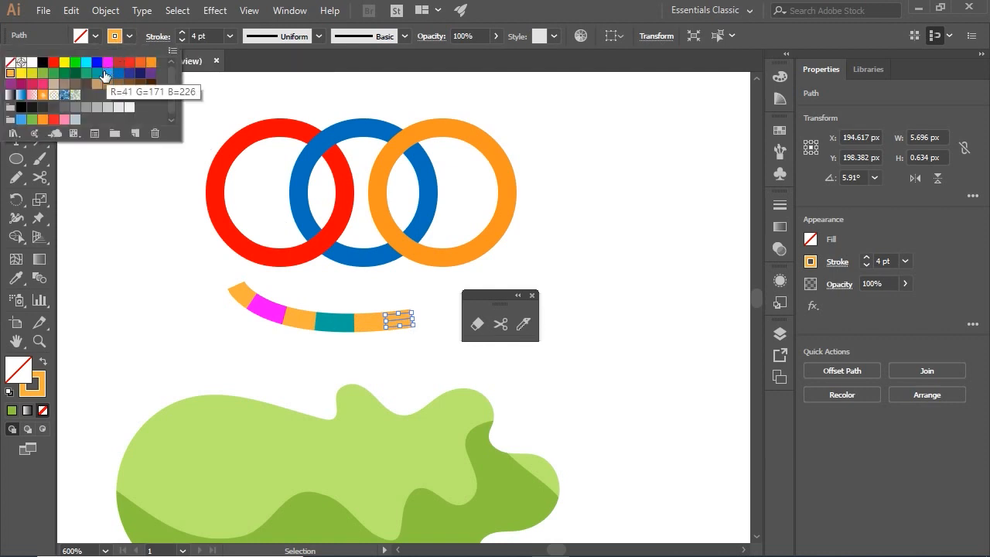
left_click(118, 73)
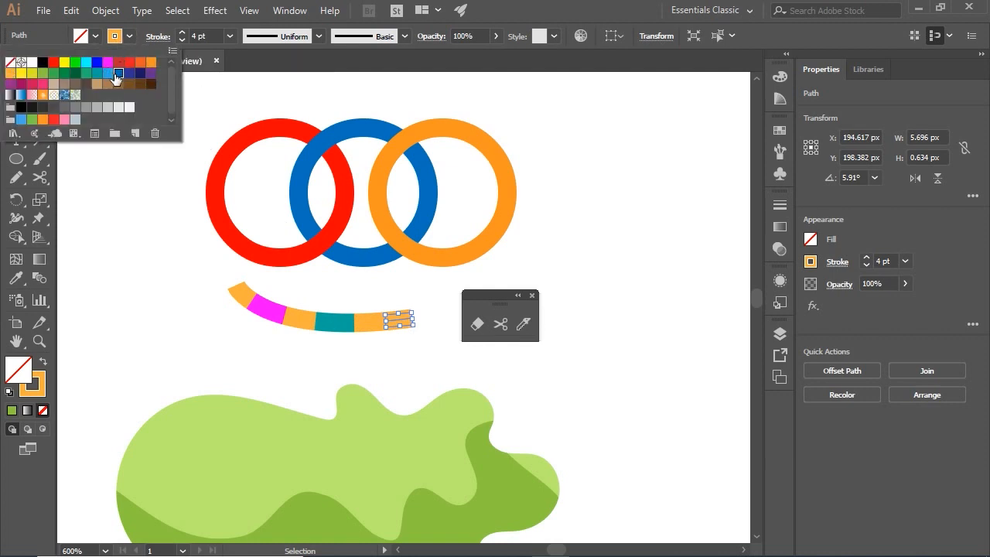
left_click(421, 351)
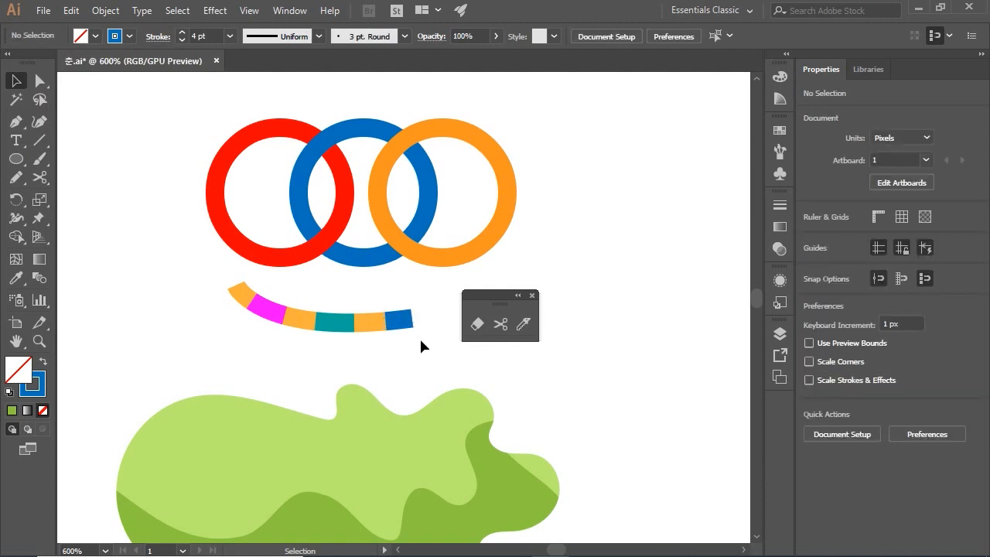
Shift the curve's third and fifth segments, both orange, 3 px down out of line with the others.
left_click_drag(378, 325, 378, 344)
key("ctrl+z")
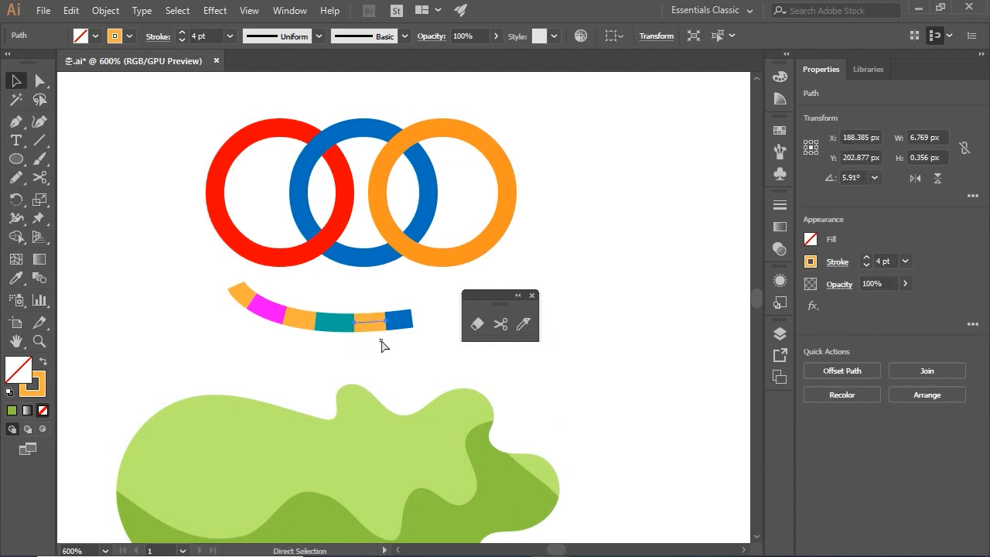
left_click(340, 338)
left_click(302, 318)
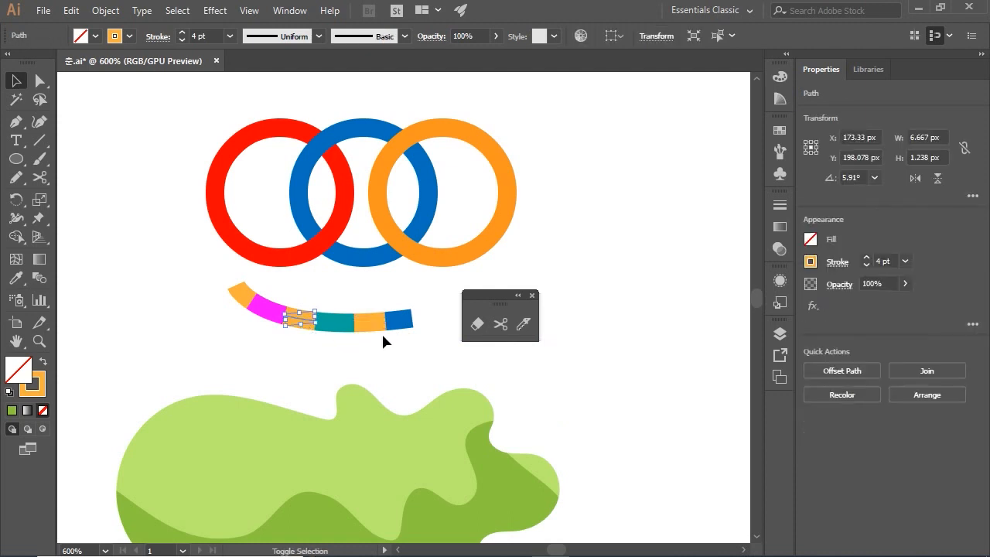
left_click(373, 325, "shift")
key("Down")
key("Down")
key("Down")
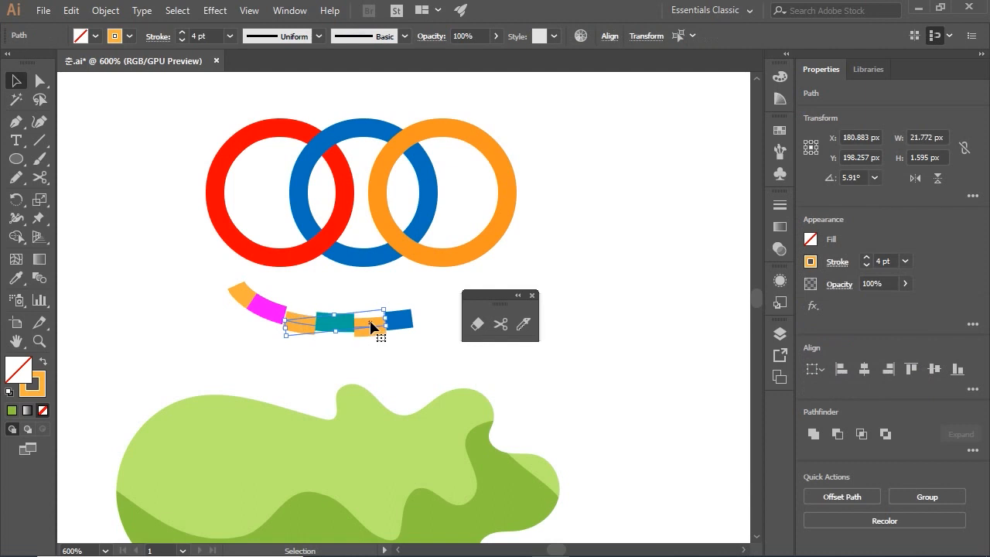
left_click(392, 351)
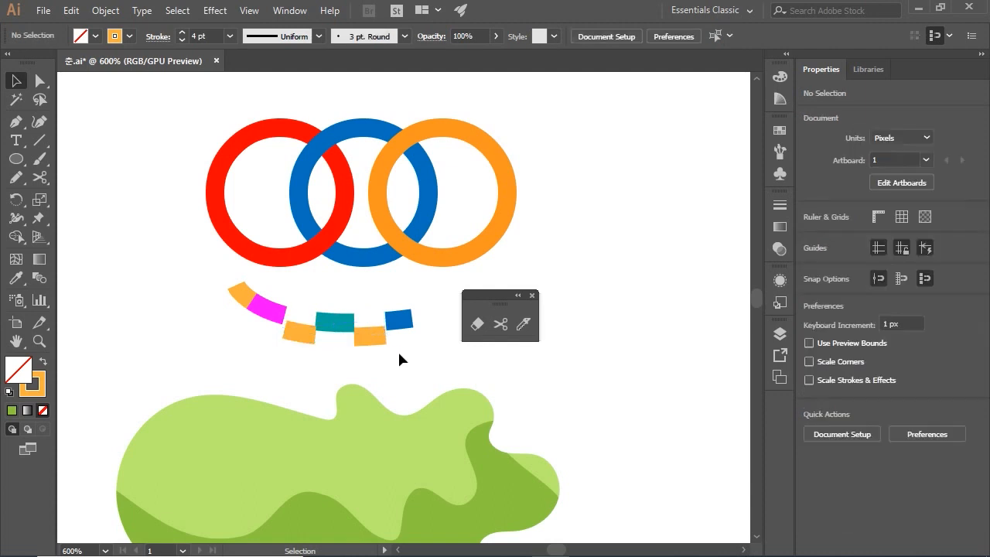
Lock the blue circle.
left_click(468, 260)
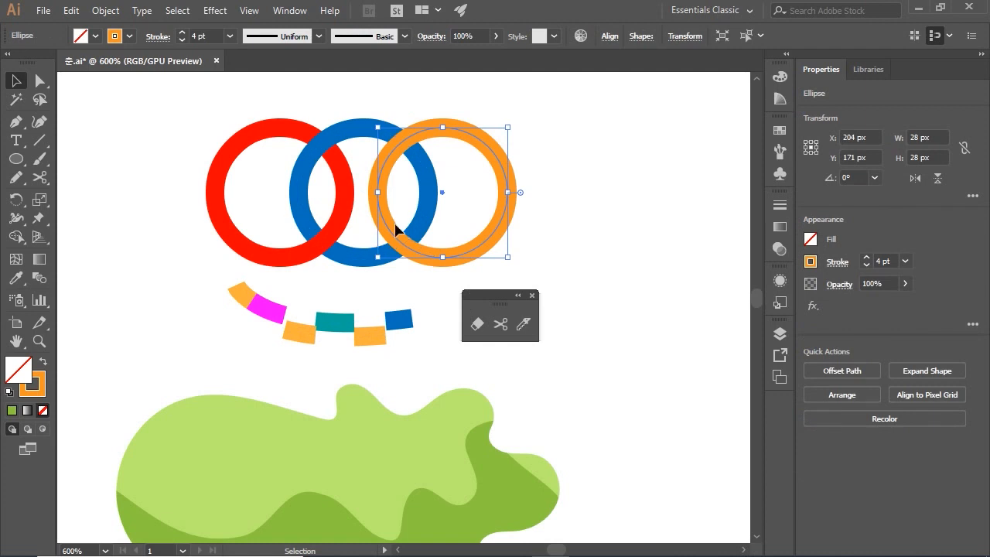
left_click(360, 93)
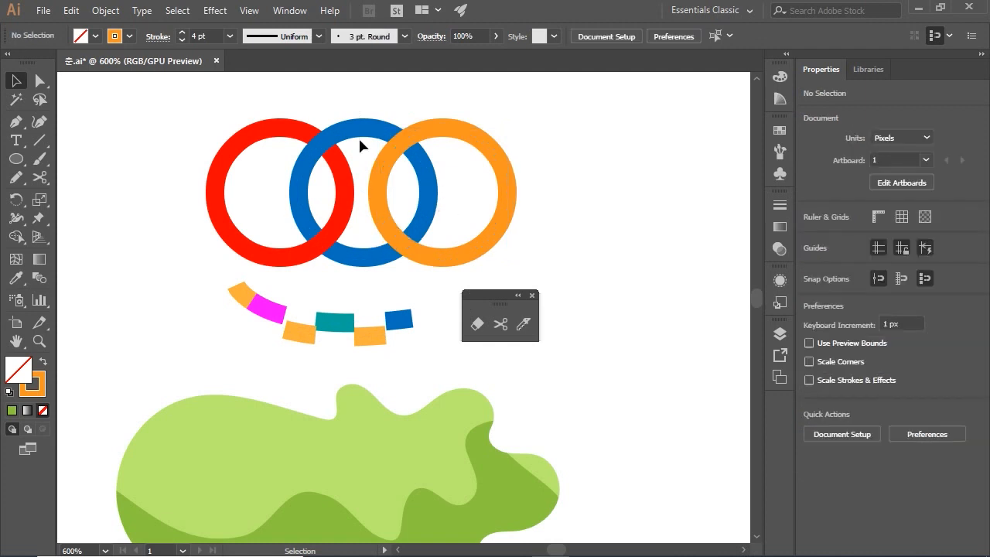
left_click_drag(369, 174, 370, 177)
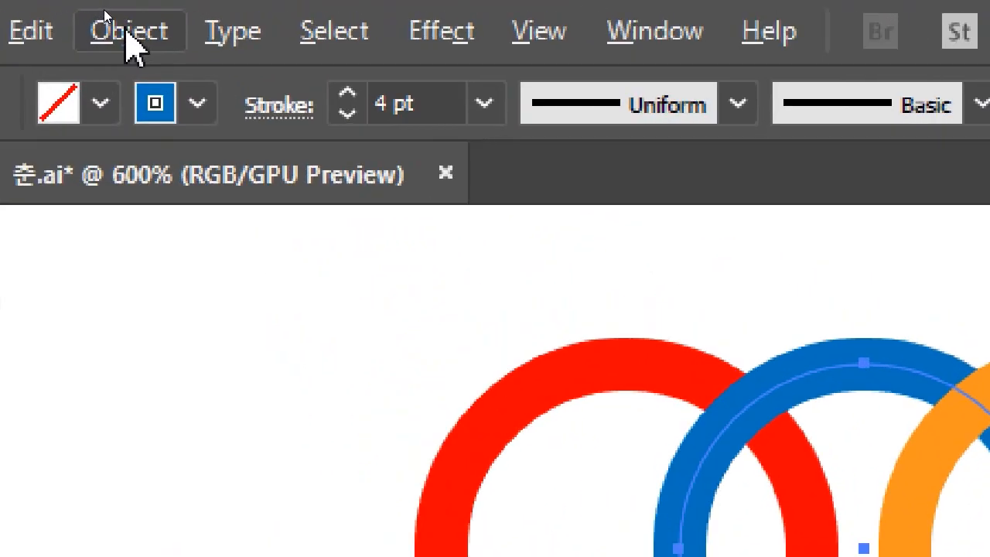
left_click(124, 13)
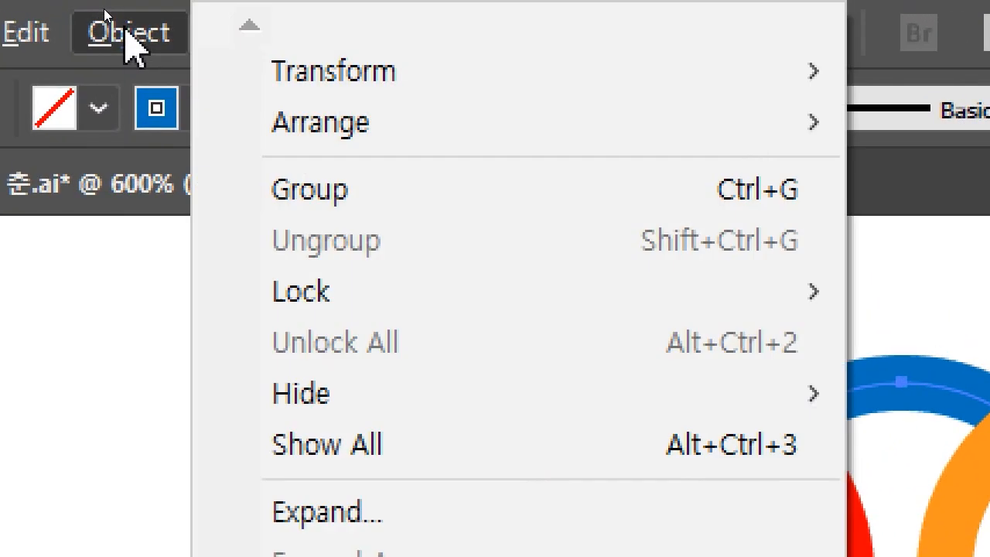
mouse_move(284, 121)
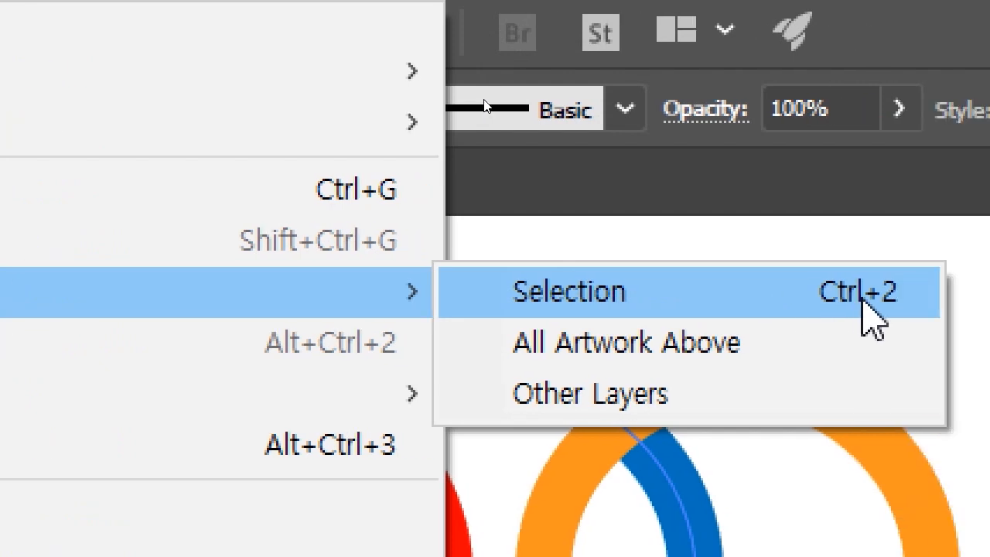
left_click(862, 298)
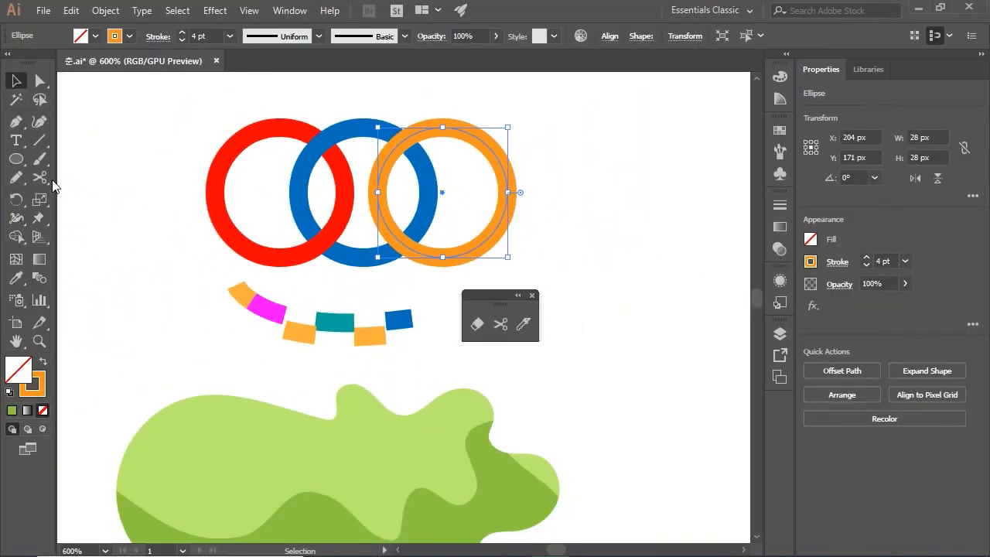
Cut the orange circle with Scissors on its lower left, just before its lower overlap with the blue circle.
left_click(501, 323)
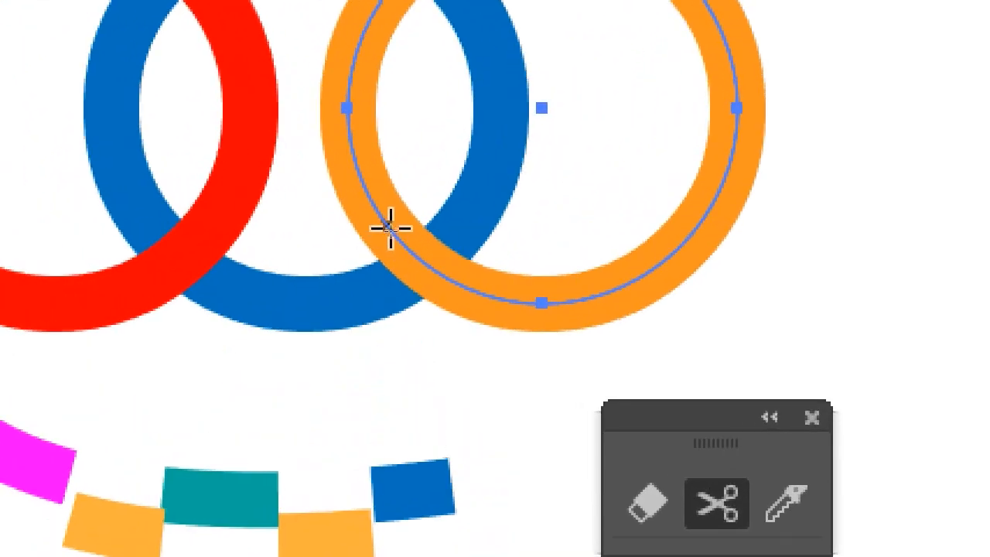
left_click(381, 214)
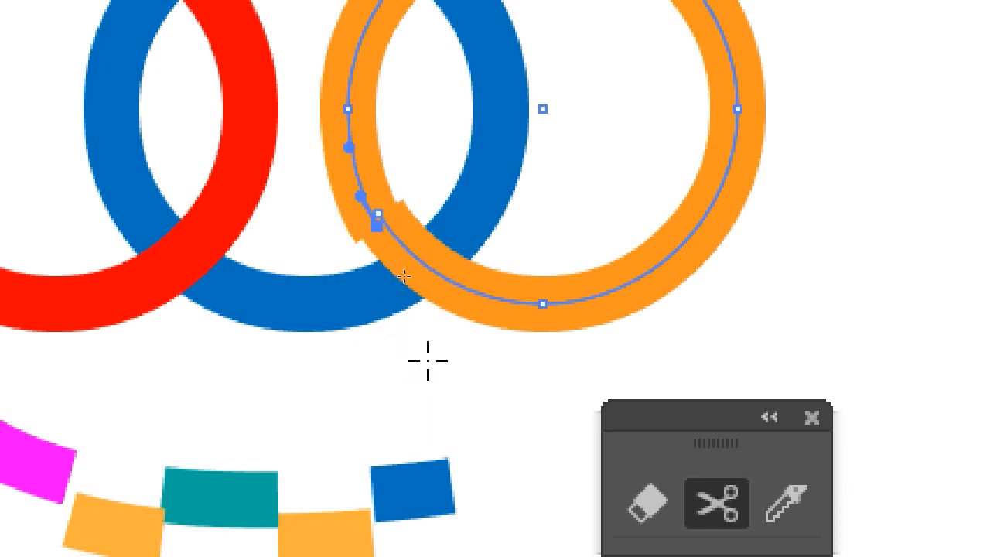
Nudge the orange circle's cut anchor point down and up, and return it to its original position.
key("Down")
key("Down")
key("Down")
key("Down")
key("Down")
key("Down")
key("Down")
key("Down")
key("Down")
key("Up")
key("Up")
key("Up")
key("Up")
key("Up")
key("Up")
key("Up")
key("Up")
key("Up")
key("Up")
key("Up")
key("Up")
key("Down")
key("Down")
key("Down")
key("Down")
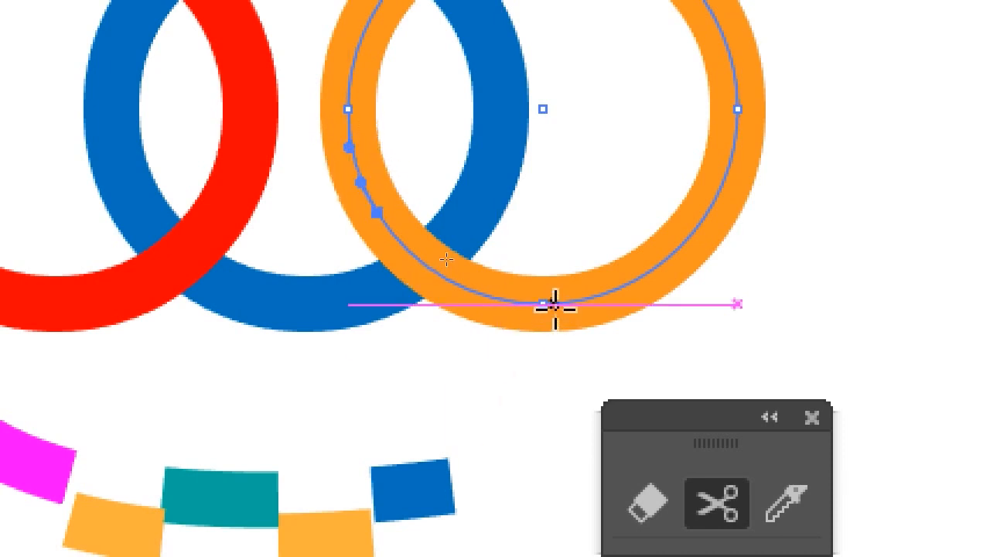
Cut the orange circle again just past its lower overlap and send the cut arc behind the blue circle.
left_click(519, 299)
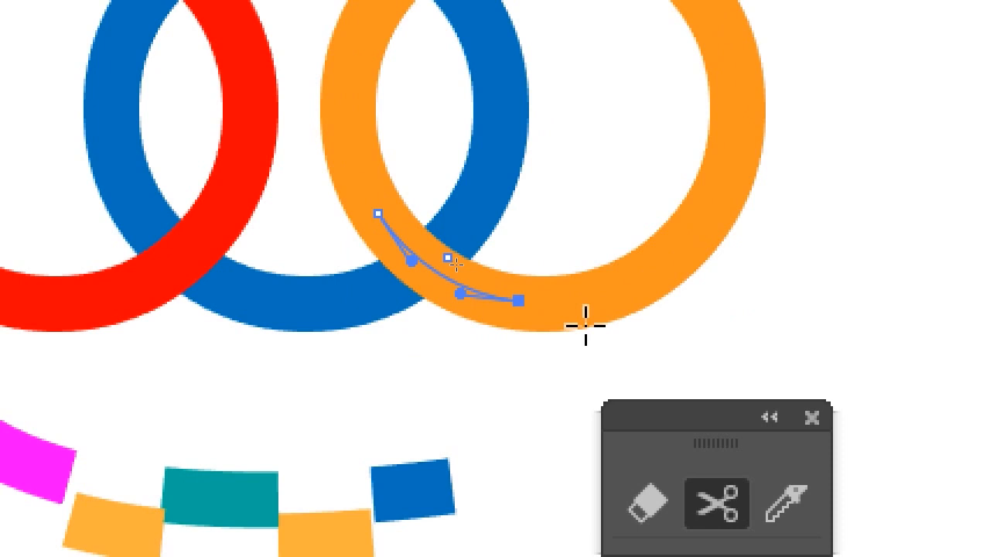
key("v")
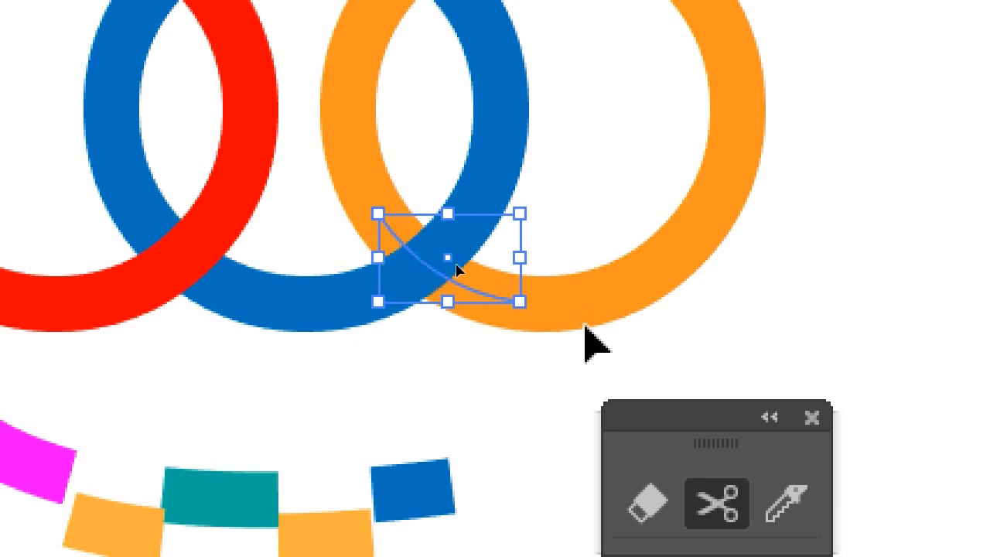
key("c")
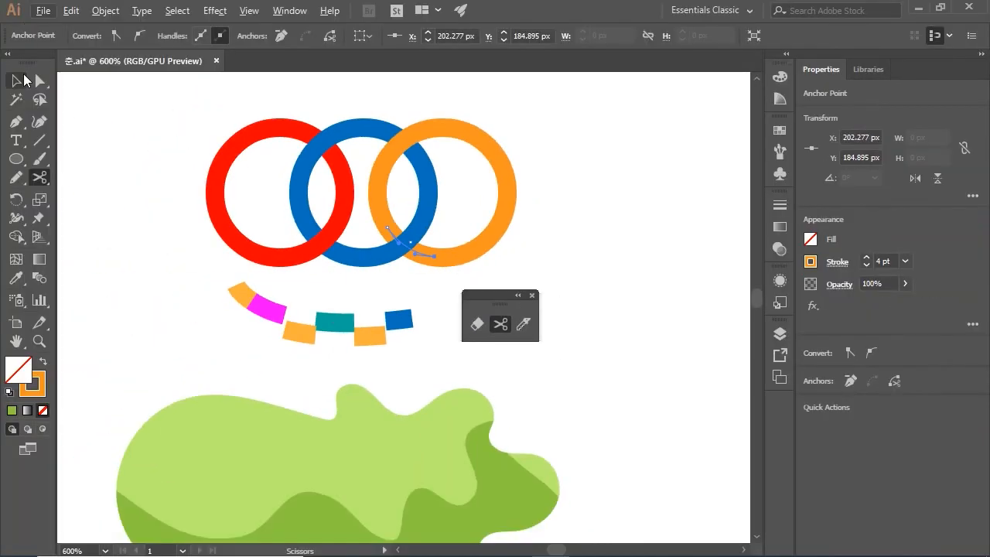
left_click(24, 77)
left_click(573, 245)
Close the floating eraser toolbar.
left_click_drag(495, 294, 509, 307)
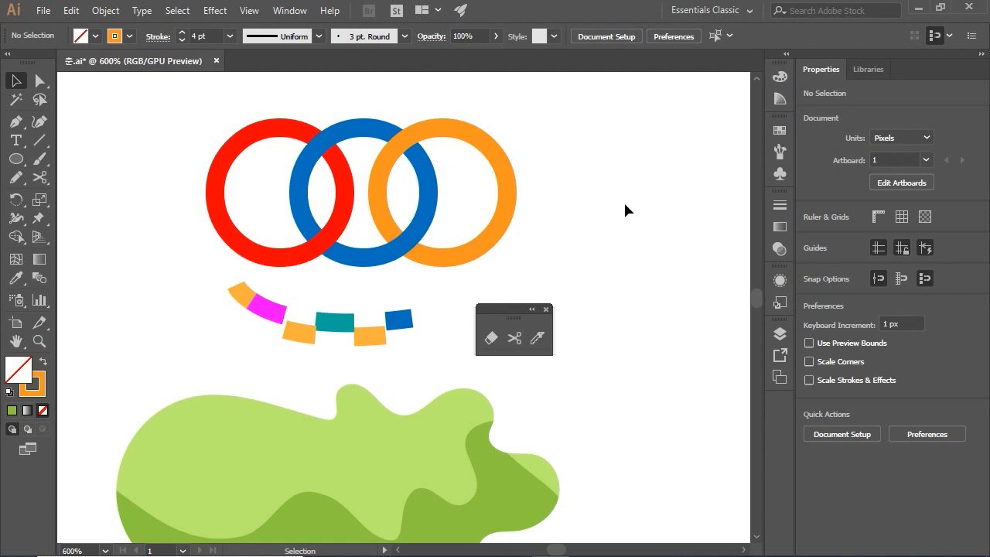
left_click(546, 310)
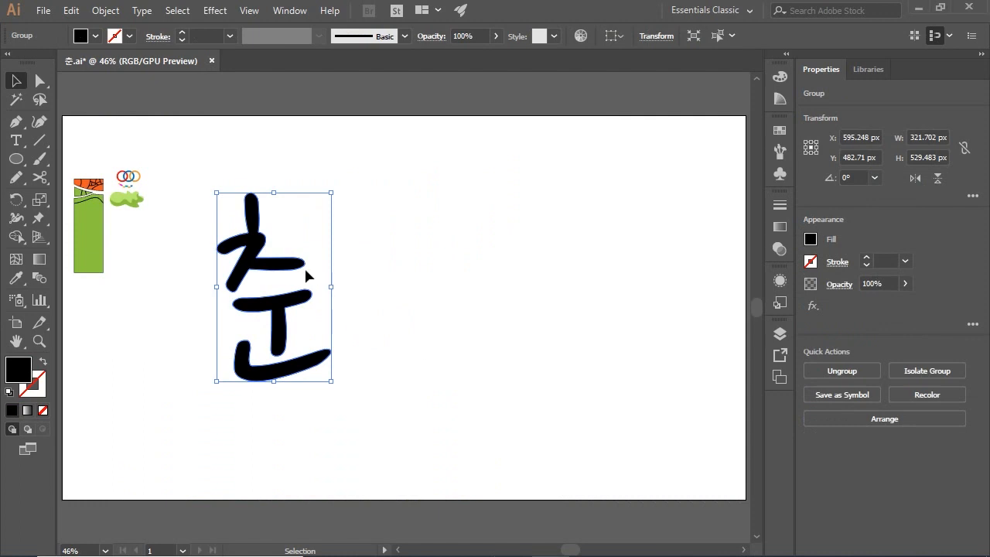
Examine the strokes of the 춘 group as bare paths in Outline view, and return to the colour preview.
key("ctrl+y")
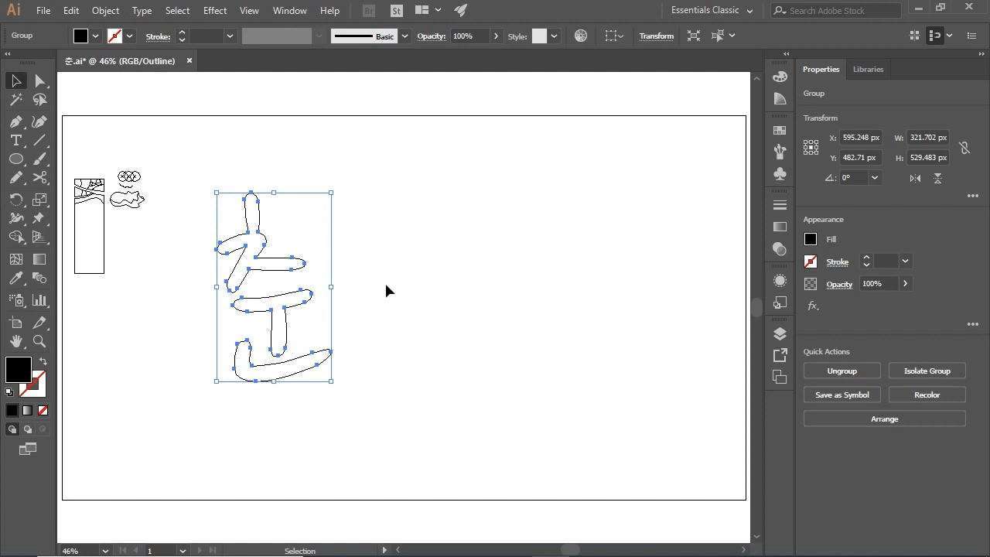
key("ctrl+equal")
key("ctrl+equal")
key("ctrl+equal")
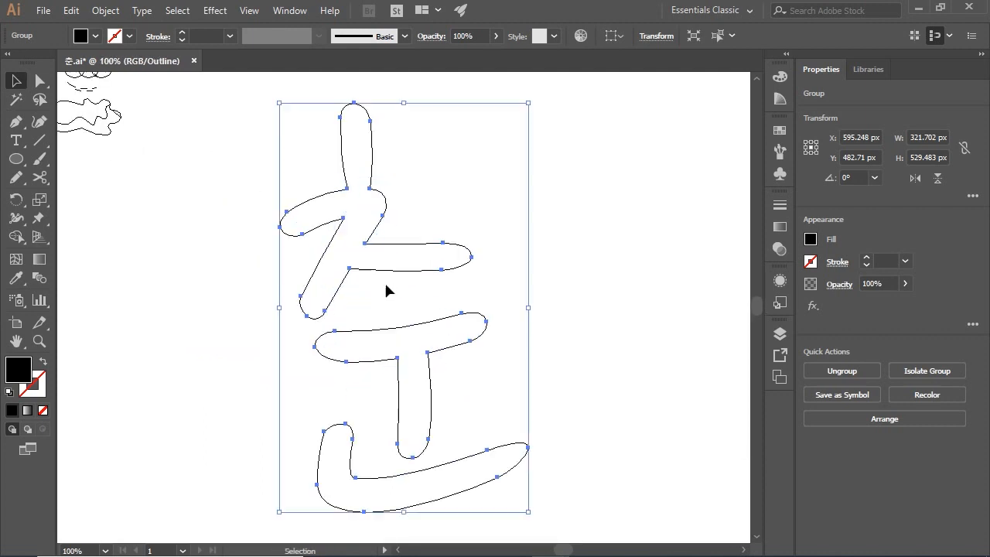
left_click(633, 248)
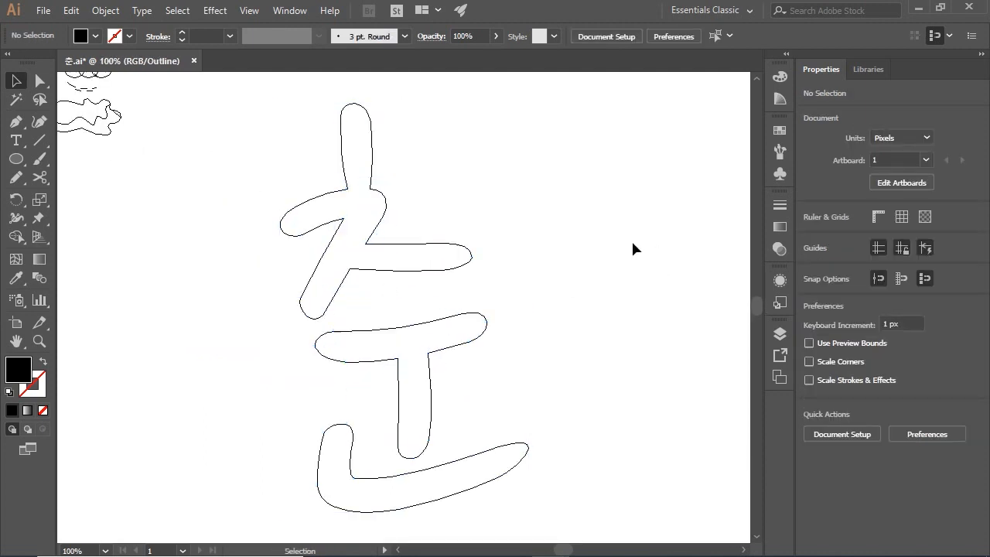
left_click_drag(515, 283, 443, 224)
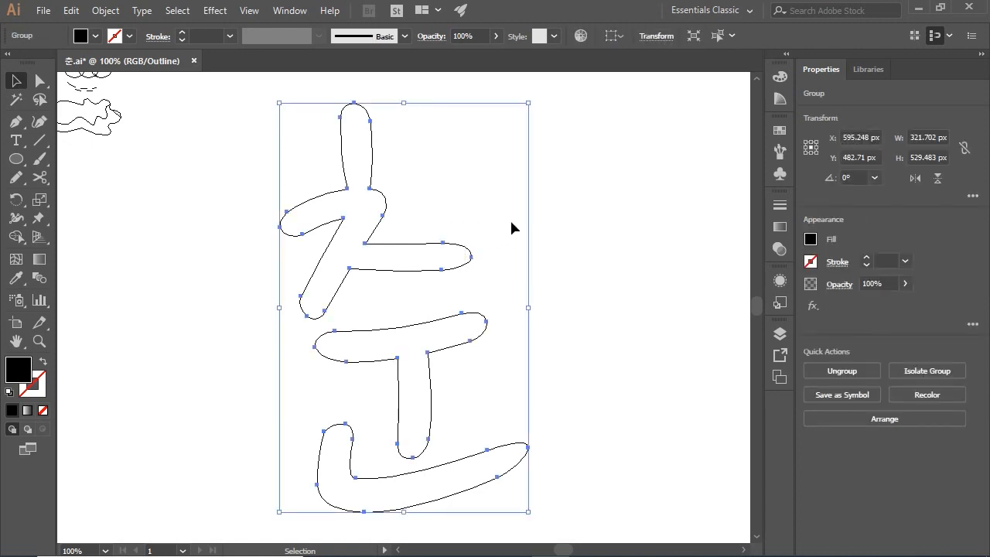
key("ctrl+y")
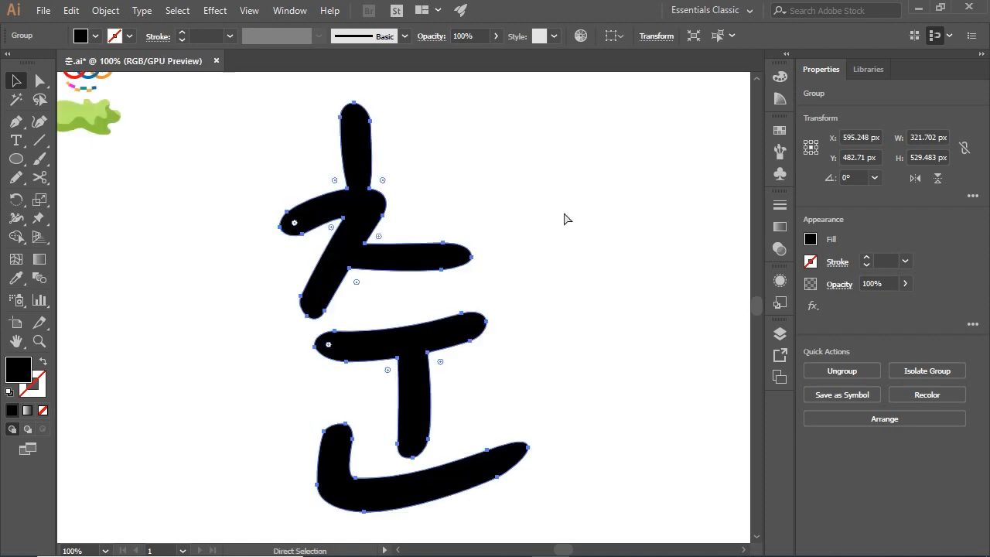
Duplicate the black 춘 group to the right at X 1141.248 px, level with the original.
left_click(569, 214)
left_click_drag(506, 270, 349, 268)
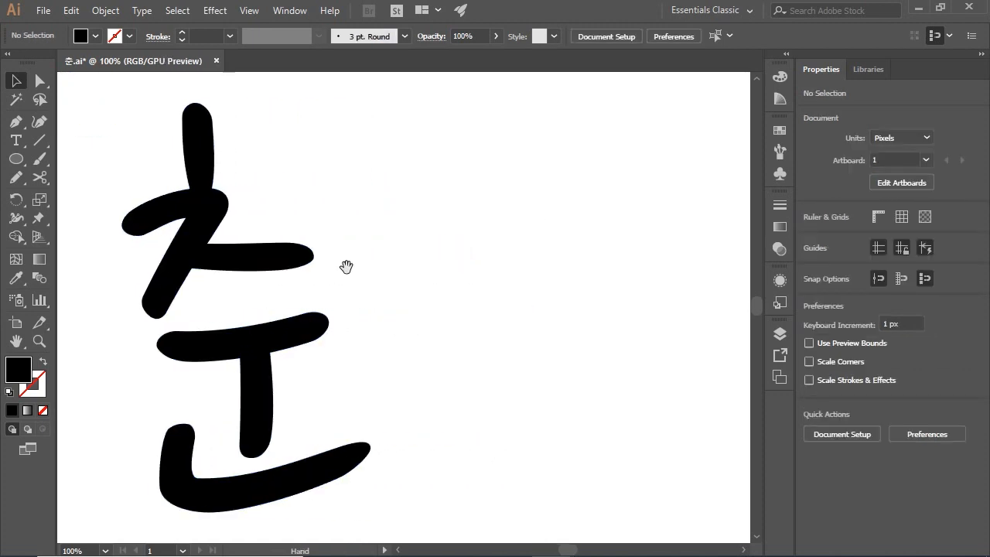
left_click_drag(250, 261, 673, 248)
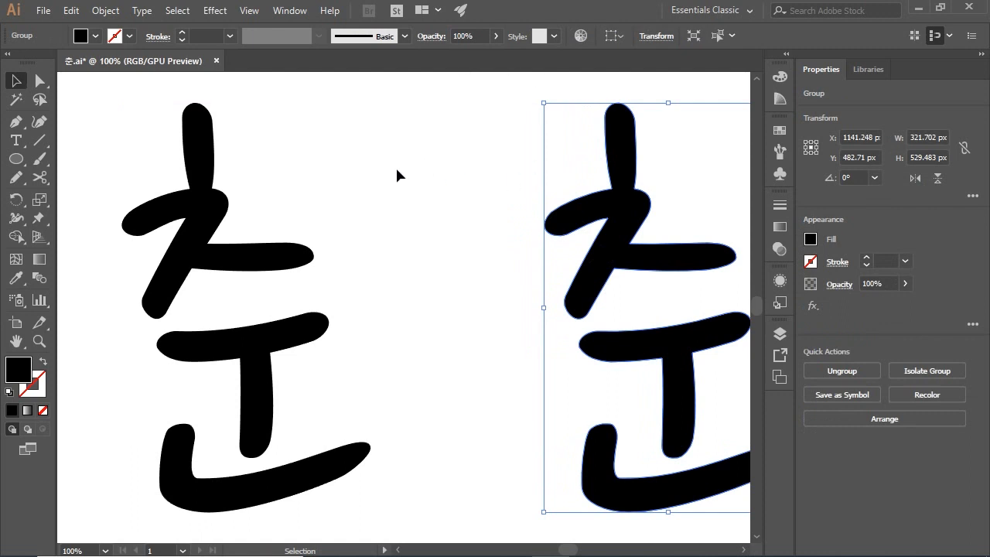
Set the fill of the original 춘 group to light brown R=198 G=156 B=109.
left_click(316, 221)
left_click_drag(316, 221, 412, 235)
left_click(324, 221)
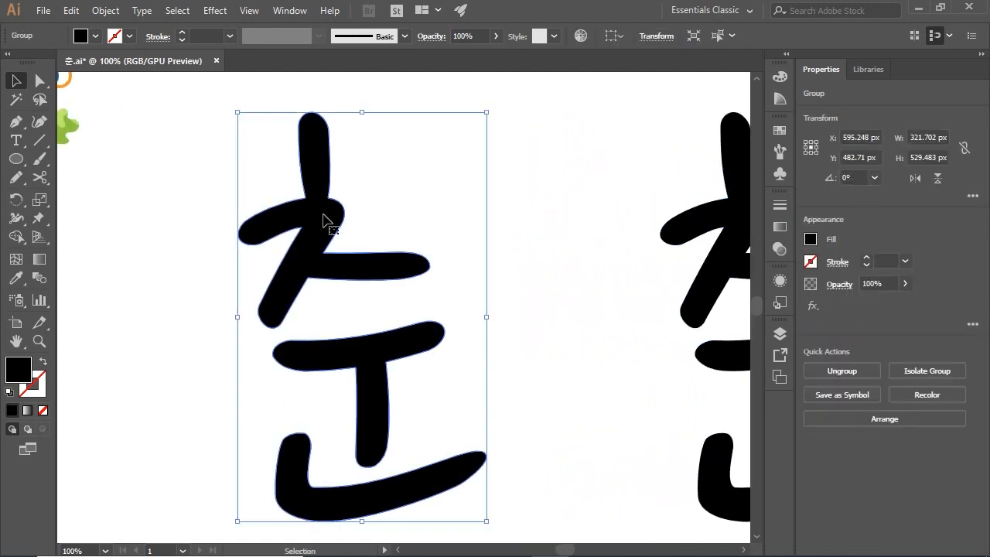
left_click(93, 36)
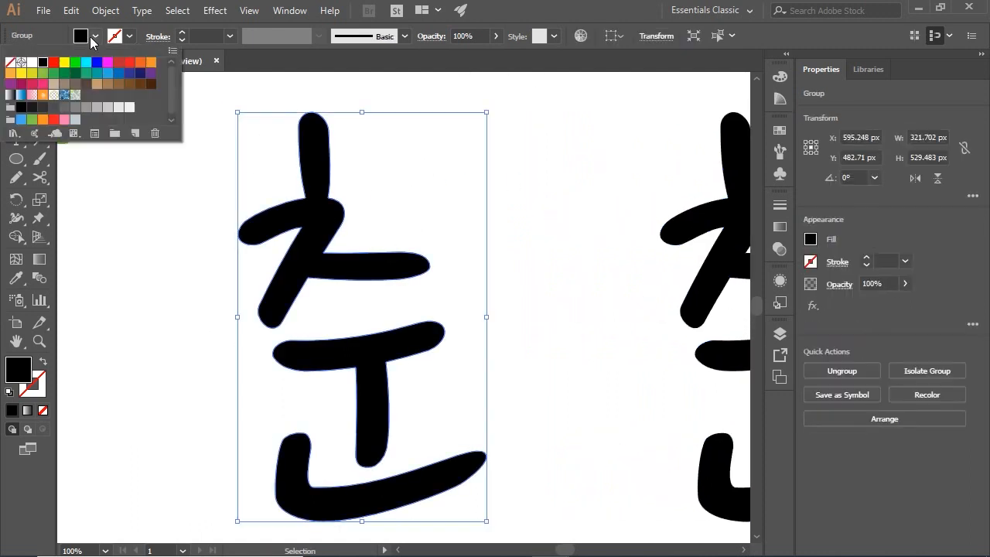
left_click(97, 85)
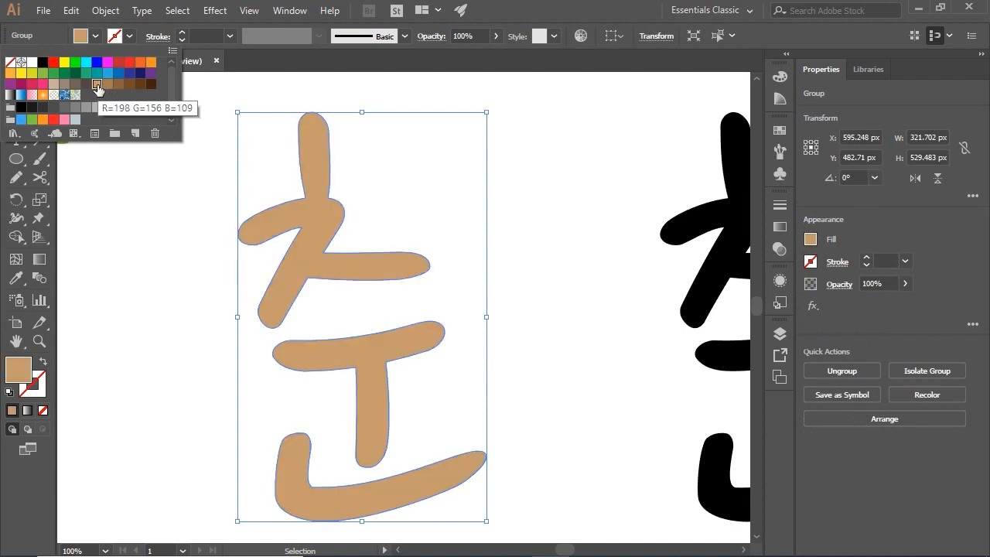
left_click(402, 104)
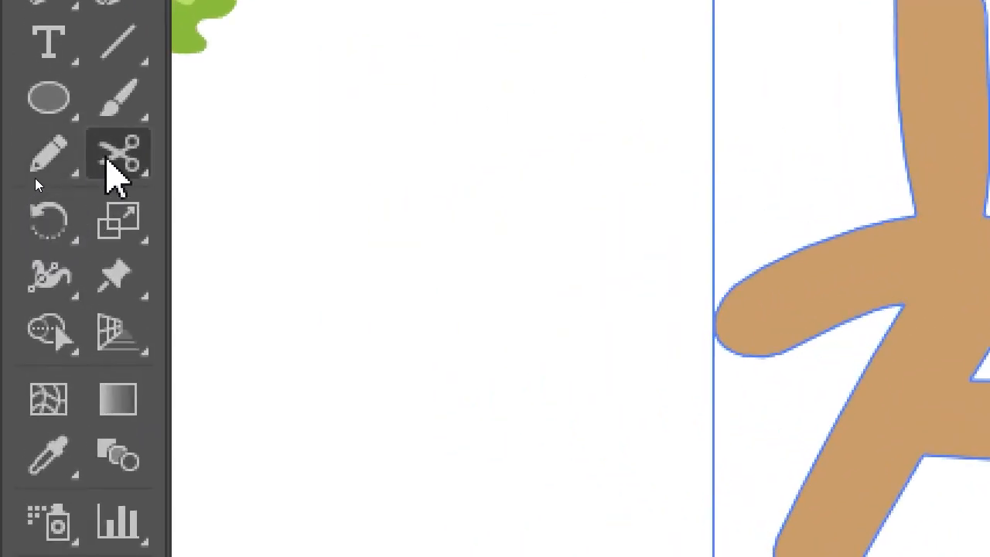
Detach the Eraser, Scissors and Knife tool group as a floating toolbar.
left_click(109, 159)
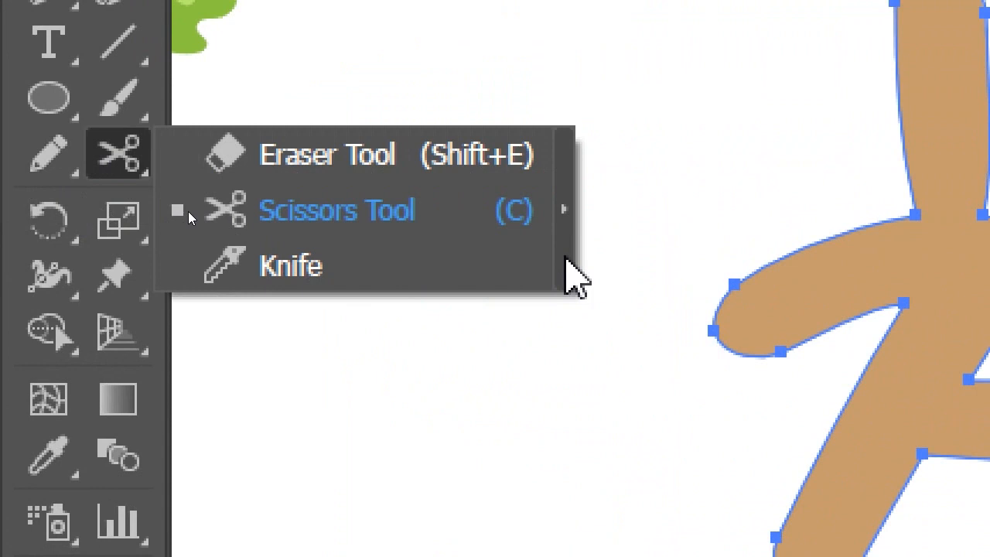
left_click(566, 263)
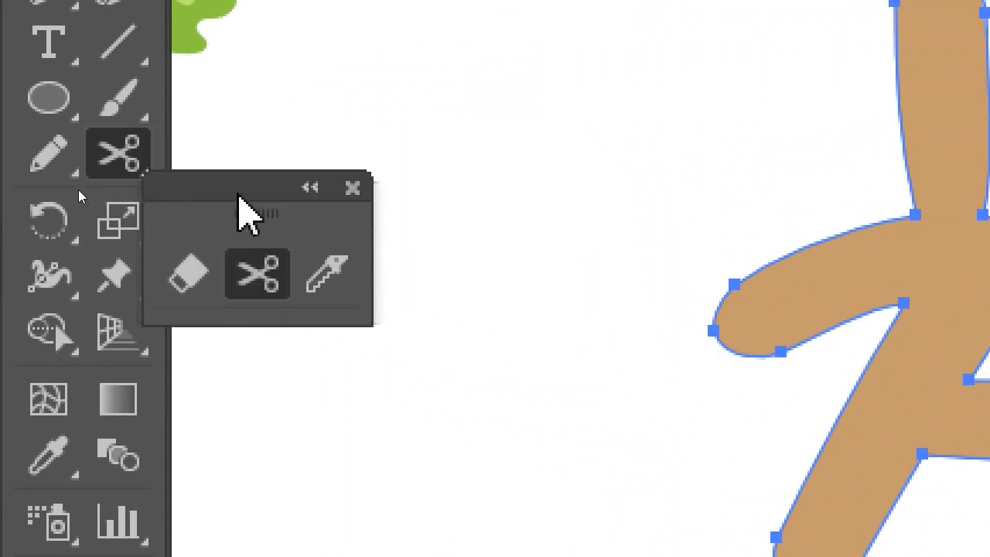
Cut the brown letter with the Knife tool across the neck where its top vertical stroke meets the rest.
left_click_drag(236, 194, 549, 0)
left_click(641, 151)
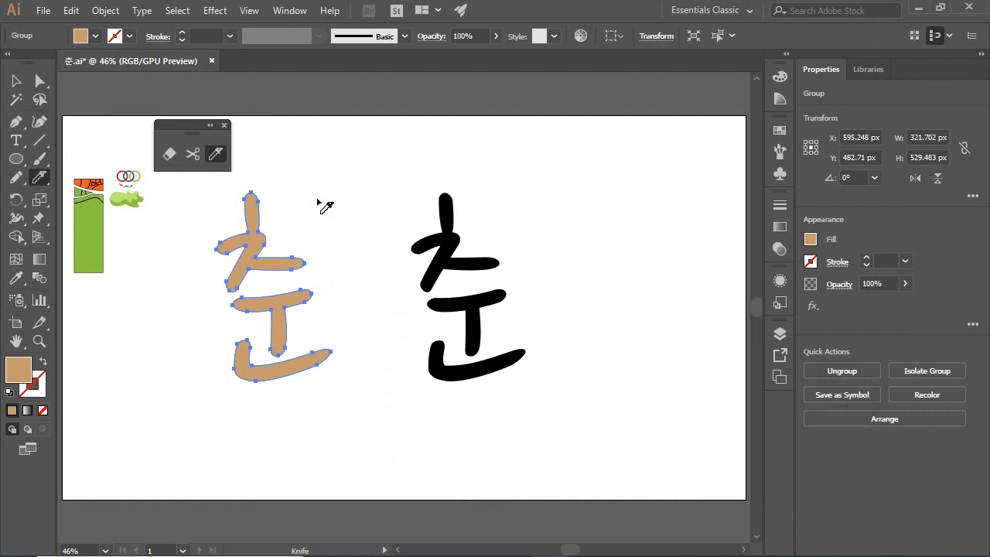
key("ctrl+equal")
key("ctrl+equal")
key("ctrl+equal")
key("ctrl+equal")
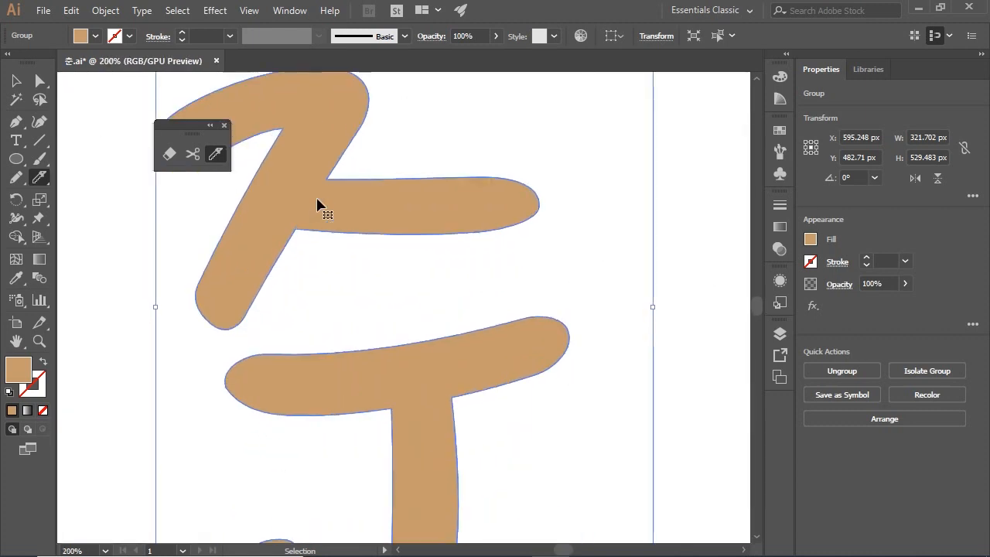
scroll(332, 232, "up", 4)
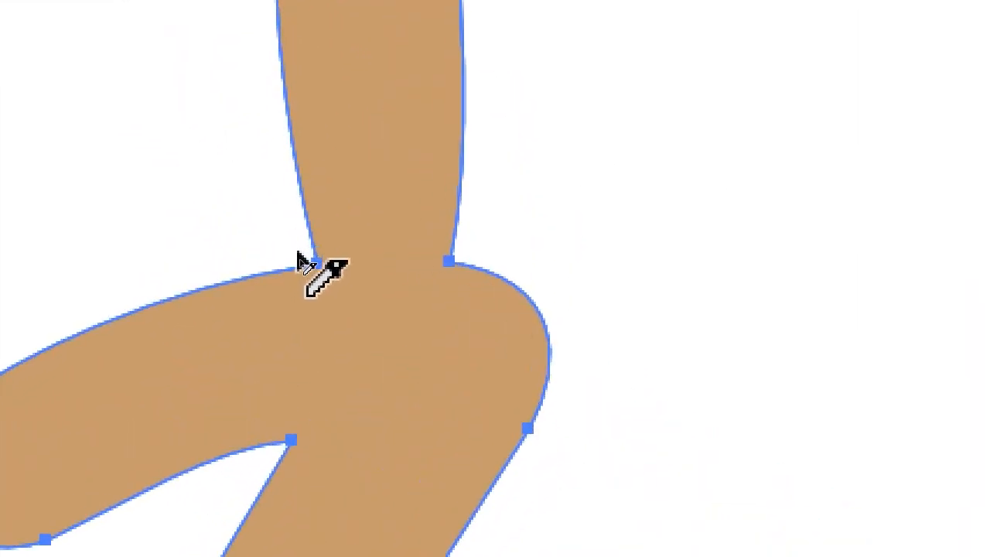
mouse_move(298, 251)
left_mouse_down()
mouse_move(379, 265)
mouse_move(477, 253)
left_mouse_up()
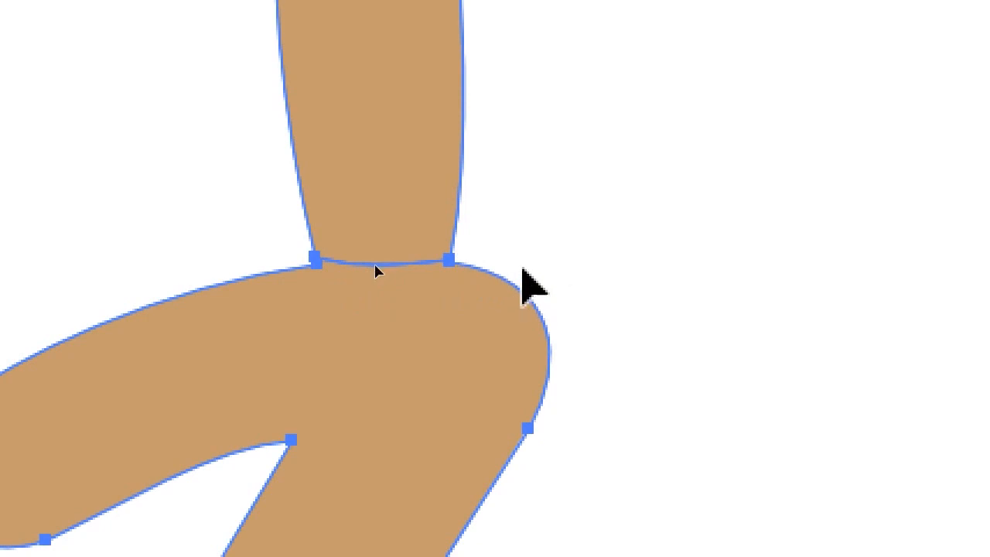
Examine closely how the ends of the knife cut line up with the corner anchor points at the neck.
key("ctrl+plus")
key("ctrl+plus")
left_click_drag(424, 214, 859, 484)
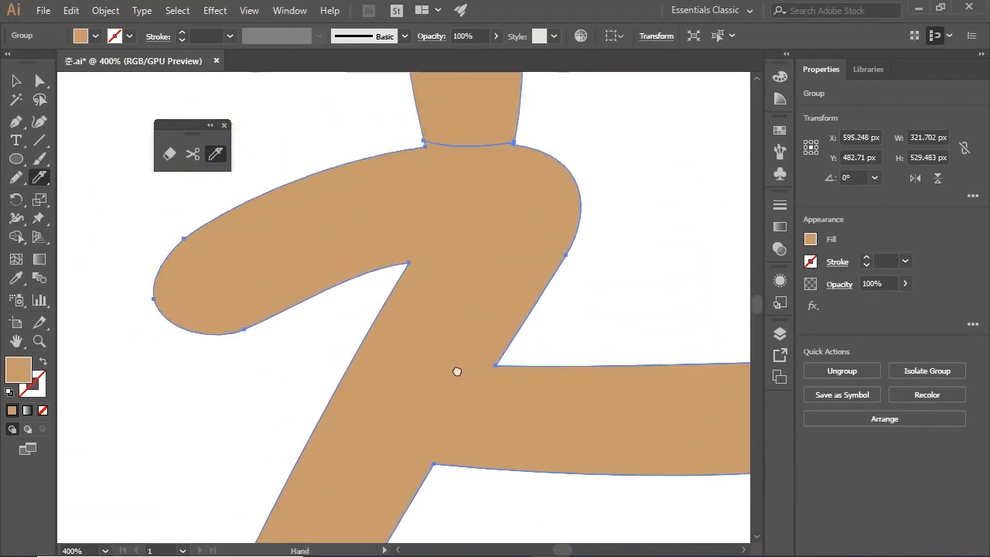
left_click_drag(450, 185, 451, 338)
key("ctrl+plus")
key("ctrl+plus")
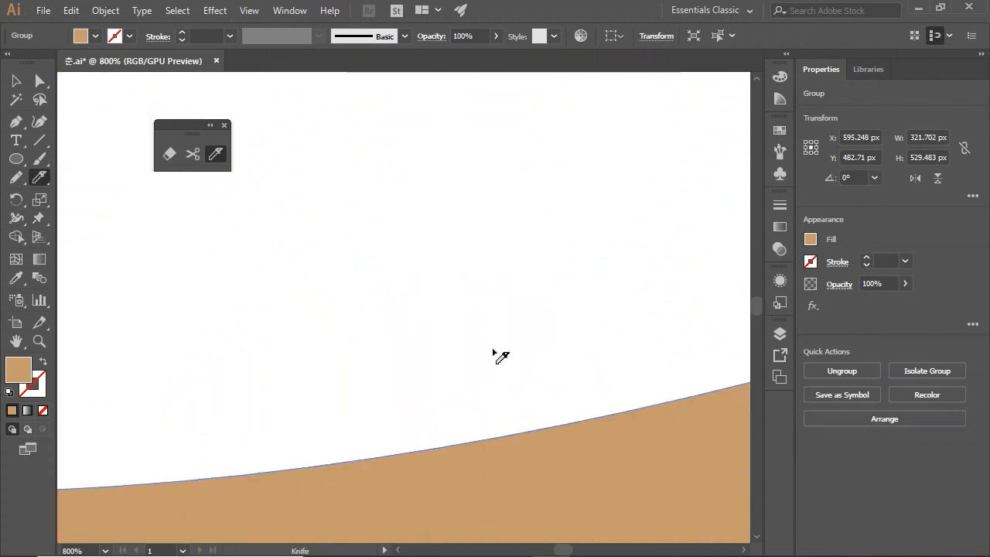
left_click_drag(479, 224, 473, 336)
left_click_drag(396, 135, 511, 392)
left_click_drag(340, 149, 706, 546)
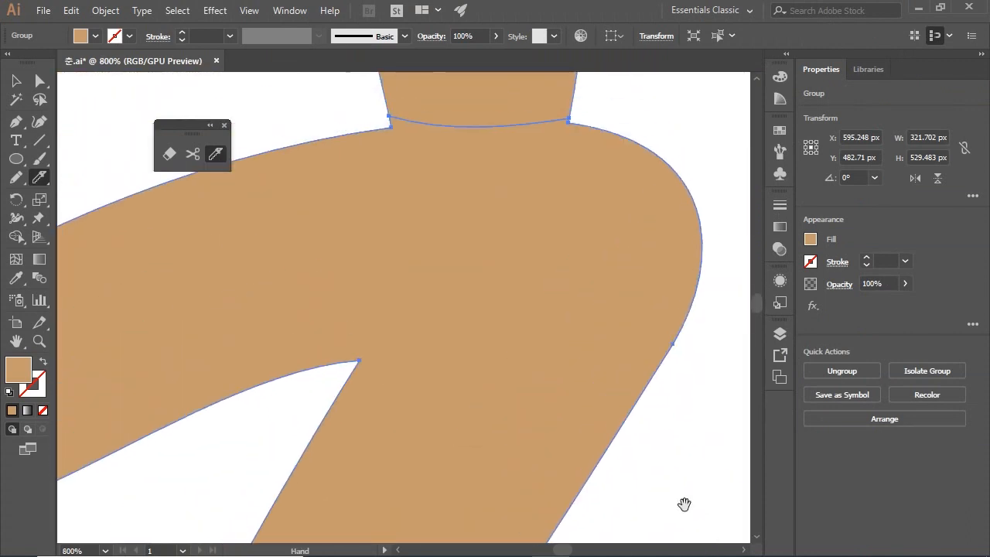
left_click_drag(559, 246, 537, 409)
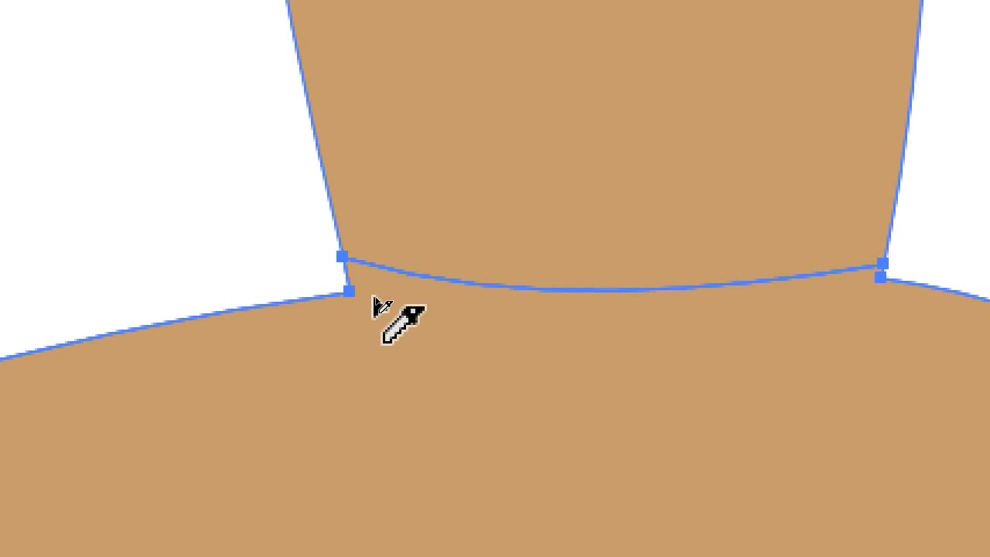
Undo the knife cut and deselect the brown letter.
key("ctrl+4")
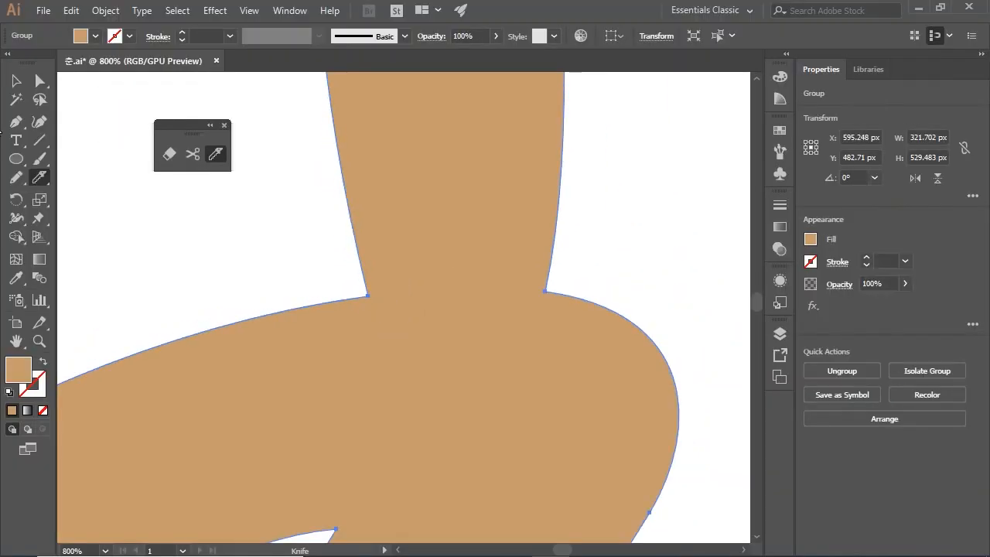
left_click(15, 80)
left_click(260, 257)
key("space")
left_click_drag(315, 231, 271, 442)
left_click_drag(367, 247, 194, 497)
left_click_drag(322, 280, 262, 378)
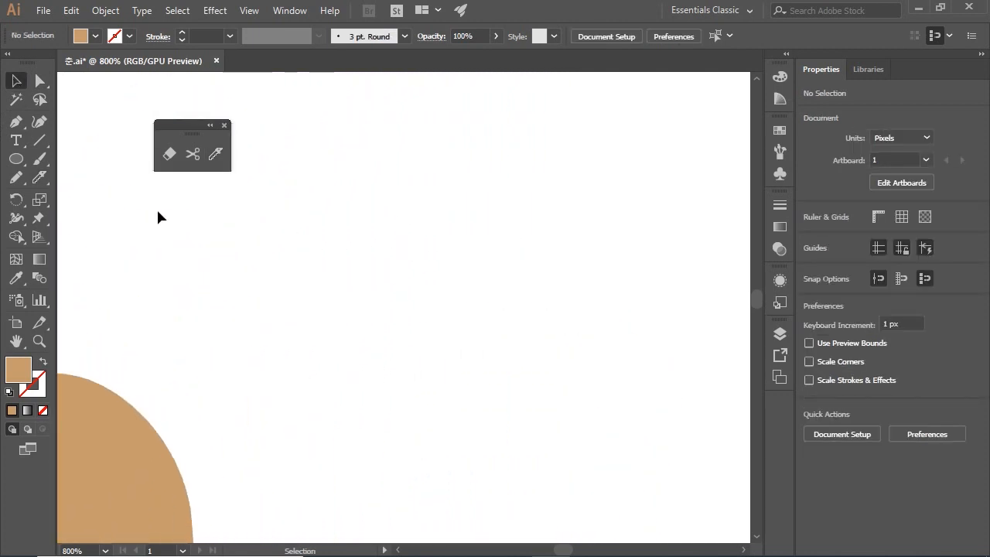
key("space")
left_click_drag(168, 271, 432, 105)
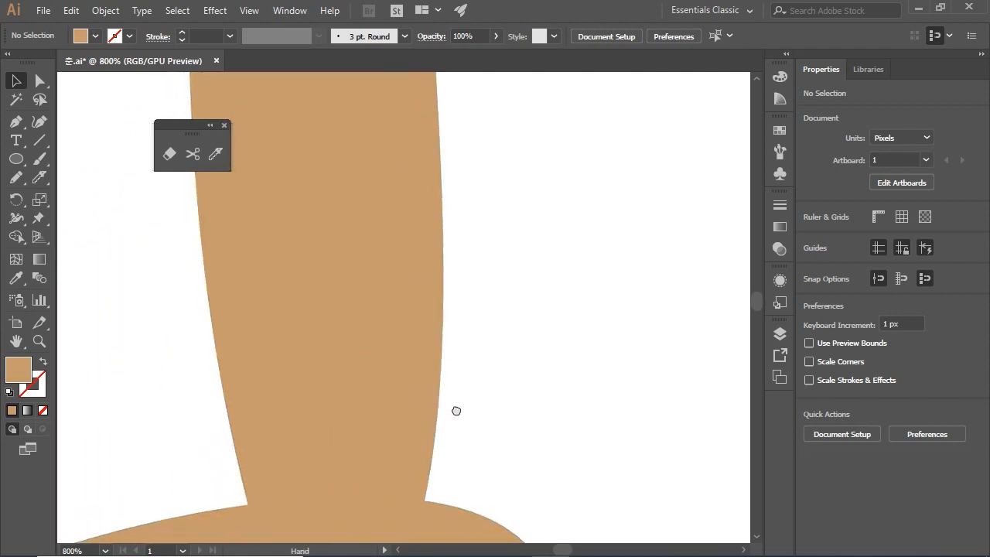
left_click_drag(453, 436, 440, 207)
left_click_drag(492, 238, 469, 215)
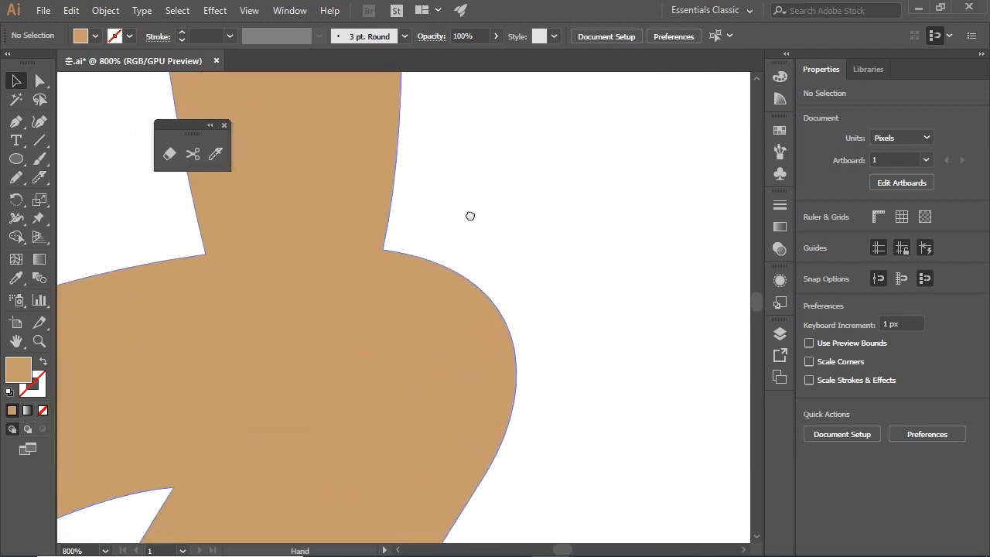
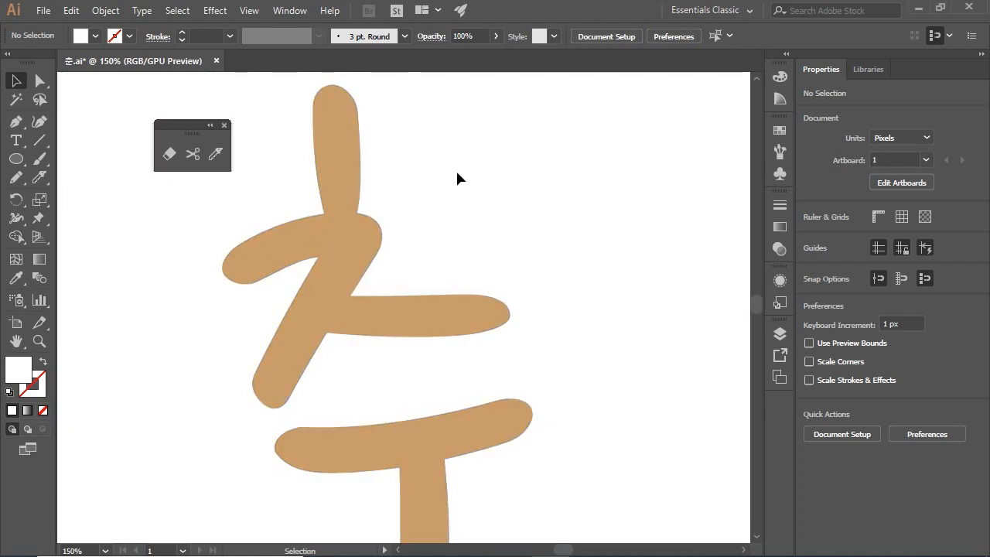
left_click(347, 166)
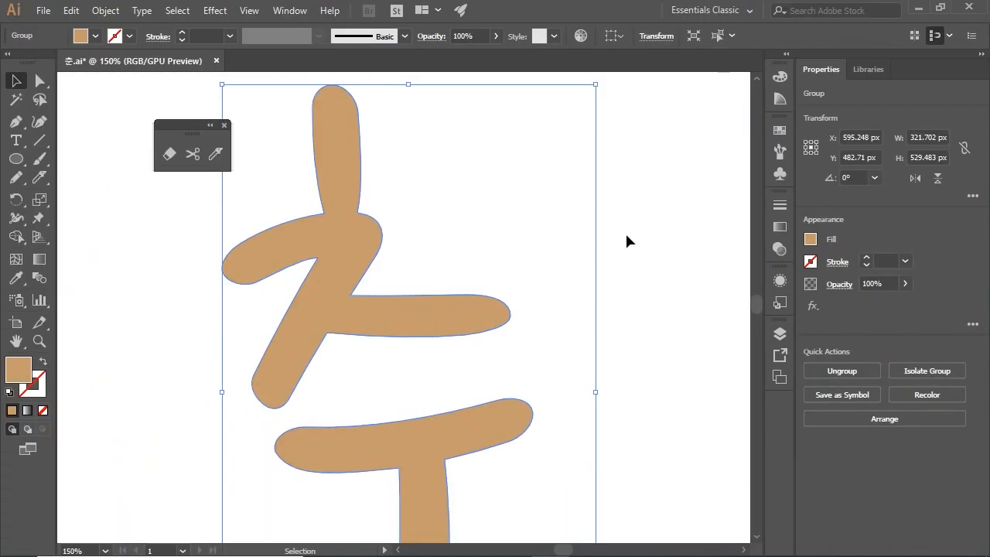
left_click(622, 226)
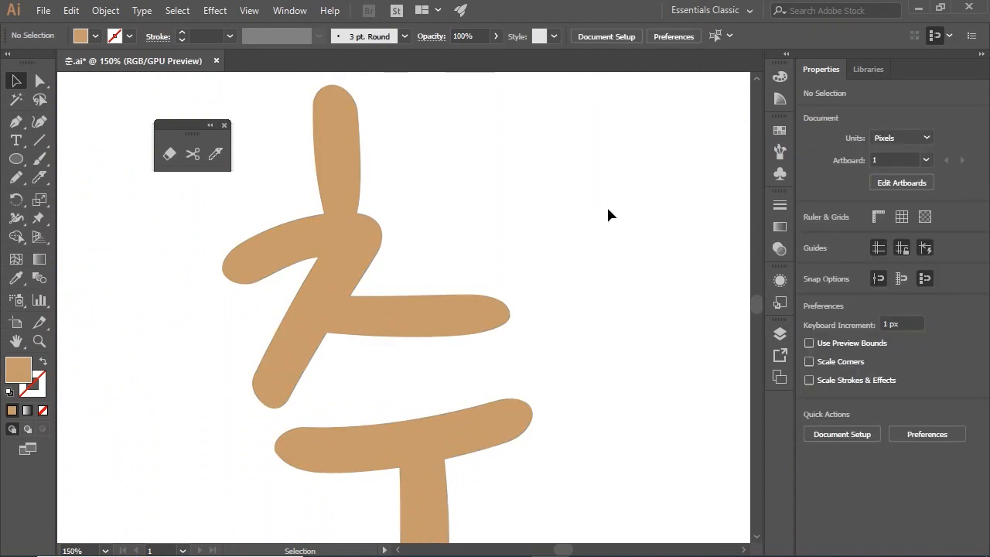
Draw a circle about 151 px in diameter in the empty area beside the brown letter's top stroke.
left_click_drag(566, 186, 505, 226)
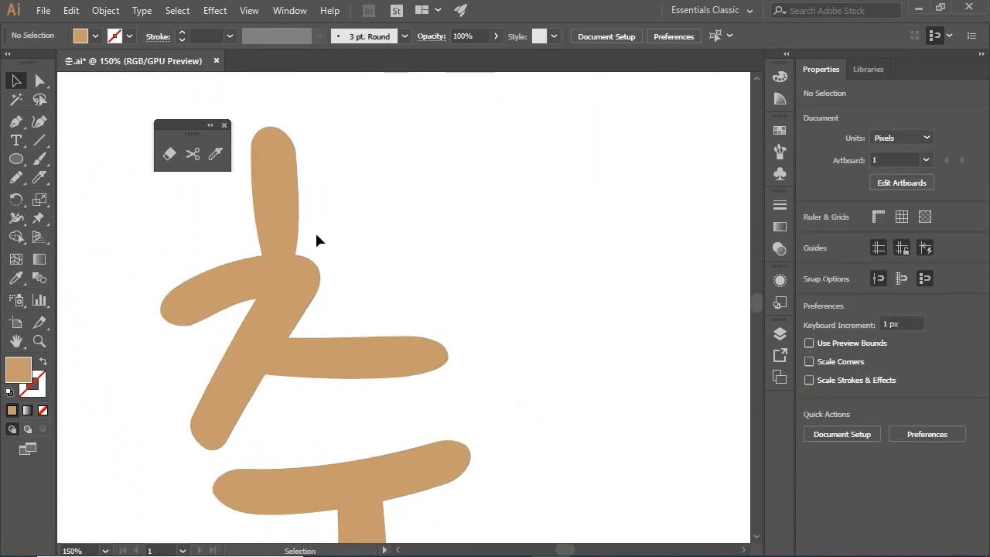
left_click(15, 159)
left_click_drag(479, 117, 654, 292)
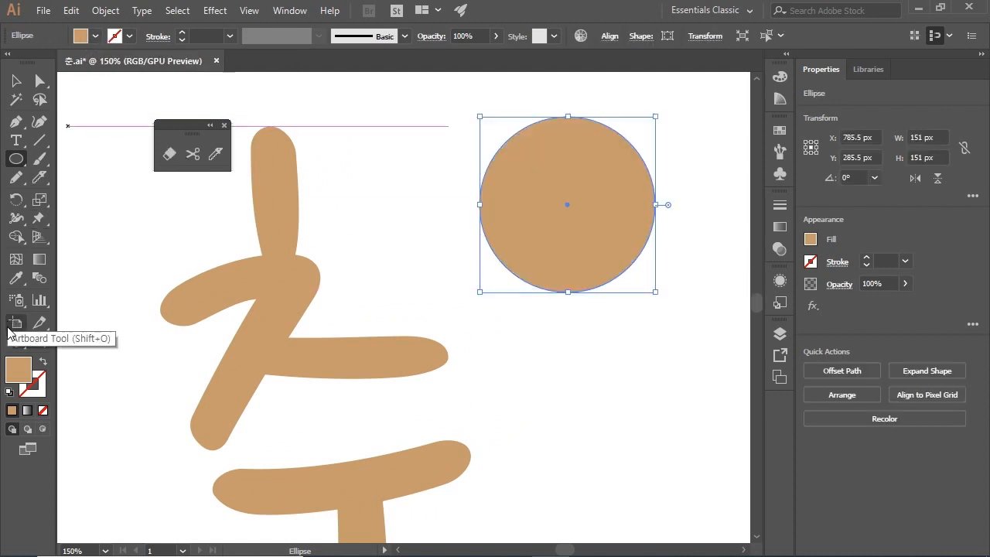
Give the circle a black stroke with a weight of 4 pt.
left_click(40, 386)
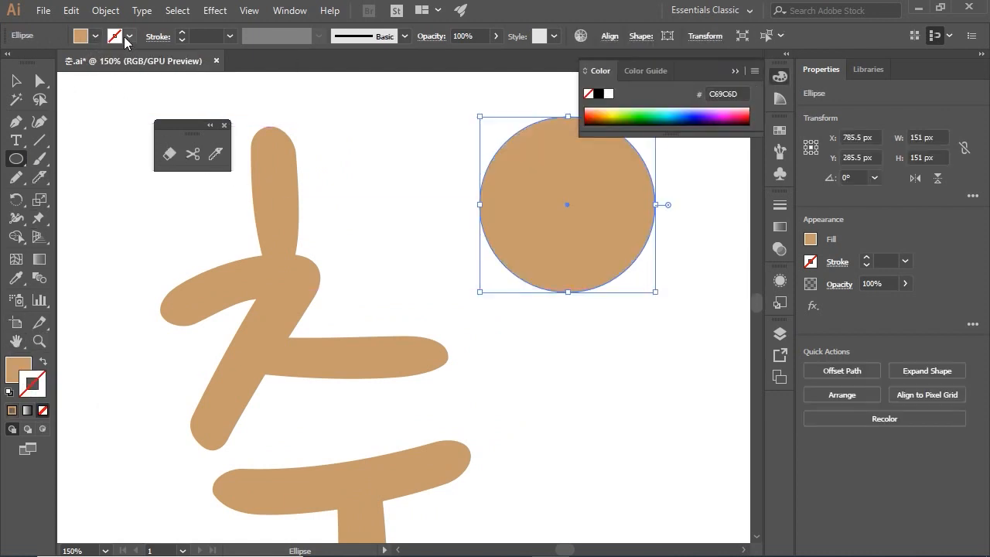
left_click(129, 36)
left_click(44, 63)
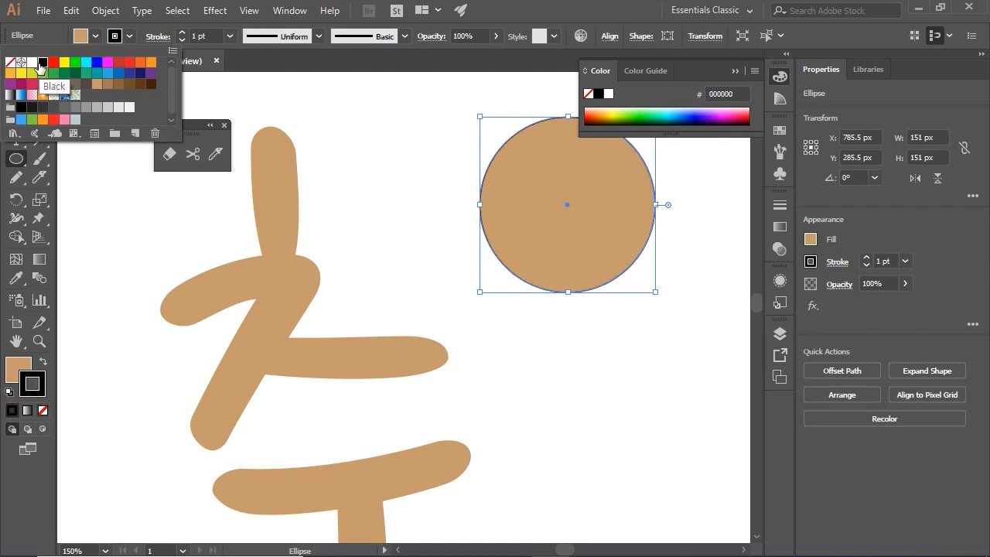
left_click(182, 32)
left_click(182, 32)
left_click(182, 32)
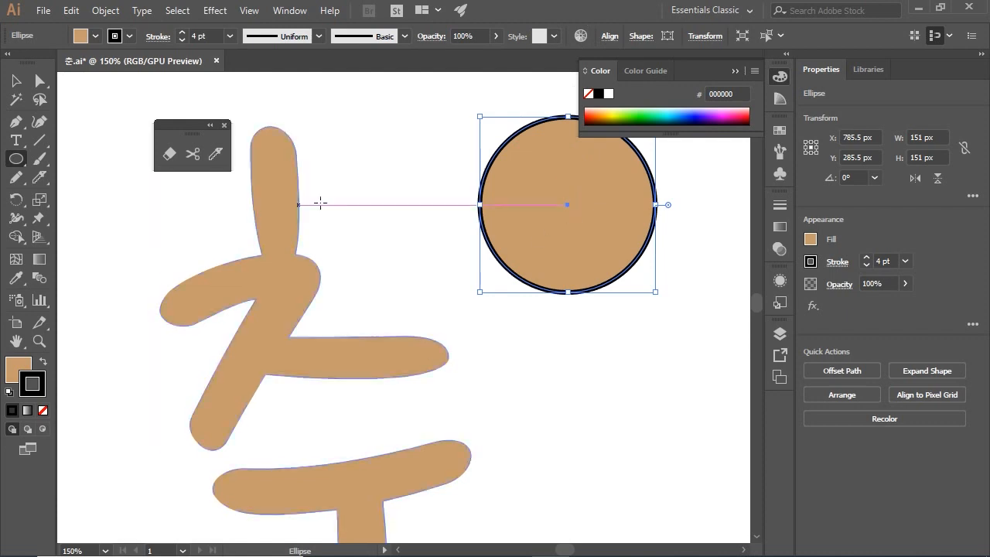
Close the floating group of eraser, scissors and knife tools and deselect the circle.
left_click_drag(538, 216, 467, 267)
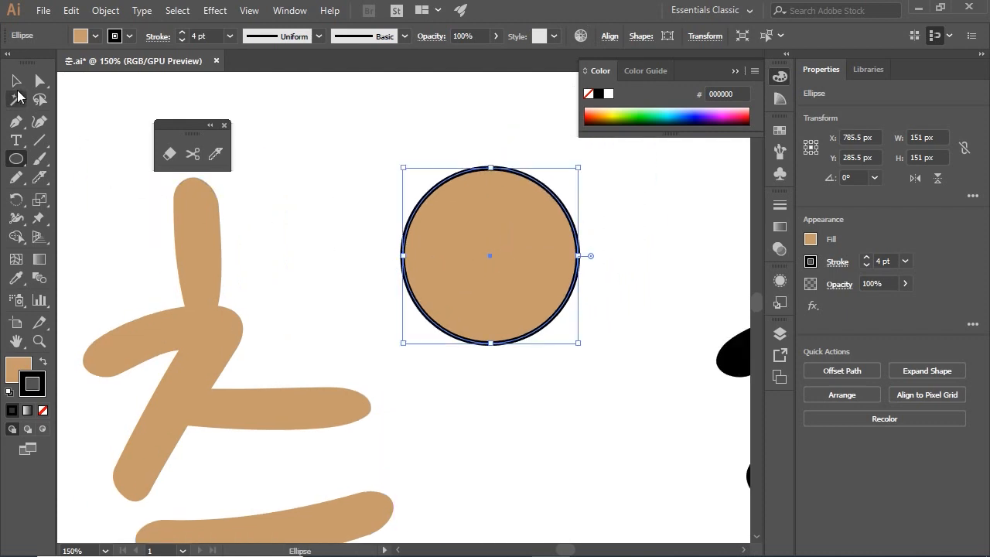
key("v")
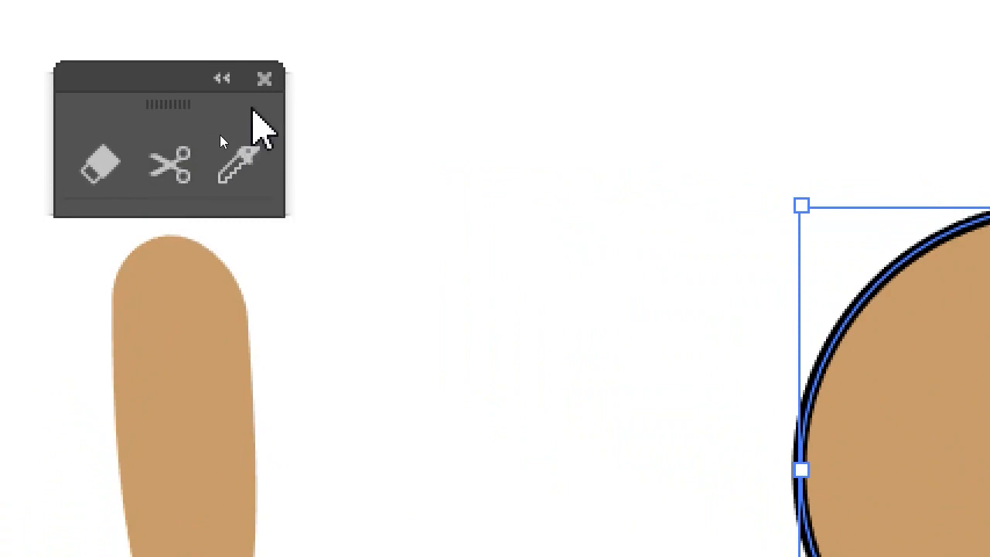
left_click(261, 87)
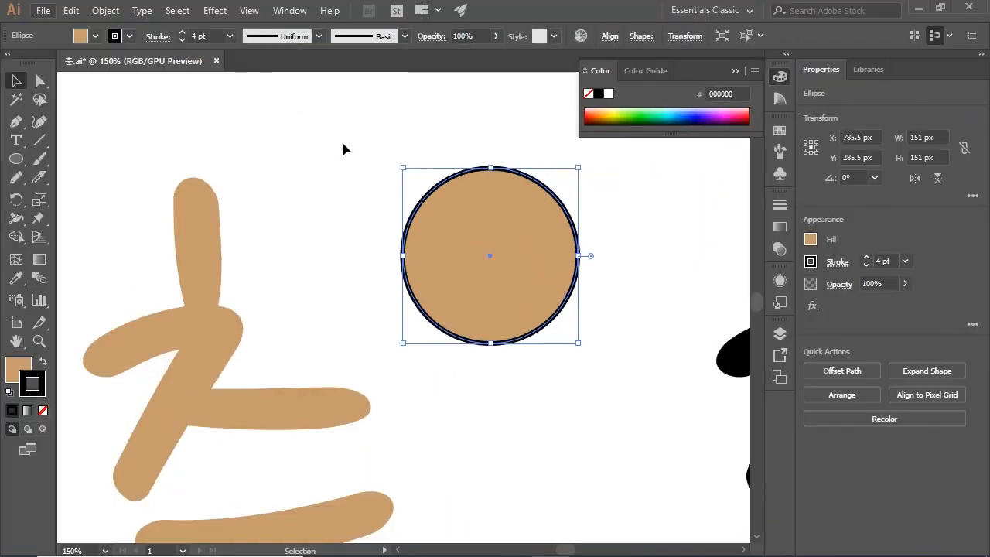
left_click(342, 148)
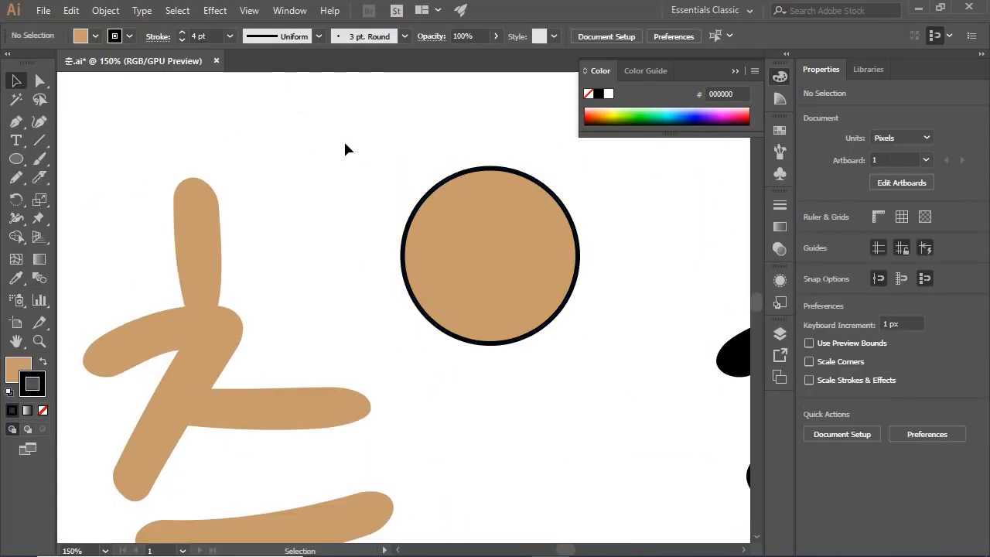
left_click(518, 213)
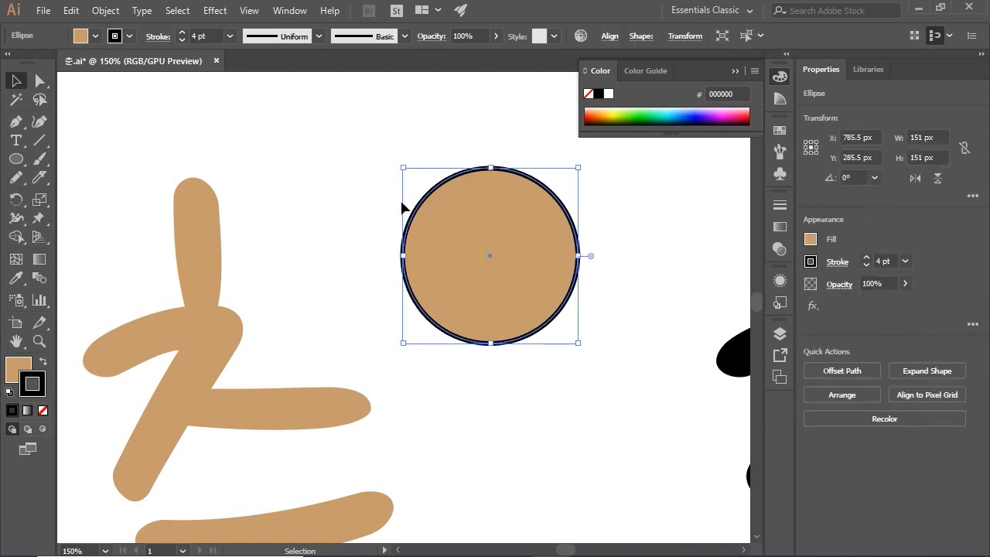
left_click(366, 156)
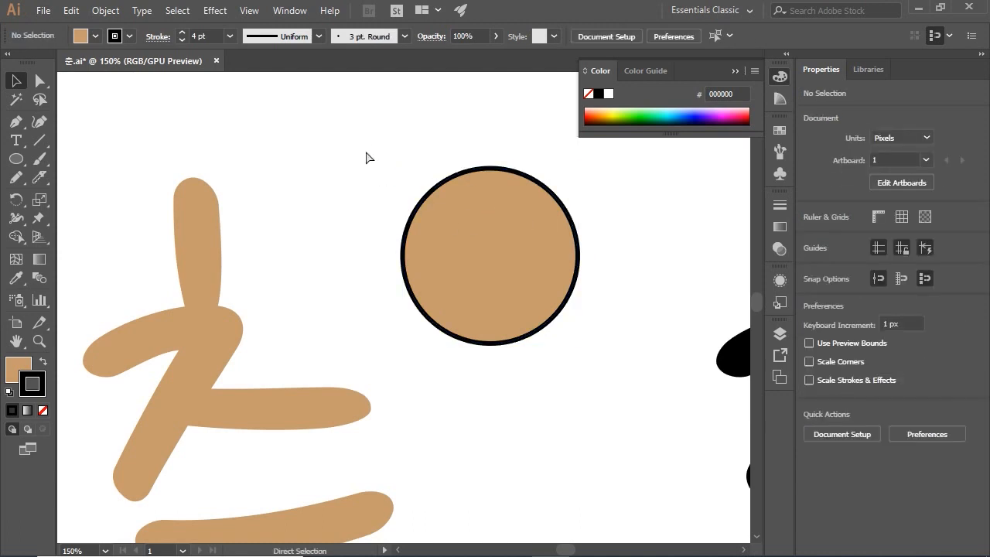
key("ctrl+a")
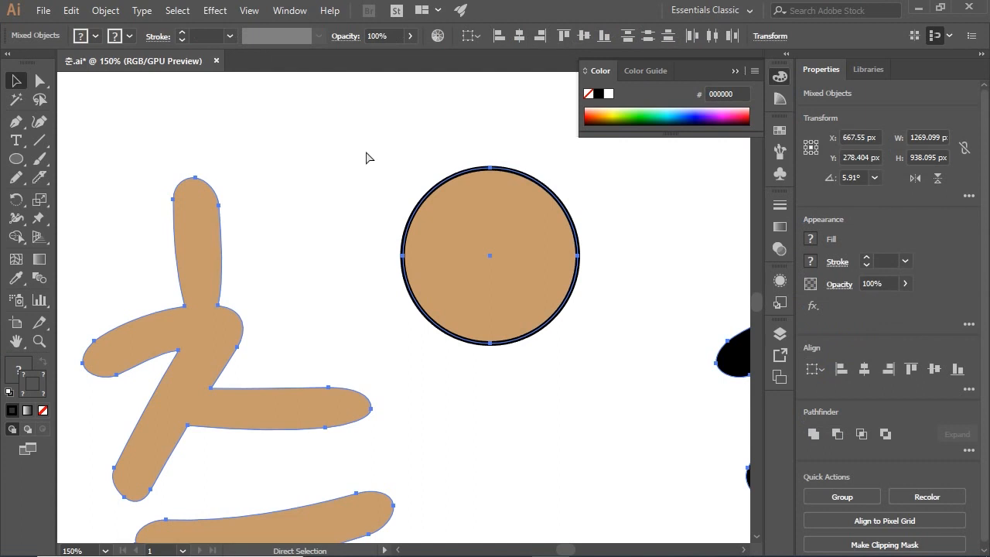
left_click(367, 158)
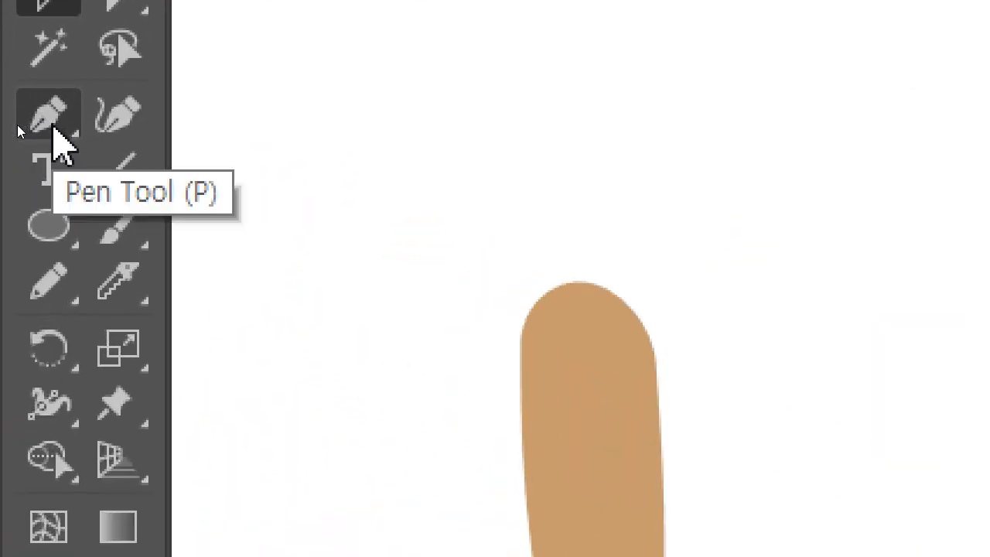
Prepare the Pen tool to draw with no fill and no stroke.
left_click(17, 125)
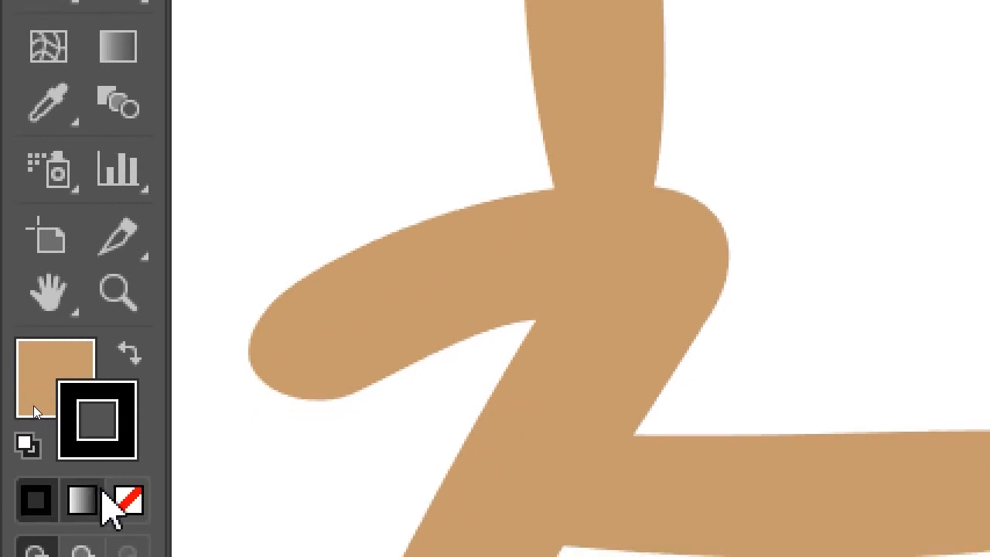
left_click(129, 501)
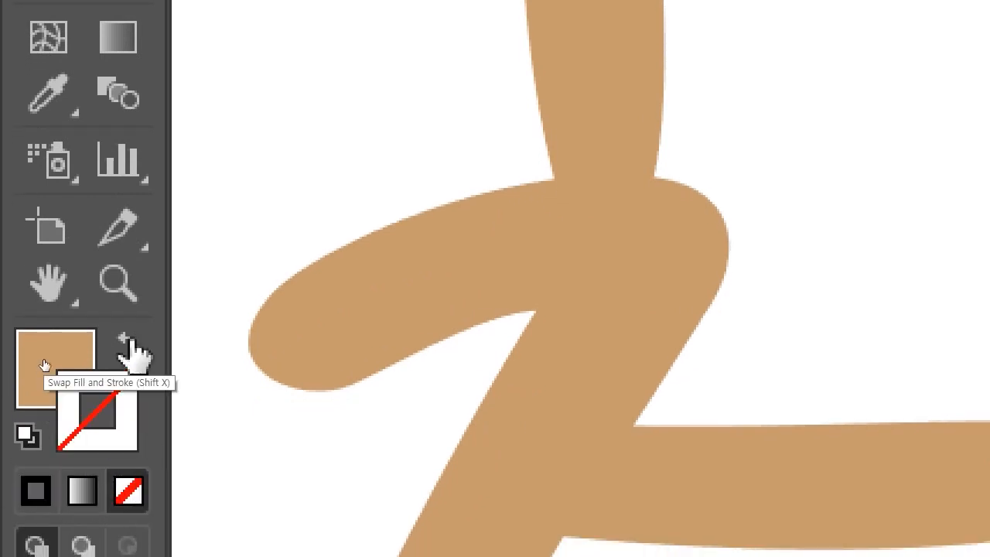
left_click(129, 354)
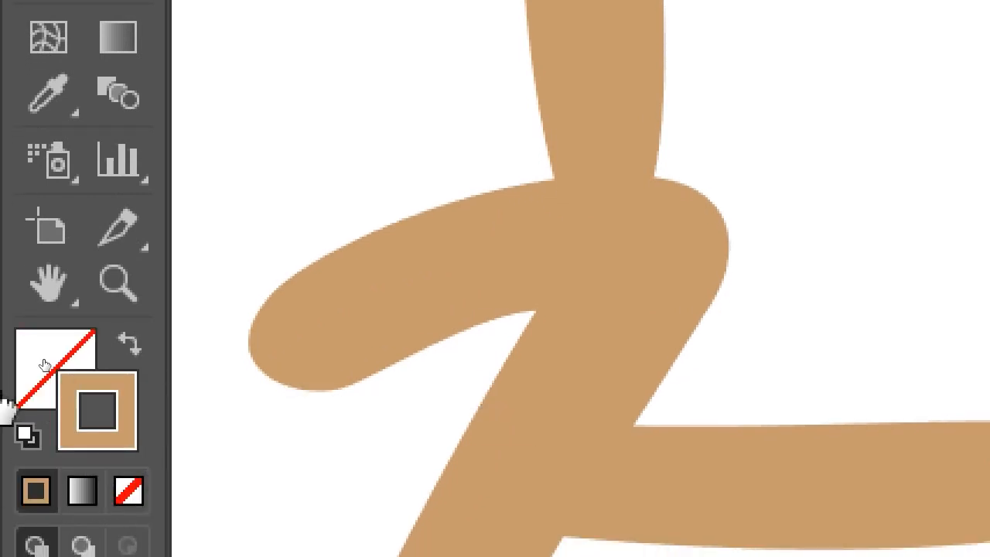
left_click(129, 490)
left_click(103, 417)
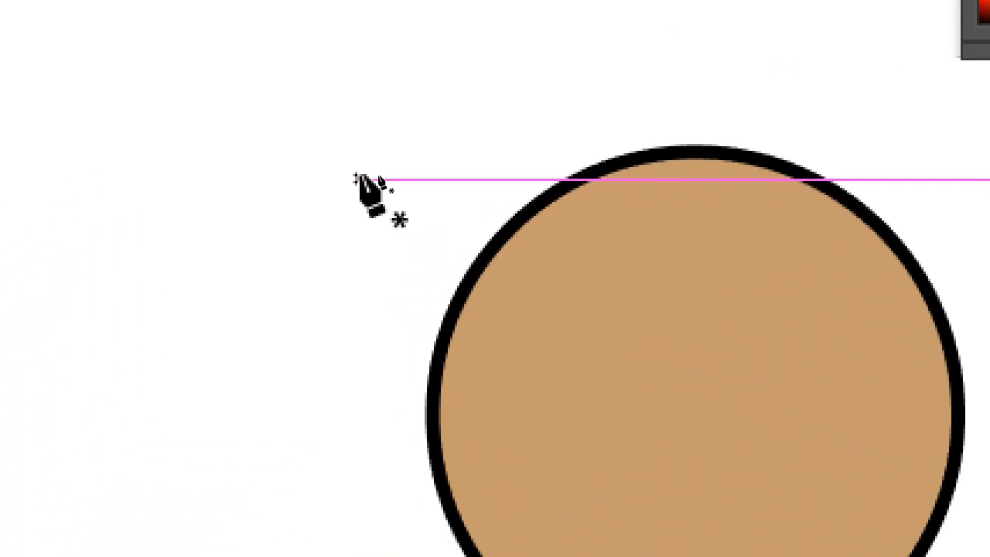
Draw an open Pen path about 172 by 143 px diagonally across the circle, from upper left to lower right, with a curved bulge mid-way.
left_click(360, 179)
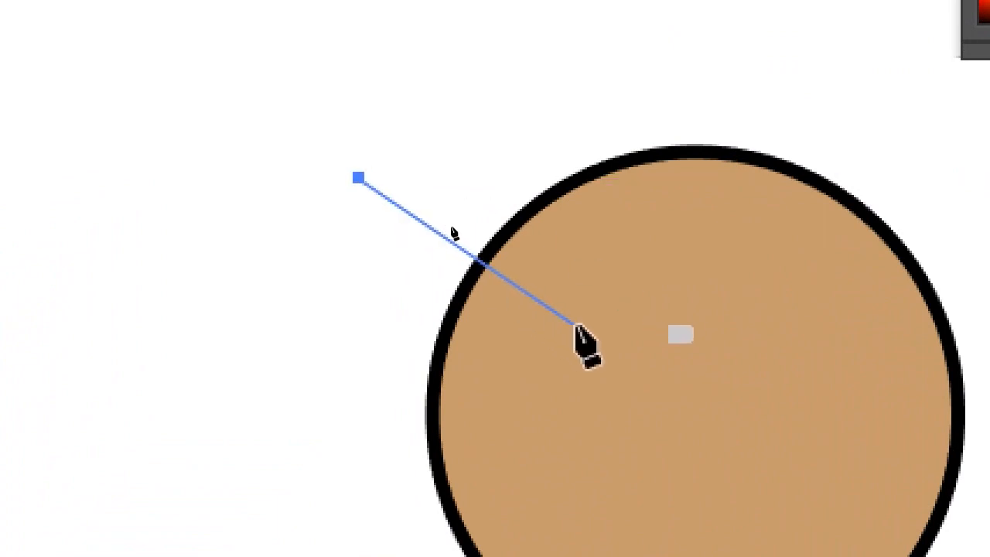
left_click(585, 345)
left_click_drag(754, 365, 855, 456)
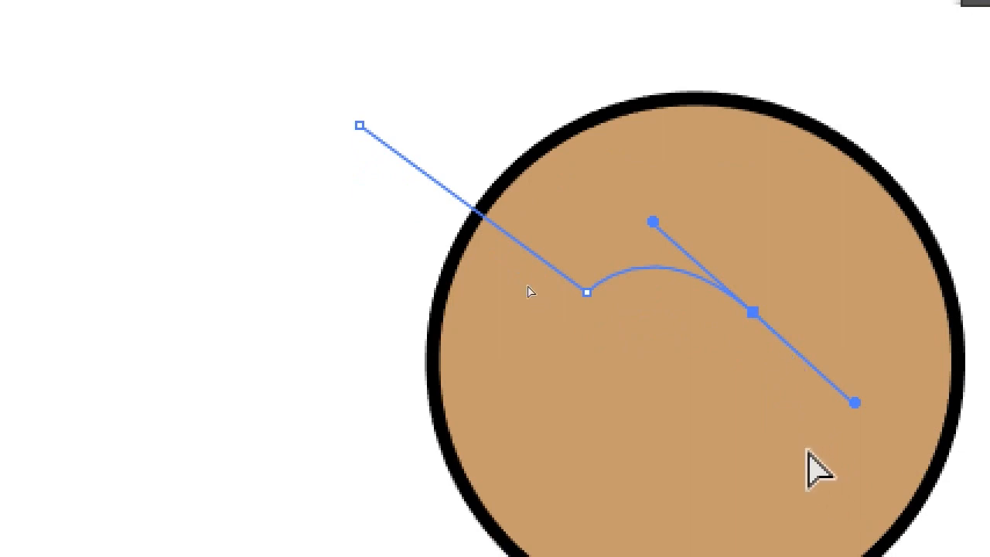
key("ctrl+y")
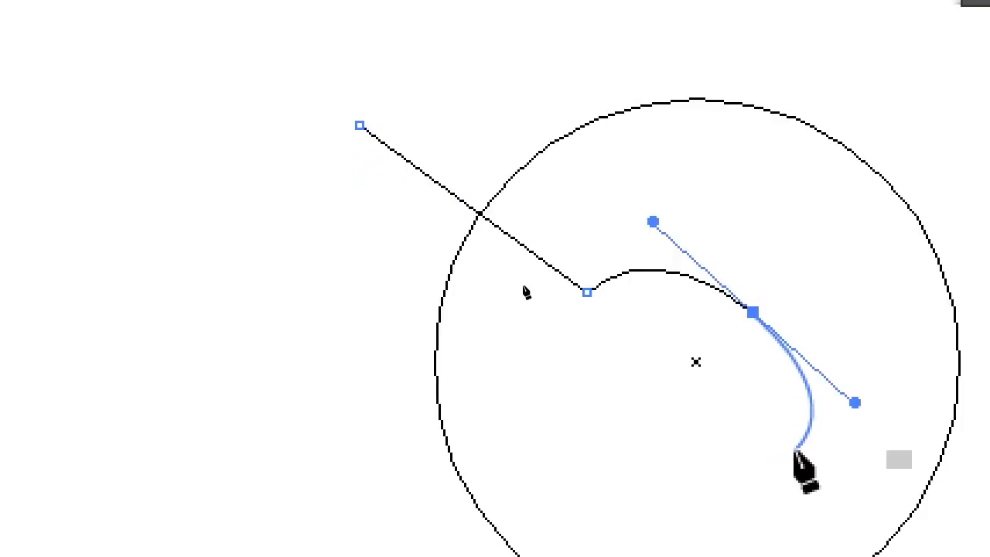
left_click_drag(768, 479, 850, 507)
left_click(857, 482)
left_click(861, 373, "ctrl")
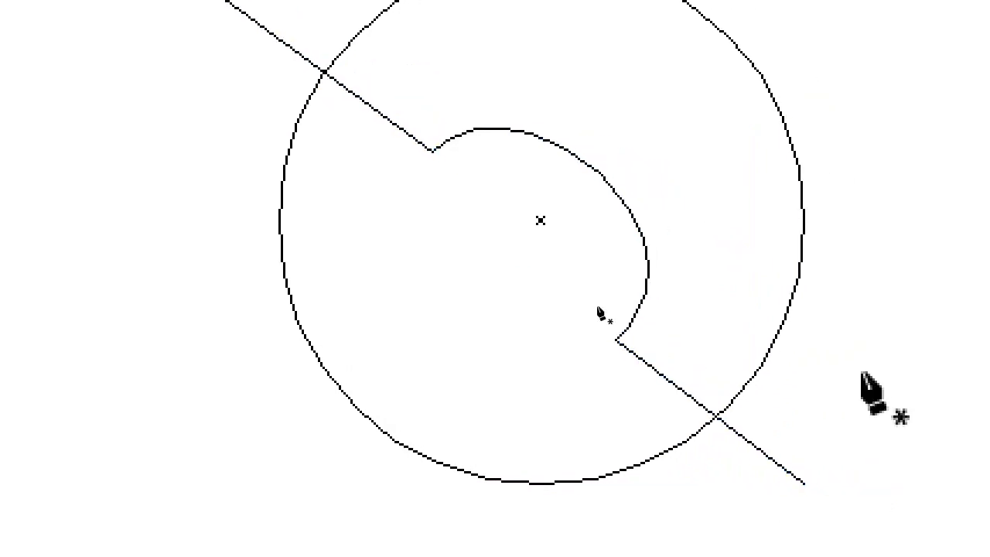
Draw a second invisible open Pen path across the circle, from outside its upper right, bending inside, to just beyond its lower left edge.
left_click(612, 177)
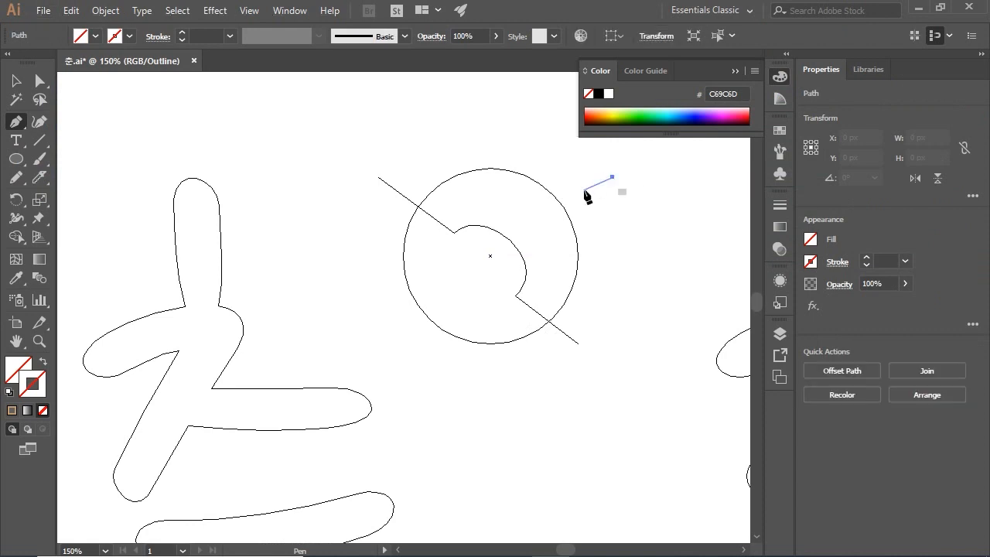
left_click_drag(535, 204, 423, 340)
left_click(422, 339)
left_click(610, 309, "ctrl")
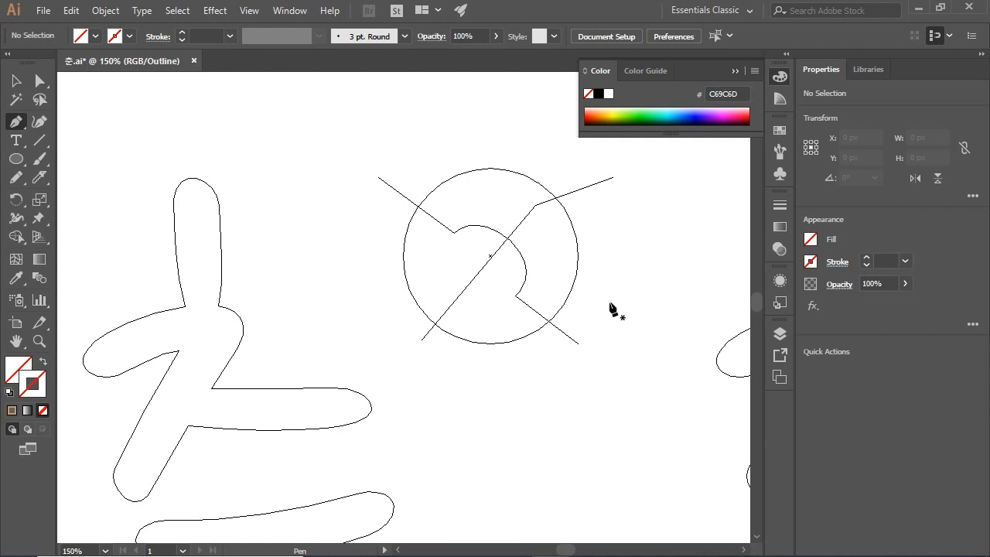
Return to the full-colour preview and give the first curved path a red FF0000 stroke.
left_click(16, 80)
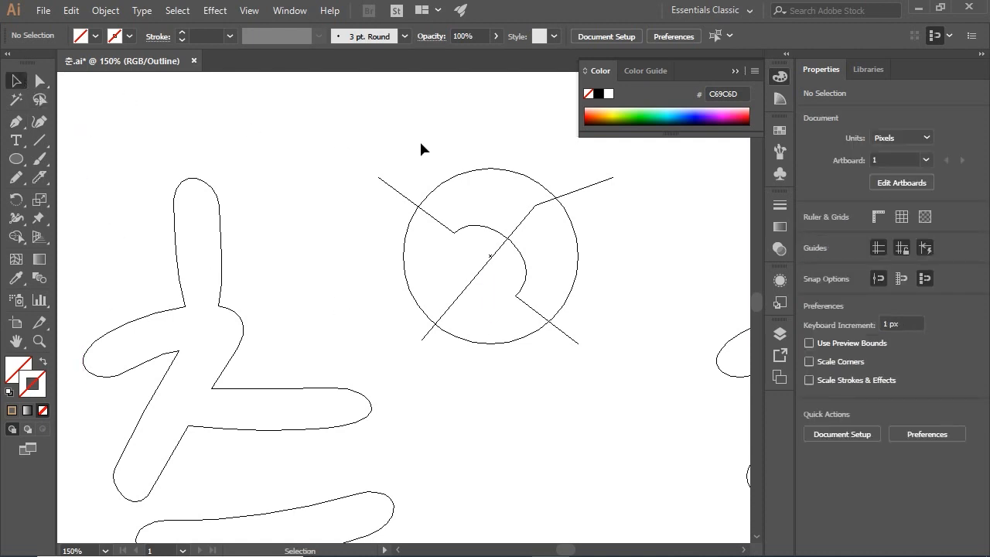
key("ctrl+y")
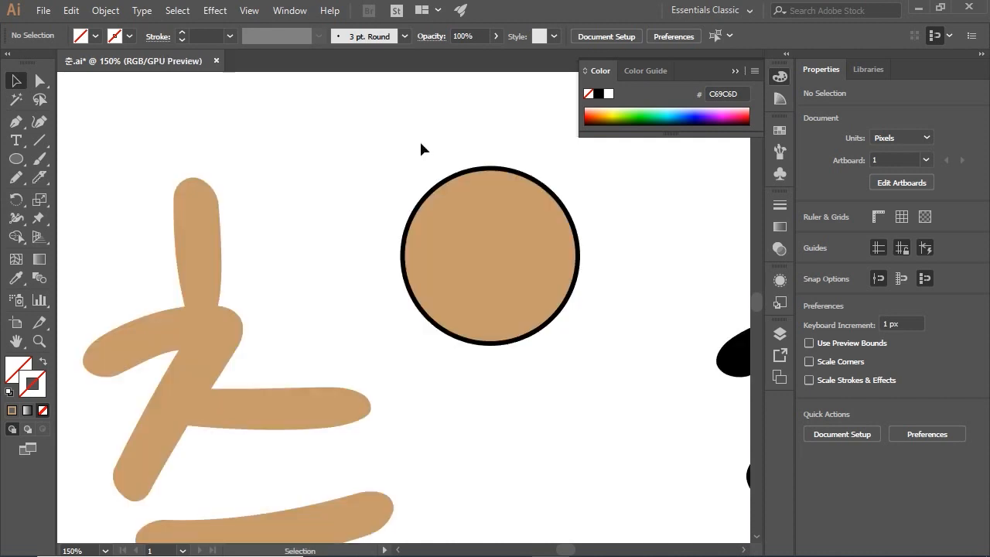
left_click_drag(389, 194, 395, 208)
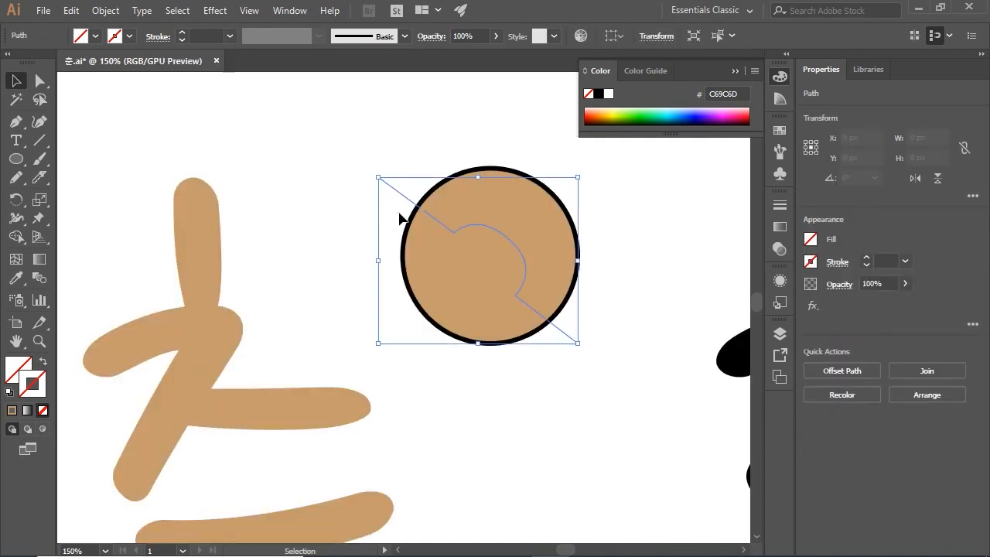
left_click(130, 36)
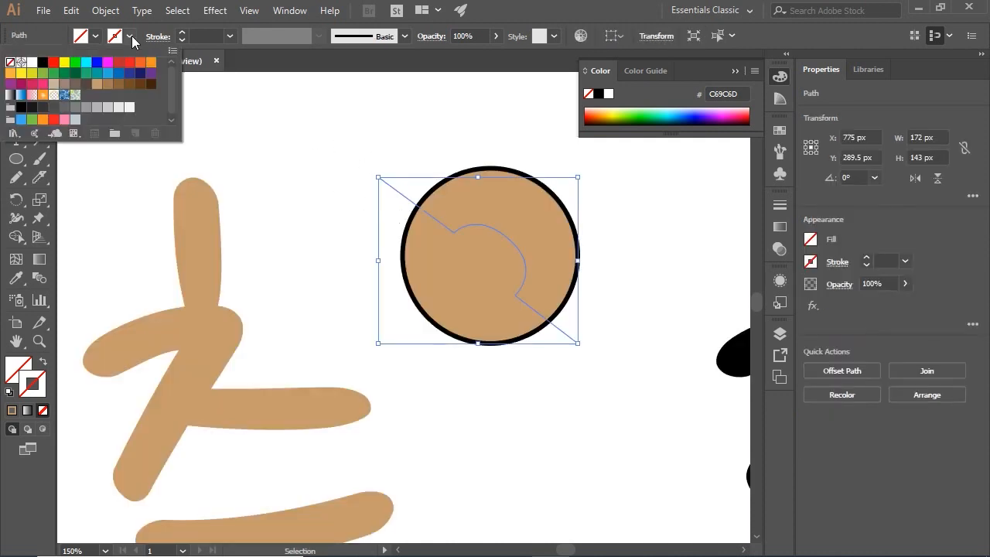
left_click(52, 62)
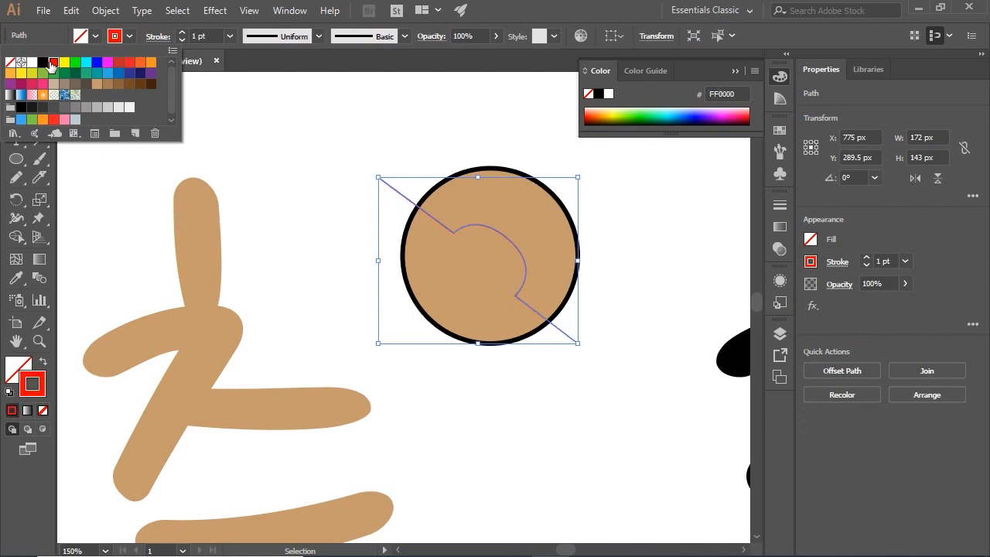
left_click(433, 119)
left_click(484, 130)
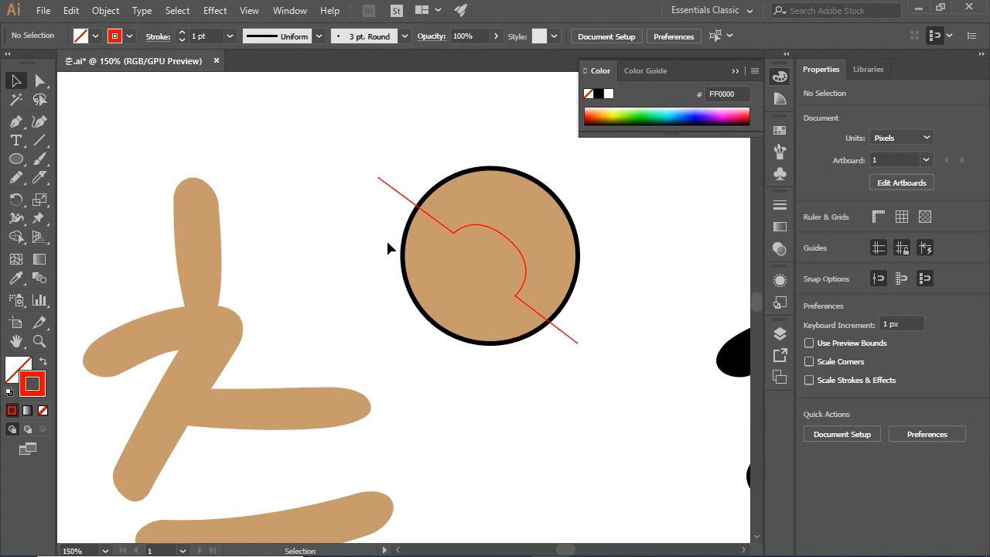
Select the red path together with the circle, hide the color settings and show the floating Pathfinder options.
key("alt")
key("ctrl+alt+a")
left_click(387, 140)
left_click(405, 195)
left_click(447, 187, "shift")
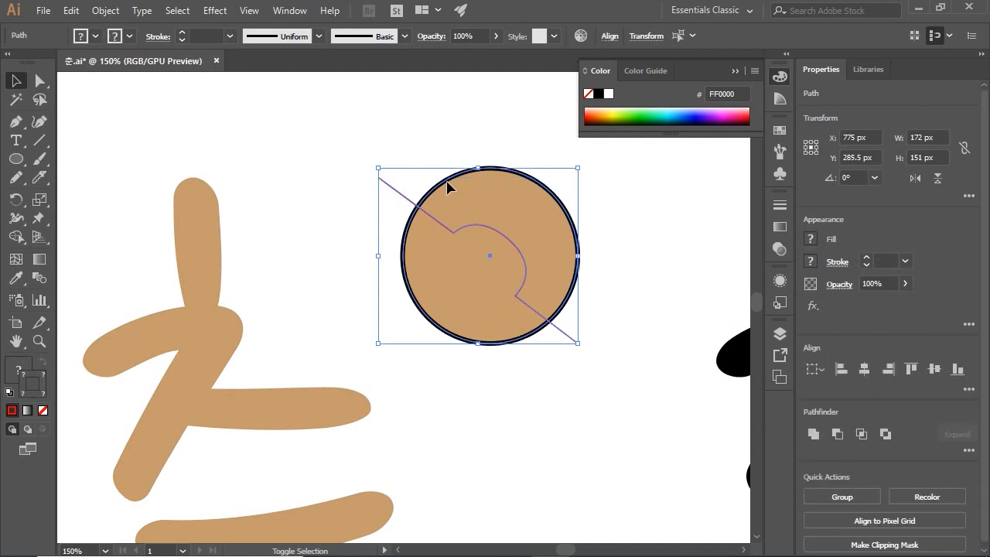
left_click(736, 74)
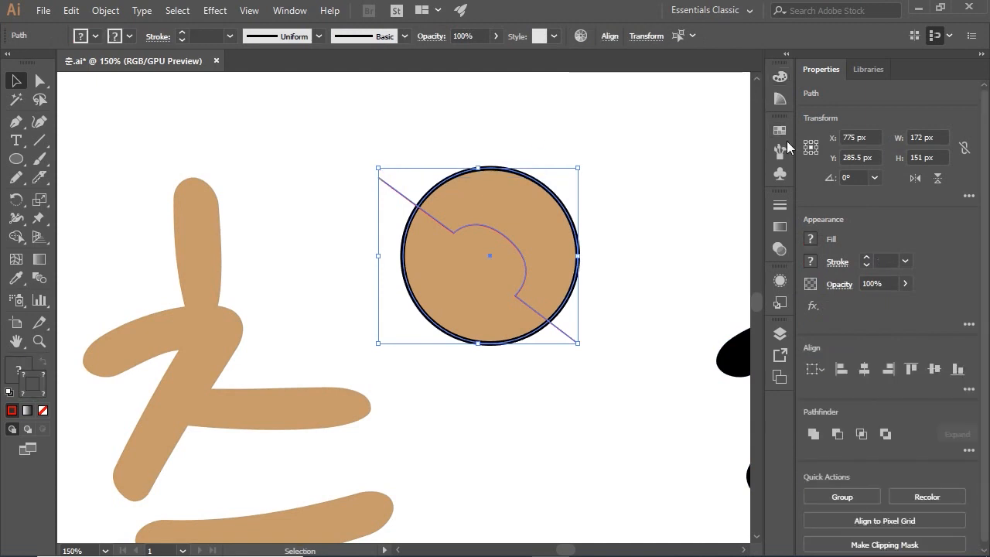
key("ctrl+shift+F9")
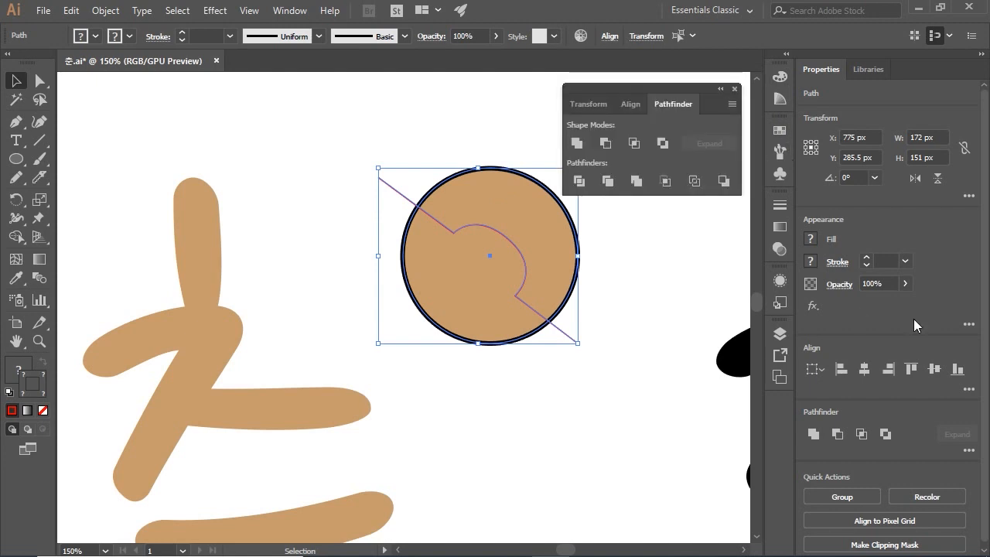
scroll(965, 513, "down", 1)
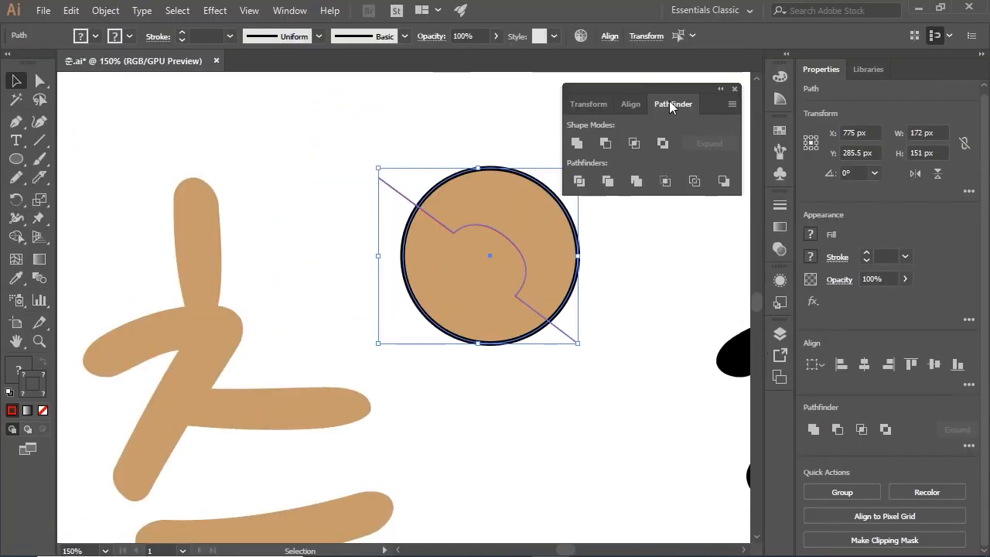
Deselect everything and place the floating Pathfinder options over the brown letter's top stroke, beside the circle.
key("ctrl+shift+a")
mouse_move(663, 87)
left_mouse_down()
mouse_move(300, 132)
mouse_move(283, 173)
left_mouse_up()
left_click(176, 232)
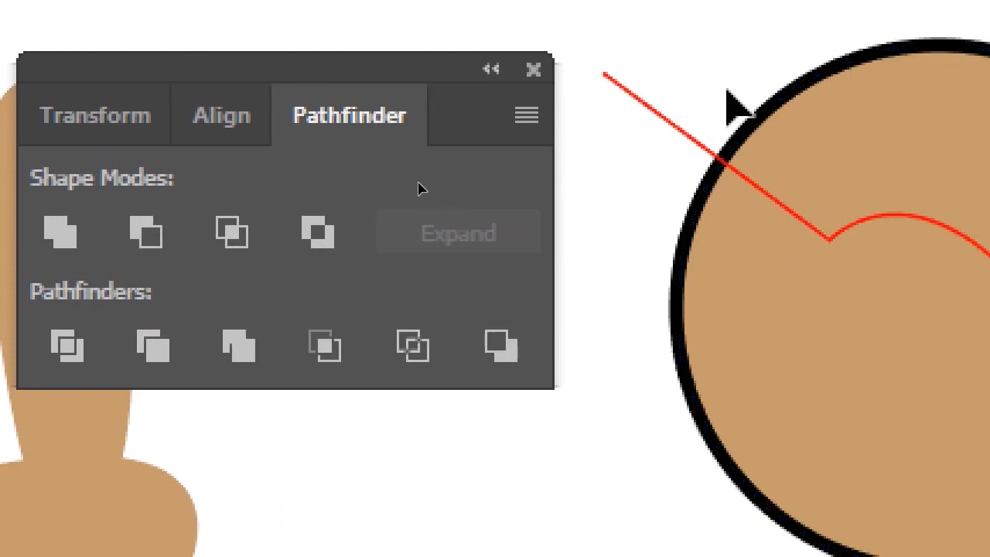
left_click_drag(877, 64, 894, 225)
left_click_drag(722, 231, 722, 232)
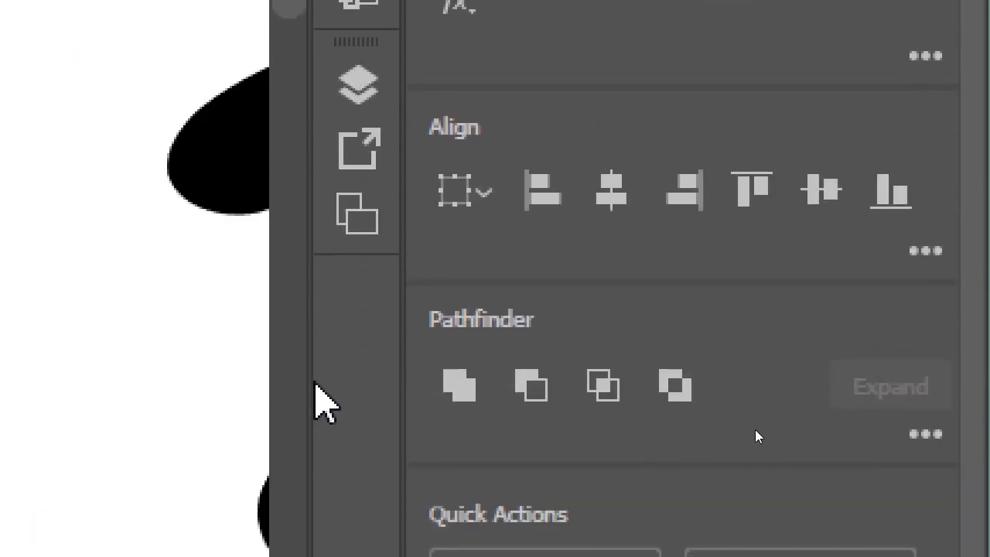
left_click(203, 365)
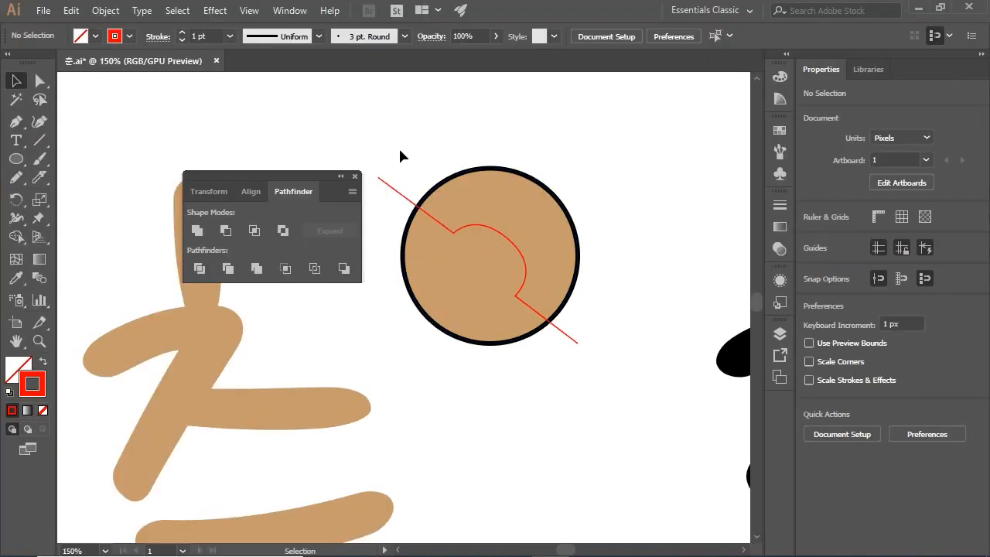
Divide the circle along the red curved path with Pathfinder, leaving the second invisible path out of the selection.
left_click_drag(400, 151, 428, 223)
key("ctrl+y")
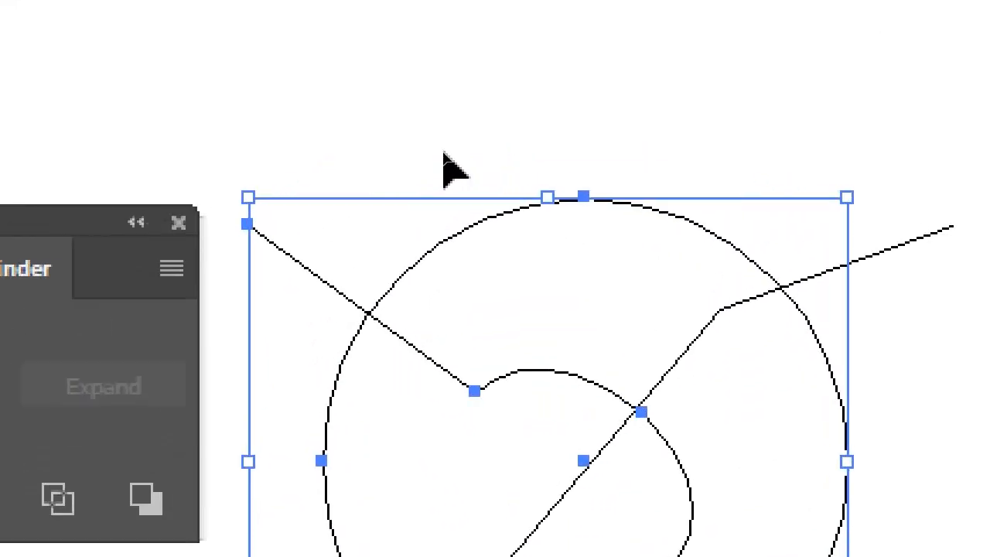
left_click(437, 153)
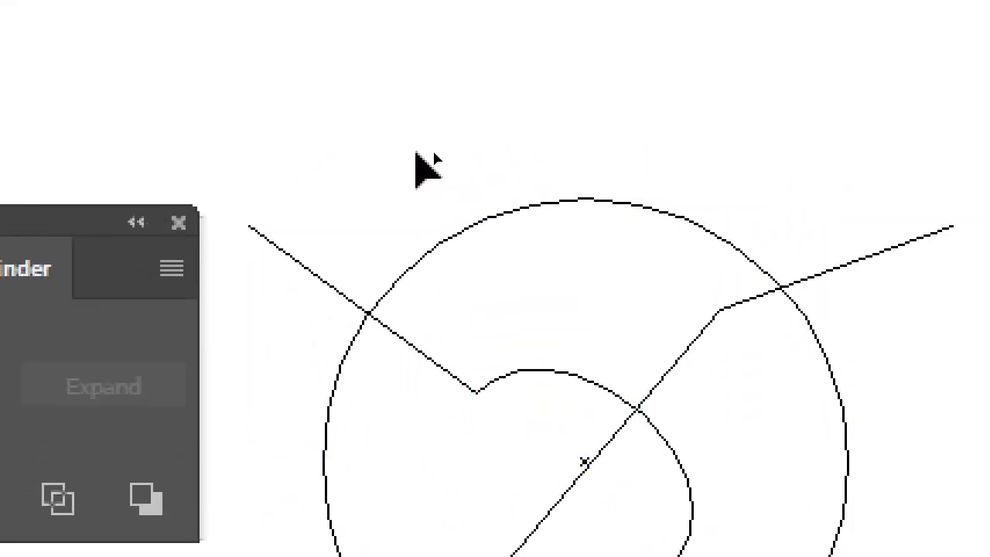
left_click_drag(406, 215, 328, 487)
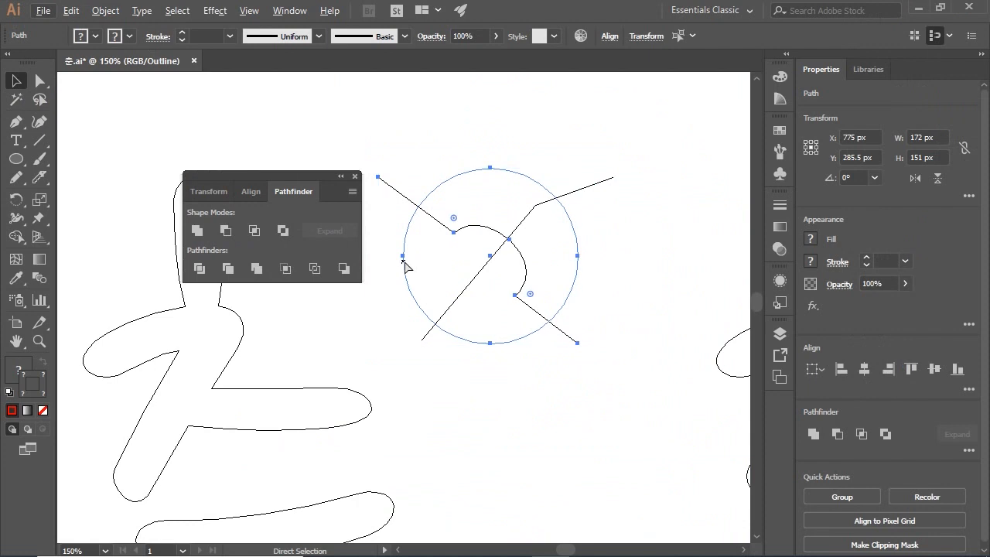
key("ctrl+y")
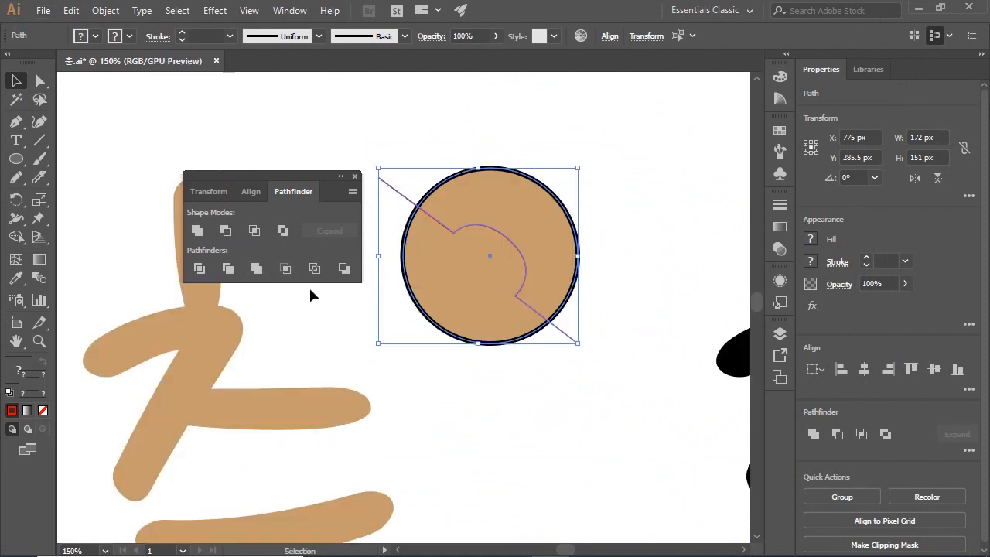
left_click(968, 450)
left_click(969, 450)
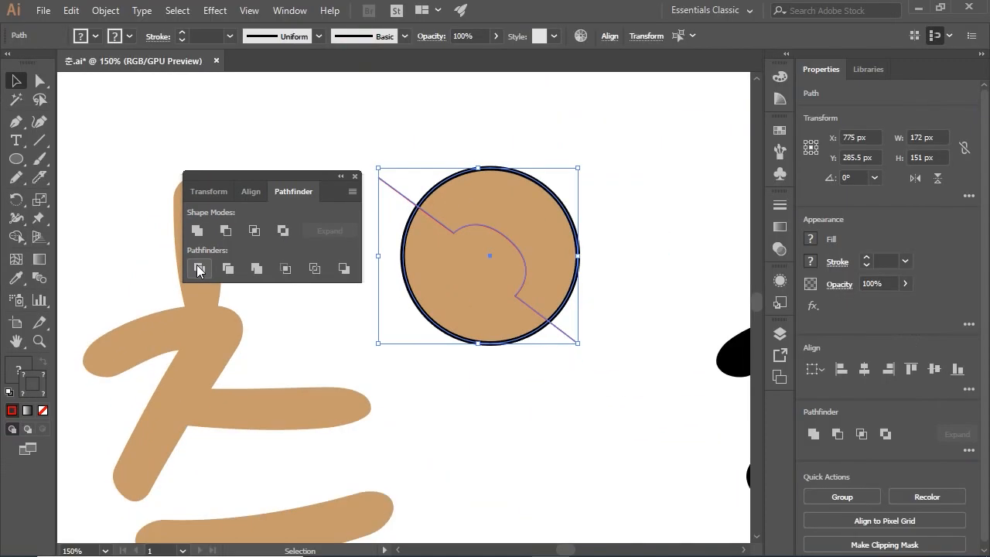
left_click(198, 268)
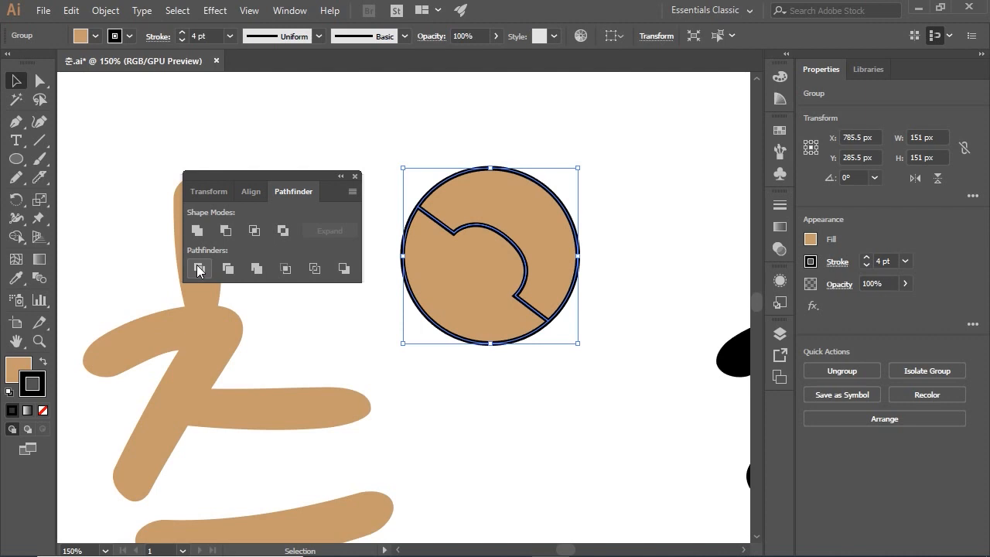
left_click(462, 135)
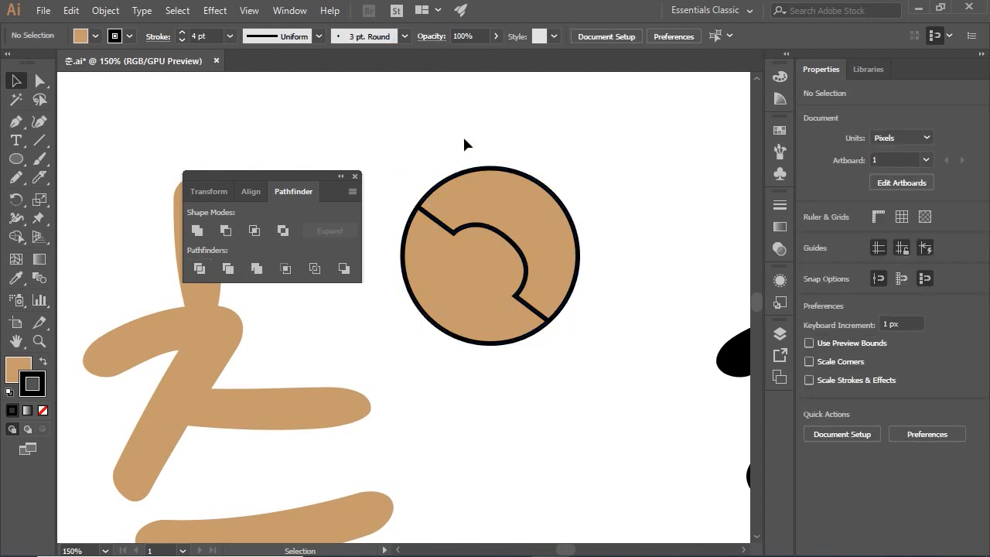
Directly select only the circle's upper-right piece and the invisible second path, and split that piece with Pathfinder Divide.
left_click(39, 177)
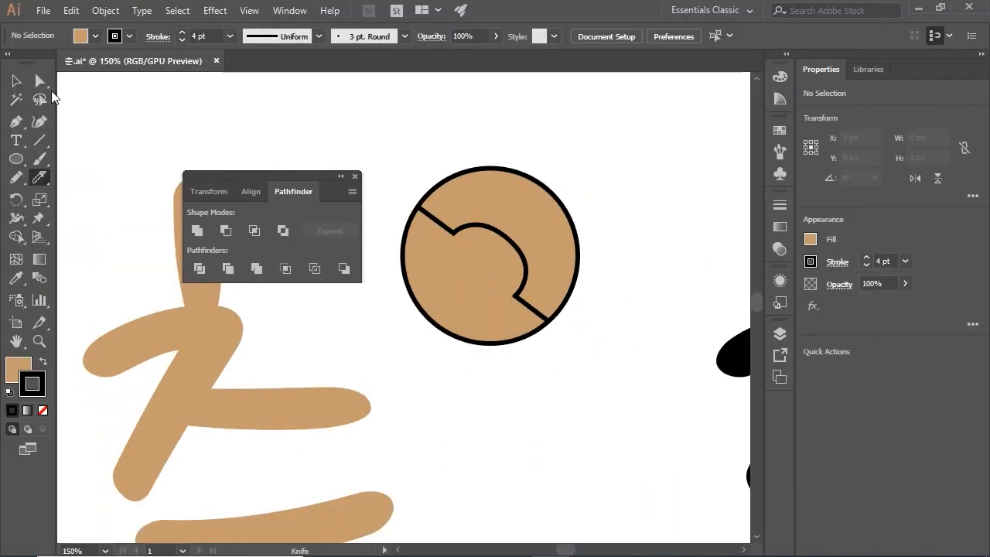
left_click(40, 80)
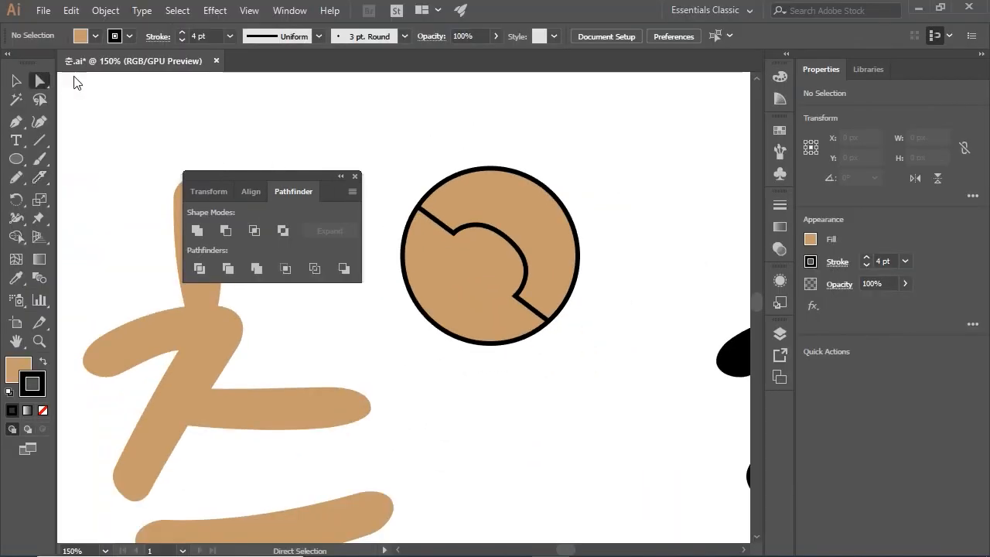
key("ctrl+y")
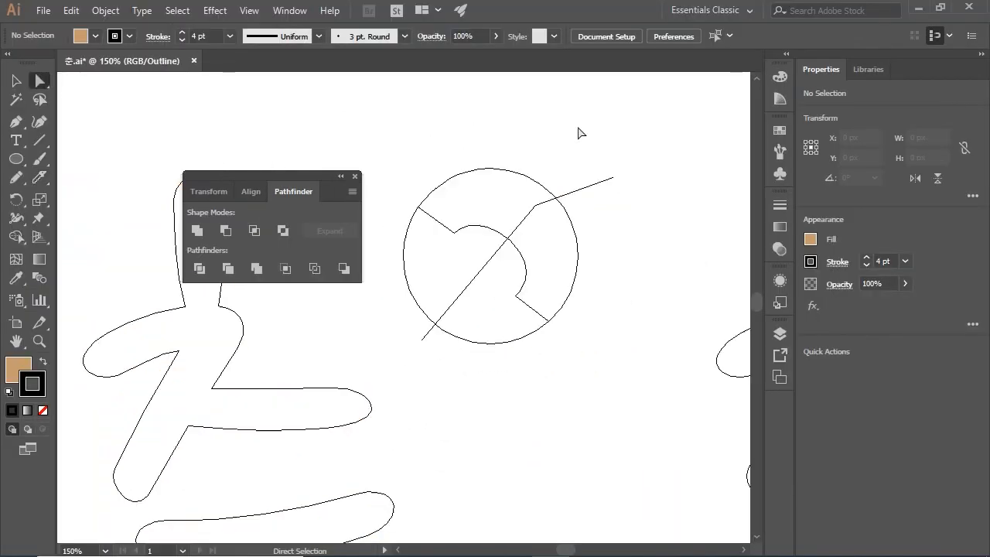
left_click_drag(529, 144, 597, 230)
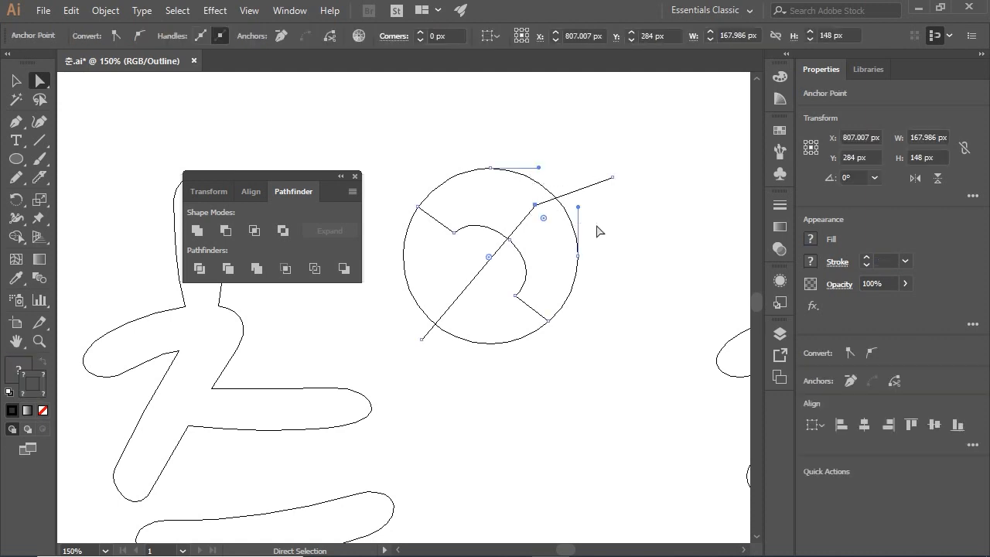
key("ctrl+y")
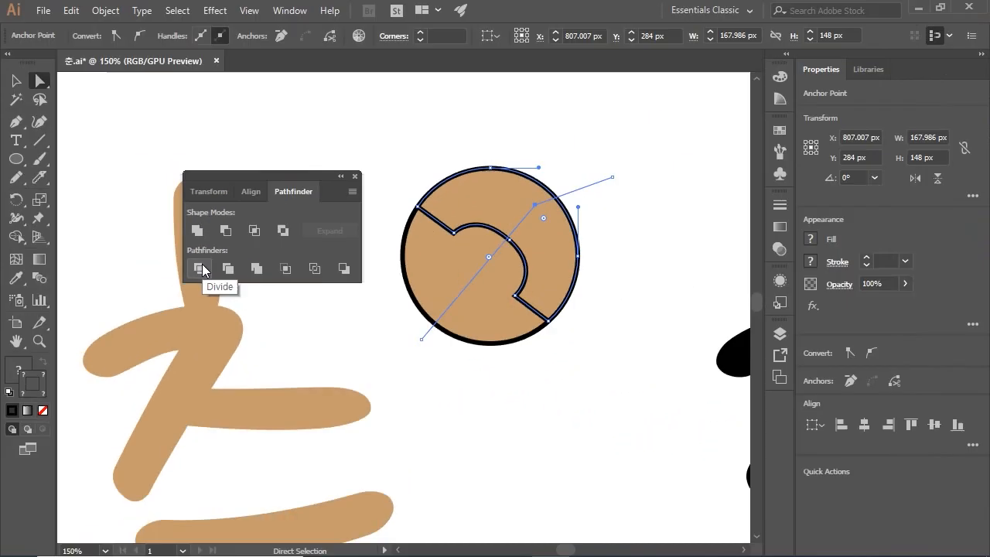
left_click(232, 313)
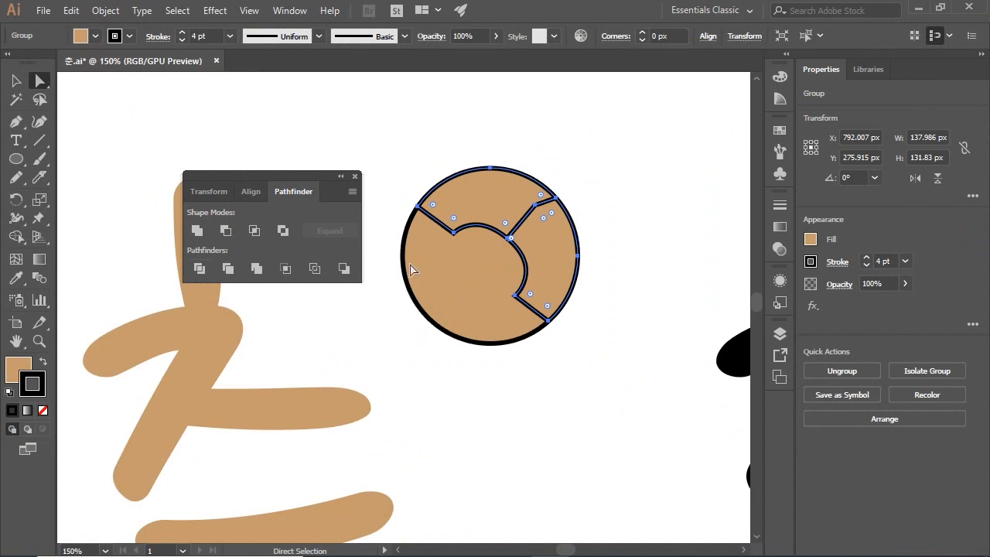
Check the lower-left piece's outline, deselect it and move the floating Pathfinder options up towards the circle.
left_click(424, 320)
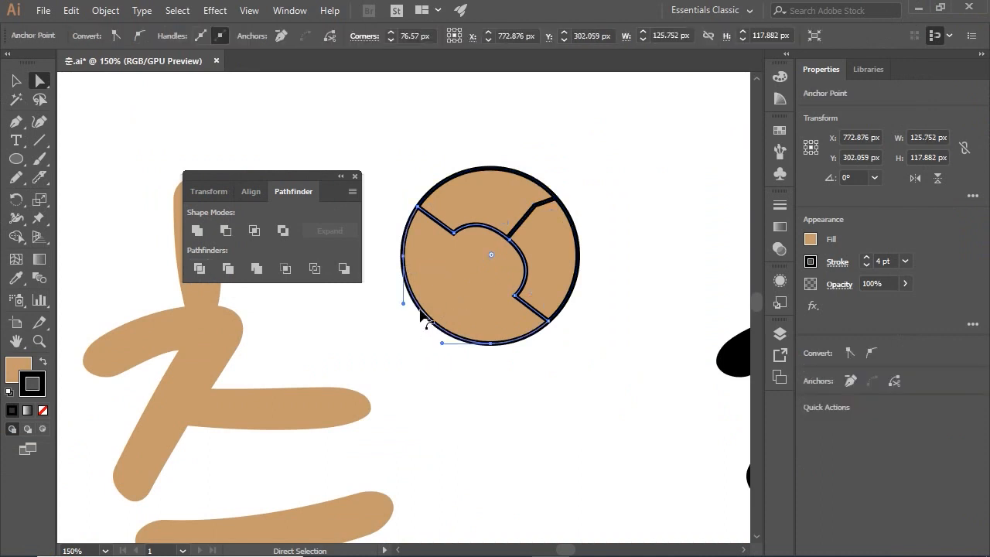
left_click(637, 228)
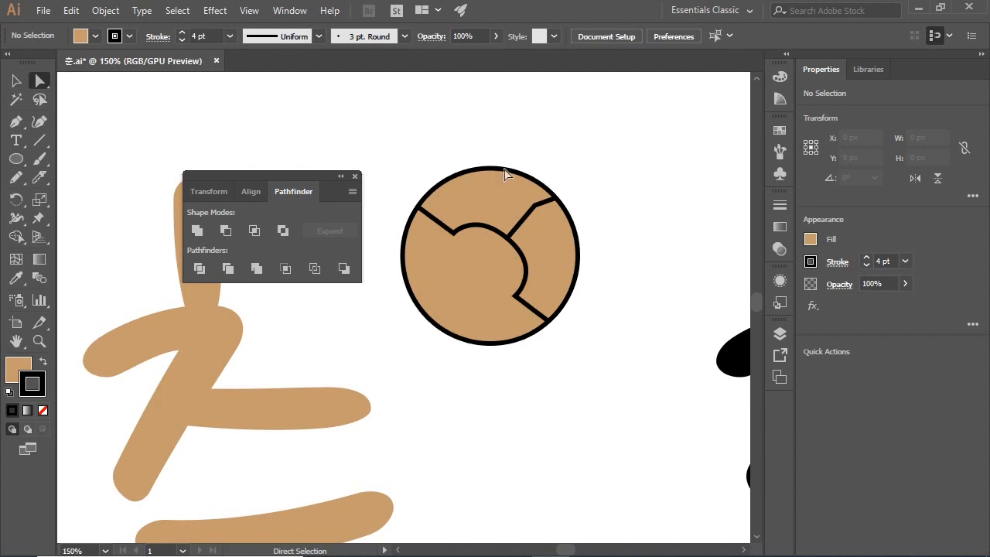
left_click_drag(309, 173, 393, 105)
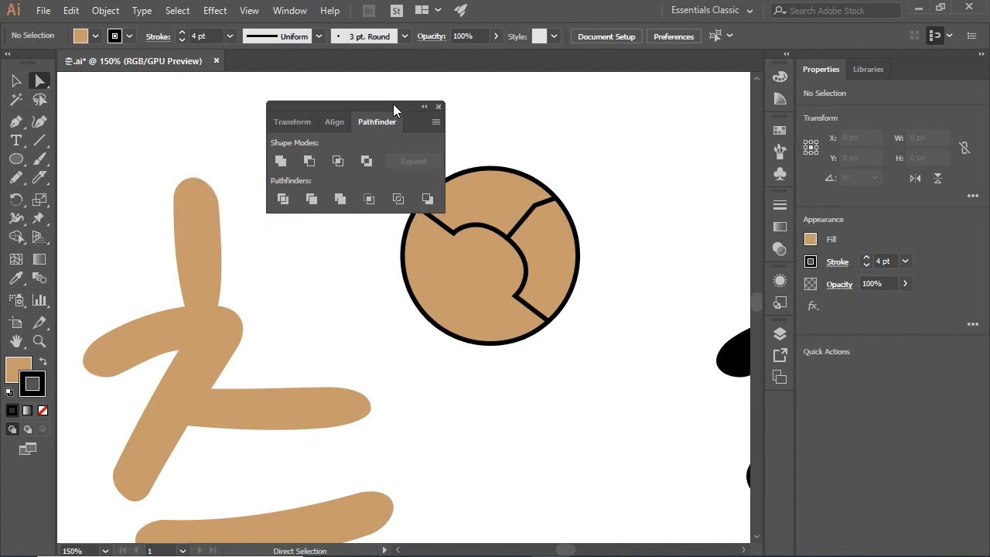
Check the brown lettering's outline, deselect it and move the floating Pathfinder options below the circle.
left_click(206, 259)
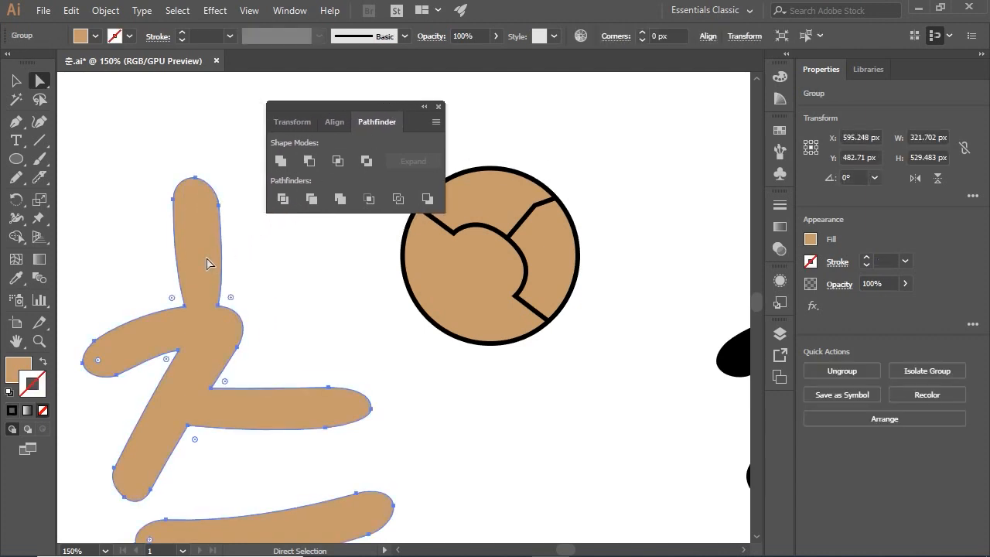
left_click(334, 303)
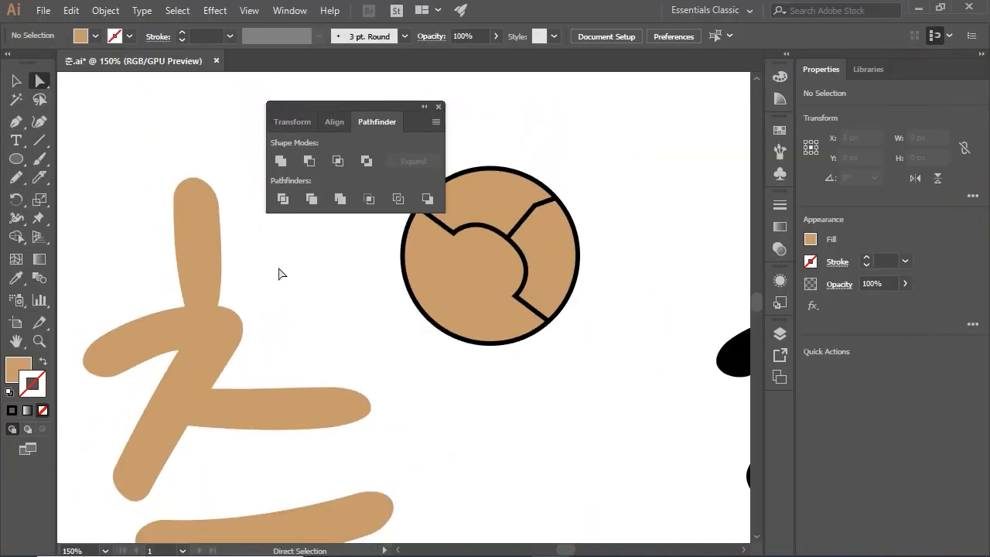
scroll(286, 295, "down", 3)
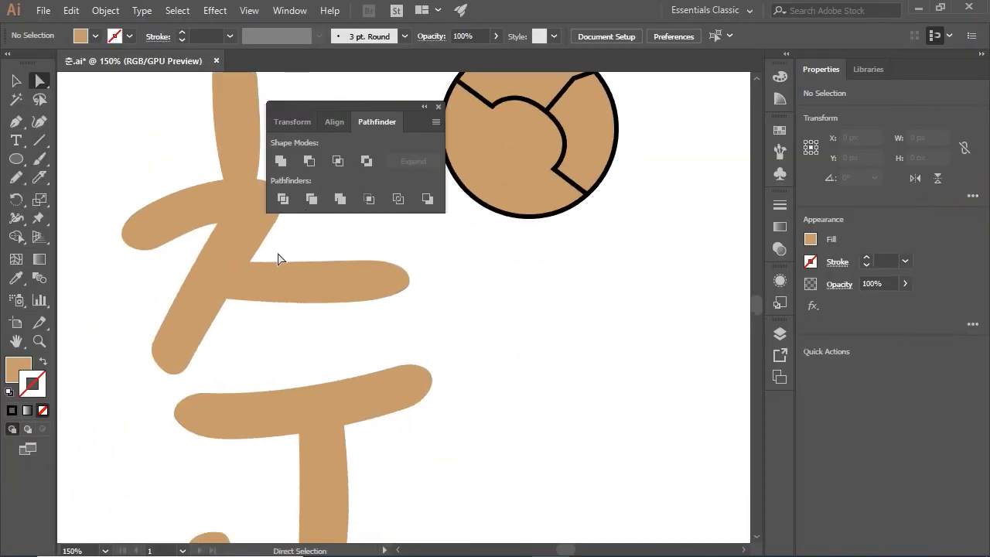
scroll(248, 305, "up", 2)
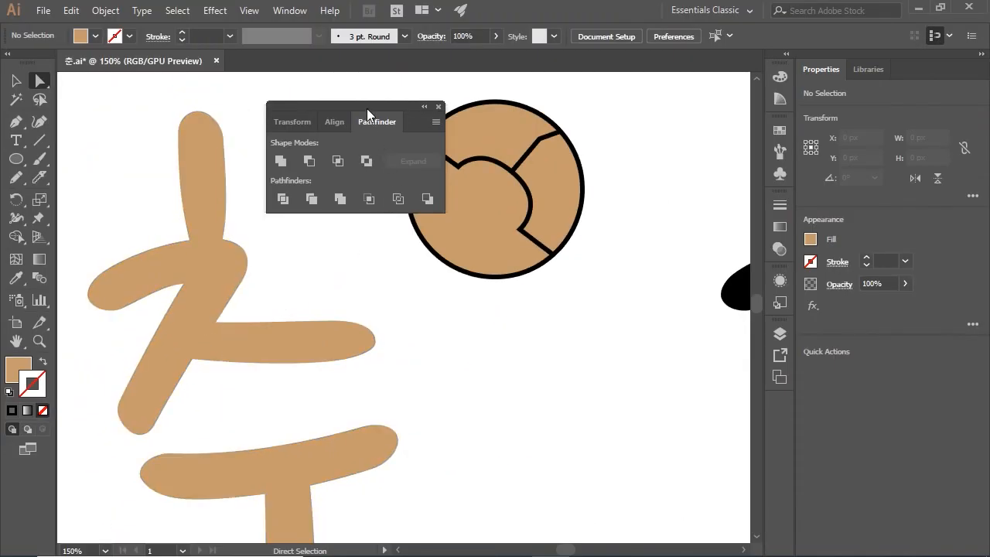
left_click_drag(358, 103, 553, 324)
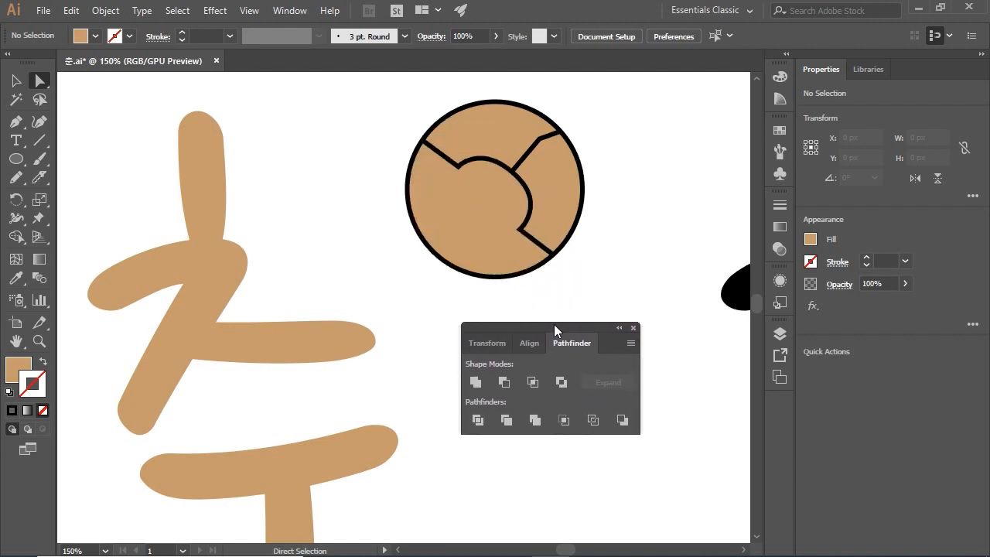
Examine the outline of the brown lettering from its top stroke down to the lowest one, and clear the selection.
left_click(212, 182)
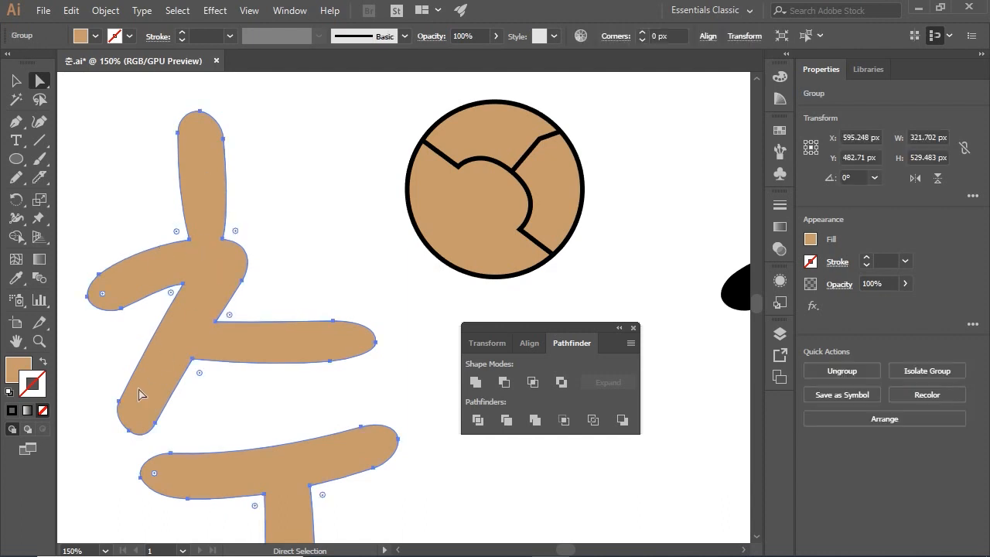
scroll(449, 348, "down", 2)
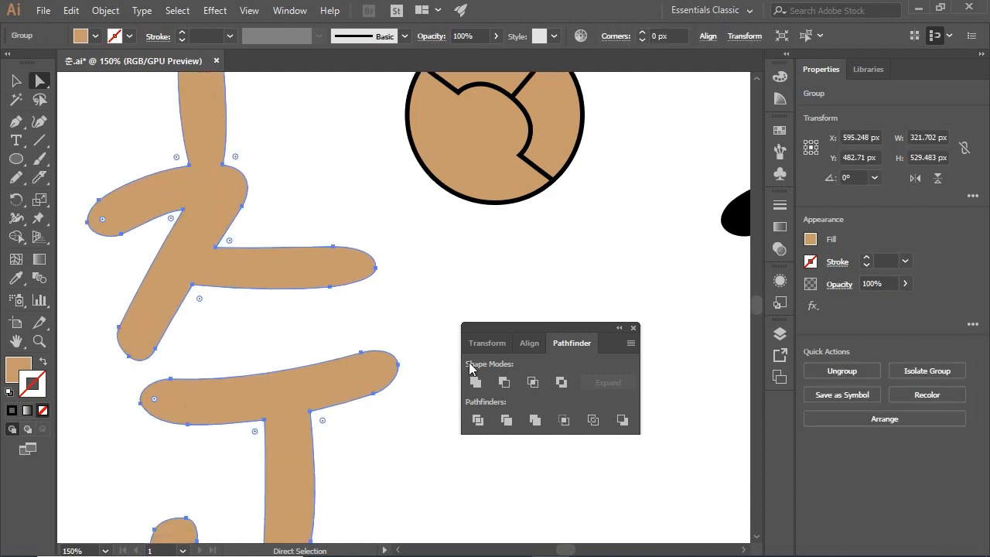
scroll(340, 378, "down", 2)
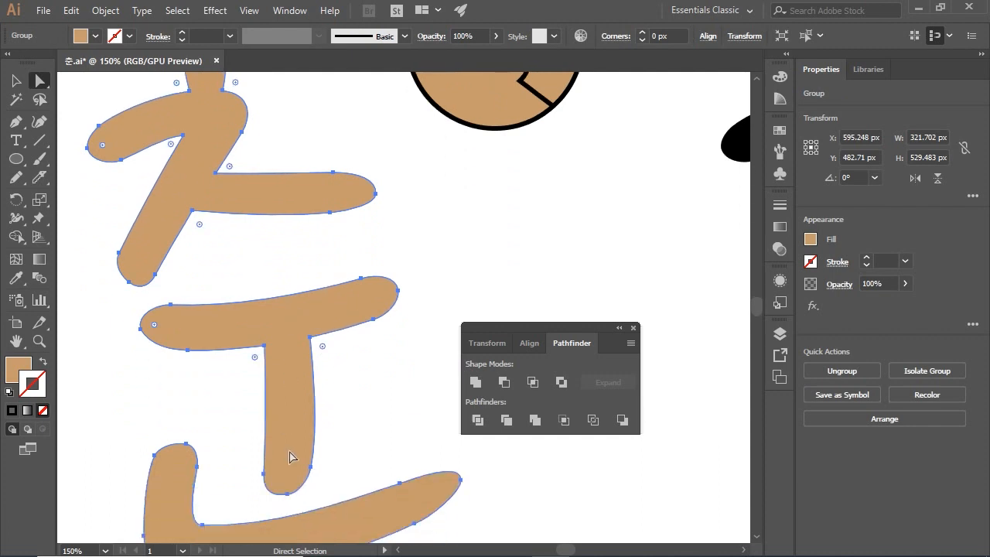
scroll(275, 541, "down", 2)
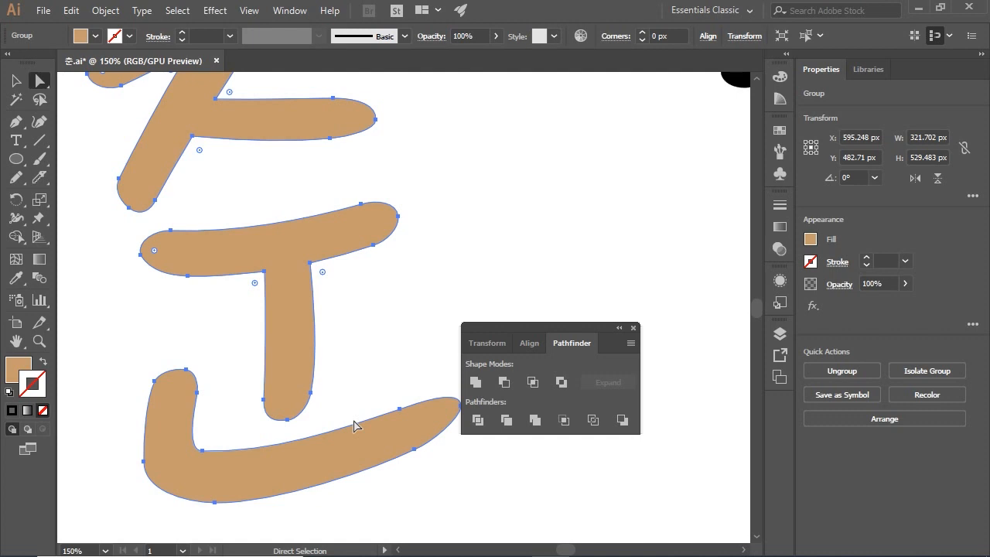
scroll(355, 425, "up", 6)
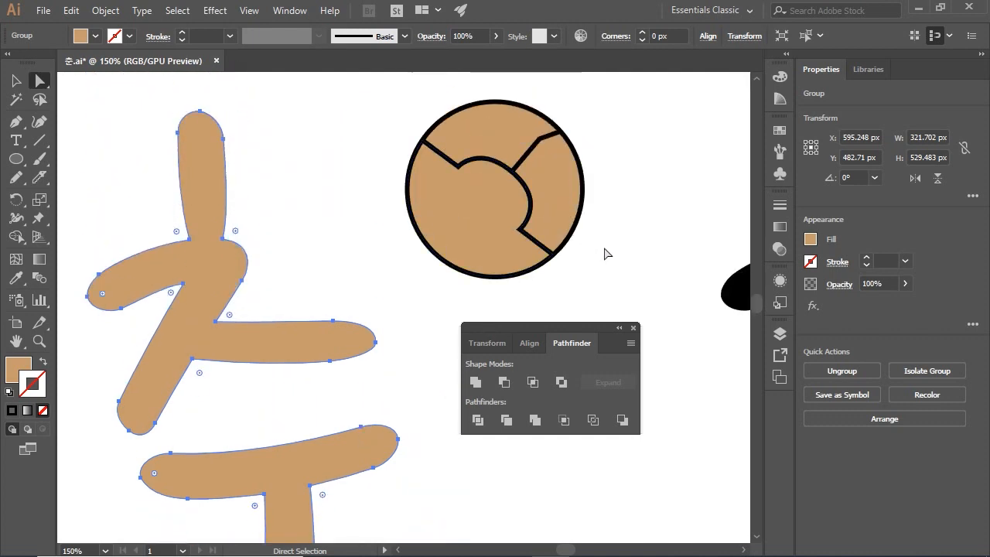
left_click(607, 205)
left_click_drag(608, 206, 508, 248)
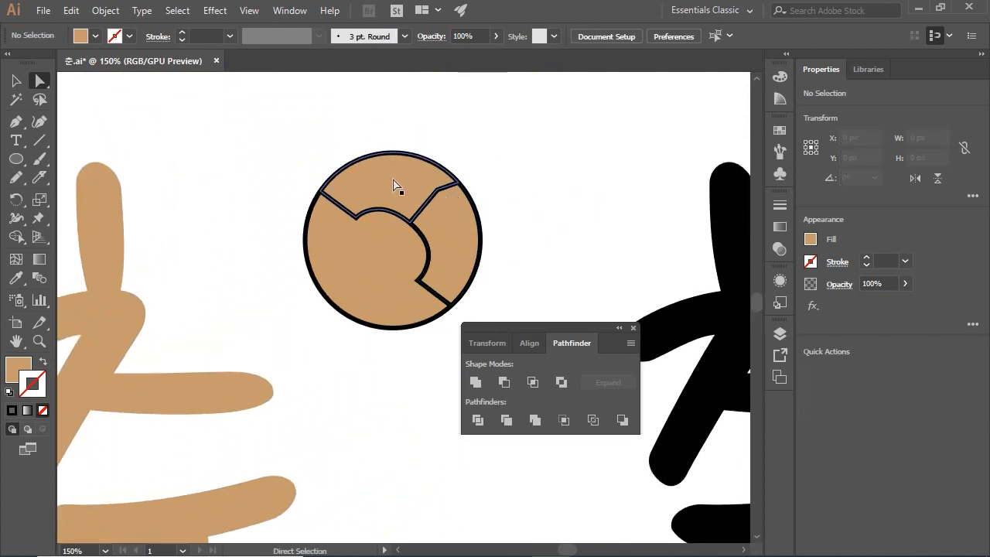
key("ctrl+a")
left_click(493, 139)
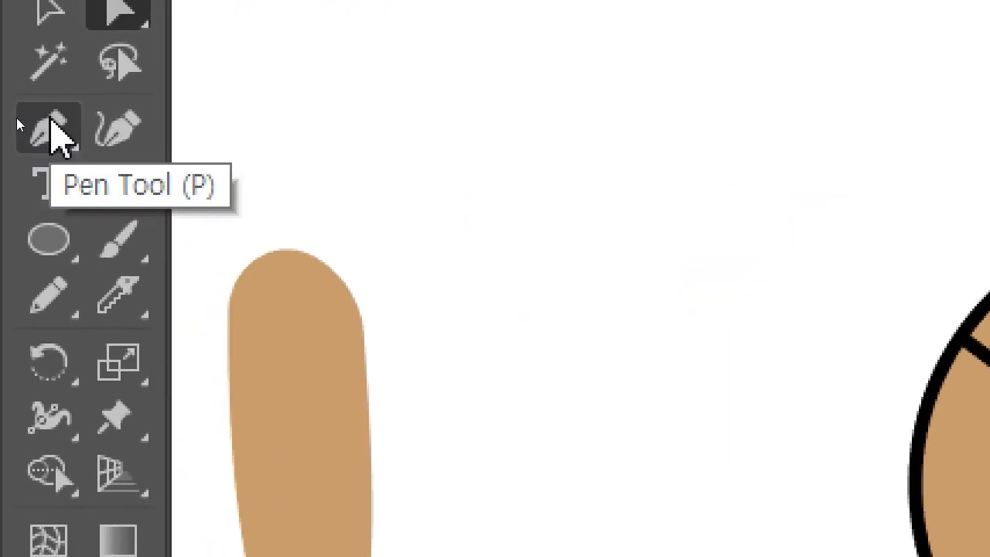
Draw an open zigzag path with no fill and a blue stroke through the circle's upper and right pieces with the Pen tool.
left_click(17, 121)
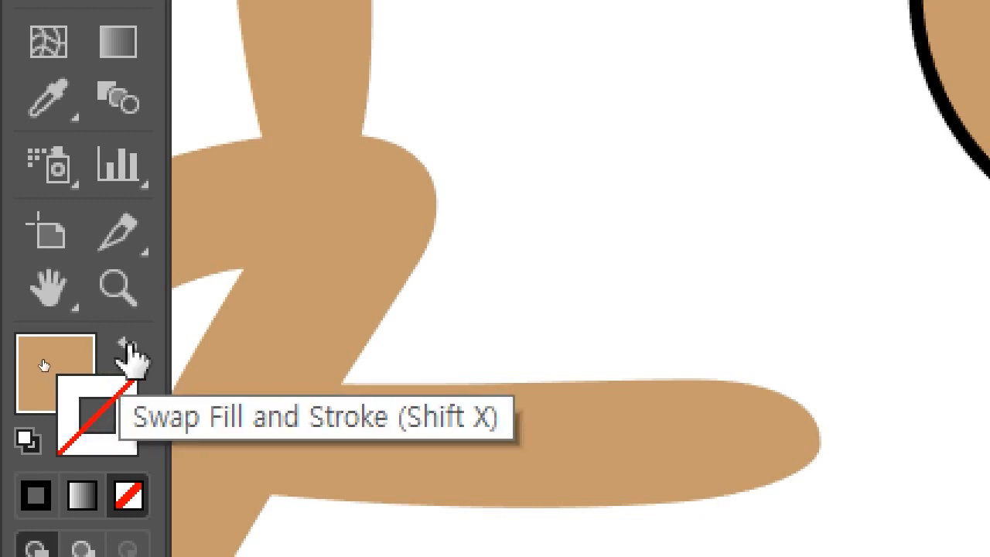
left_click(130, 357)
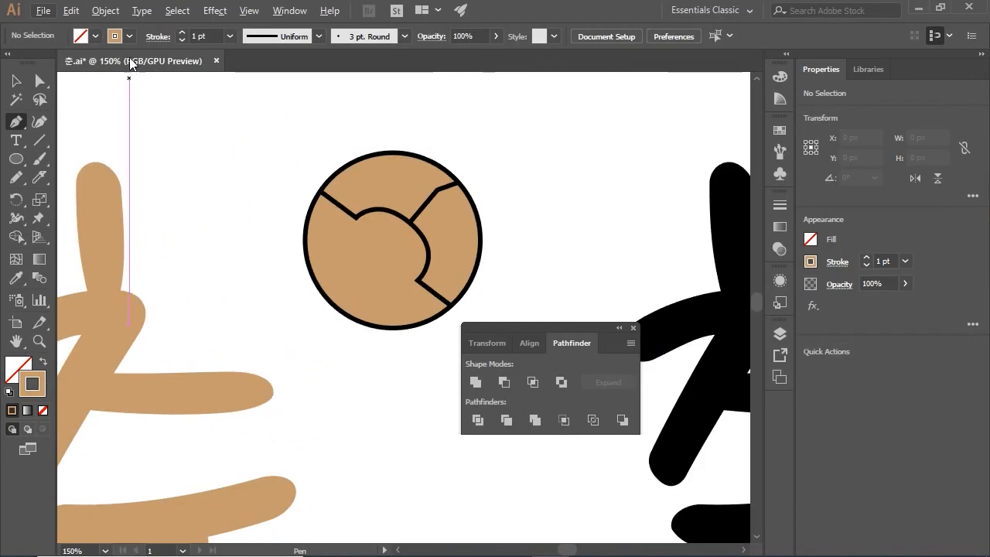
left_click(119, 36)
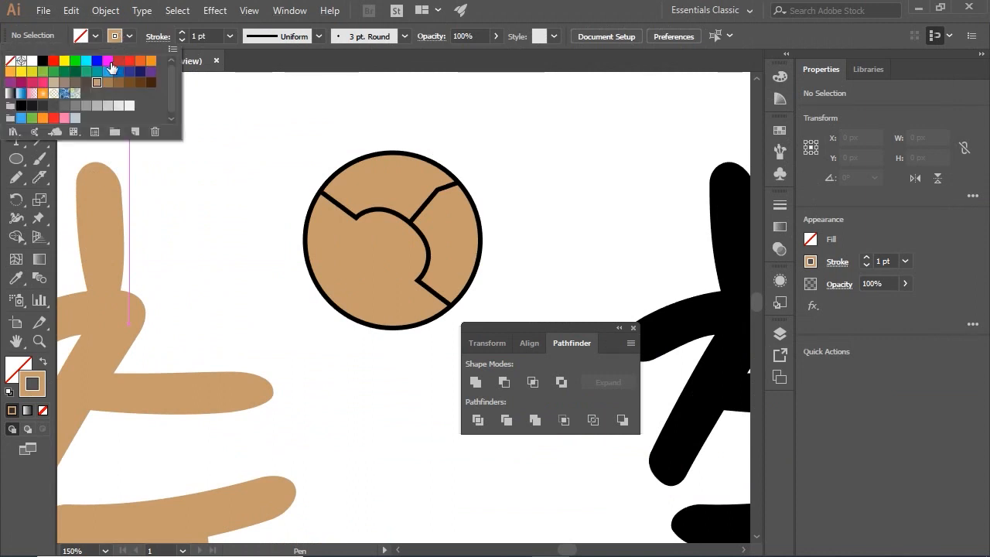
left_click(97, 60)
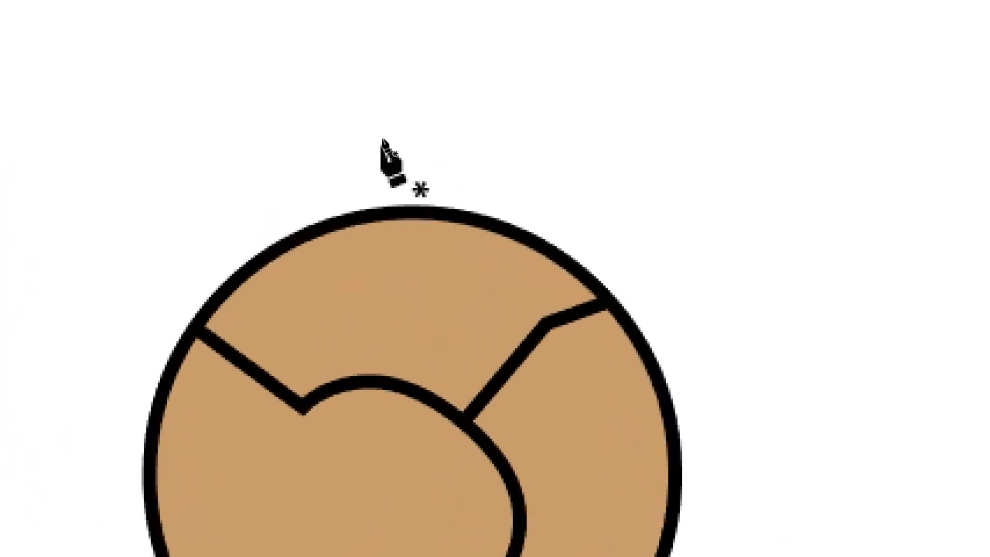
left_click(378, 116)
left_click(367, 301)
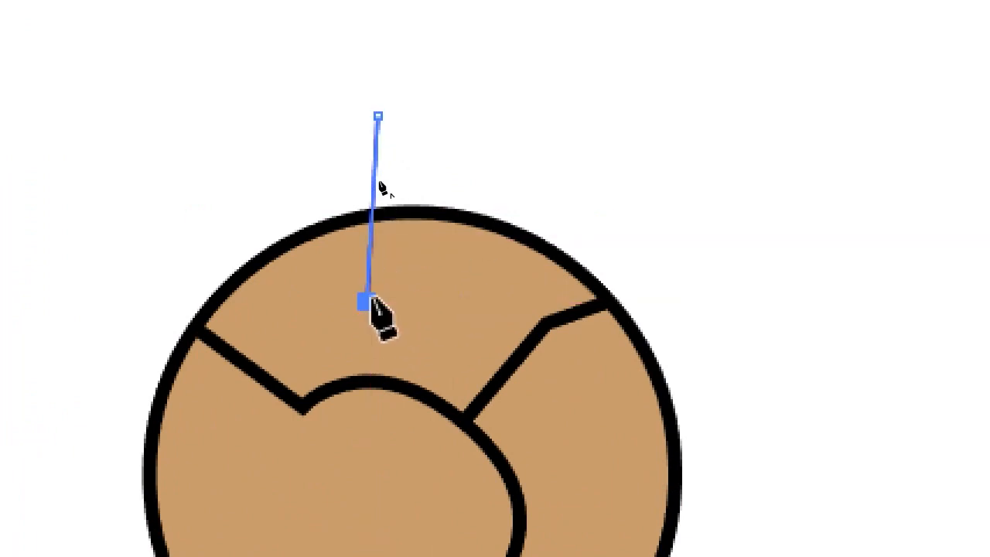
left_click(586, 421)
left_click(585, 555)
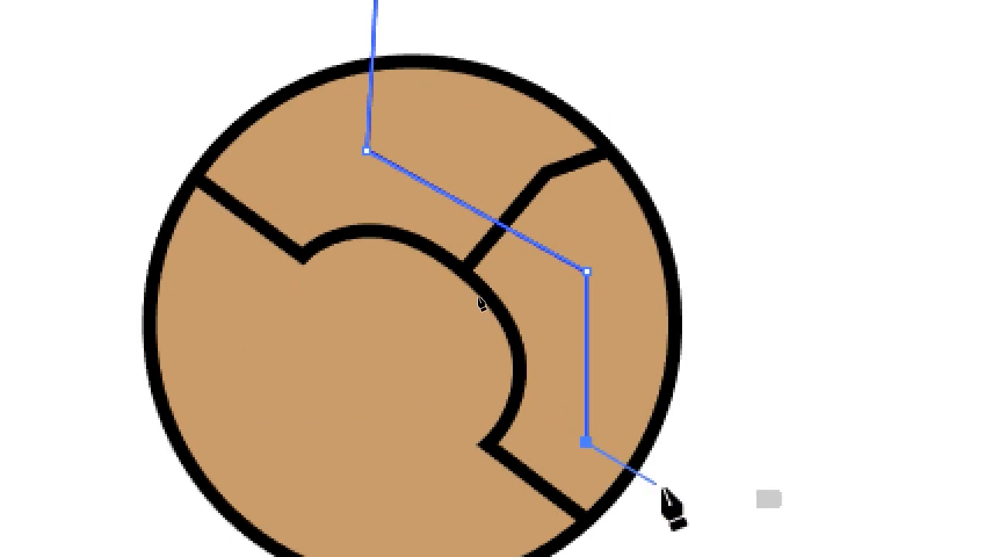
left_click(697, 487)
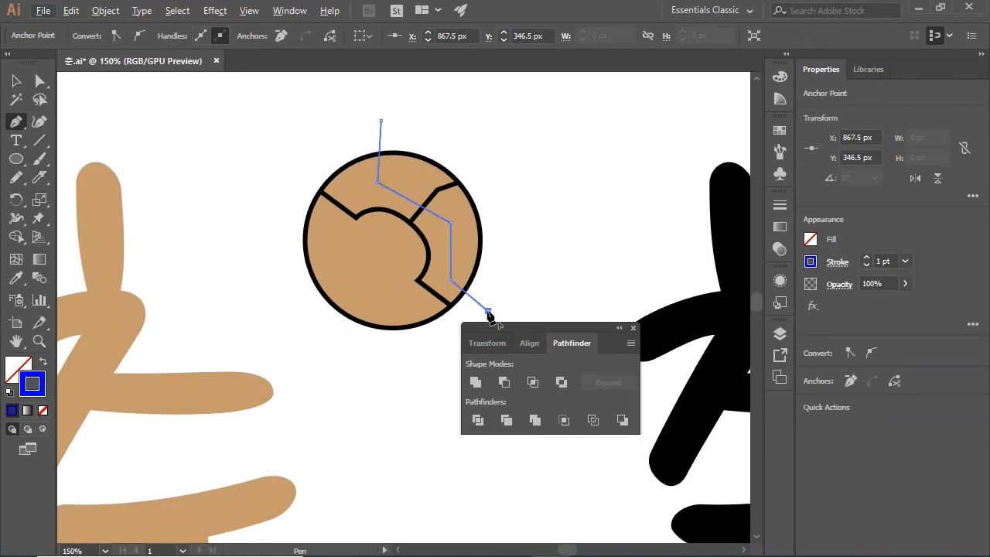
left_click(517, 246, "ctrl")
Duplicate the circle together with its blue zigzag path beside the original, and split the copy with Pathfinder Divide.
key("v")
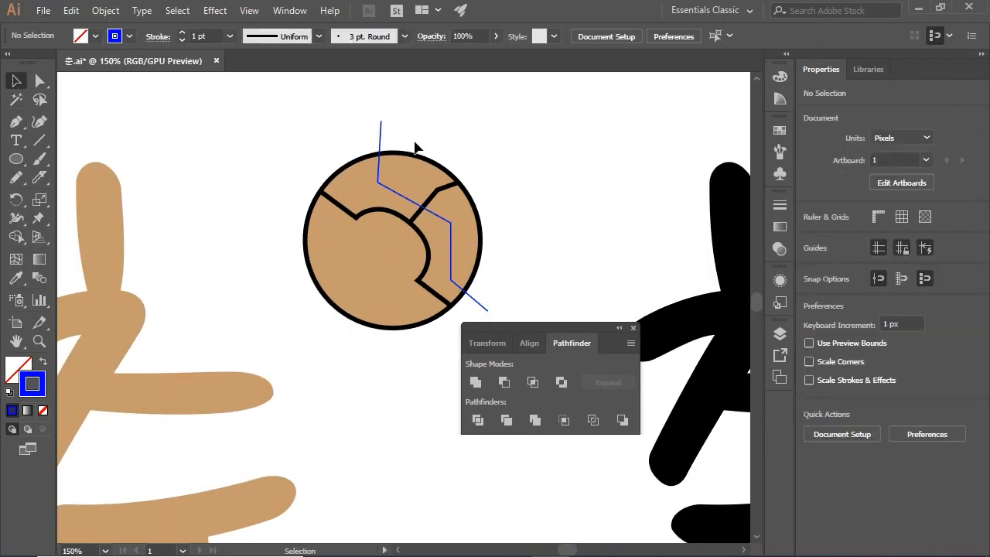
left_click_drag(548, 160, 384, 163)
left_click_drag(545, 210, 597, 205)
key("Delete")
left_click_drag(347, 369, 421, 161)
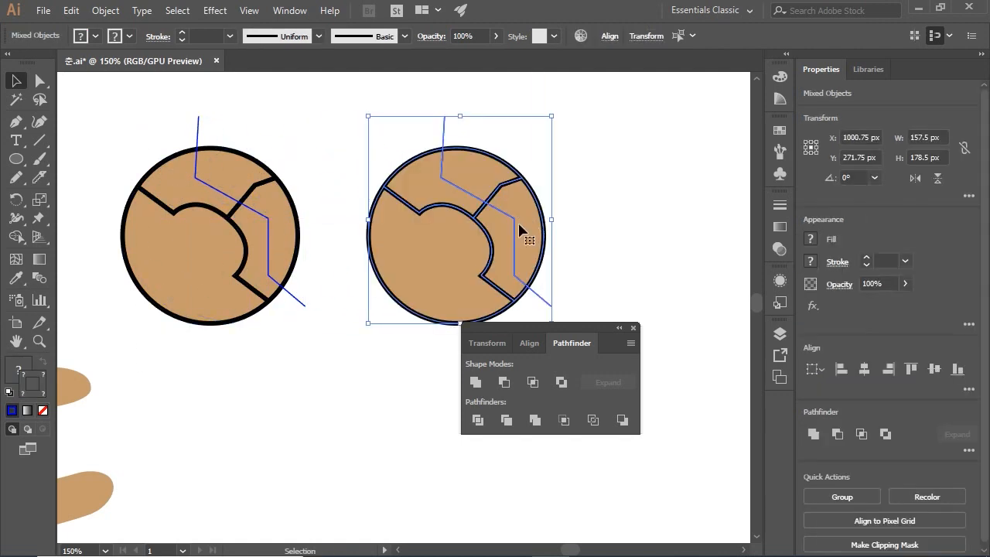
left_click(478, 420)
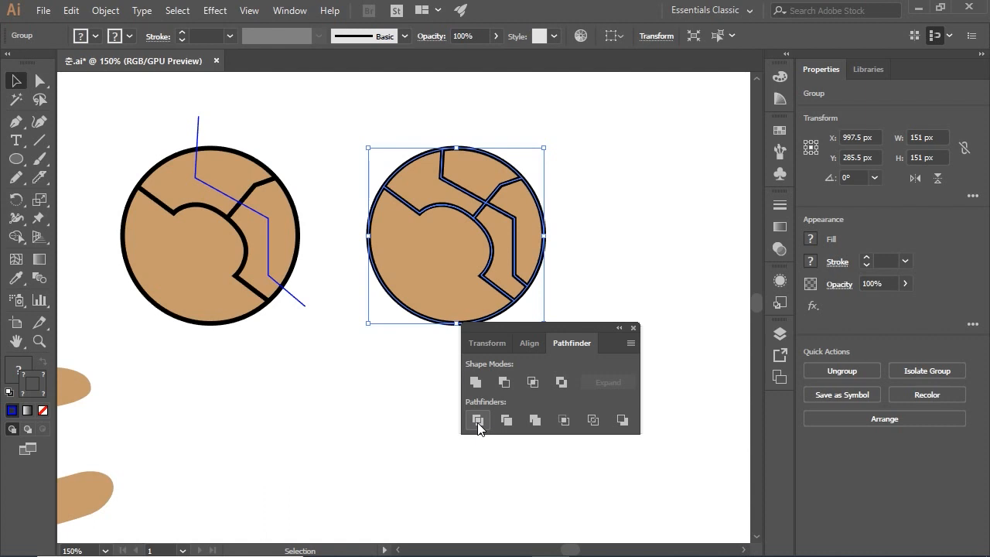
Save the document and delete the divided copy of the circle.
left_click_drag(597, 321, 600, 366)
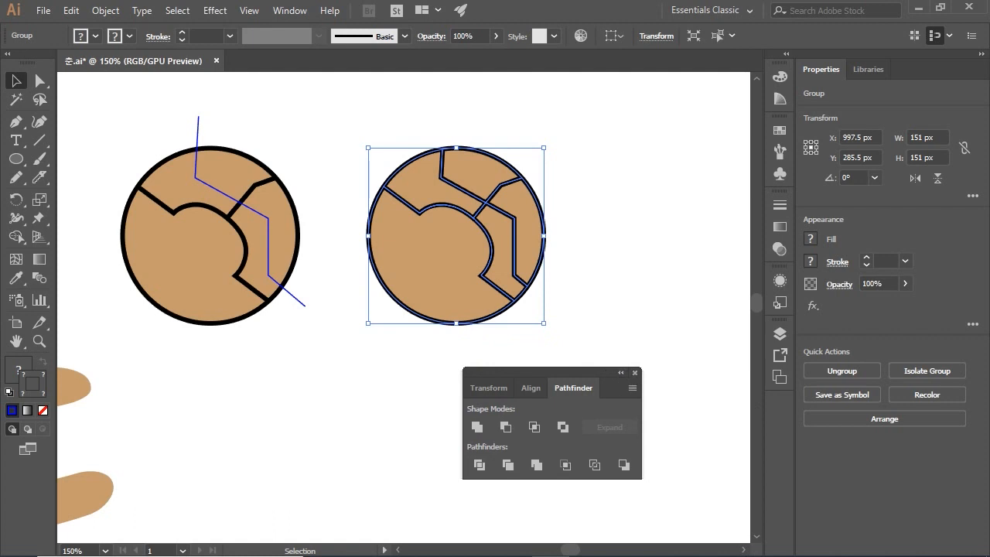
key("ctrl+s")
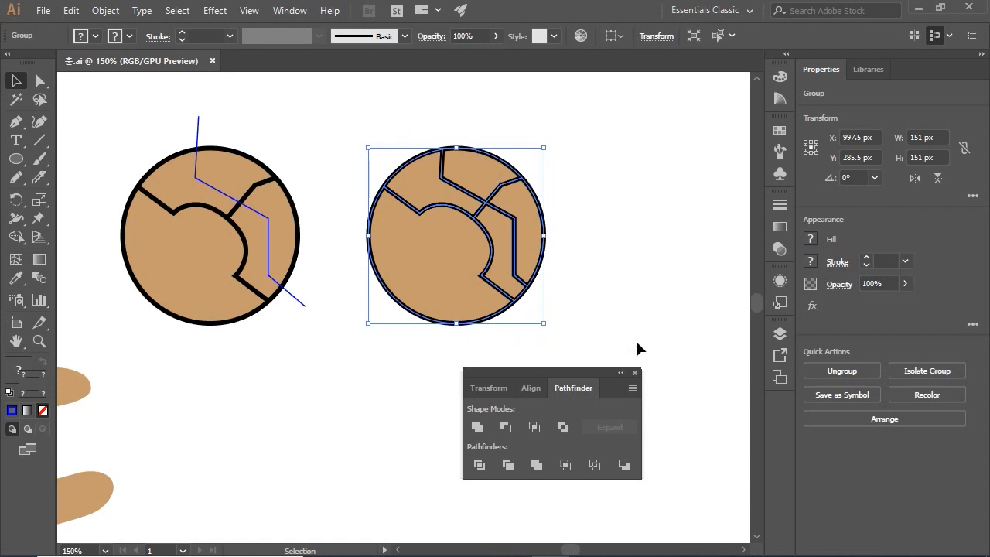
key("Delete")
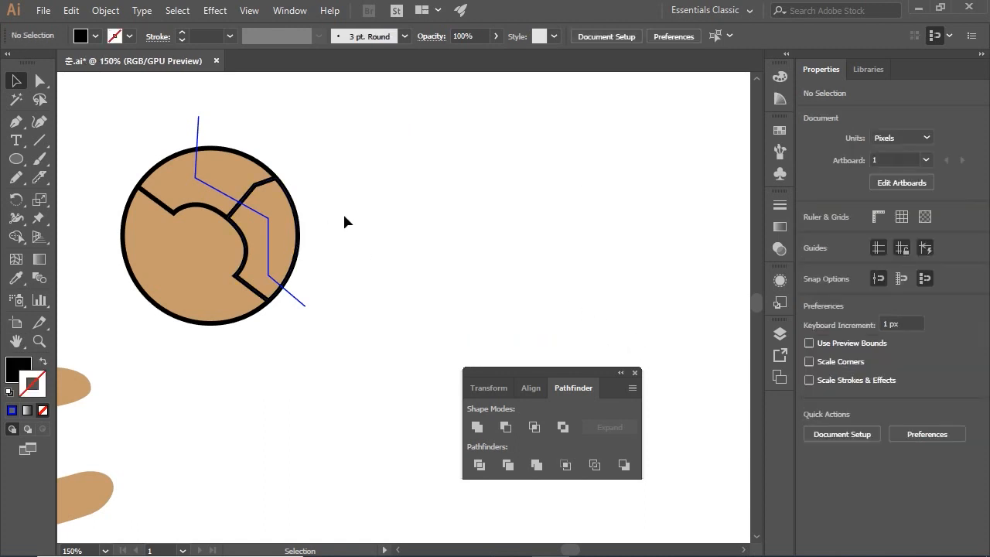
Give the blue zigzag path over the circle a white fill and deselect it.
left_click(197, 138)
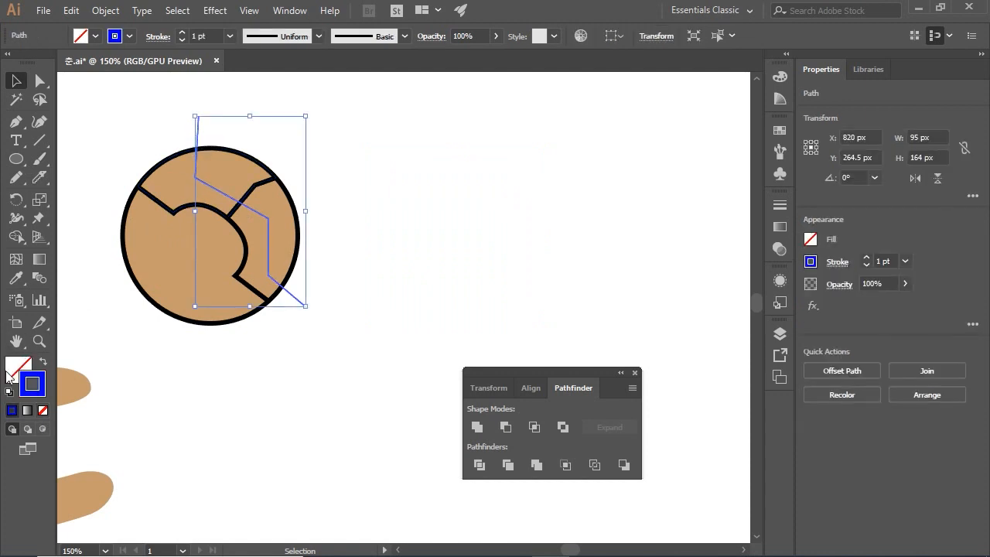
left_click(94, 36)
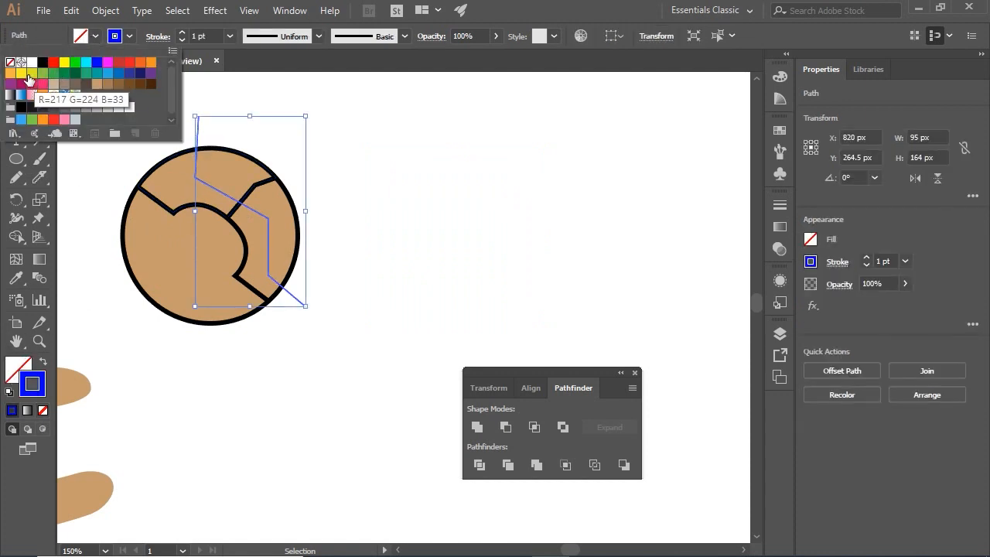
left_click(32, 62)
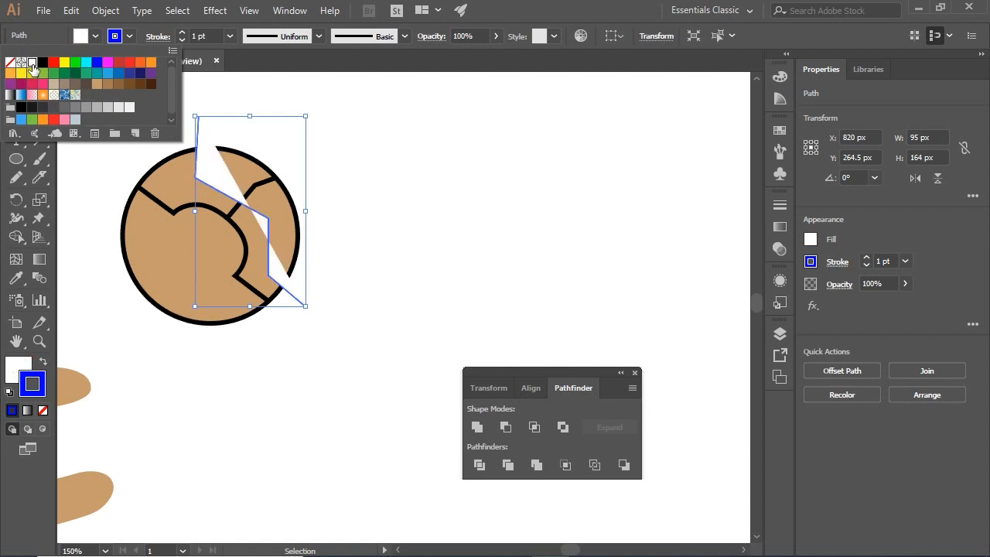
left_click(390, 205)
left_click(498, 226)
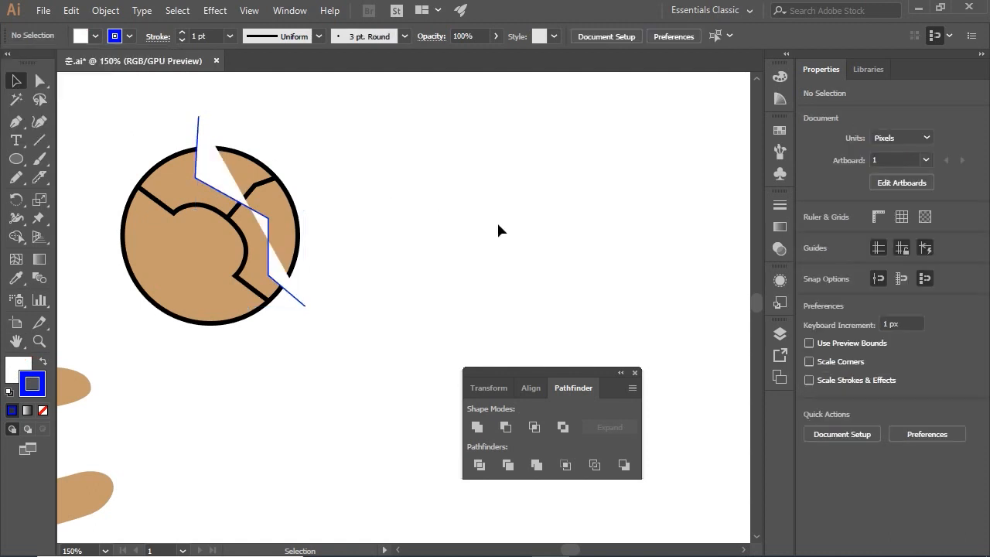
left_click(217, 173)
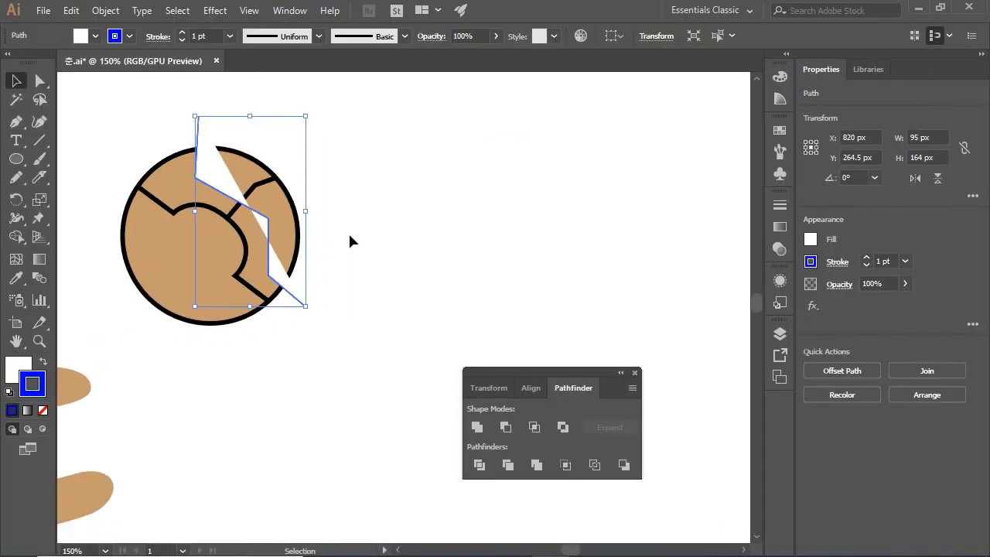
left_click(409, 279)
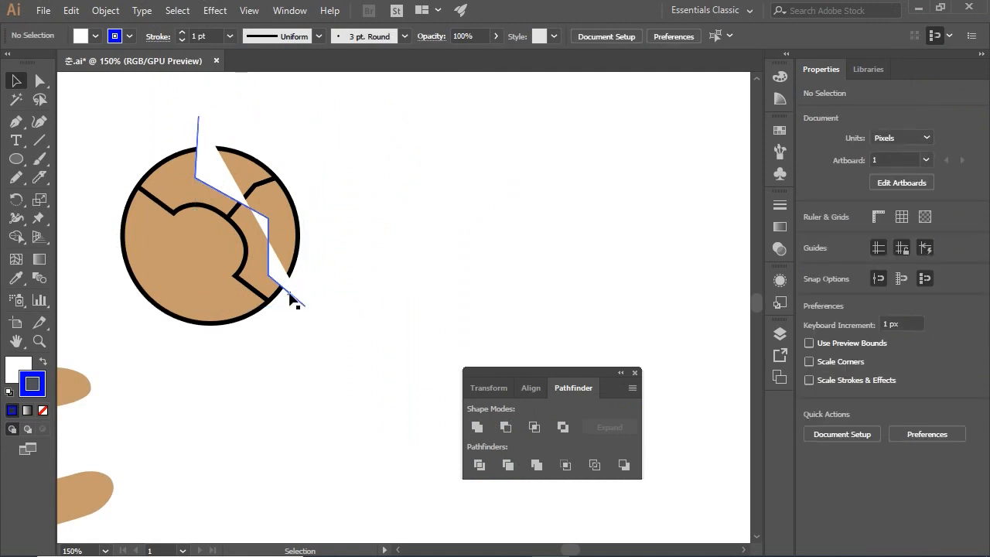
Copy the white-filled zigzag path onto the circle's lower-left part and set the copy's fill to none.
left_click_drag(294, 296, 222, 340)
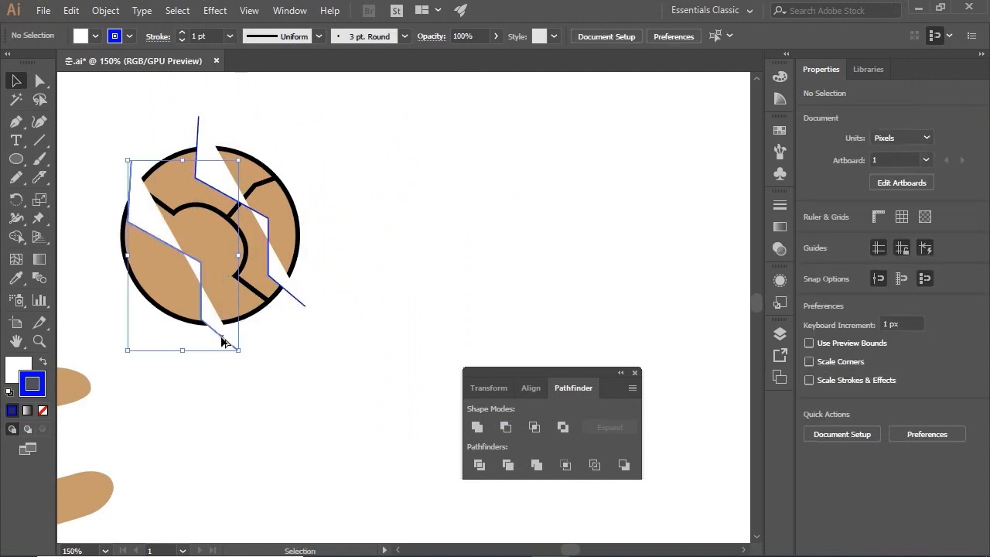
left_click(19, 368)
left_click(43, 410)
left_click(298, 352)
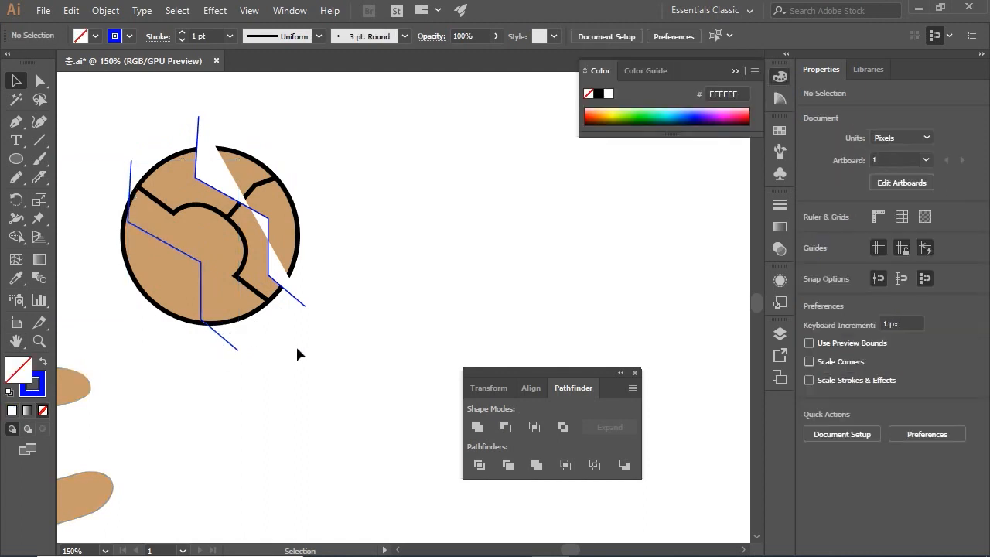
left_click_drag(200, 270, 209, 273)
Duplicate the circle with both blue zigzag paths beside the original, and place the floating Pathfinder options next to the selected copy.
left_click_drag(347, 377, 109, 118)
left_click_drag(240, 236, 506, 237)
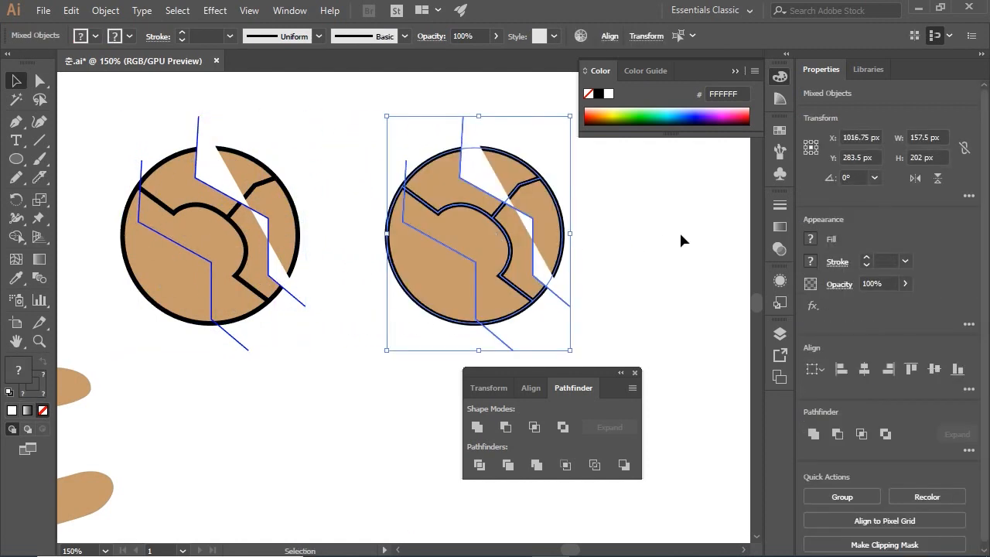
left_click(680, 235)
left_click_drag(652, 290, 562, 182)
left_click_drag(543, 377, 658, 195)
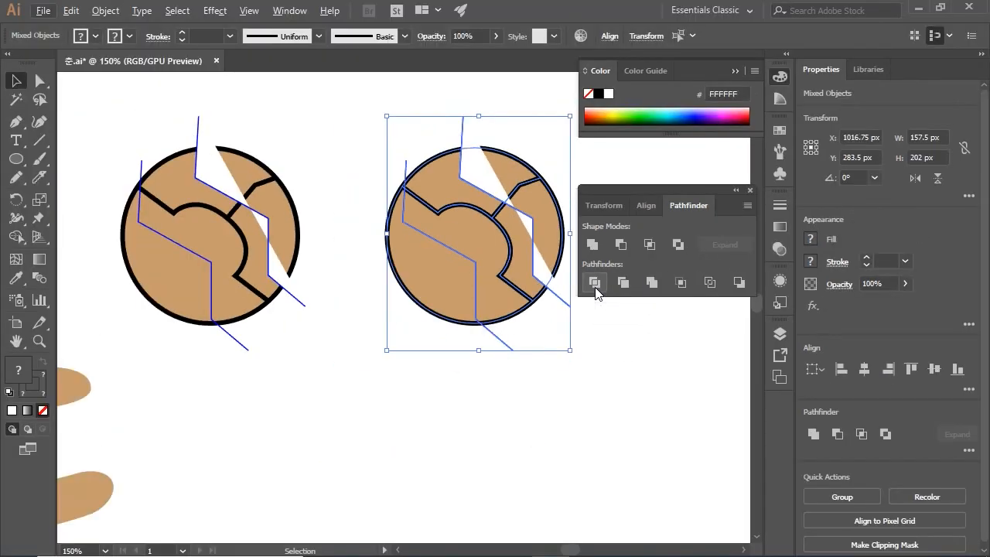
Split the selected circle copy along both zigzag paths with Pathfinder Divide, and check the divided shapes as one group.
left_click(594, 283)
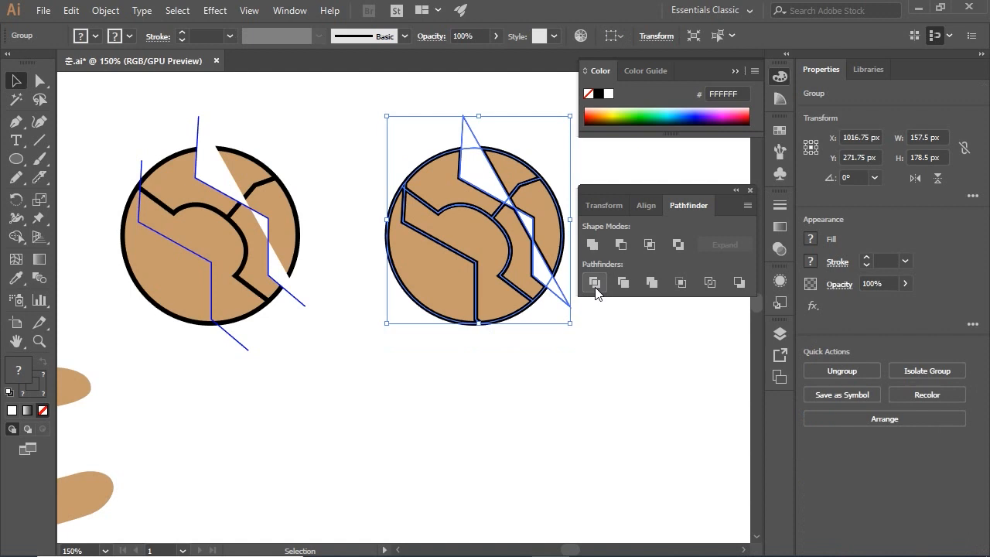
left_click(582, 396)
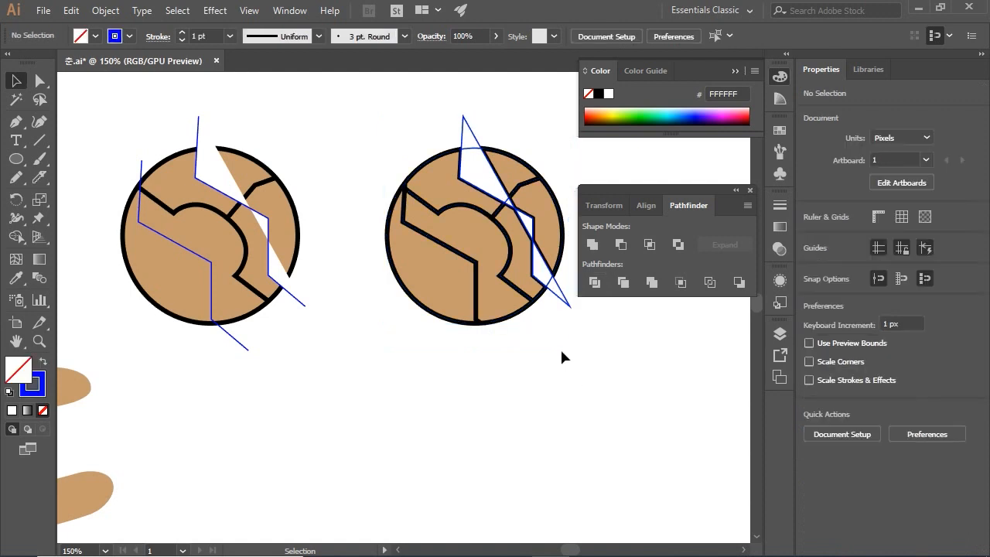
left_click(554, 296)
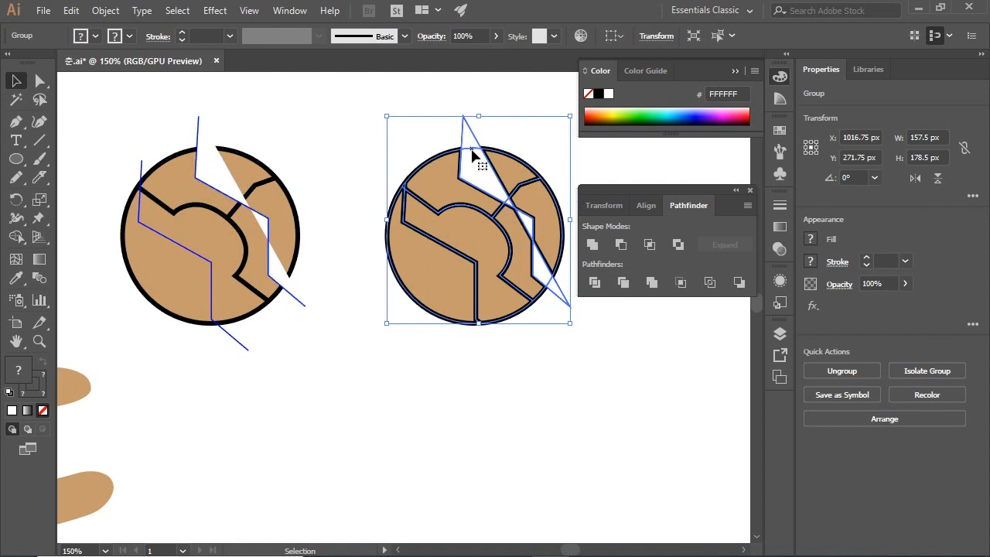
left_click(546, 411)
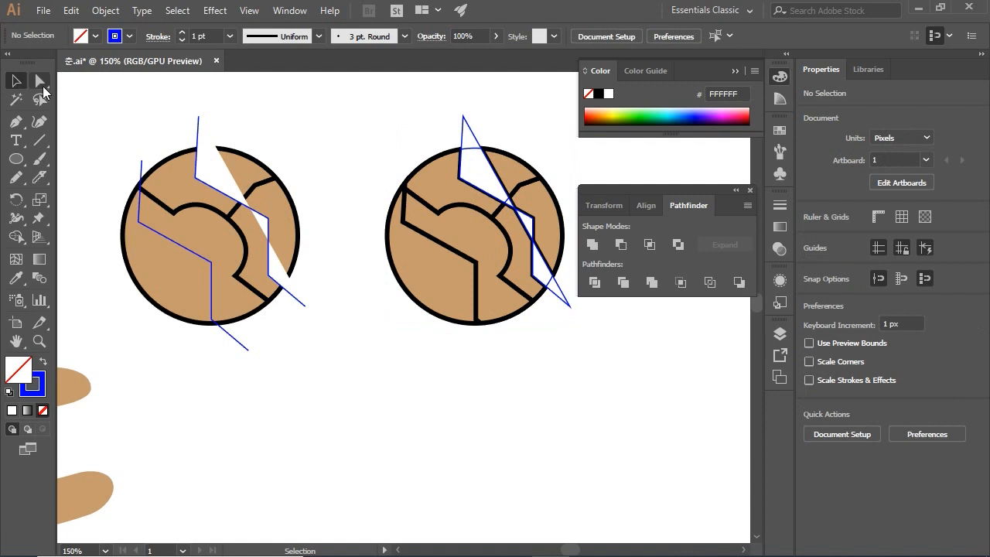
Check the small piece at the top of the divided circle copy, then ungroup the whole copy and deselect it.
left_click(46, 84)
left_click(473, 144)
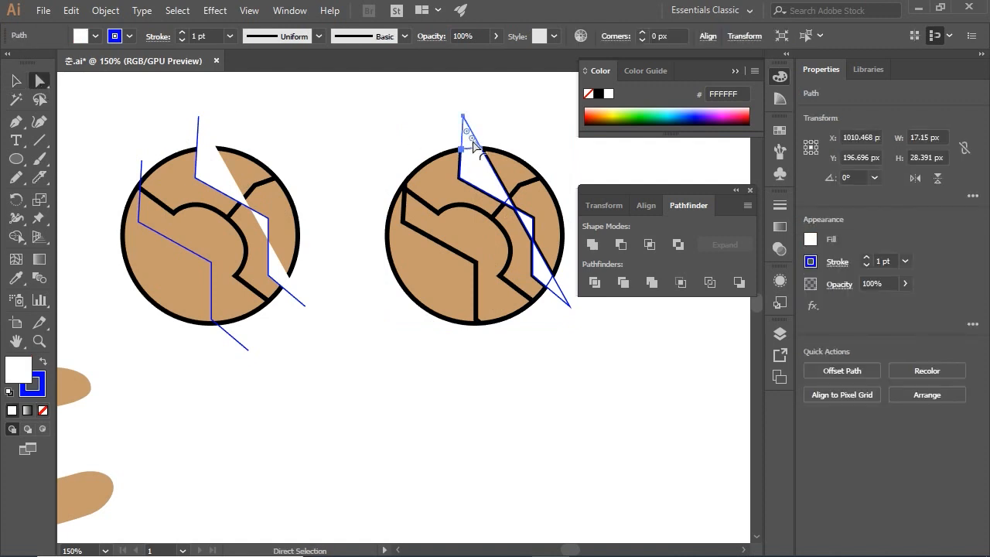
left_click(16, 80)
left_click(524, 232)
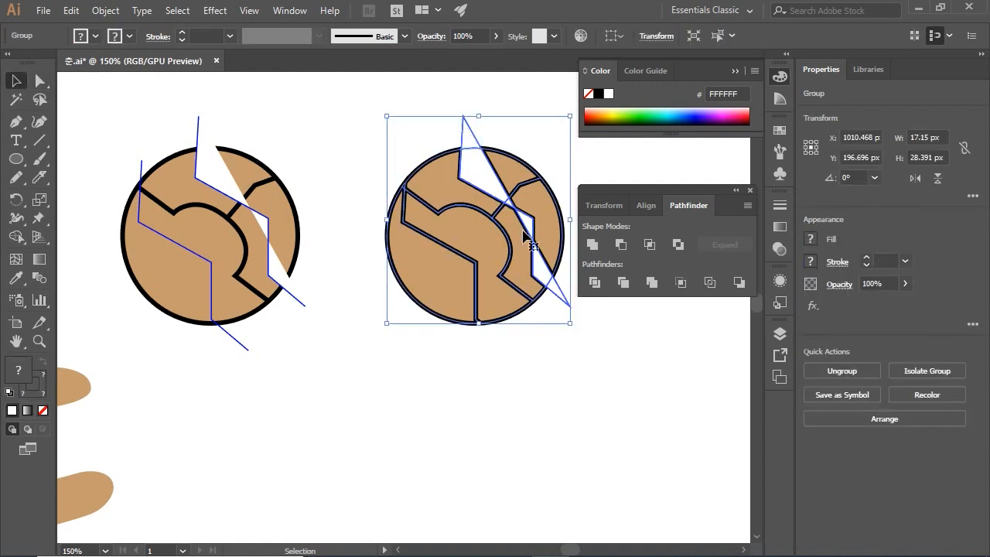
key("ctrl+shift+g")
left_click(544, 383)
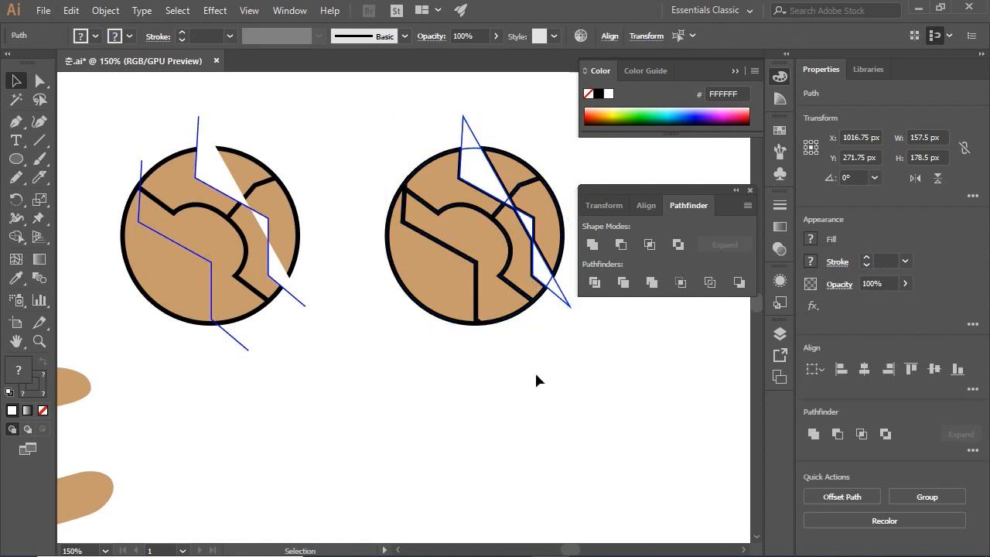
Try to move the two lower pieces of the divided circle copy apart, and undo both moves.
left_click_drag(441, 304, 429, 343)
left_click_drag(498, 305, 587, 406)
key("ctrl+z")
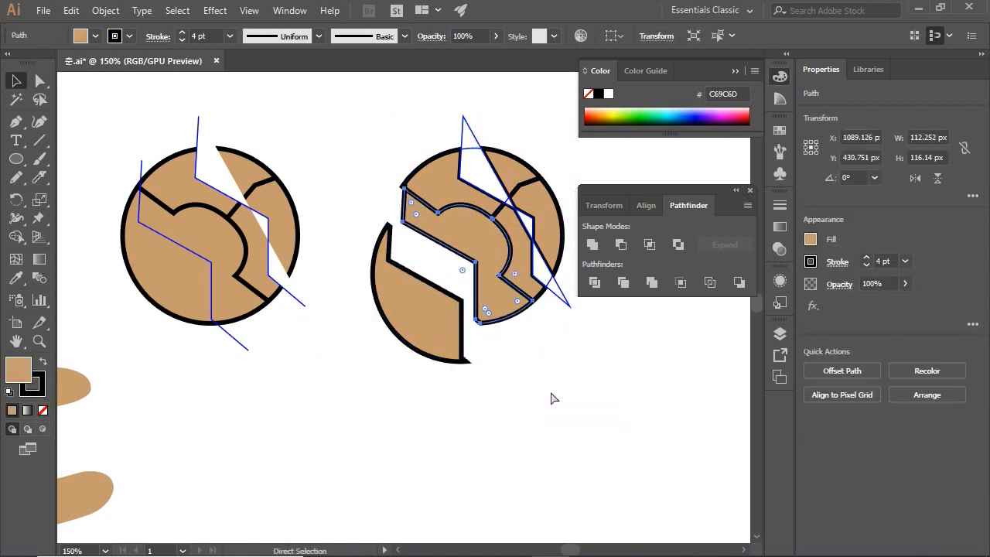
key("ctrl+z")
Pull the lower-left, middle, upper-left and white upper pieces of the divided circle copy apart.
left_click(525, 401)
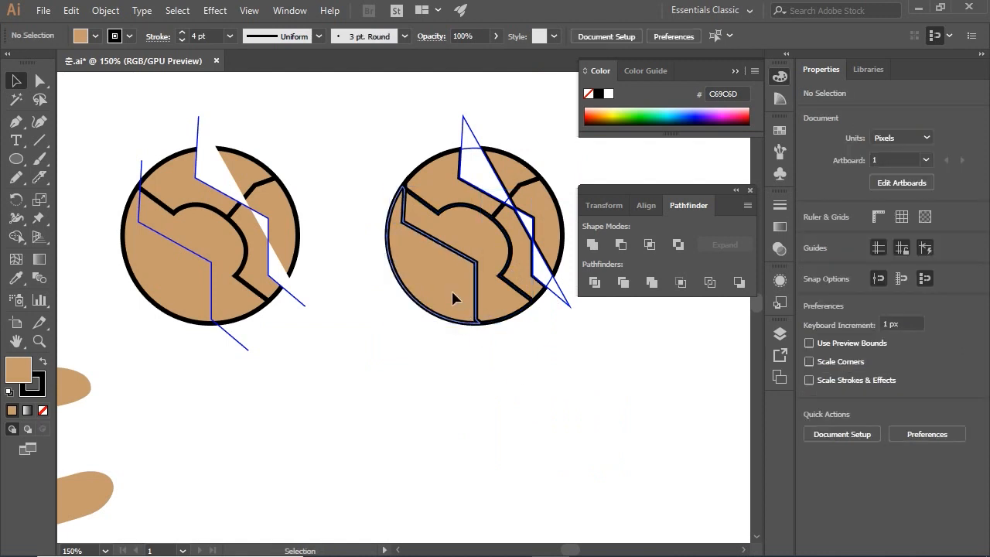
left_click_drag(452, 298, 400, 337)
left_click_drag(487, 244, 451, 272)
left_click_drag(442, 178, 396, 171)
left_click_drag(476, 155, 541, 117)
left_click(470, 137)
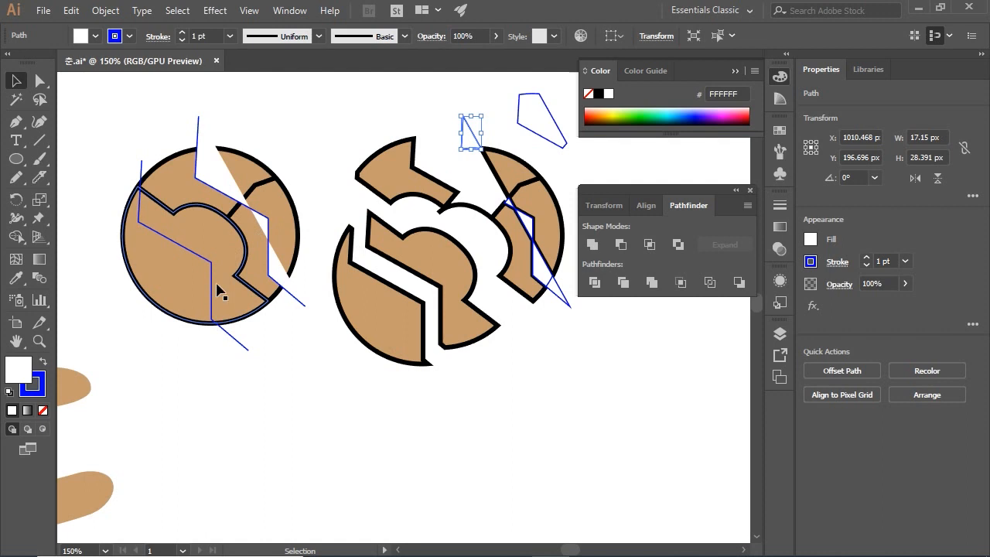
Delete all the pieces of the divided circle copy and the white-filled zigzag path on the original circle.
left_click_drag(605, 392, 370, 97)
key("Delete")
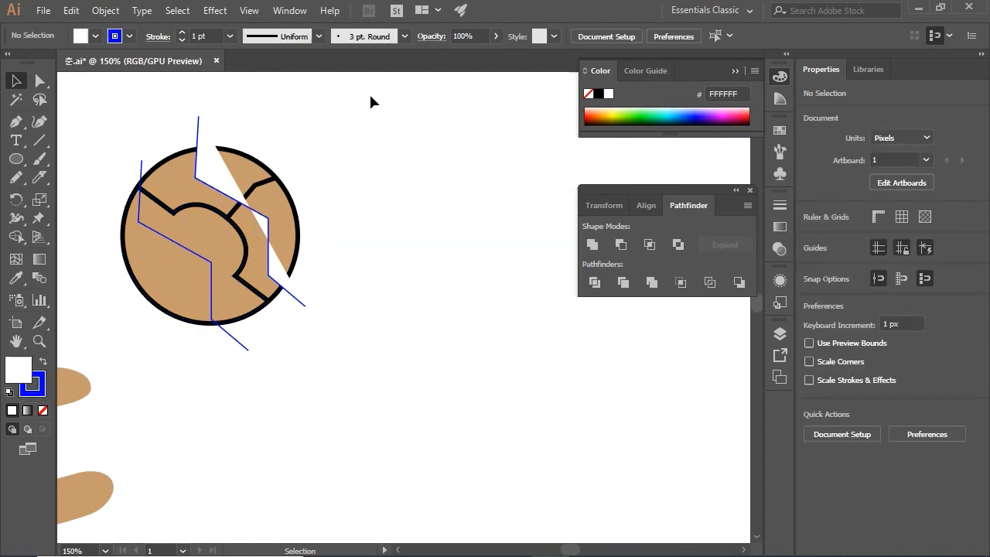
left_click(211, 179)
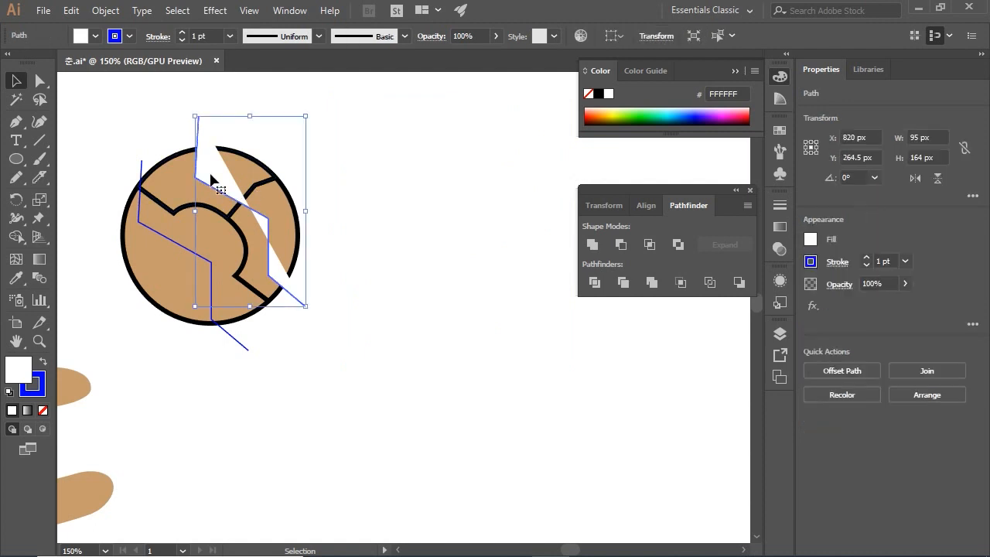
key("Delete")
Move the original circle and its remaining zigzag path farther from the lettering, to about X 936.5 px.
left_click_drag(356, 406, 502, 423)
left_click_drag(522, 378, 293, 174)
mouse_move(318, 233)
left_mouse_down()
mouse_move(423, 211)
mouse_move(493, 209)
left_mouse_up()
left_click_drag(250, 299, 523, 192)
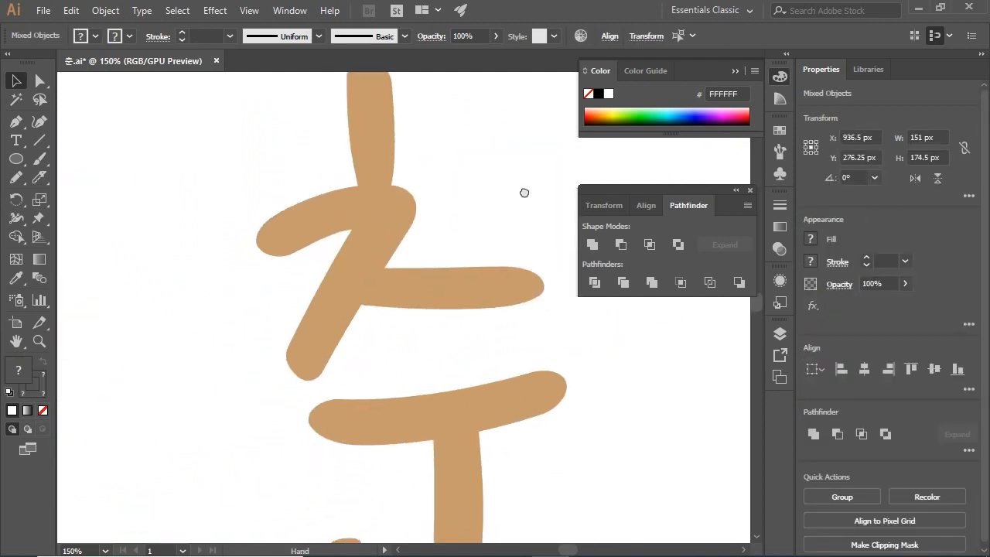
Cut the Korean lettering group from the artboard.
left_click(361, 252)
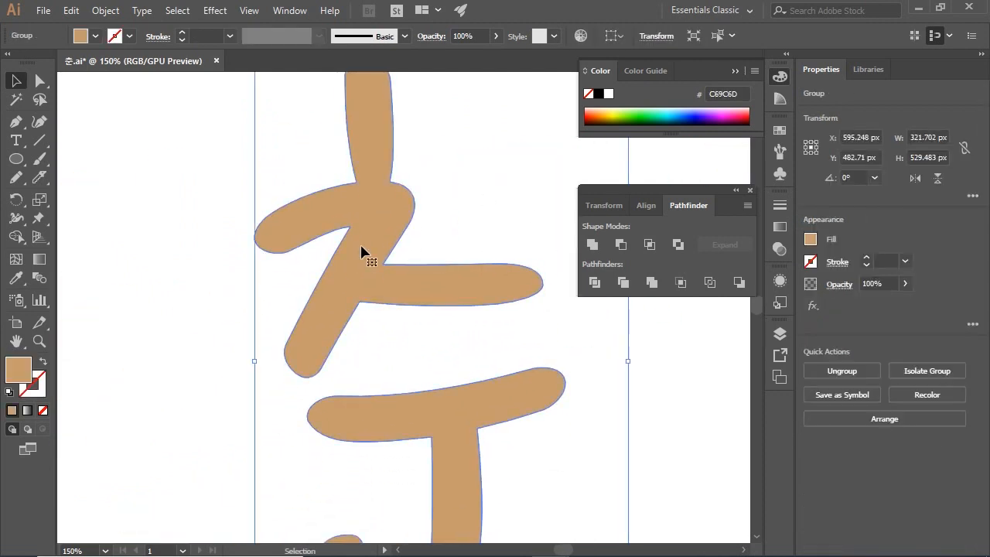
left_click_drag(407, 265, 280, 316)
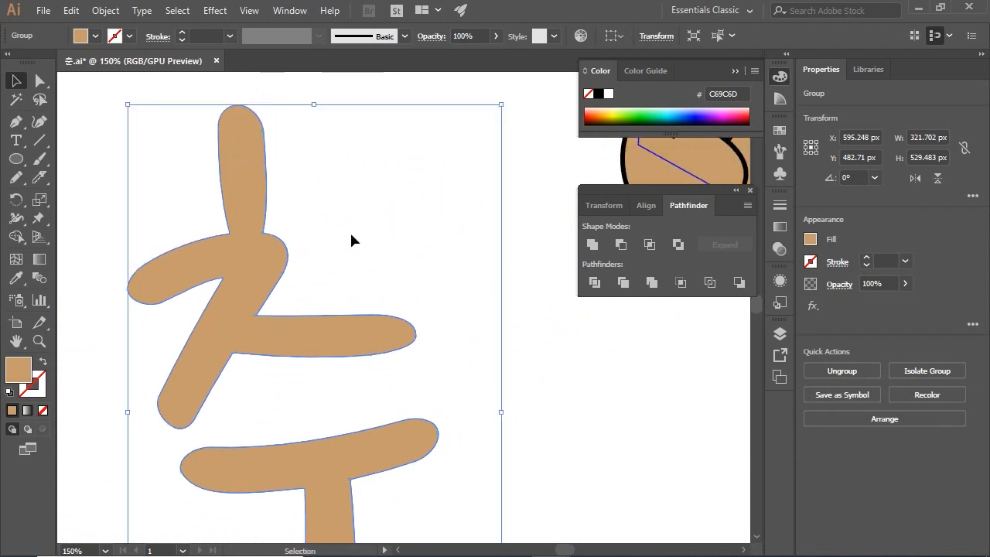
key("ctrl+minus")
key("ctrl+minus")
key("ctrl+minus")
key("ctrl+minus")
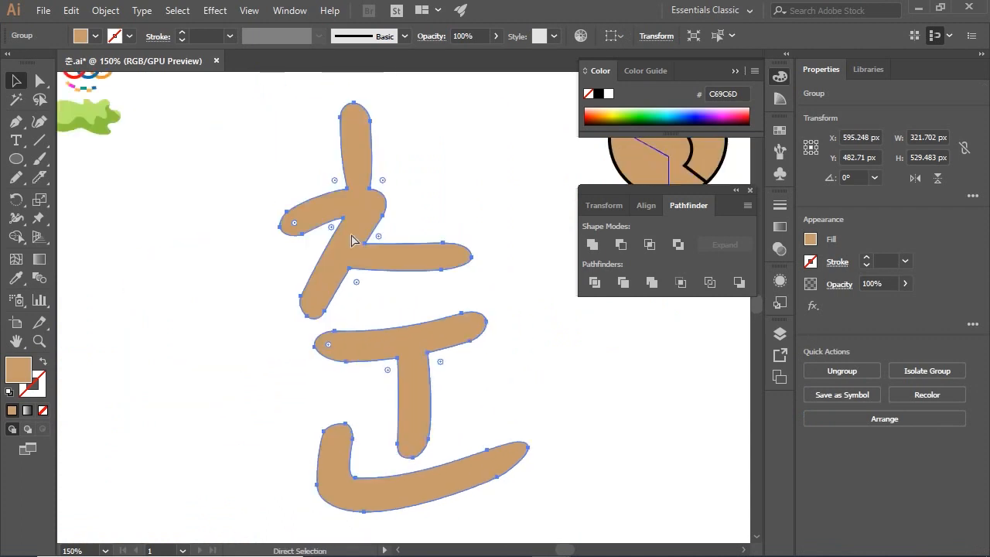
left_click_drag(480, 291, 330, 310)
key("ctrl+plus")
key("ctrl+plus")
key("ctrl+plus")
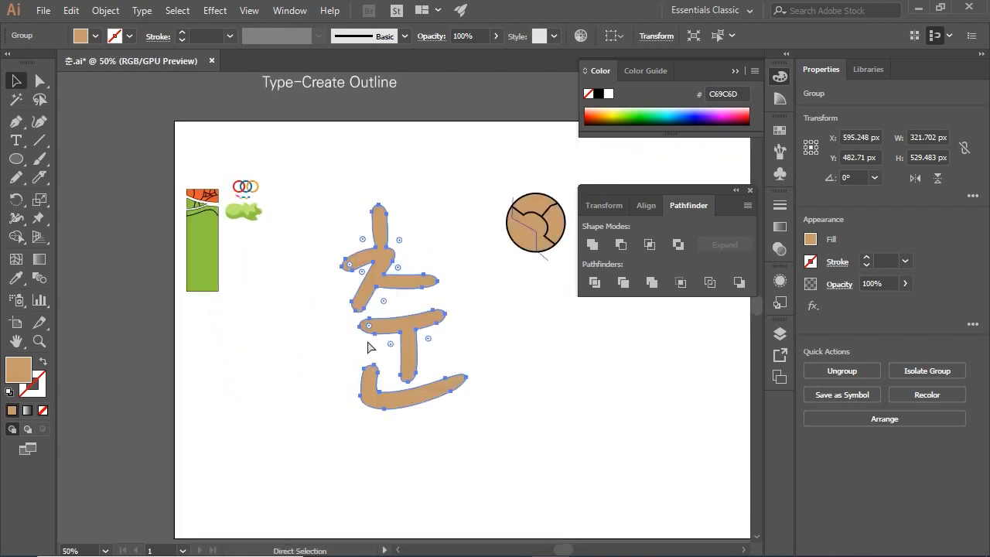
left_click_drag(369, 343, 343, 373)
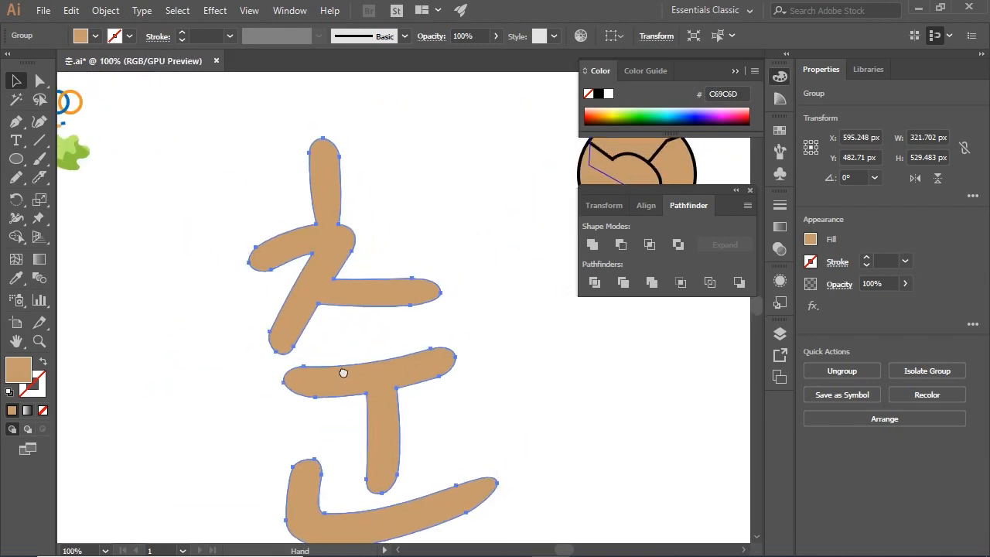
left_click(407, 189)
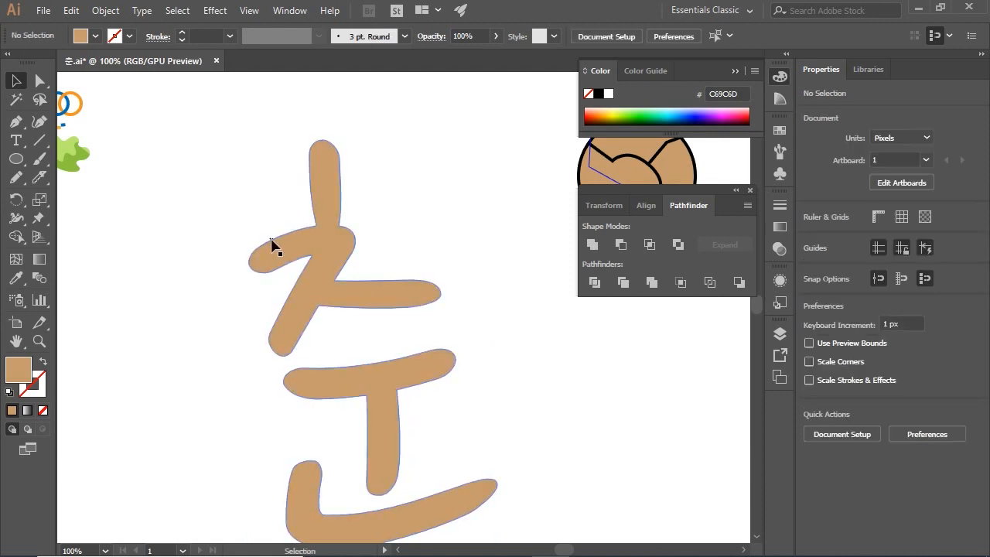
left_click(331, 250)
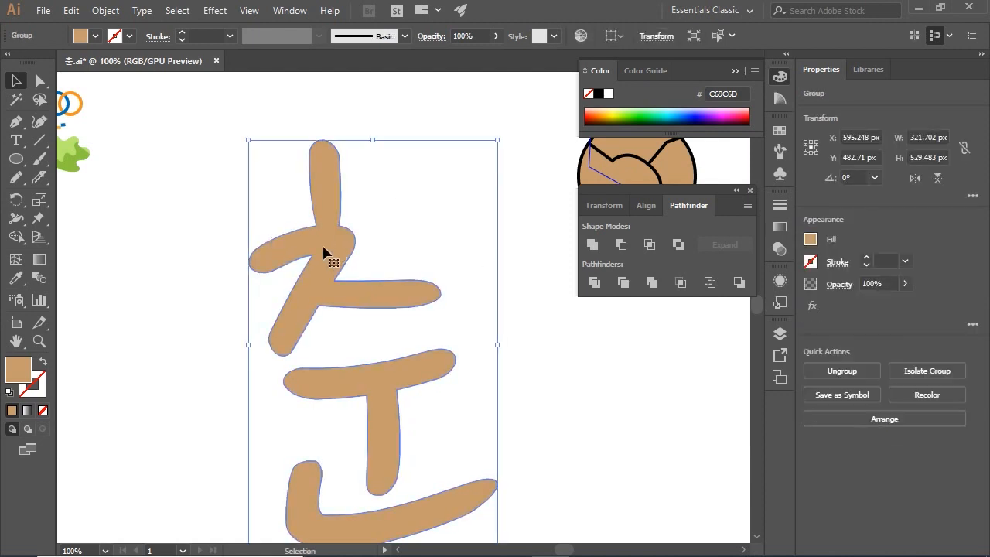
key("a")
key("Delete")
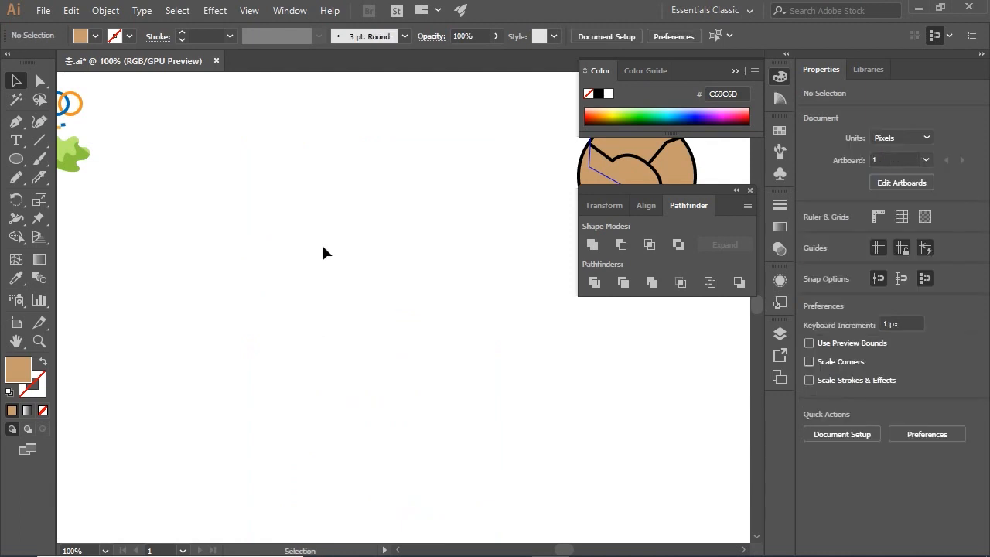
Close the Pathfinder options, add a new layer above Layer 1, and lock and hide Layer 1.
key("ctrl+minus")
key("ctrl+minus")
key("space")
left_click_drag(323, 245, 290, 269)
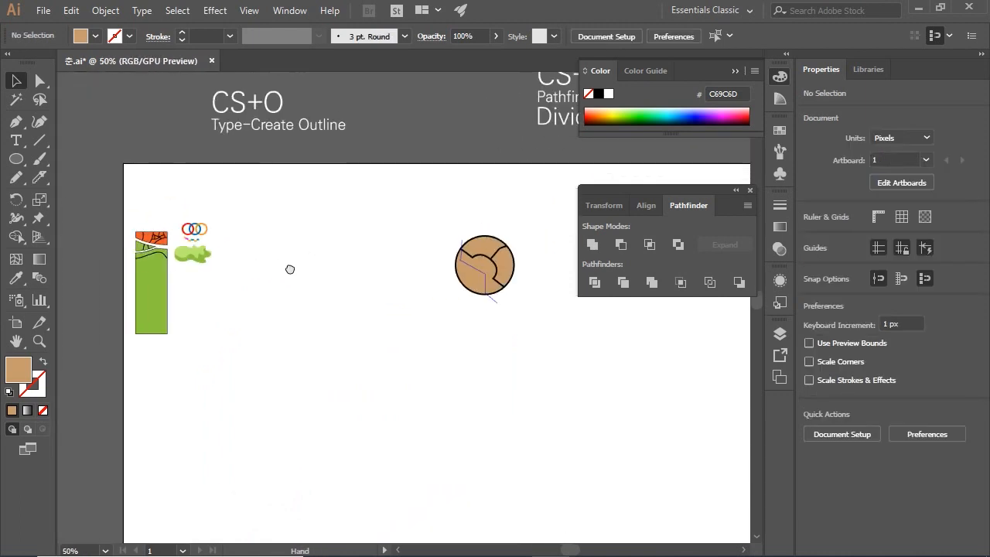
left_click(749, 189)
key("F7")
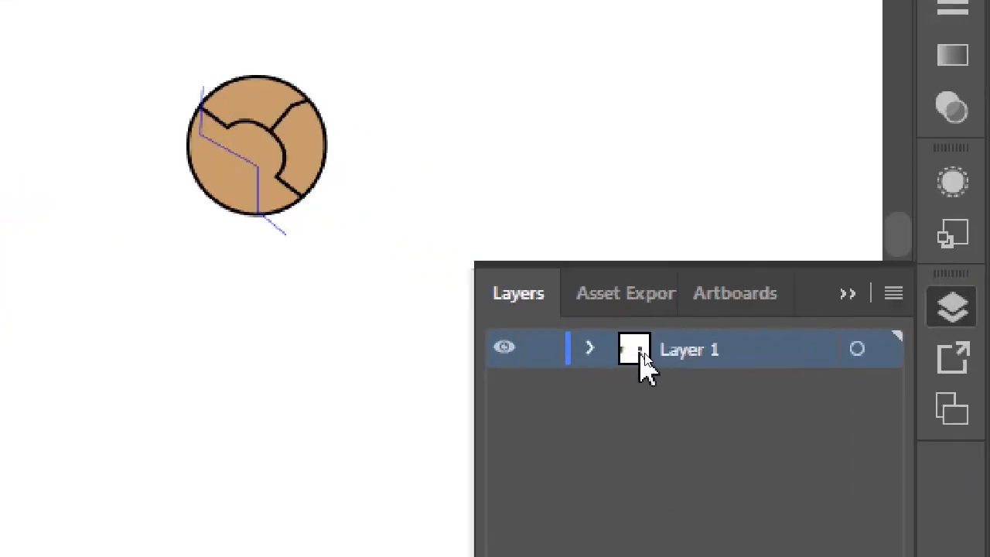
left_click(545, 349)
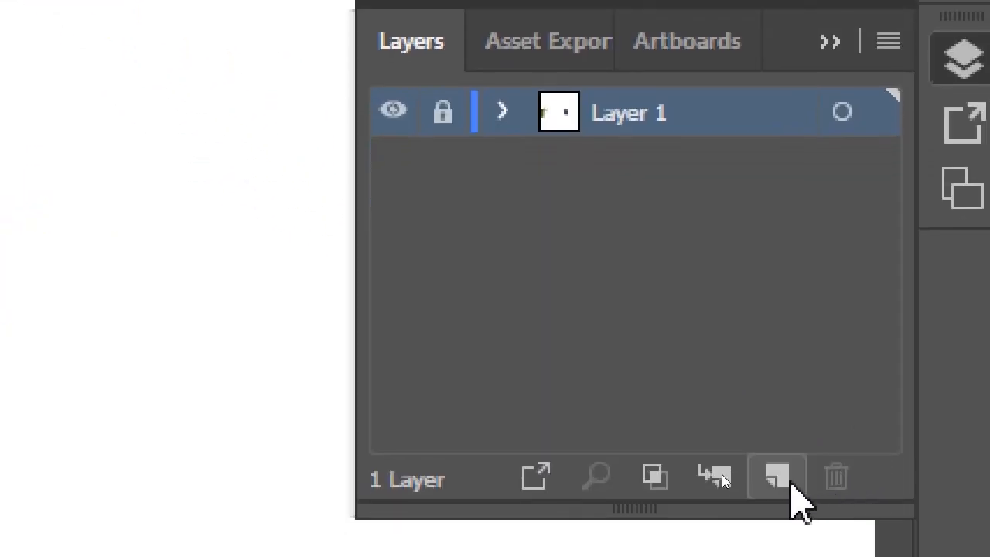
left_click(791, 482)
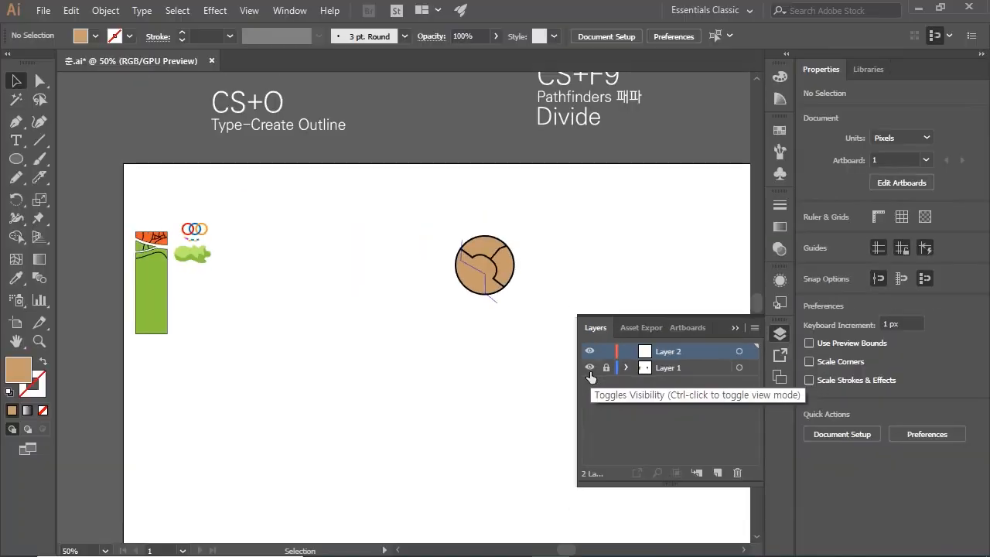
left_click(393, 159)
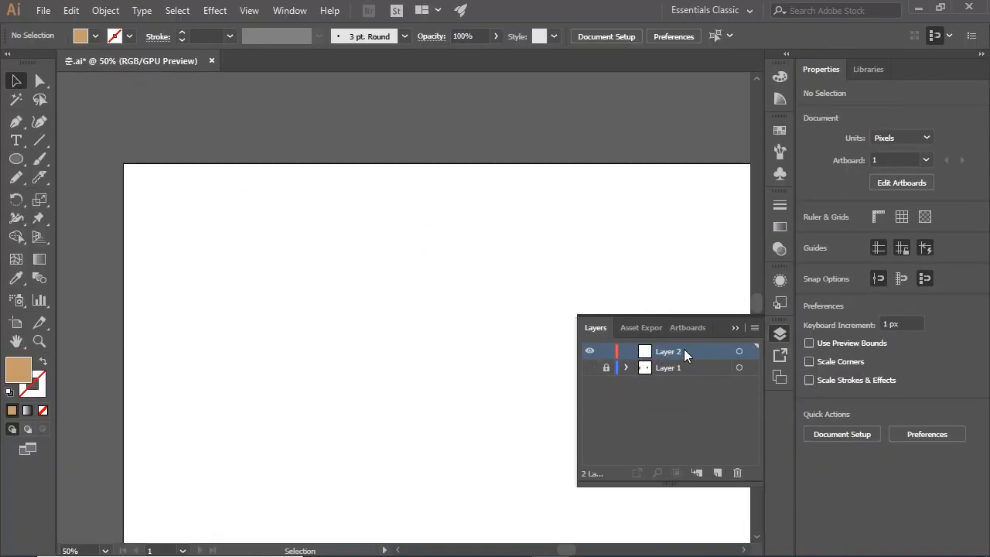
Paste the Korean lettering onto Layer 2 and place it at about X 708 px, Y 485 px.
key("ctrl+v")
left_click_drag(453, 432, 409, 367)
left_click_drag(389, 332, 377, 369)
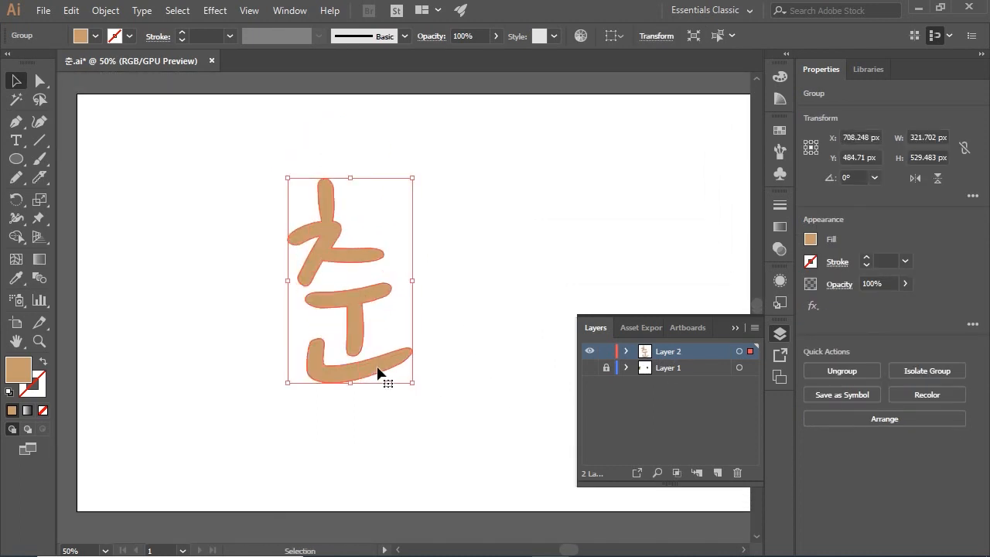
left_click(379, 303)
left_click(380, 295)
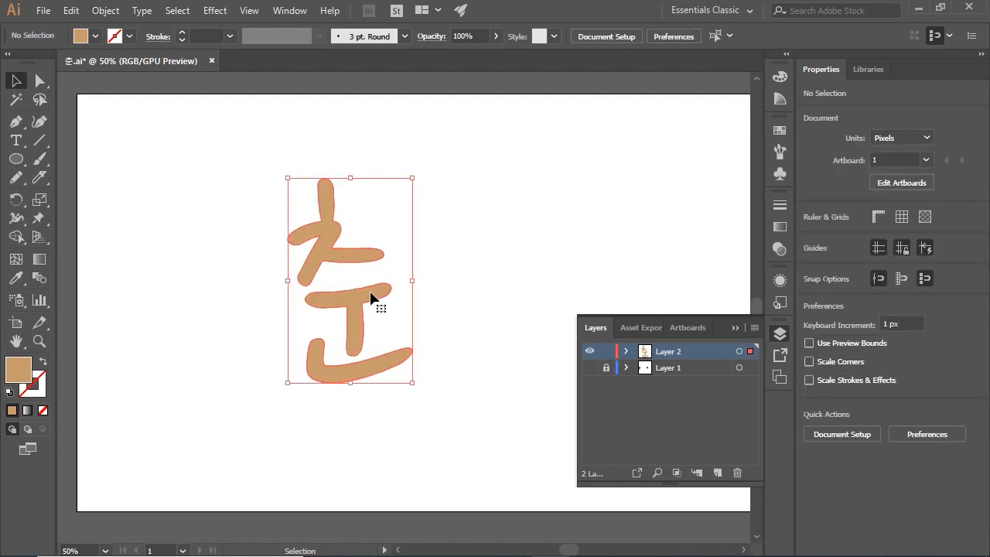
Examine the upper strokes of the pasted lettering and where they join, at 150% zoom.
key("a")
key("ctrl+y")
key("v")
key("ctrl+y")
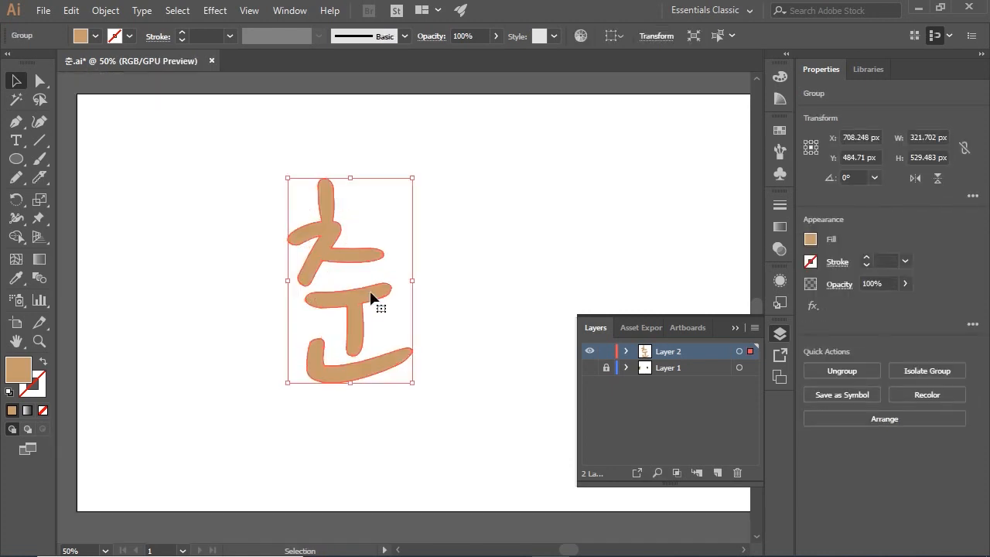
key("ctrl+equal")
key("ctrl+equal")
key("ctrl+equal")
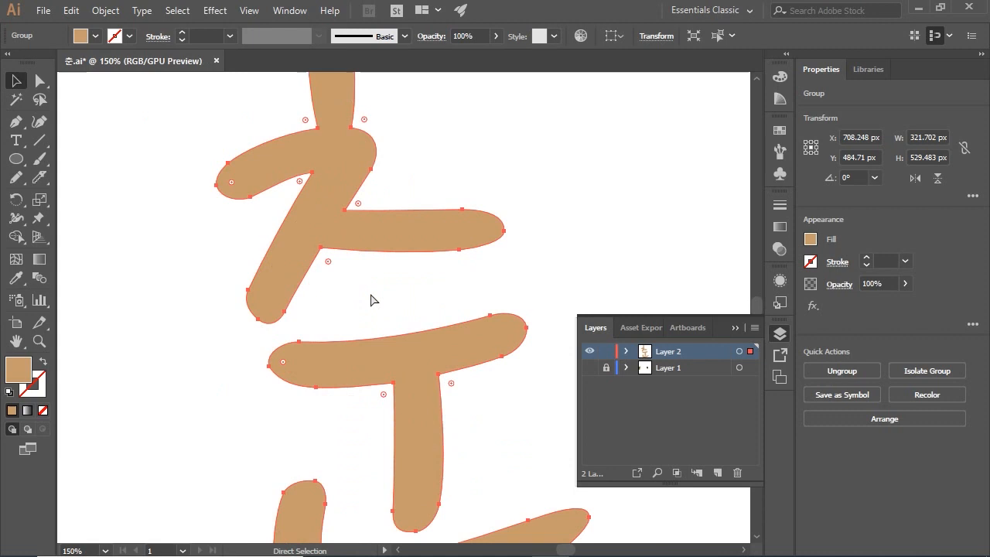
left_click_drag(460, 252, 392, 417)
left_click(464, 238)
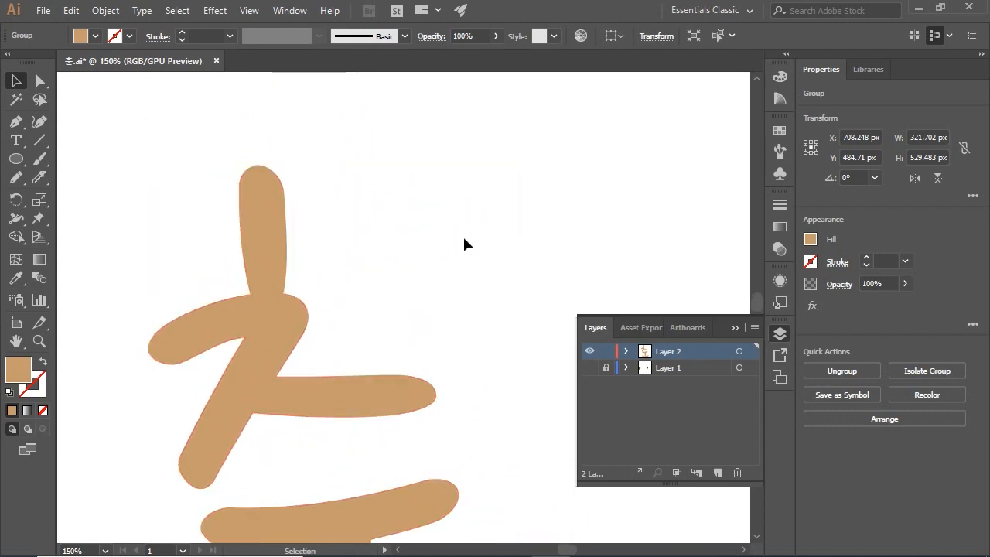
left_click(265, 242)
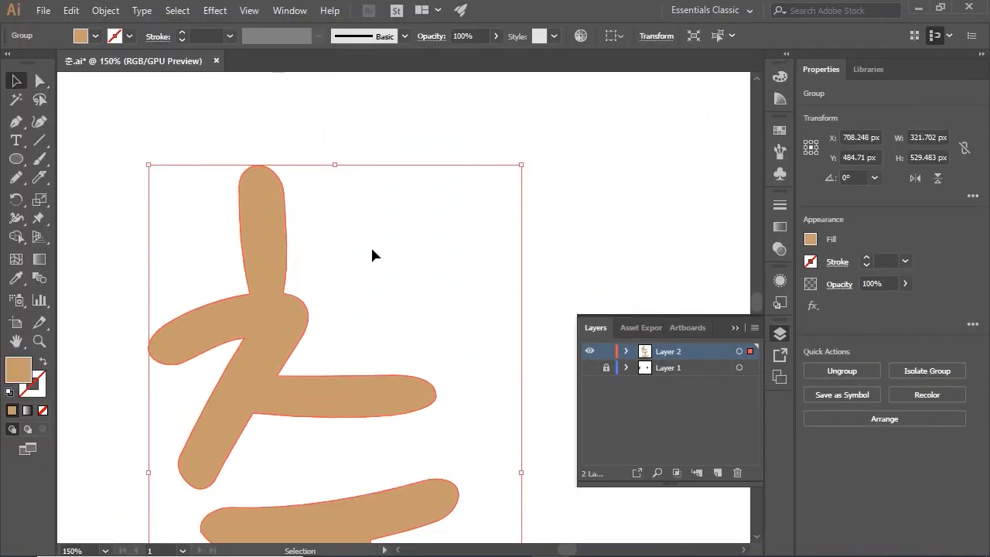
left_click(390, 234)
left_click(274, 209)
key("a")
key("v")
key("ctrl+shift+a")
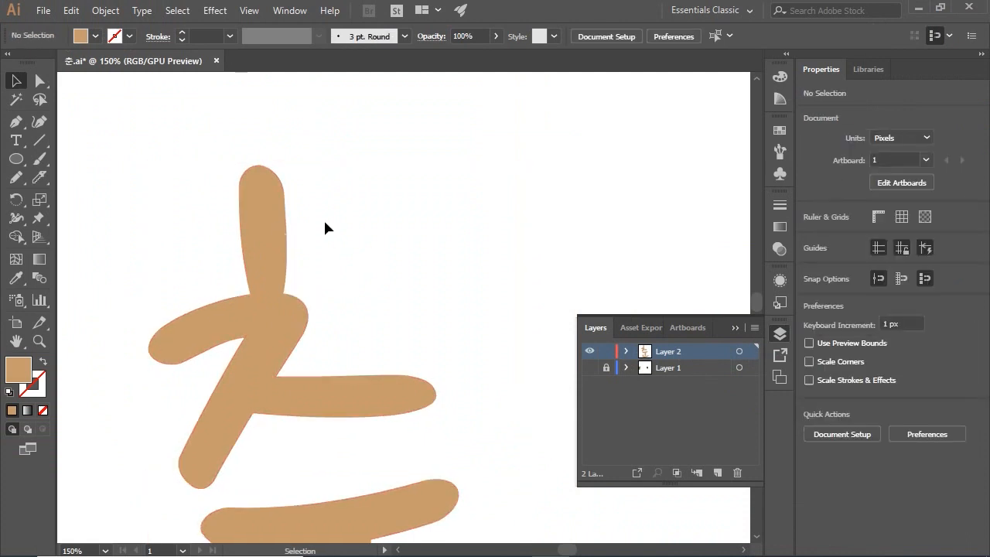
Set up the Pen tool with no fill and a 1 pt red stroke (ED1C24).
left_click_drag(372, 301, 413, 257)
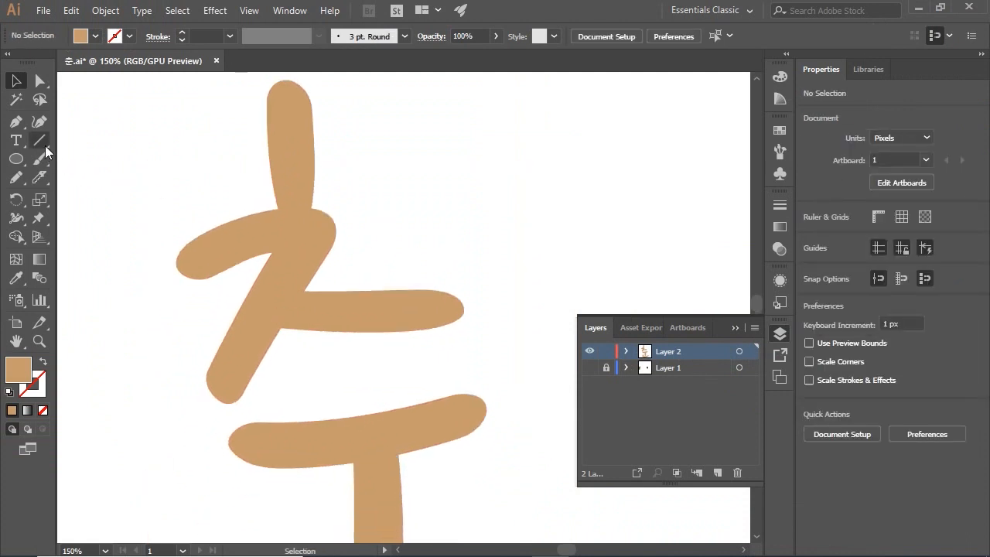
left_click(15, 122)
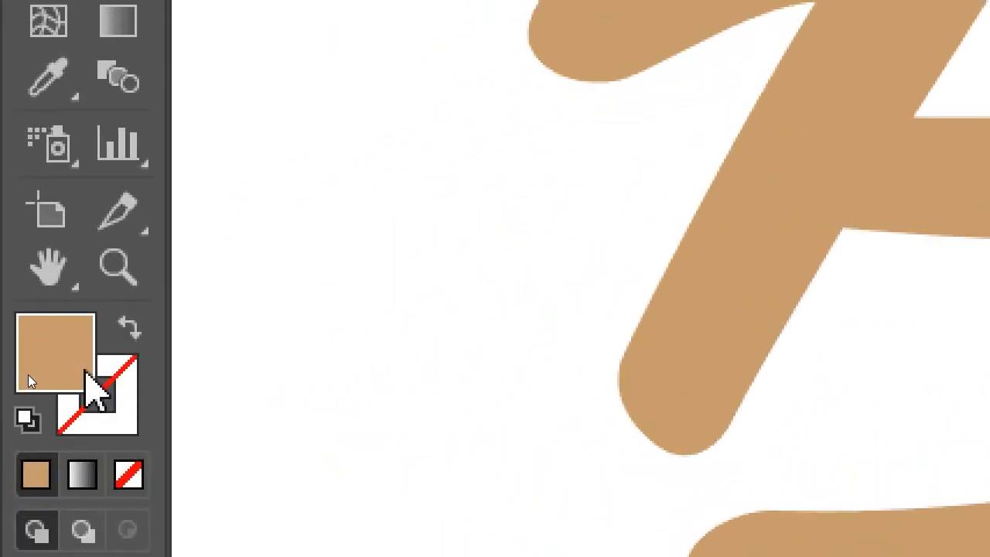
left_click(101, 402)
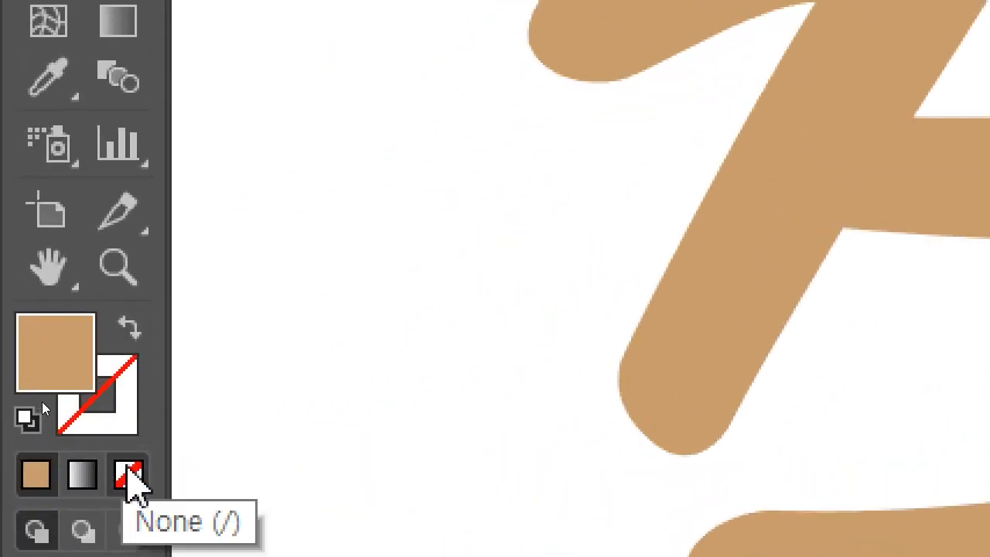
left_click(133, 331)
left_click(121, 407)
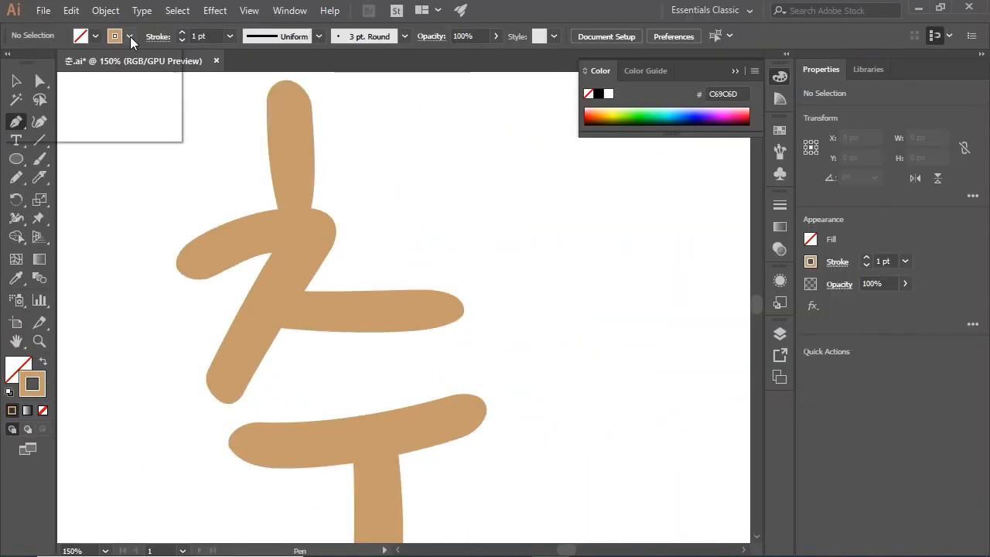
left_click(130, 36)
left_click(128, 62)
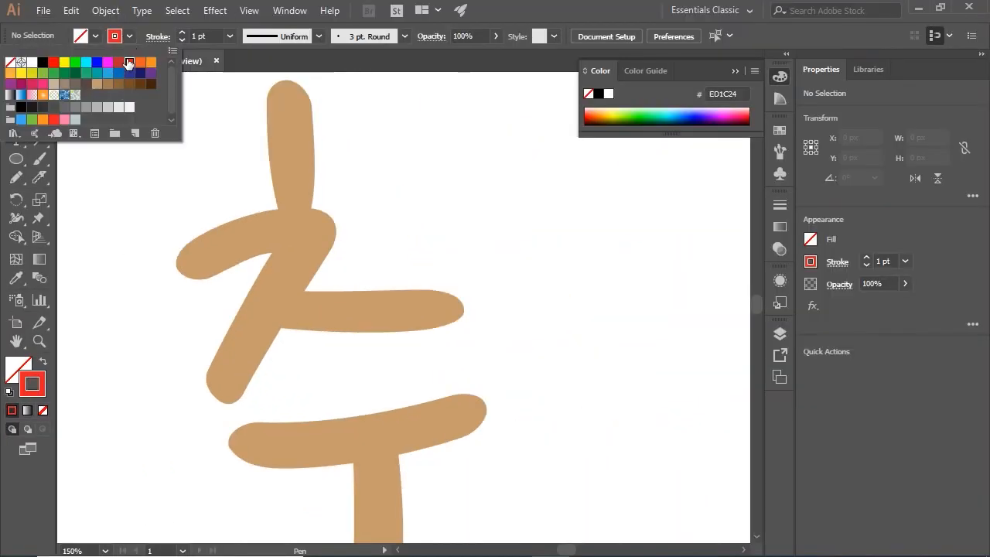
left_click(527, 5)
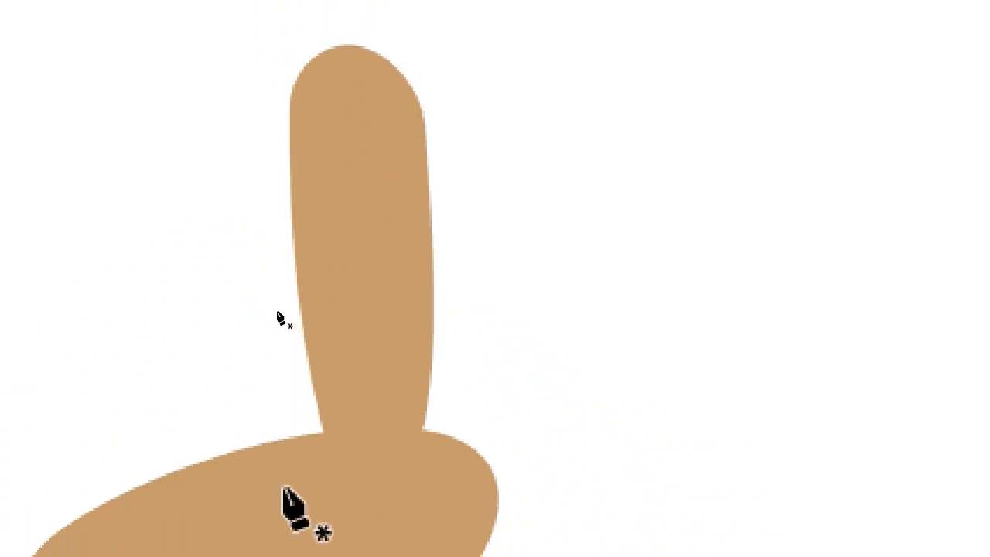
Draw an open V-shaped cut path with a flat base through both notches where the top vertical stroke joins the curved stroke.
left_click(281, 400)
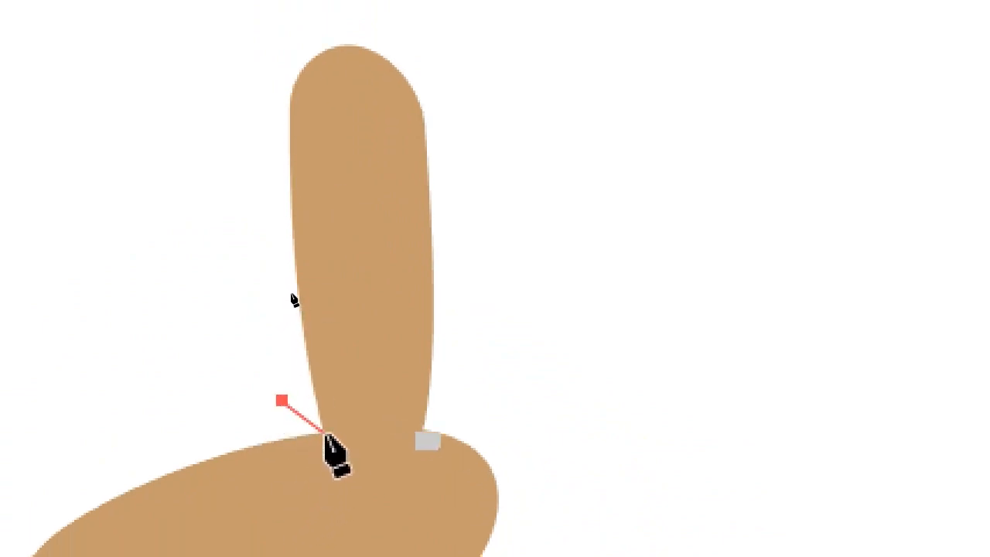
left_click(324, 432)
scroll(348, 492, "down", 1)
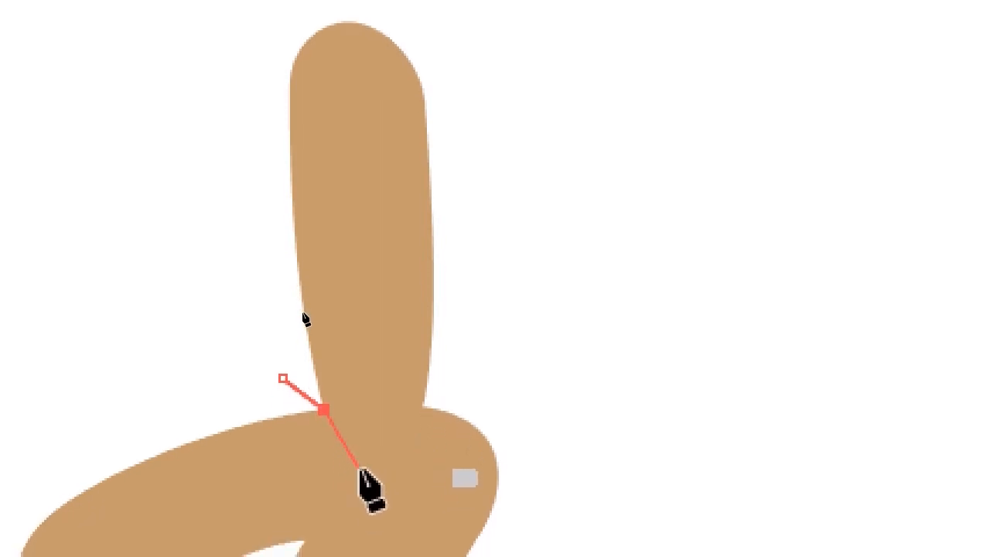
left_click(358, 473)
scroll(362, 484, "down", 1)
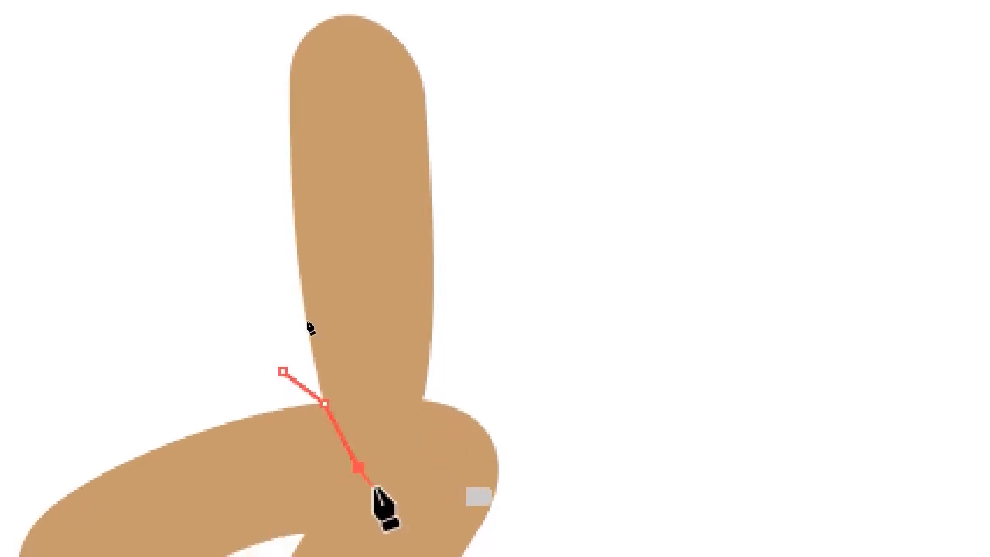
left_click(380, 468)
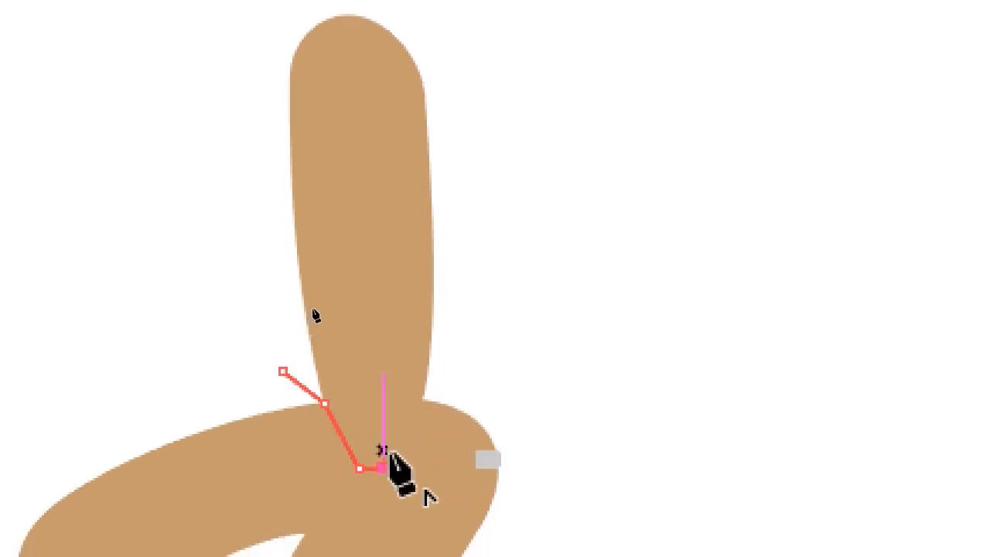
left_click(422, 401)
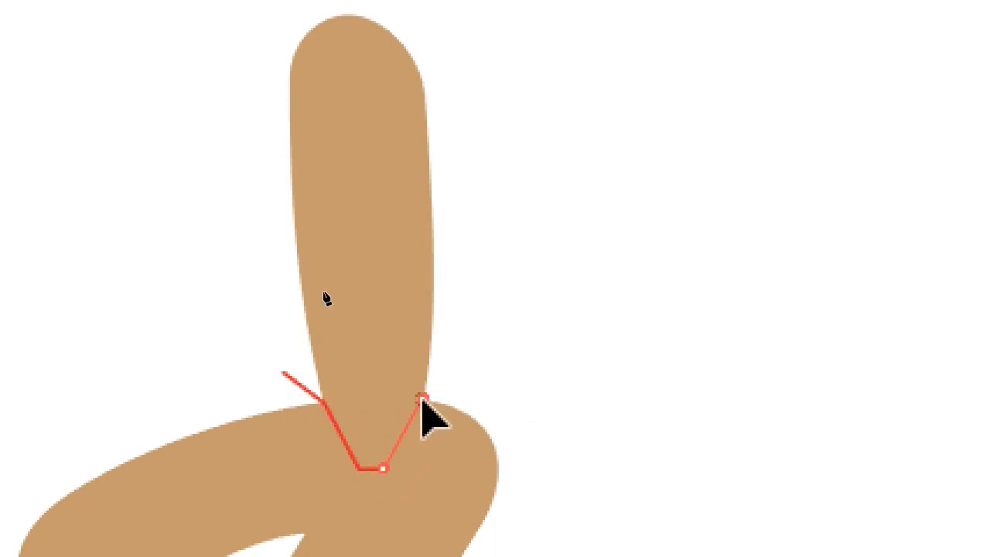
left_click(563, 315)
left_click(596, 430, "ctrl")
Narrow the flat base of the V-shaped cut path by moving its right lower anchor point closer to the left one.
left_click_drag(539, 554, 616, 151)
scroll(762, 52, "up", 5)
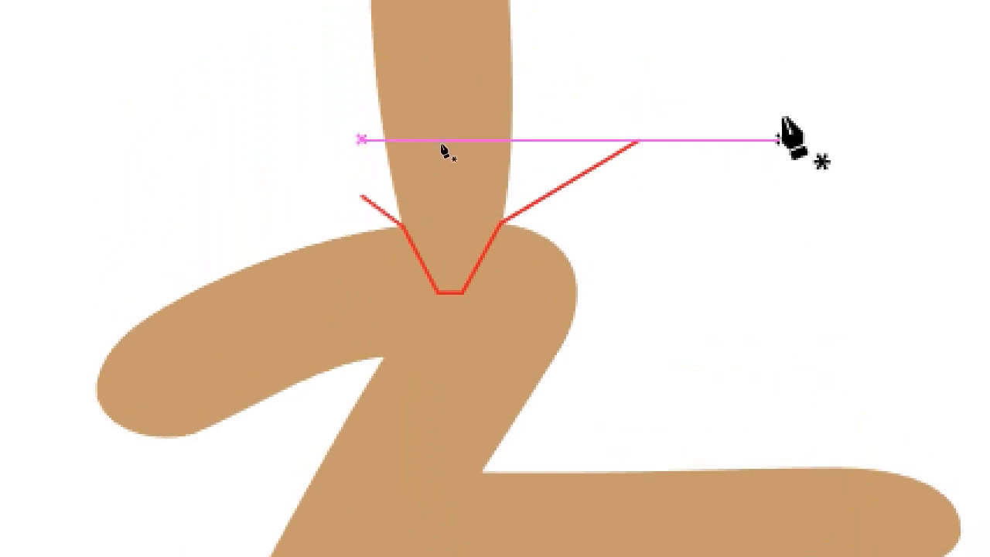
key("a")
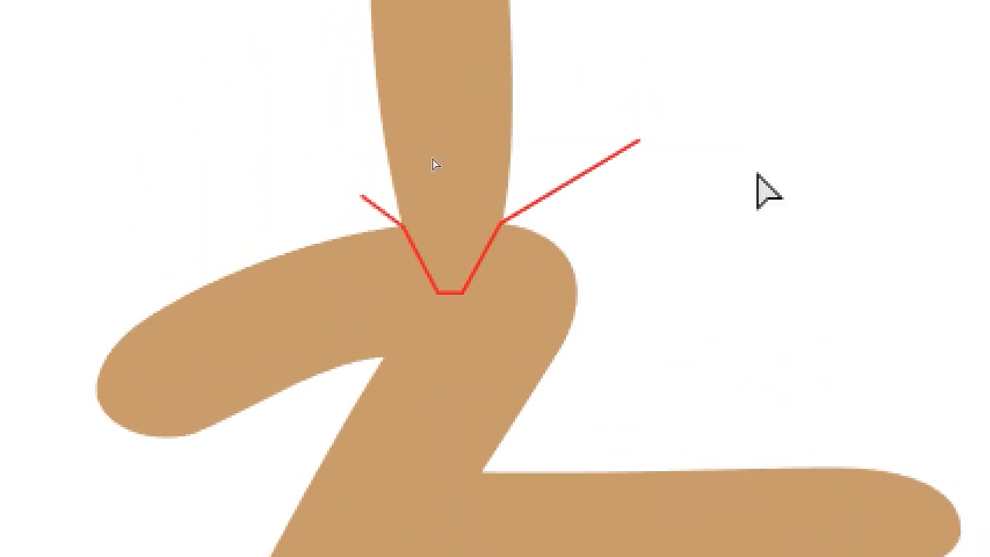
mouse_move(460, 297)
left_mouse_down()
mouse_move(453, 301)
mouse_move(452, 287)
left_mouse_up()
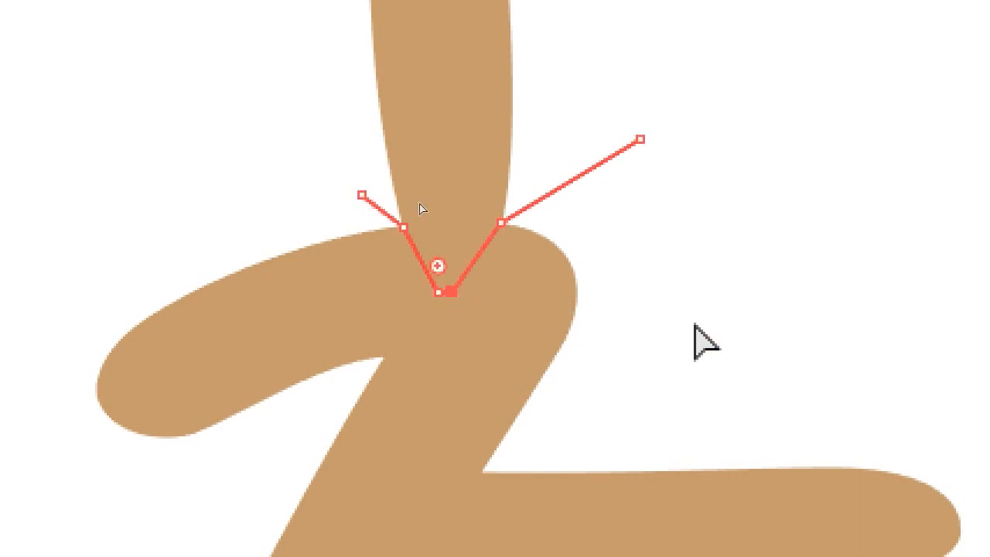
left_click(809, 314)
Draw a second open cut path along the joint between the long diagonal stroke and the horizontal stroke, extending past the lettering at both ends.
key("p")
key("space")
left_click_drag(622, 470, 654, 331)
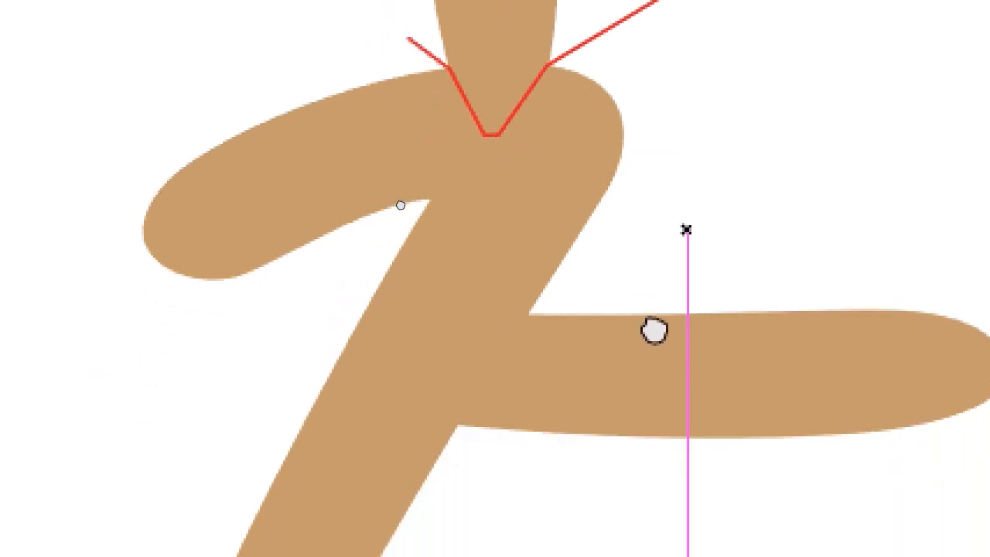
key("space")
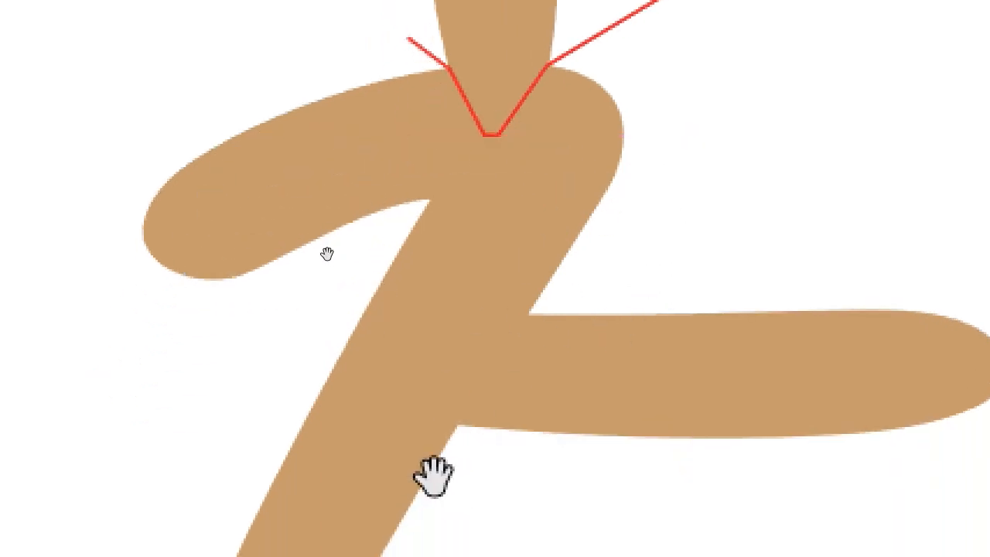
left_click_drag(426, 471, 455, 376)
left_click(711, 116)
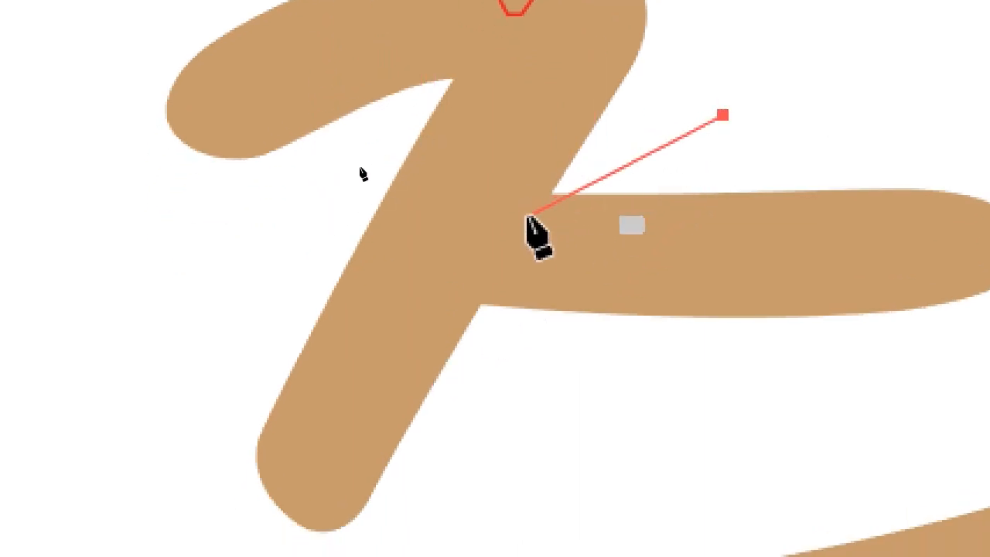
left_click(551, 192)
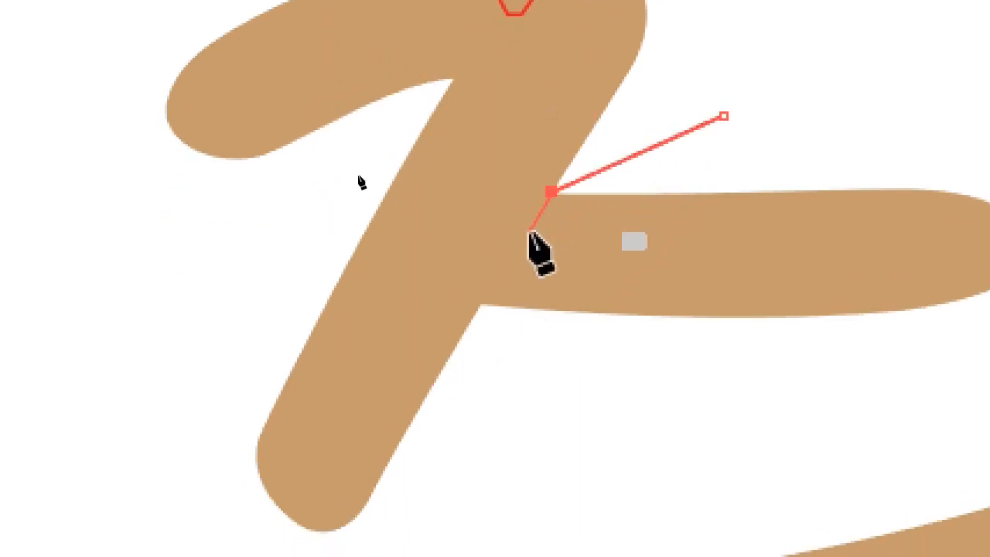
left_click(479, 303)
left_click(541, 475)
left_click(603, 457, "ctrl")
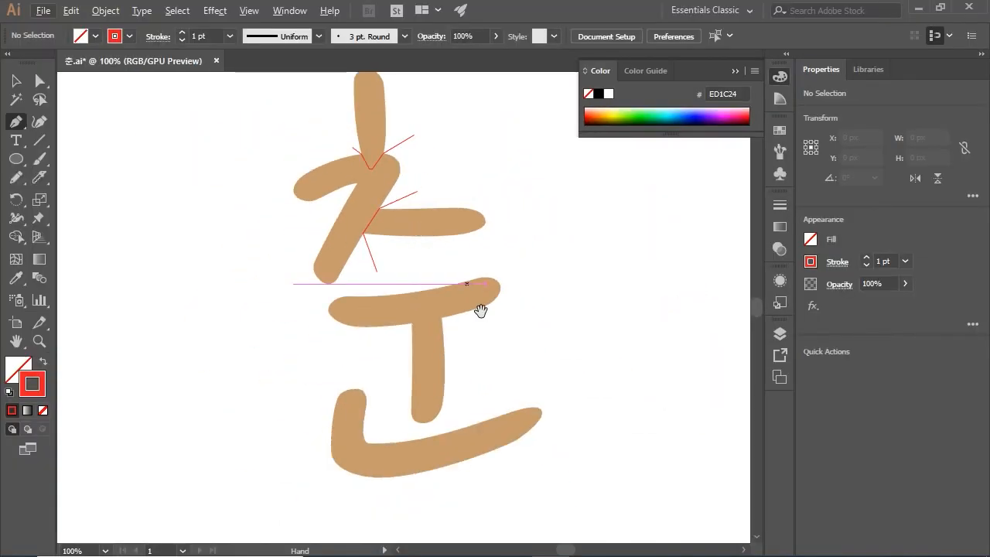
Draw a third open cut path across the top of the ㅜ stem through both corners, extending beyond the stem on each side.
scroll(531, 221, "down", 2)
scroll(537, 283, "up", 2)
scroll(511, 272, "up", 2)
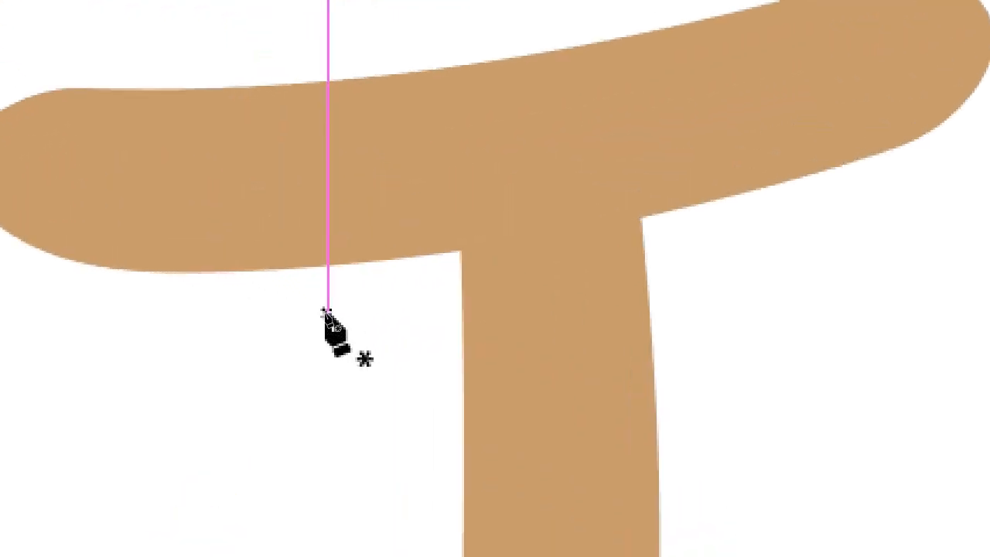
left_click(327, 313)
left_click_drag(460, 251, 520, 238)
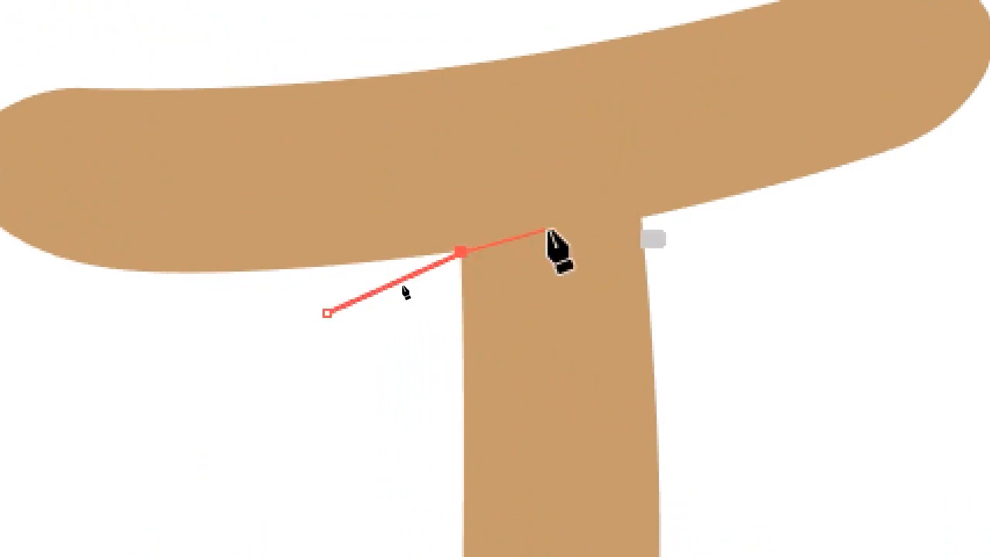
left_click(641, 215)
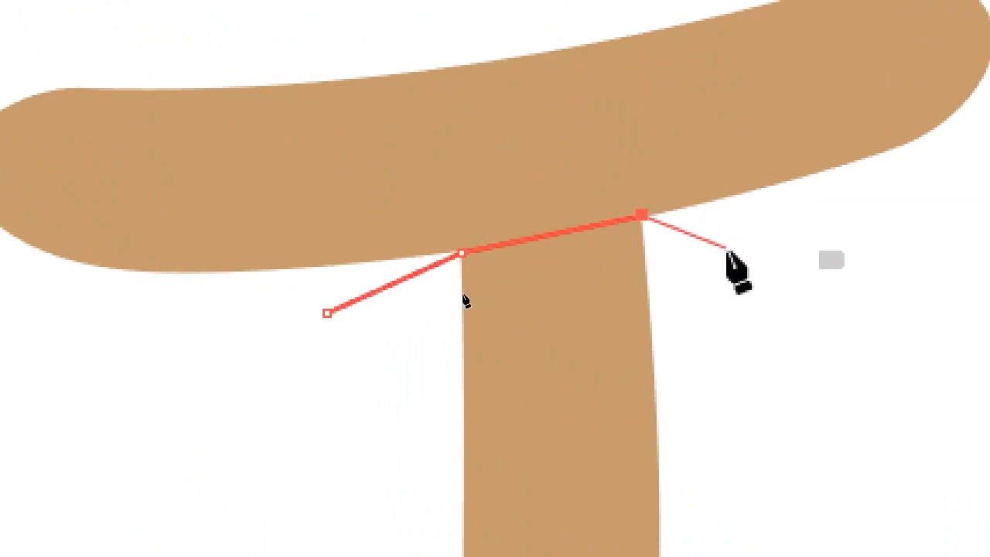
left_click(804, 284)
left_click(806, 375, "ctrl")
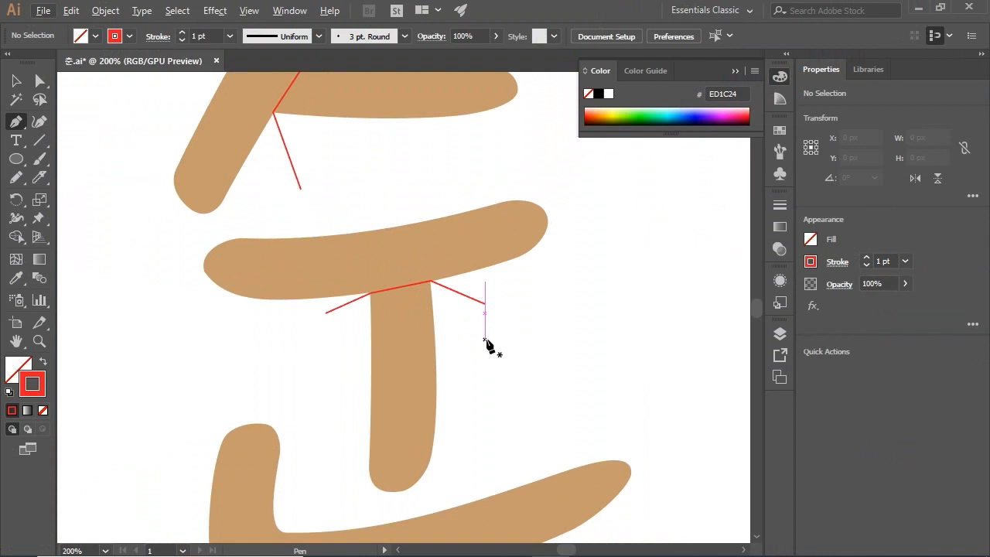
Try to combine the upper lettering shape and its two cut paths with Pathfinder Unite, and undo it.
key("ctrl+minus")
key("ctrl+minus")
left_click_drag(486, 338, 485, 365)
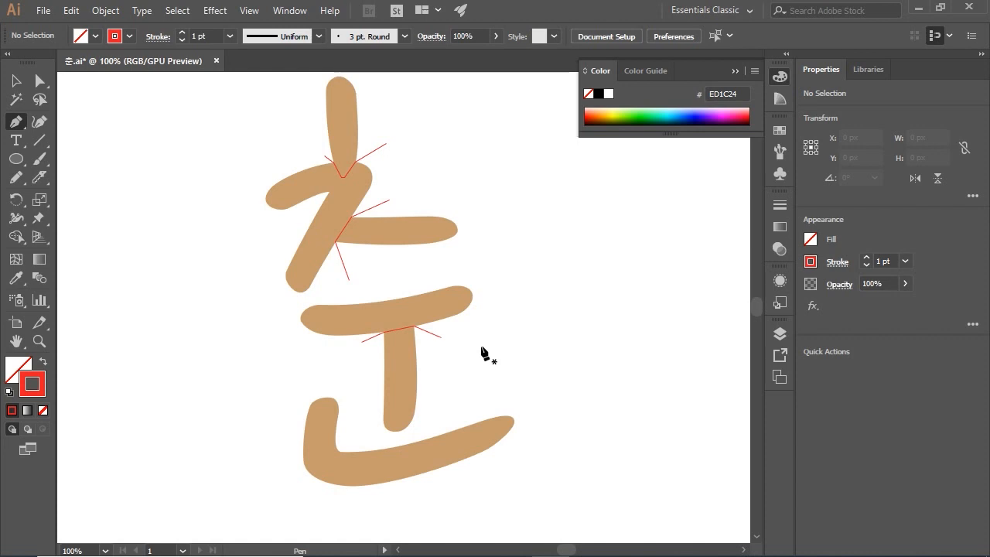
left_click(42, 82)
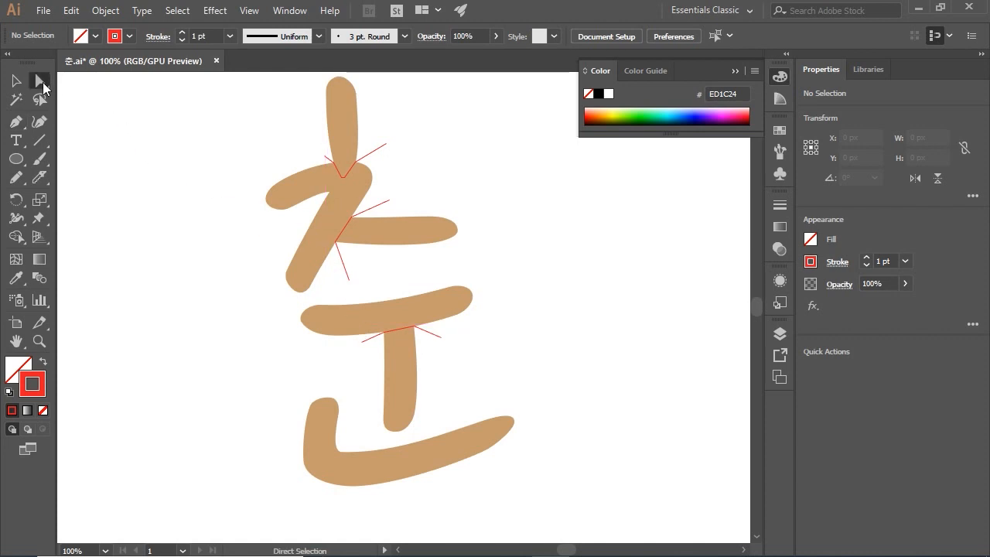
key("ctrl+a")
left_click(547, 211)
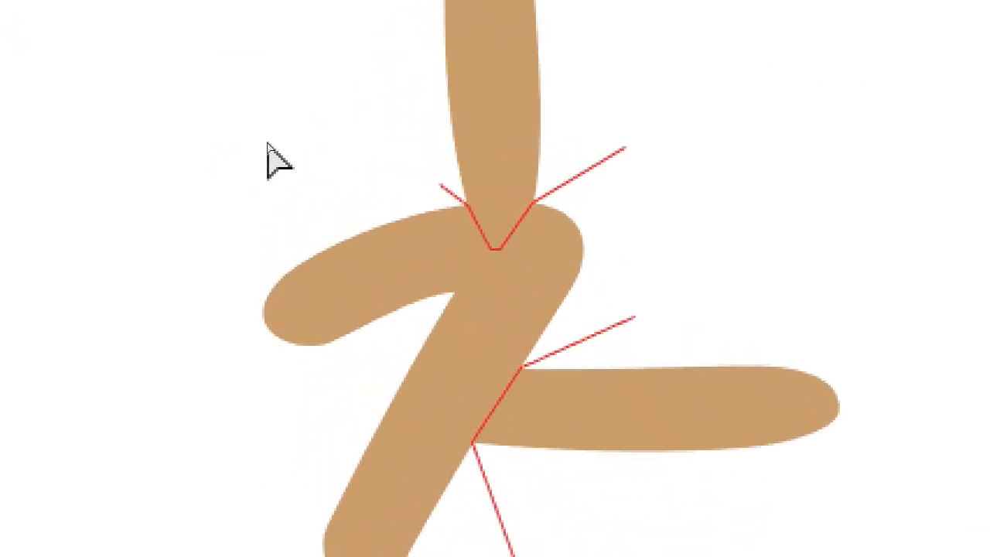
mouse_move(267, 145)
left_mouse_down()
mouse_move(390, 305)
mouse_move(631, 554)
left_mouse_up()
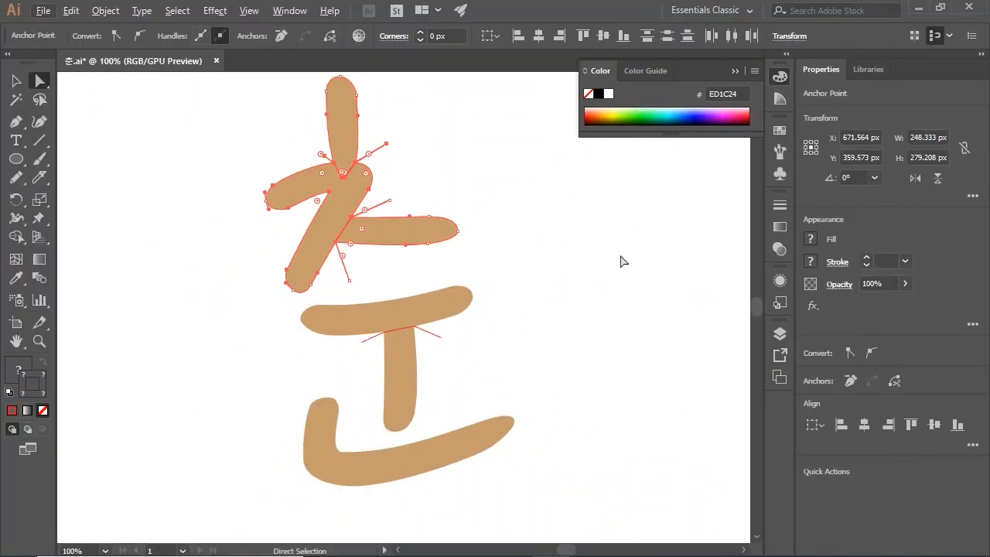
left_click(774, 251)
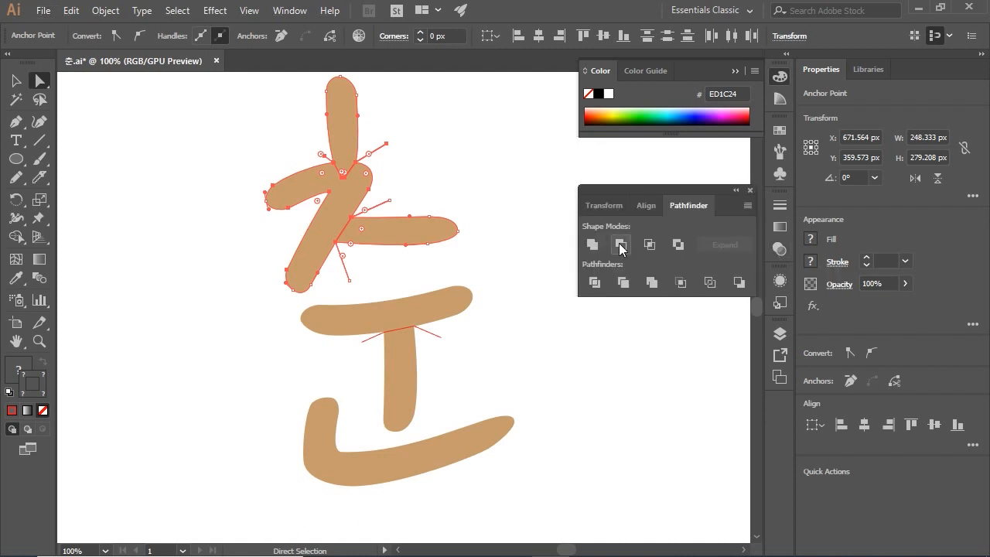
left_click(591, 244)
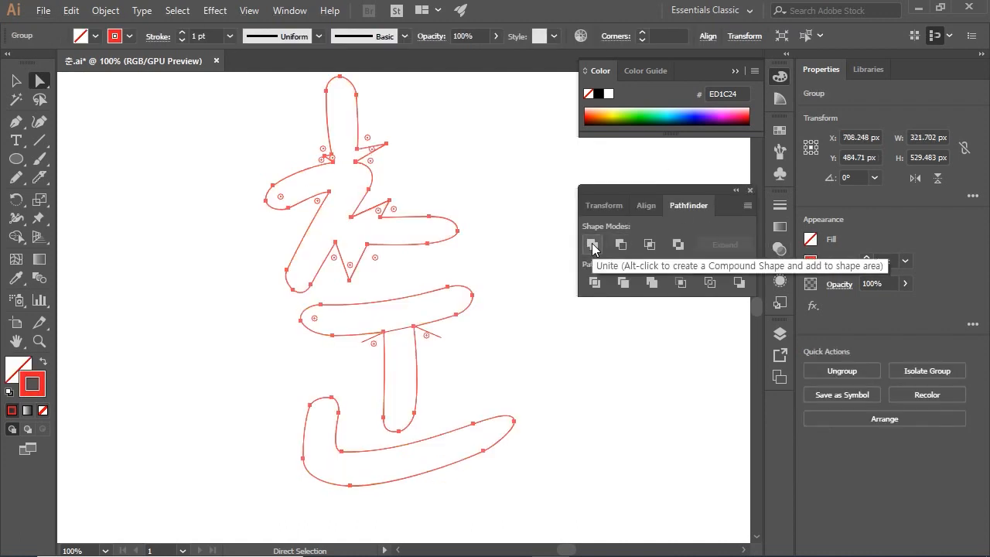
key("ctrl+z")
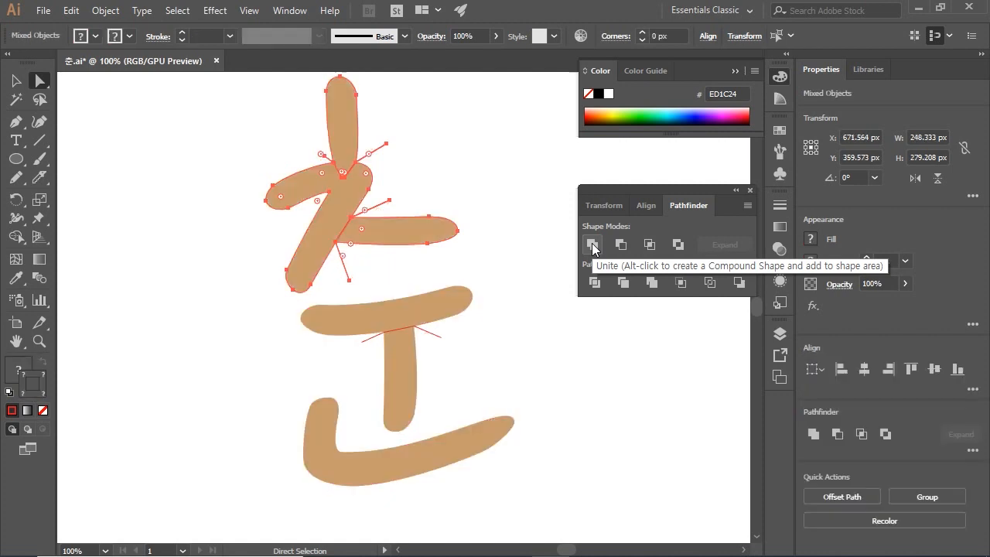
Try to divide the upper lettering shape with only its V-shaped cut path using Pathfinder Divide, and undo it.
left_click(466, 168)
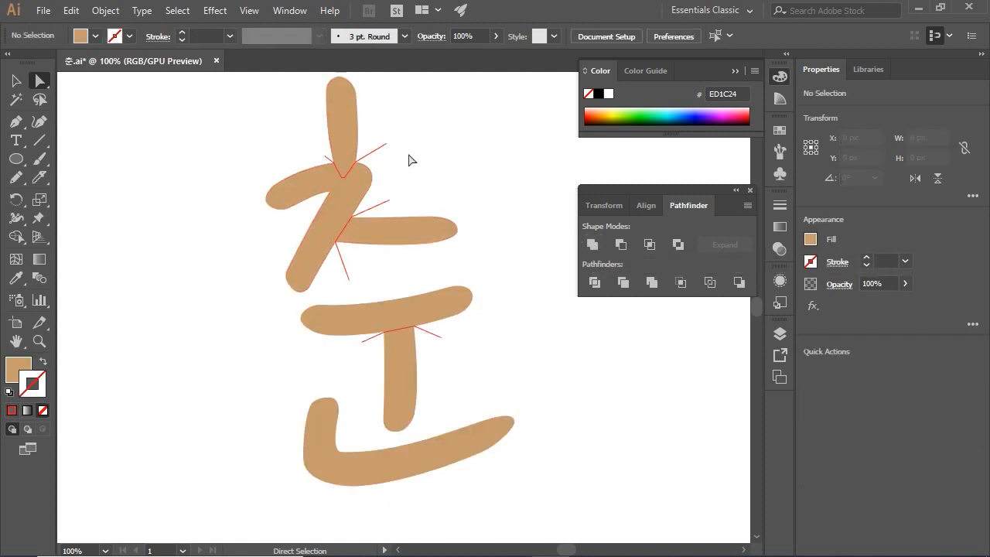
left_click(374, 155)
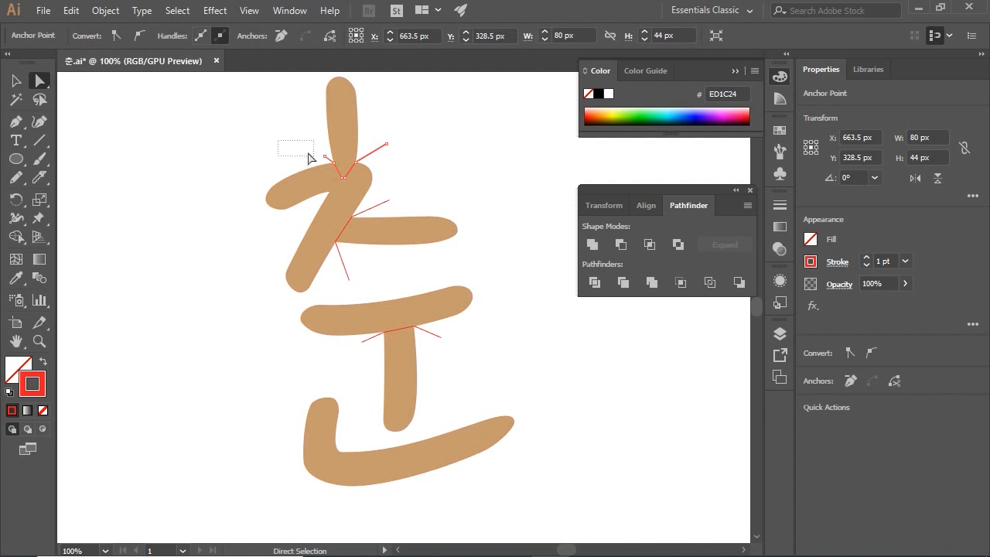
left_click(373, 178)
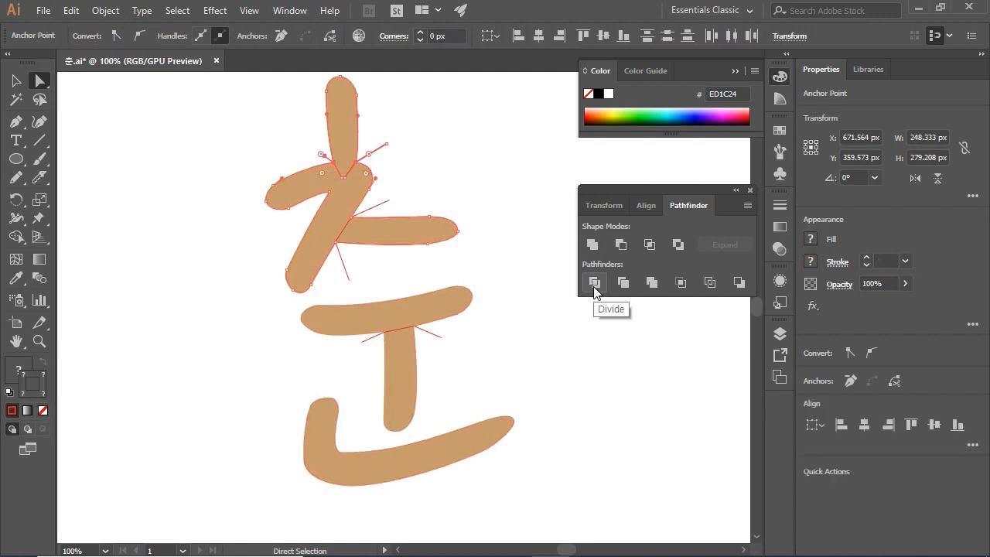
left_click(595, 284)
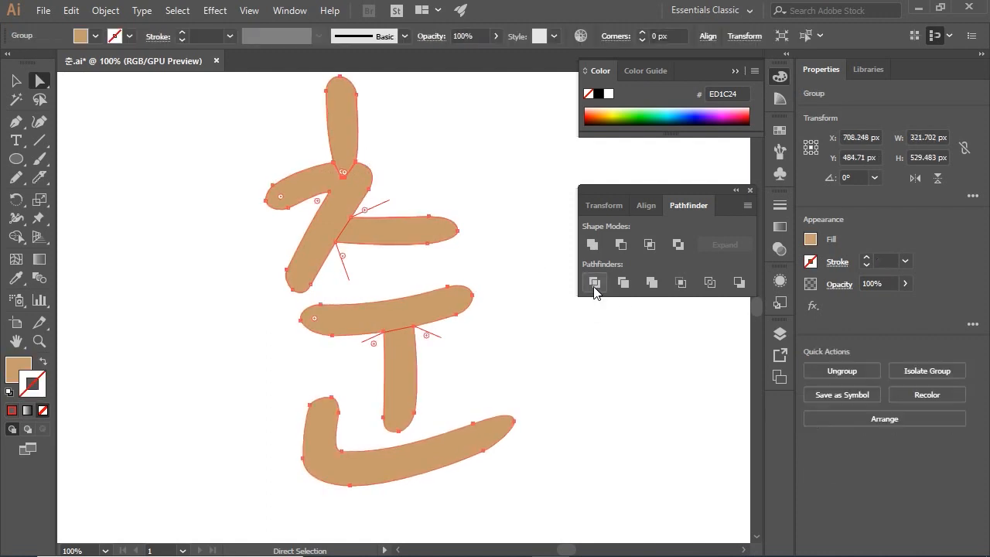
left_click(498, 220)
left_click_drag(351, 206, 349, 205)
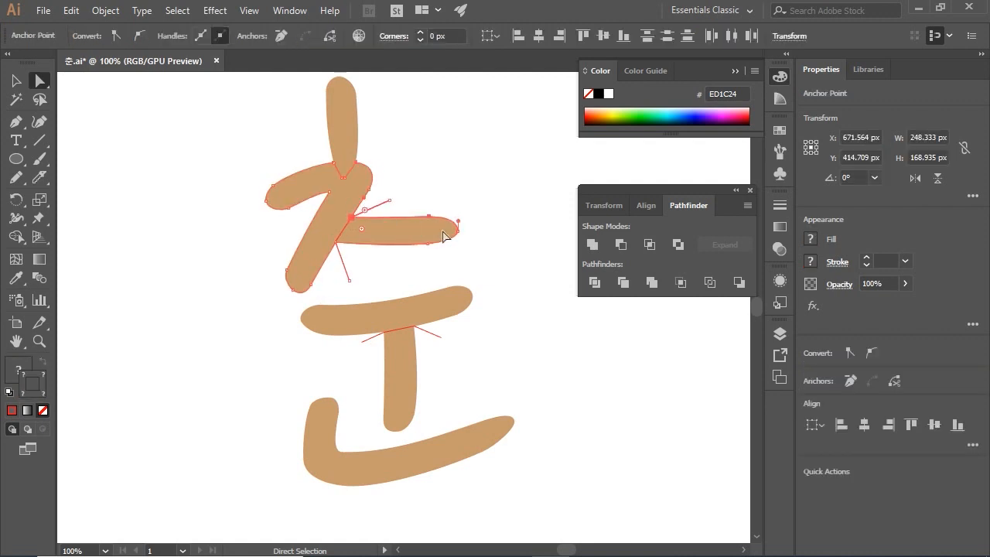
key("v")
key("a")
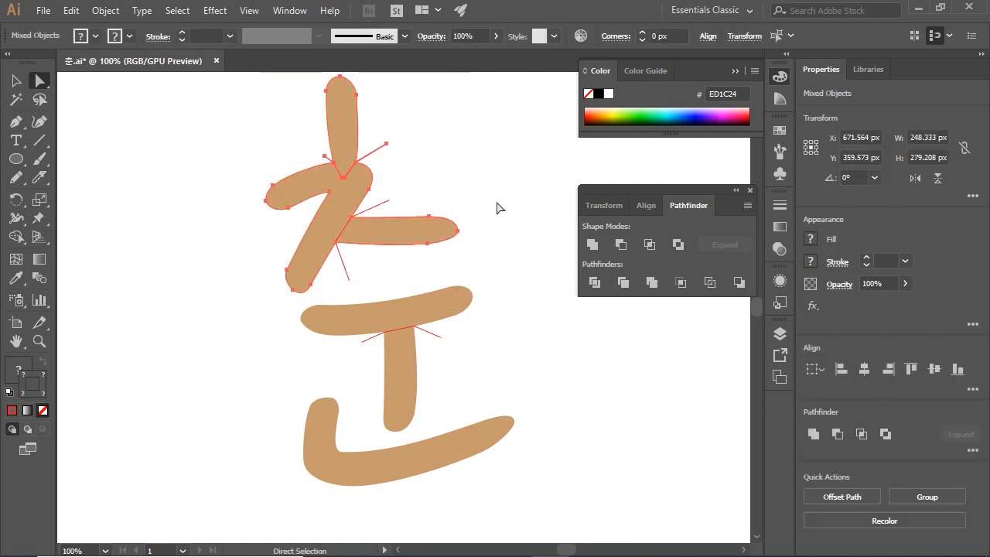
Split the upper lettering shape along both of its cut paths together with Pathfinder Divide.
left_click(303, 146)
left_click(369, 256)
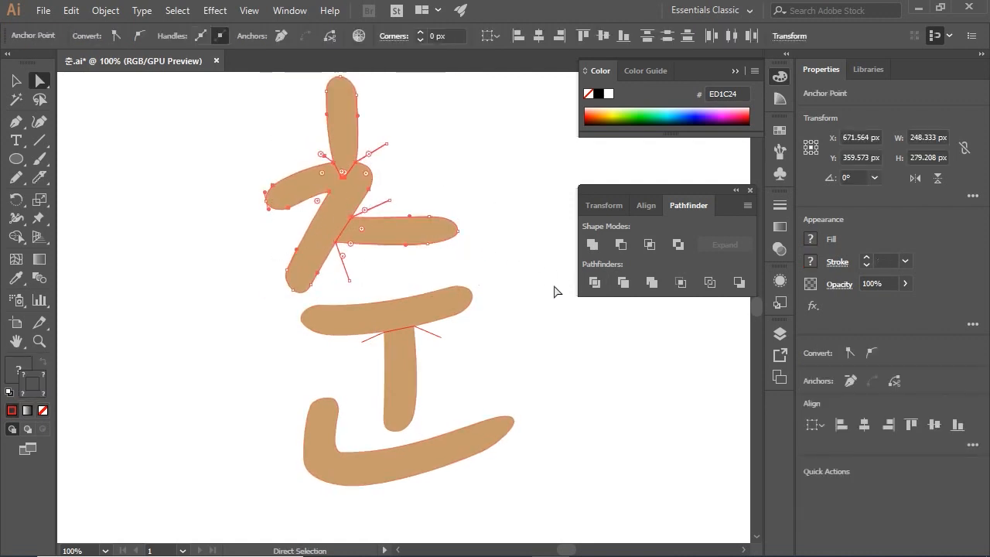
left_click(592, 284)
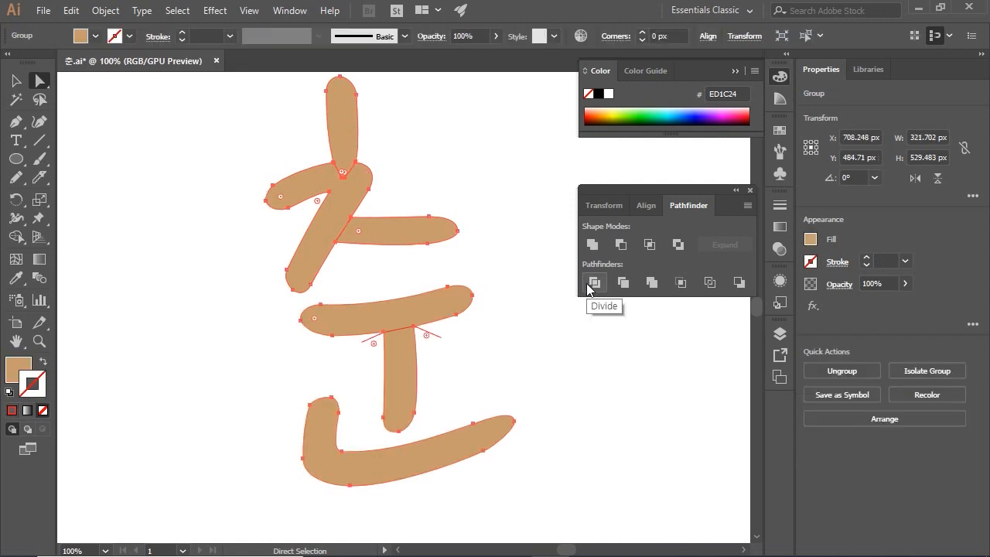
Test the upper cuts by pulling the horizontal stroke and the top vertical stroke away, and restore both to their places.
left_click(482, 203)
left_click_drag(409, 229, 467, 222)
left_click_drag(347, 135, 346, 107)
key("ctrl+z")
left_click_drag(494, 221, 435, 230)
left_click(438, 196)
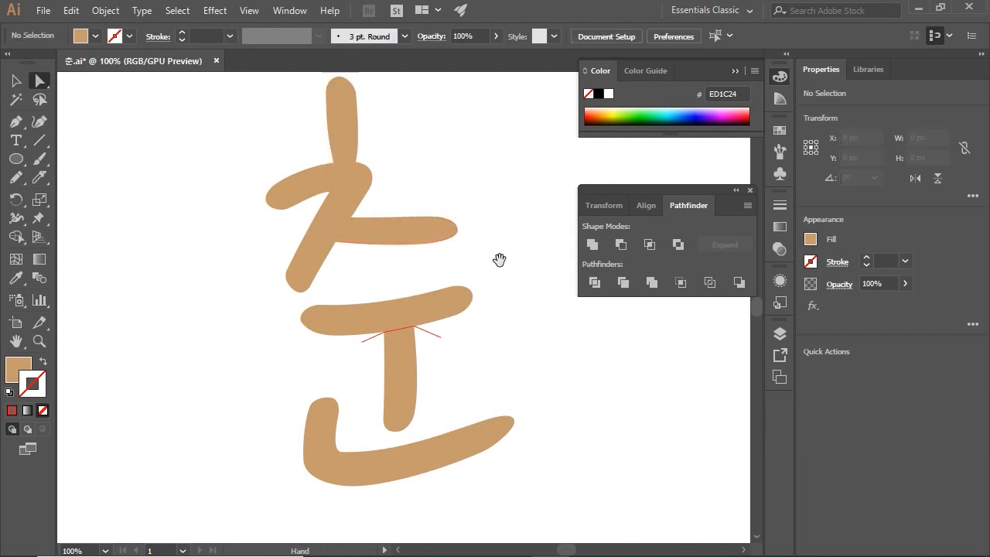
Split the ㅜ shape into its bar and stem along the red cut path with Pathfinder Divide.
left_click_drag(500, 258, 490, 226)
left_click_drag(390, 290, 360, 271)
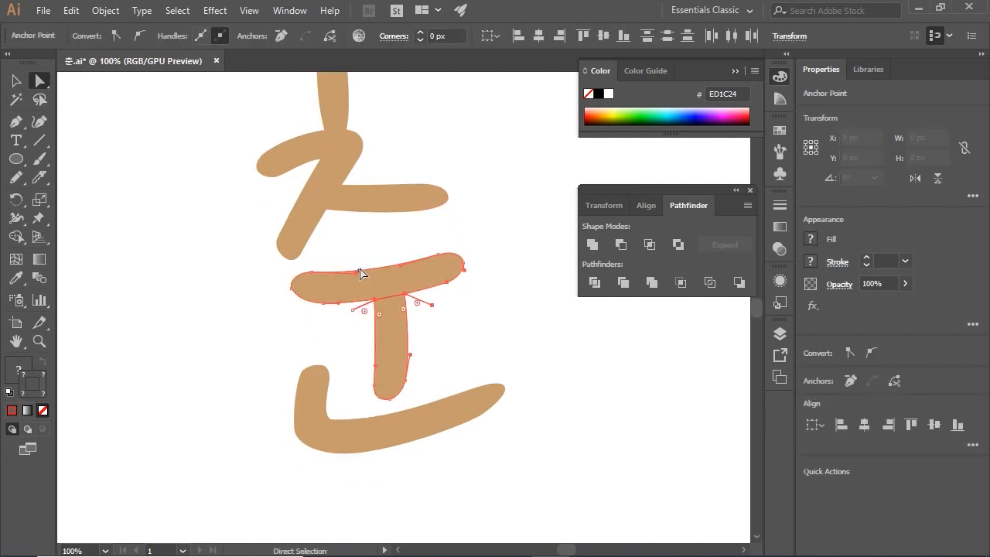
left_click(594, 283)
Test the separated pieces by moving the ㅜ stem down and the top vertical stroke up, undoing each move.
left_click(462, 325)
left_click_drag(400, 335, 399, 376)
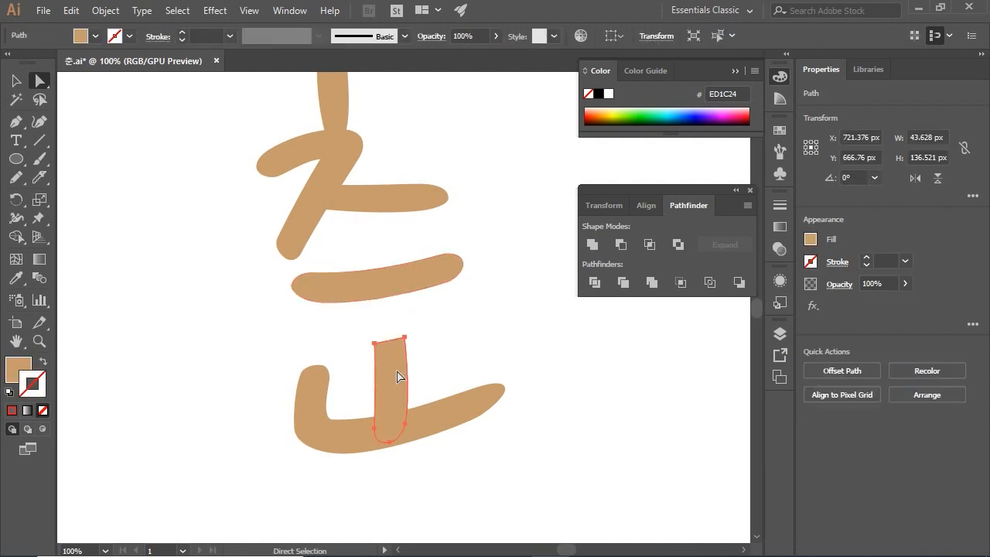
key("ctrl+z")
left_click(455, 343)
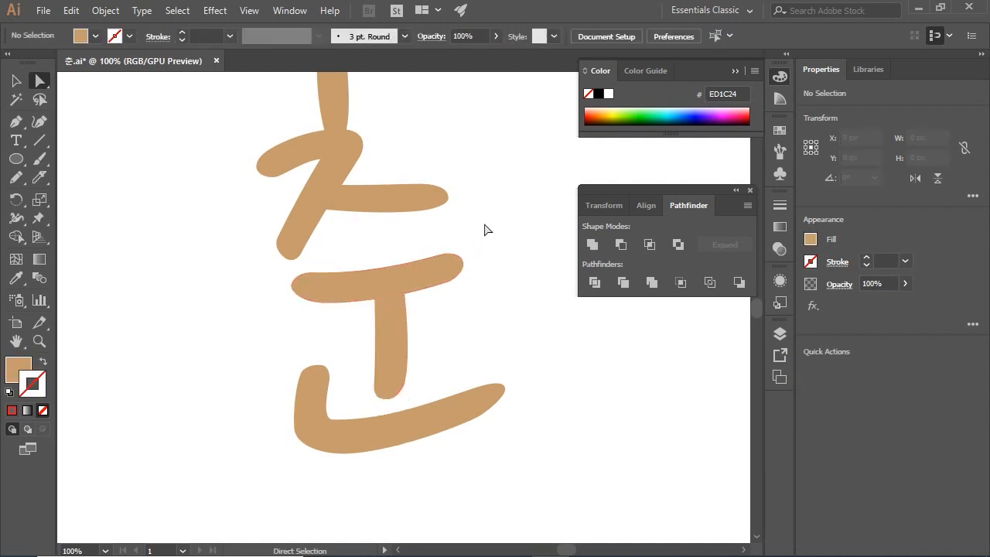
scroll(482, 239, "up", 5)
left_click_drag(347, 249, 338, 194)
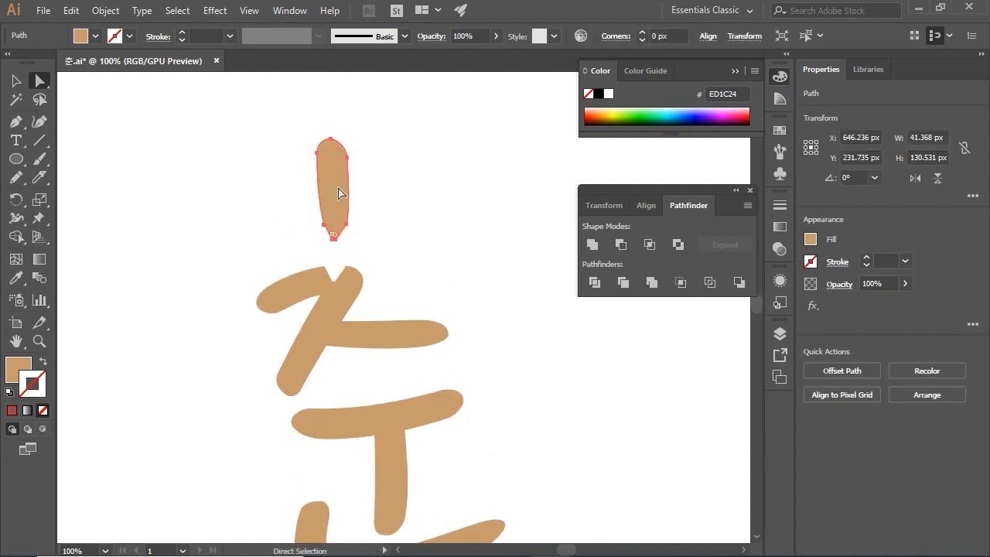
key("ctrl+z")
left_click(389, 193)
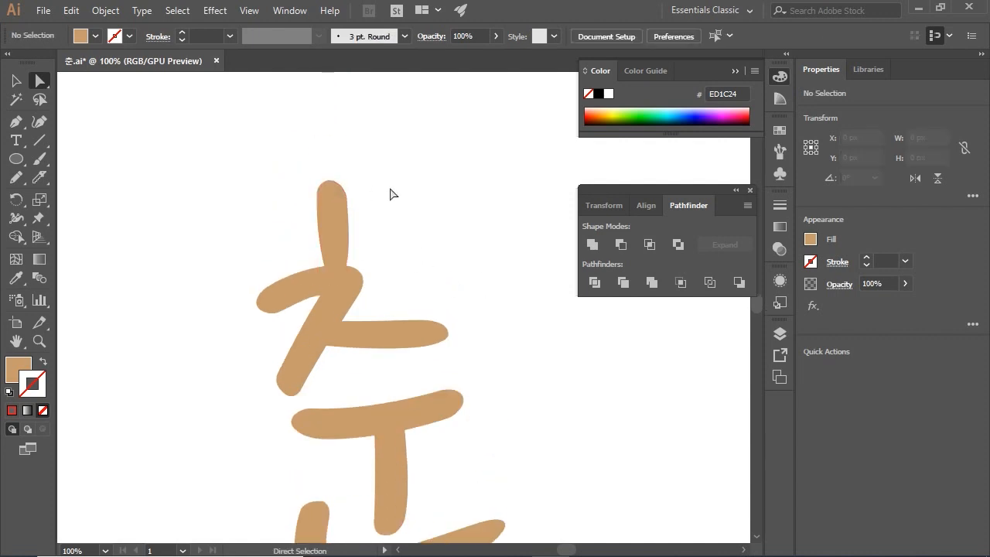
Fill the top vertical stroke with dark blue (001994), leaving it without an outline colour.
scroll(431, 269, "down", 3)
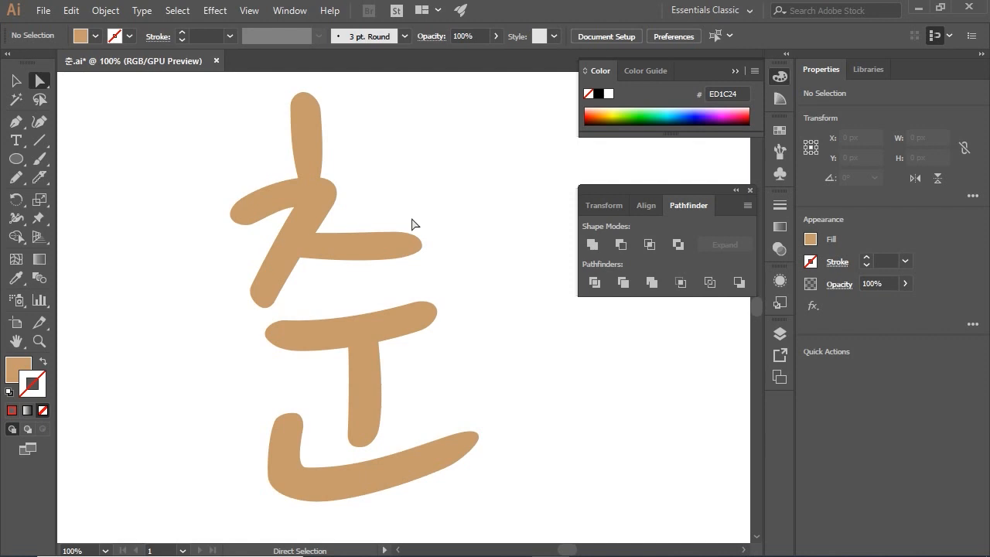
left_click(751, 189)
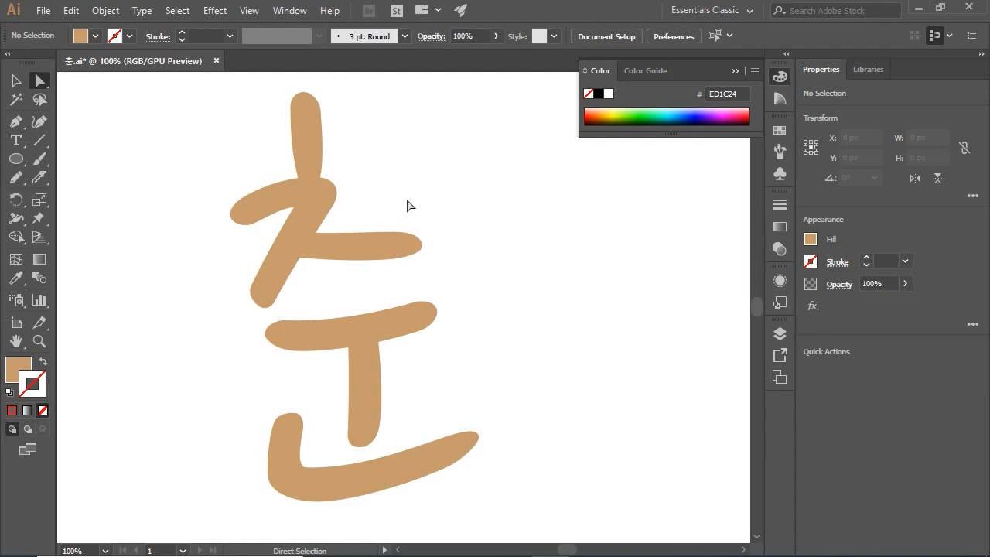
left_click(307, 138)
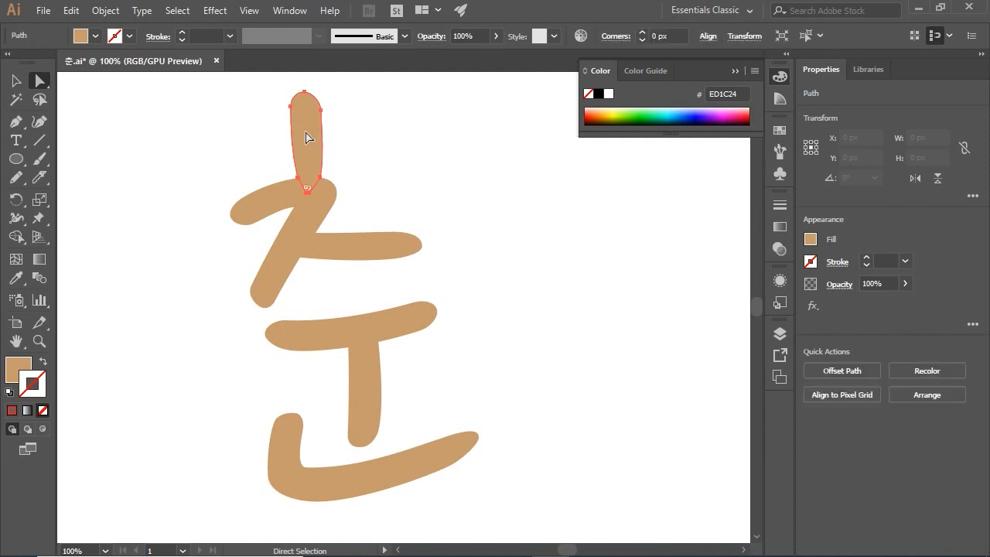
key("x")
left_click(597, 117)
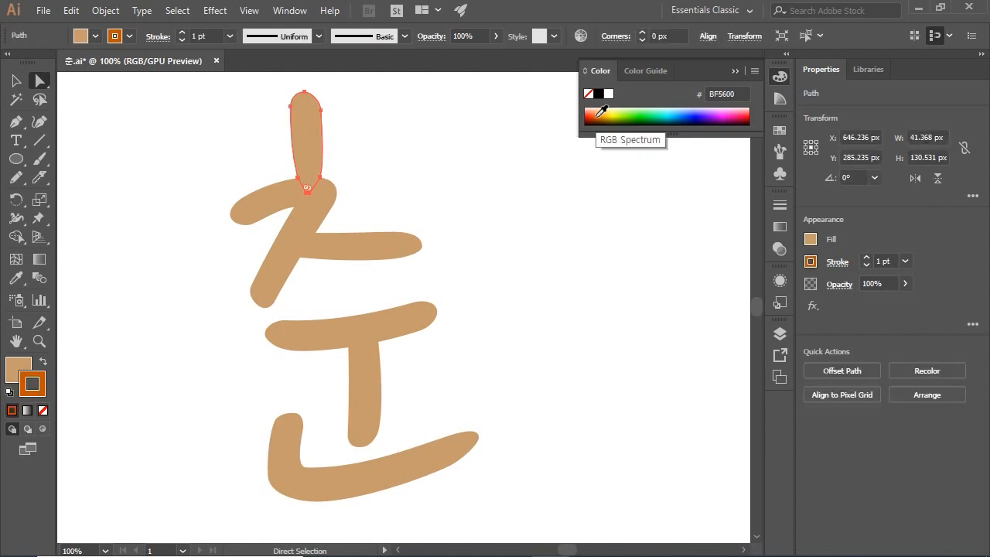
key("slash")
left_click(32, 362)
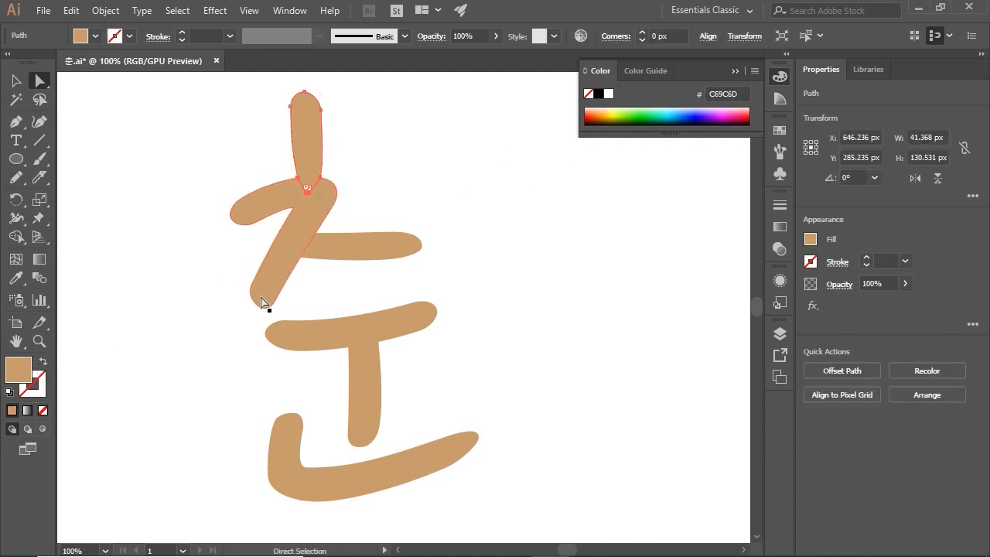
left_click(690, 118)
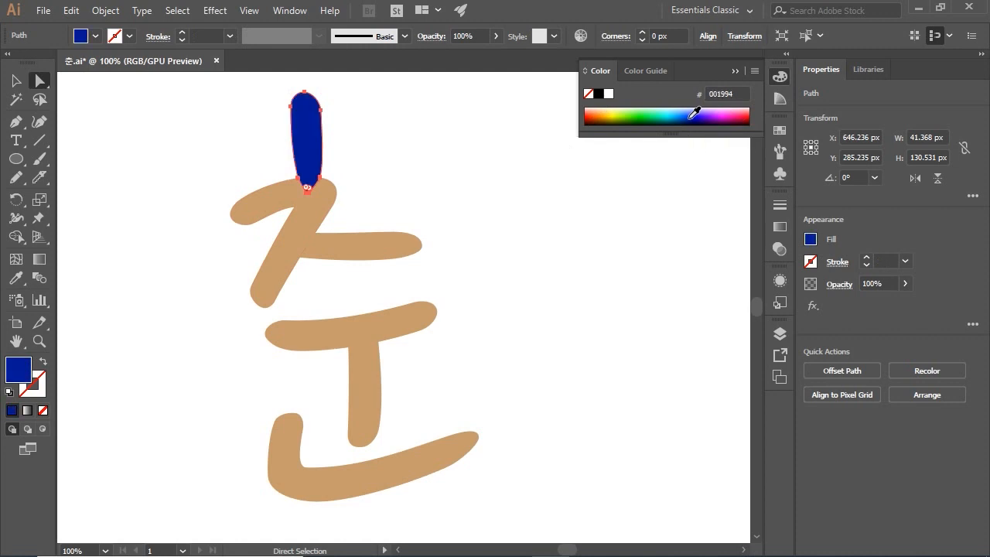
left_click(569, 199)
Fill the upper horizontal stroke with pink (FF55D6) and the ㅜ bar with dark red (6A0017).
left_click(370, 266)
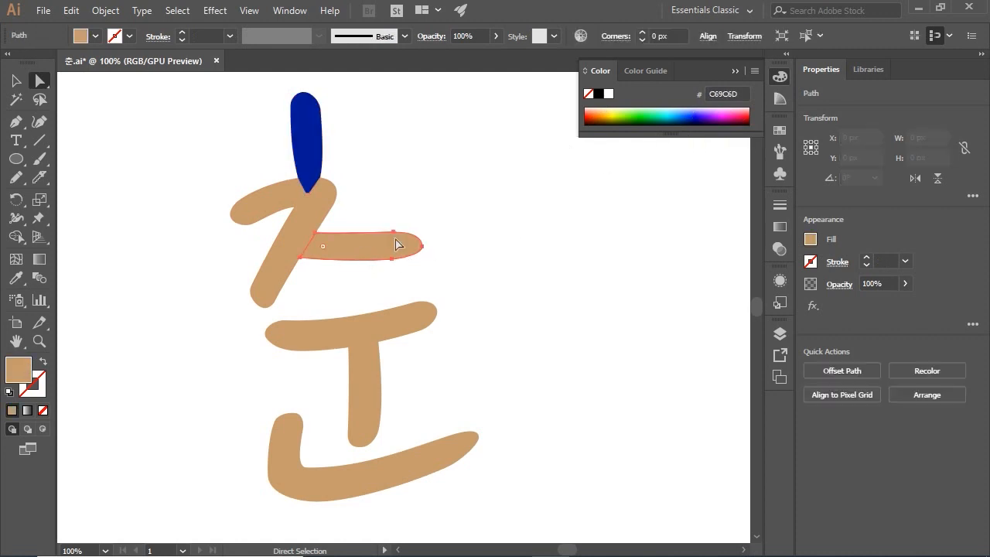
left_click(729, 110)
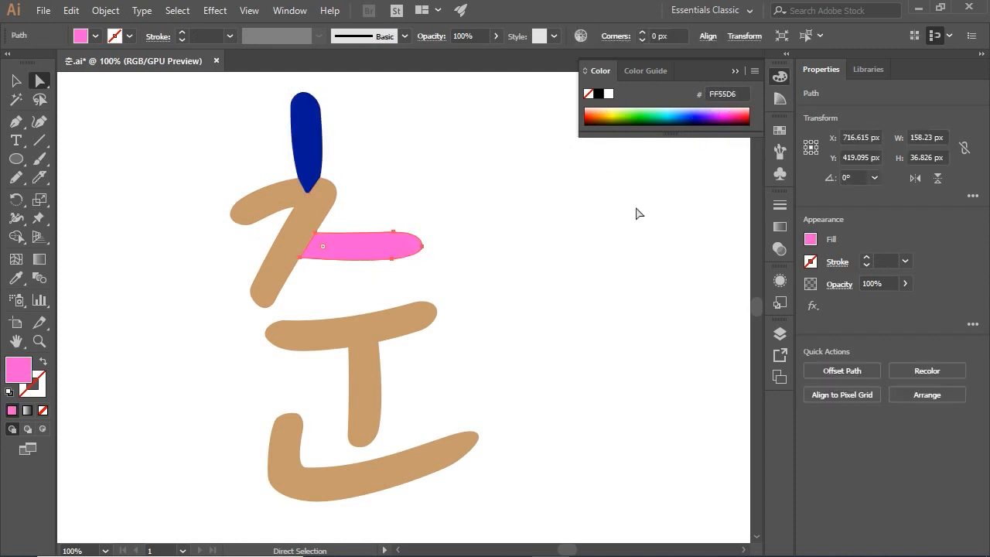
left_click(588, 248)
left_click(409, 323)
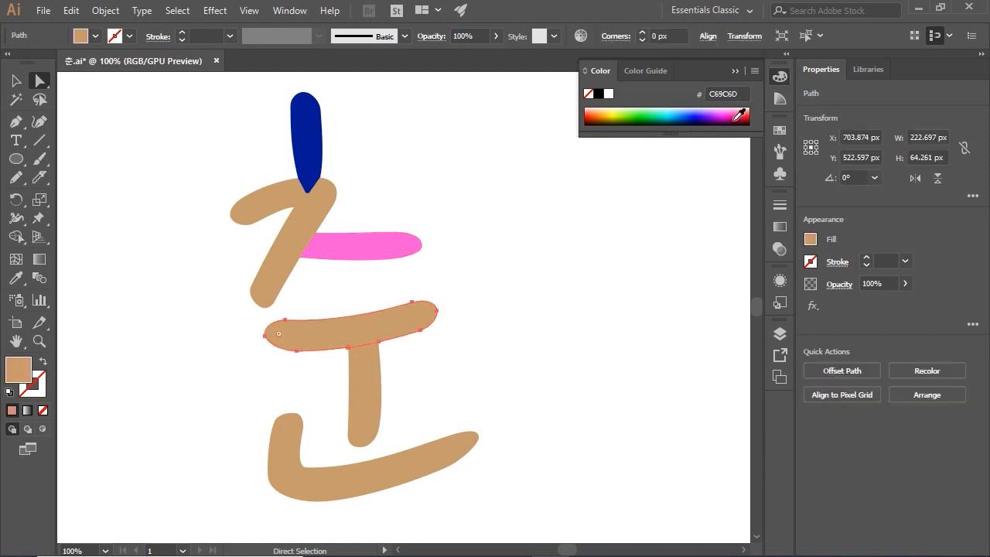
left_click(746, 120)
left_click(590, 272)
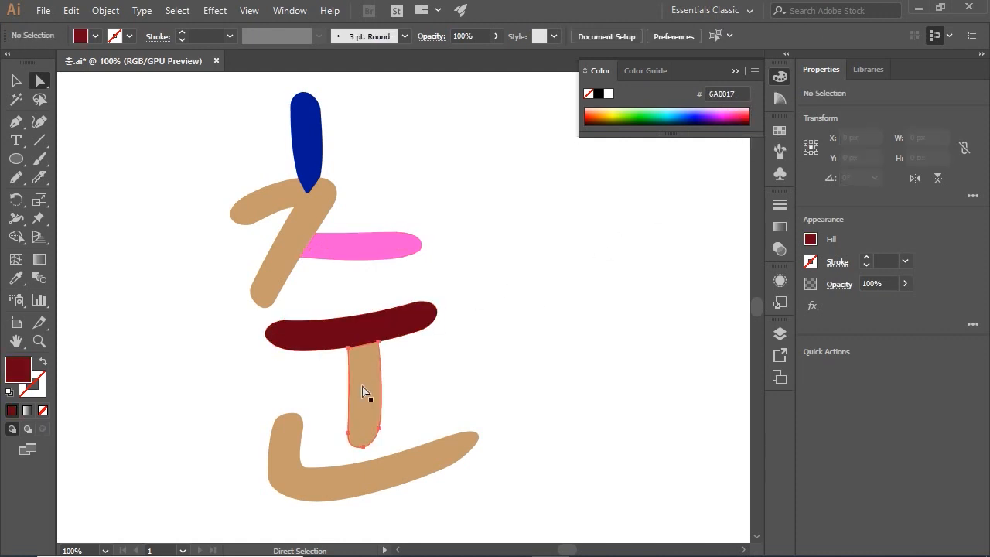
Try a magenta fill (AA008F) on the ㅜ stem.
left_click(366, 393)
left_click(730, 114)
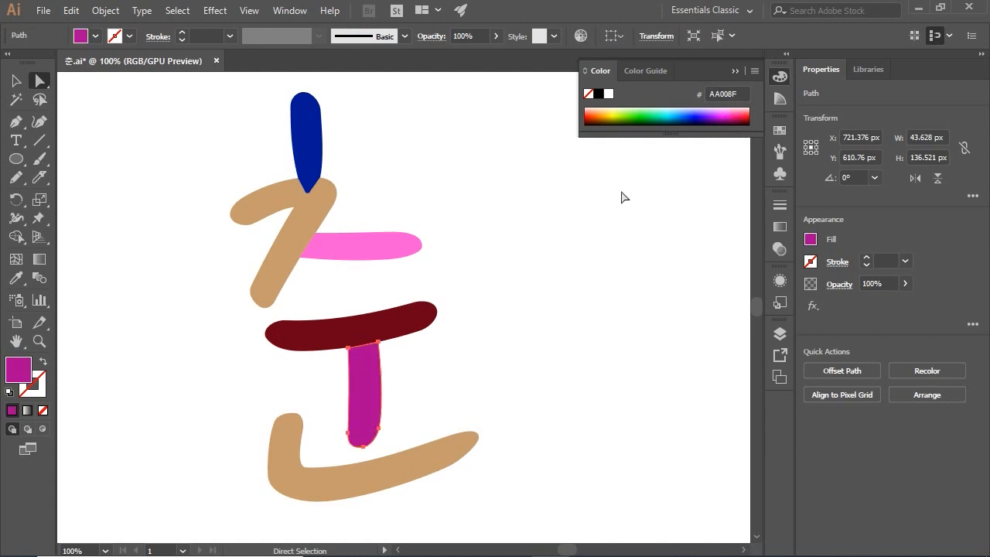
left_click(592, 243)
Fill the ㅜ stem with green (34AA00) and the bottom ㄴ stroke with orange (D47700).
left_click(369, 395)
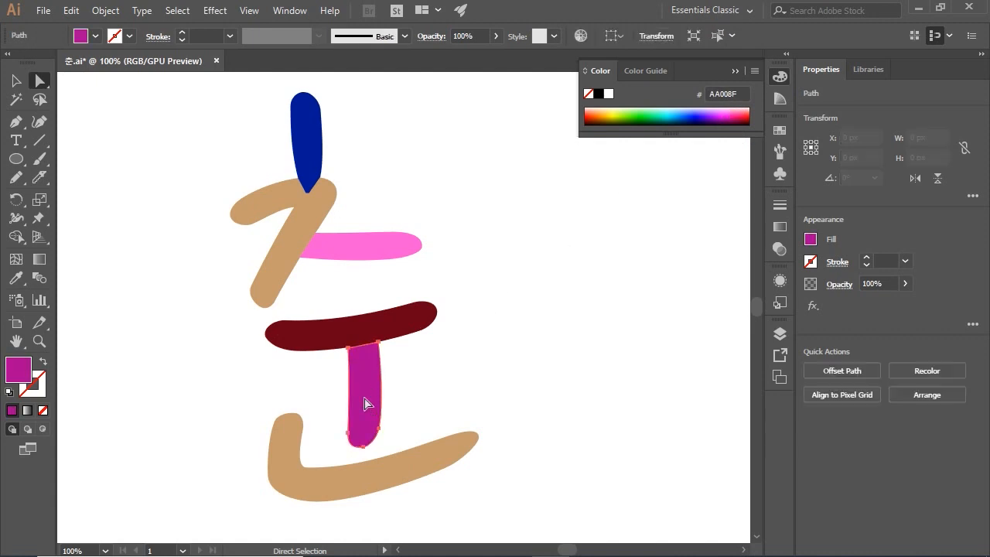
left_click(631, 116)
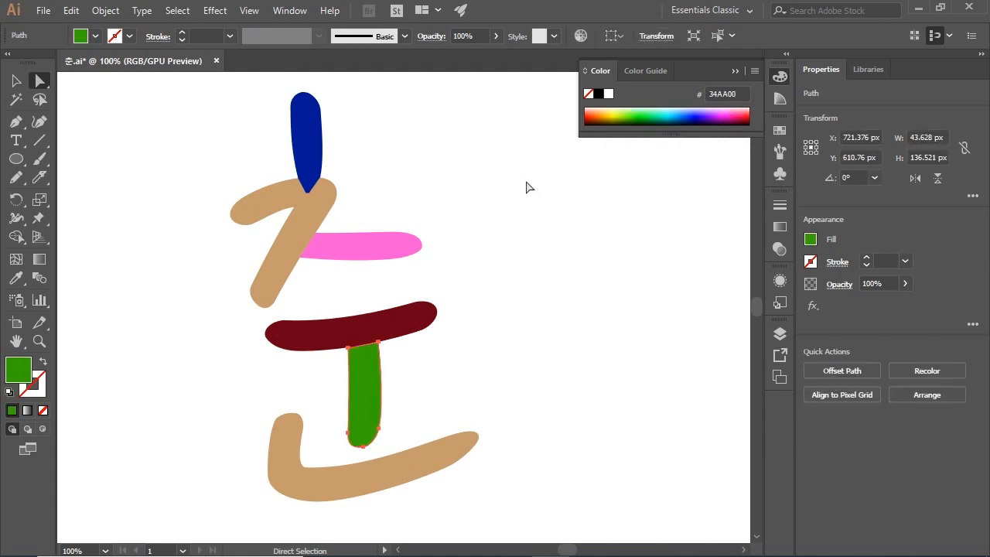
left_click(317, 230)
left_click(470, 187)
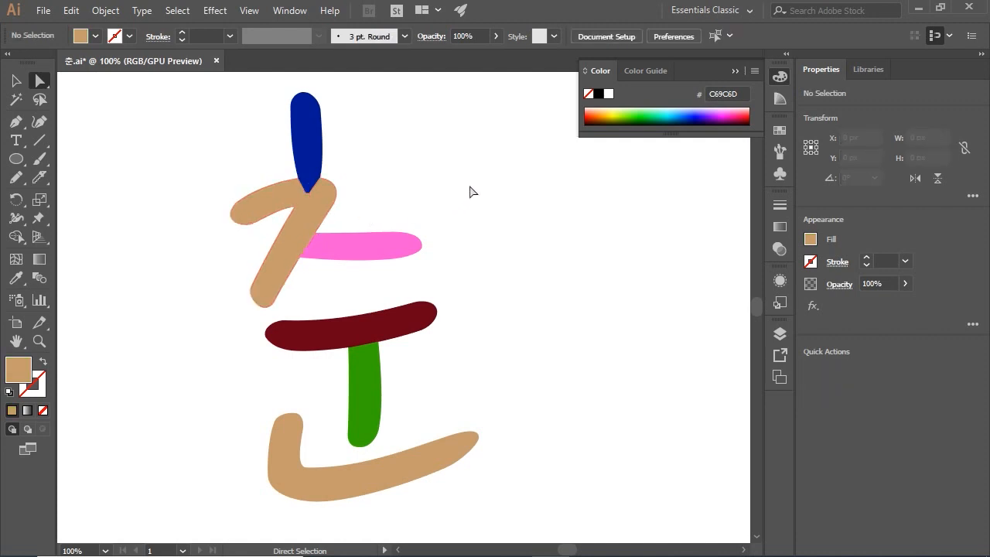
left_click(410, 457)
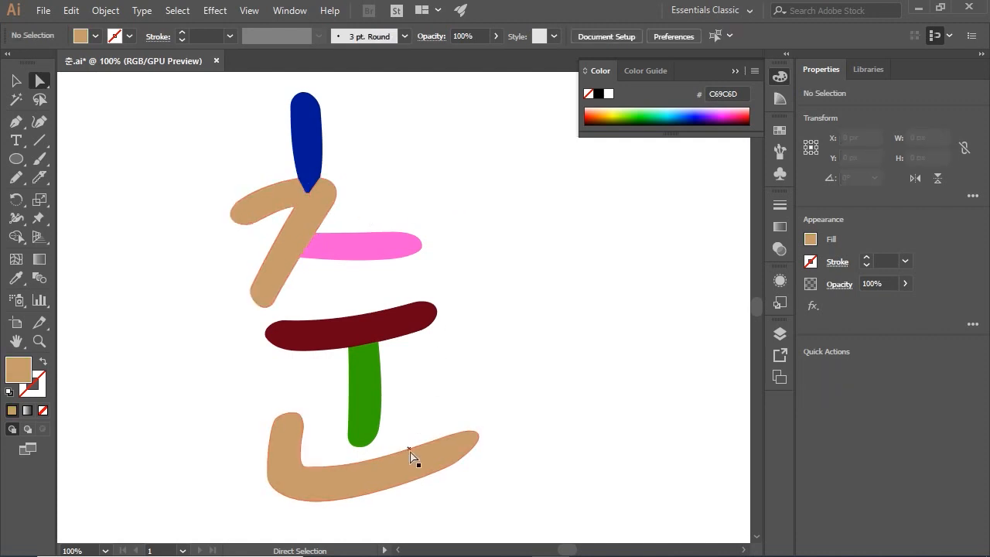
left_click(607, 108)
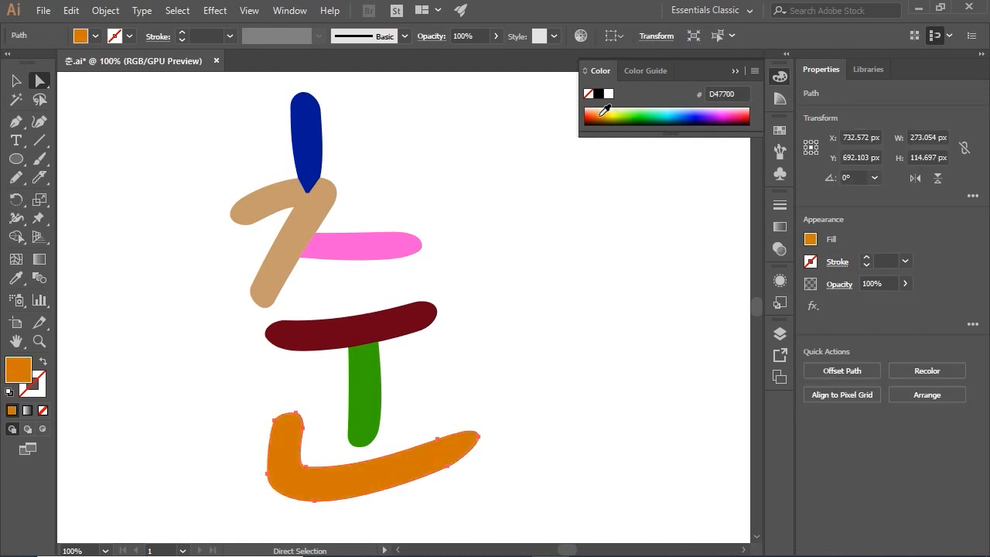
left_click(573, 261)
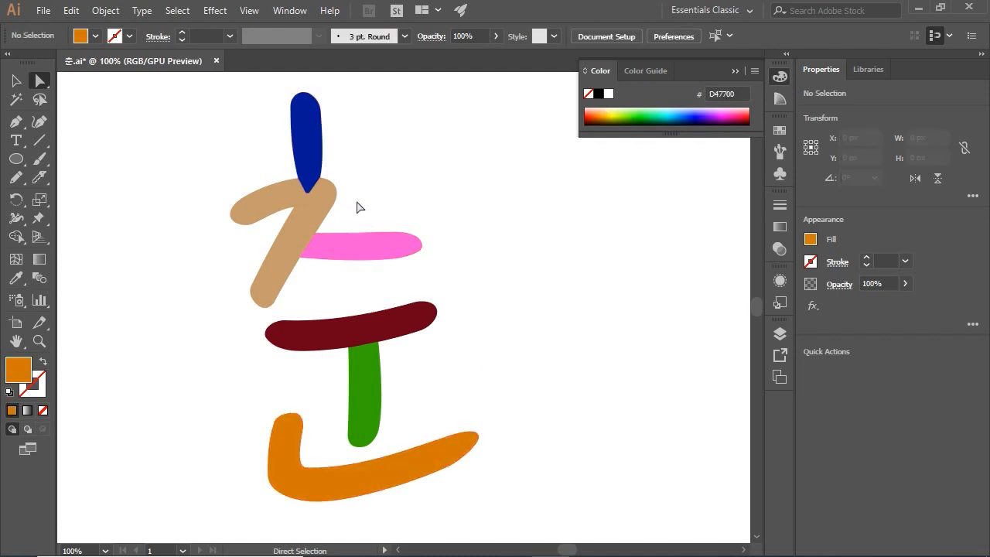
Select the lettering strokes one by one from top to bottom to review the separate pieces, and clear the selection.
left_click(317, 160)
left_click(316, 232)
left_click(353, 253)
left_click(364, 331)
left_click(366, 387)
left_click(552, 370)
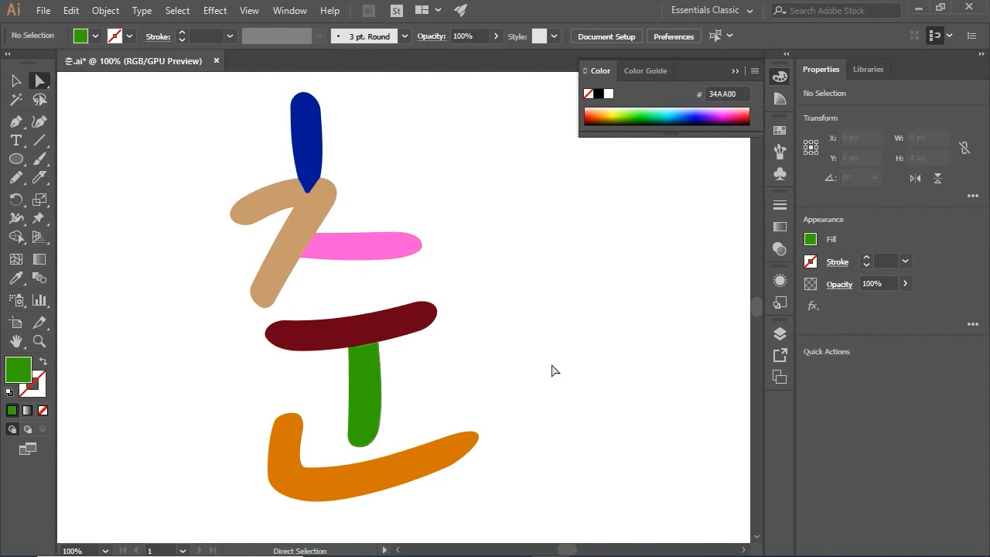
Add five new empty layers above Layer 2 and enlarge the layer list to show them all.
left_click(779, 333)
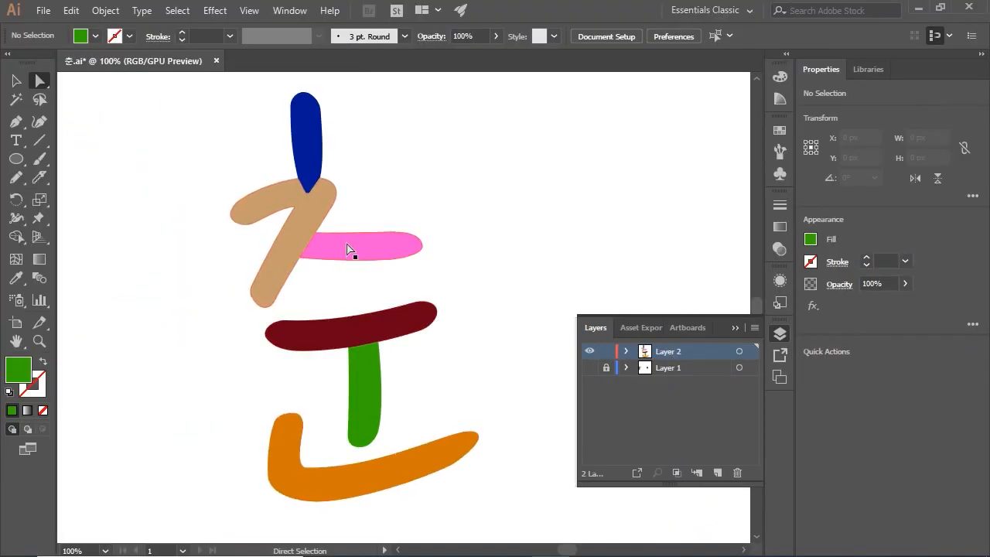
left_click(714, 473)
left_click(715, 474)
left_click(715, 475)
left_click(715, 473)
left_click(715, 473)
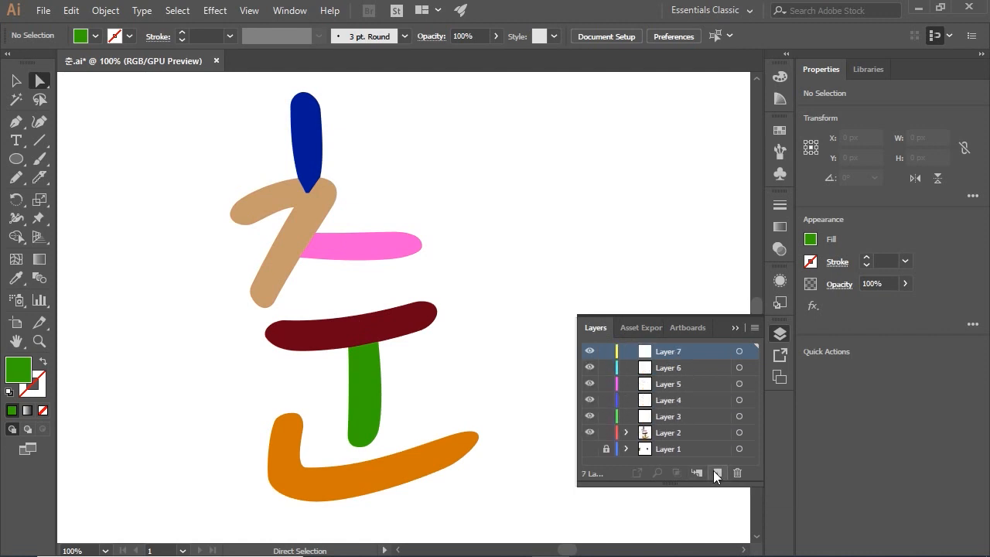
left_click_drag(616, 316, 618, 228)
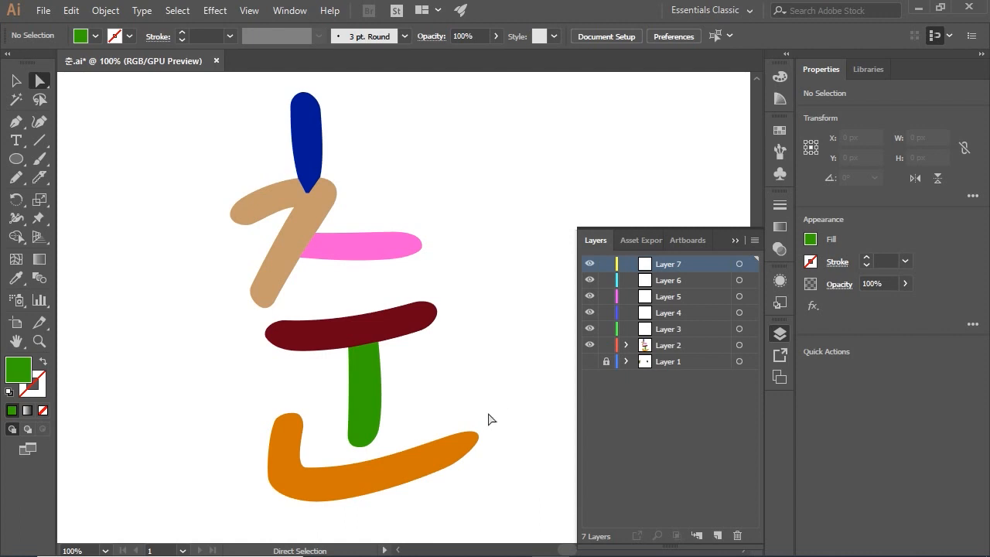
Select the whole divided lettering on Layer 2 and ungroup it into separate paths.
left_click(15, 81)
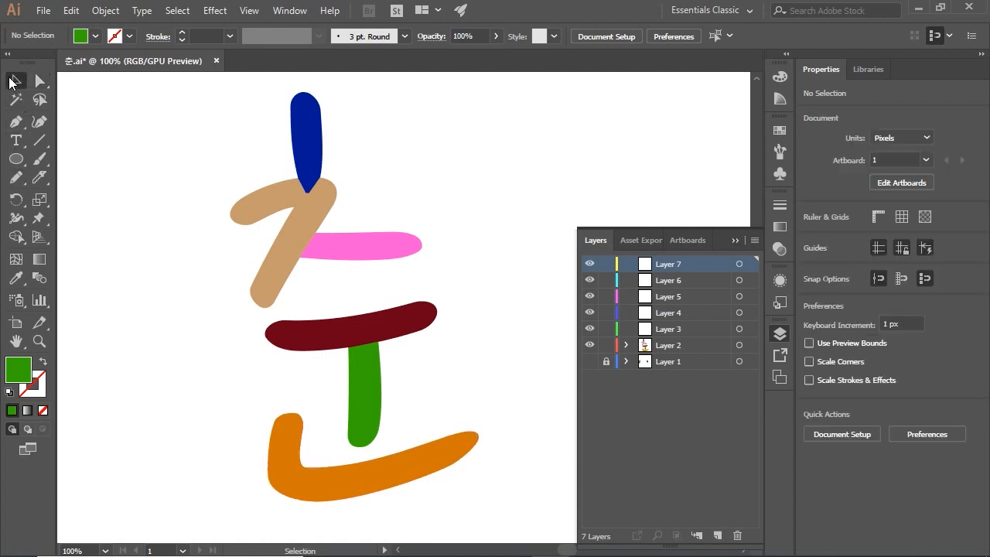
left_click_drag(220, 131, 431, 377)
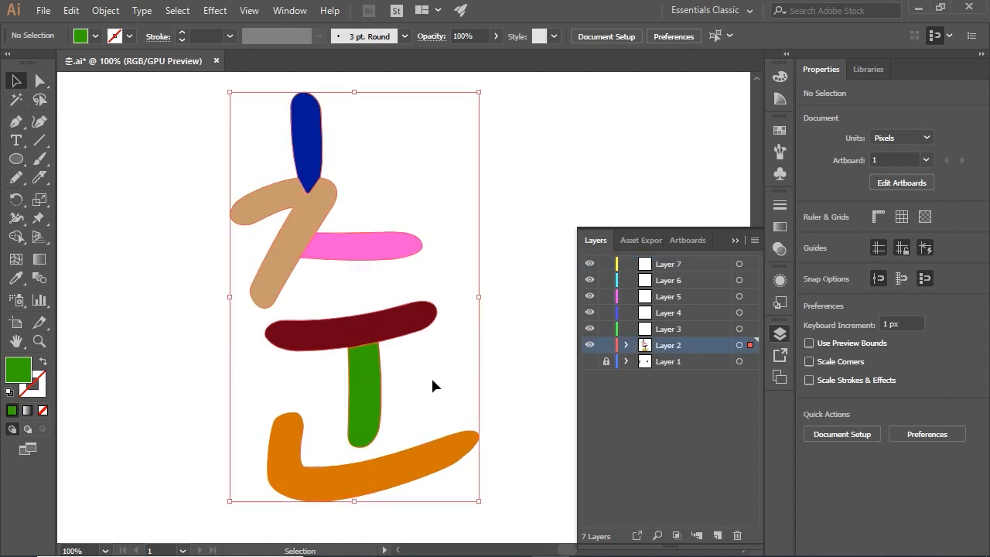
left_click(477, 354)
left_click(412, 456)
key("ctrl")
key("ctrl+shift+g")
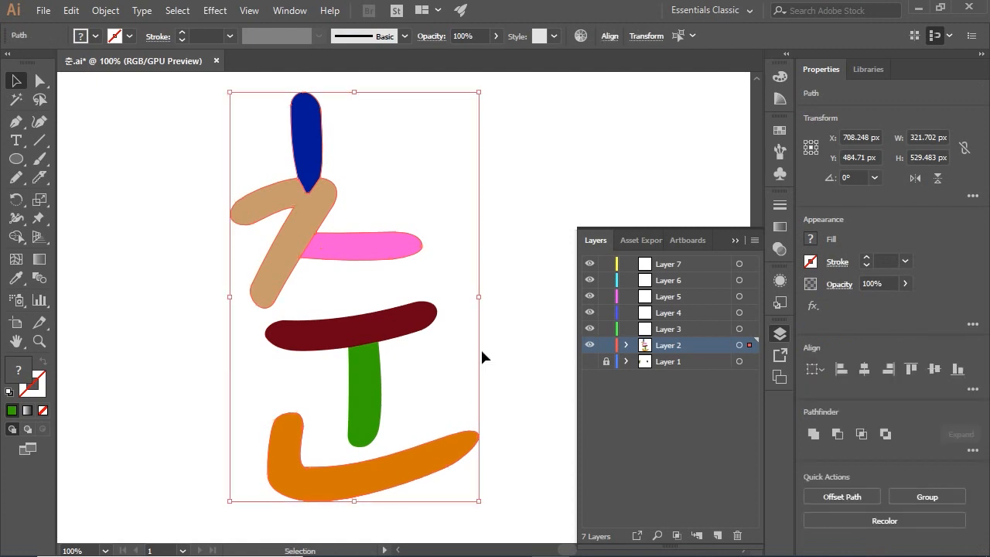
left_click(480, 347)
Select the strokes one at a time, from the orange ㄴ up to the blue one, to check that they are ungrouped.
left_click(421, 462)
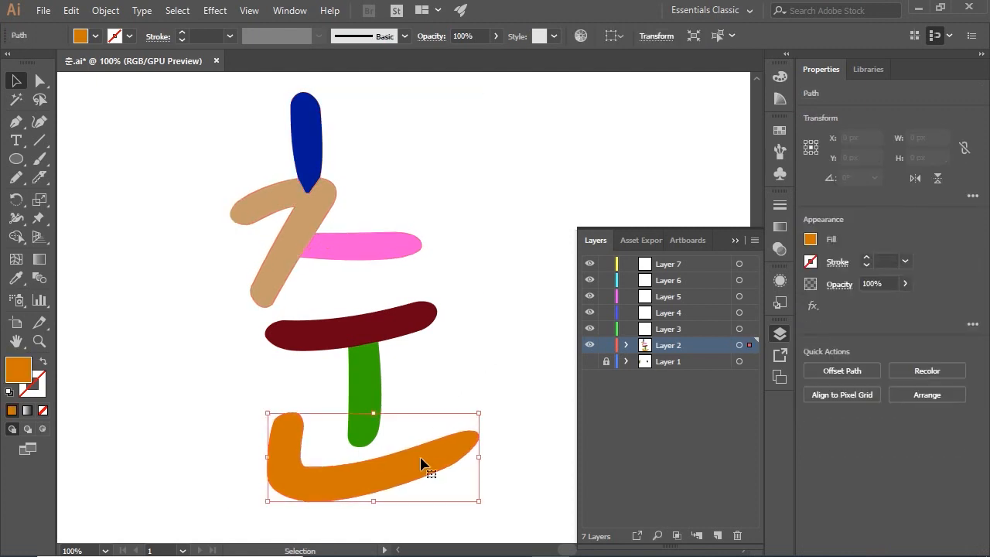
left_click(376, 380)
left_click(462, 311)
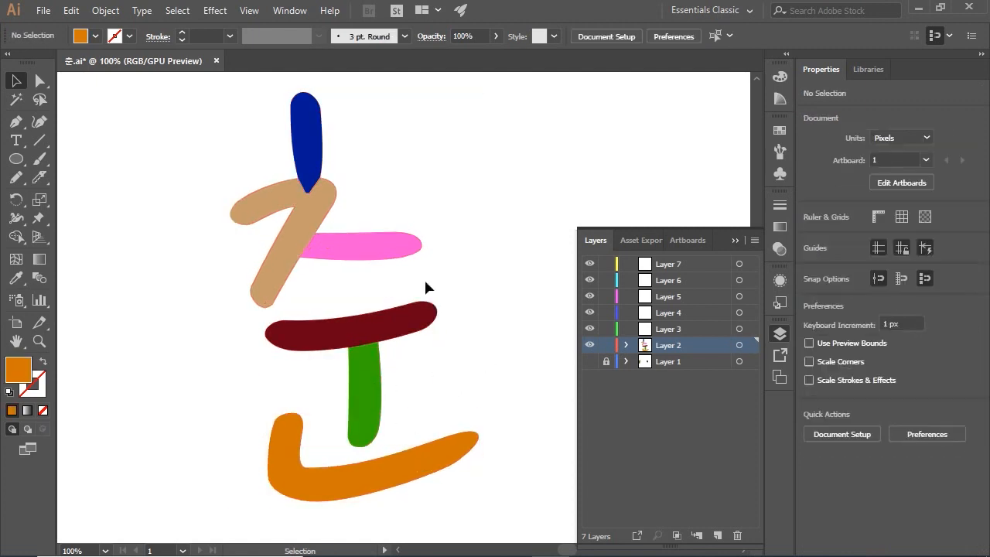
left_click(289, 261)
left_click(364, 252)
left_click(305, 154)
left_click(411, 154)
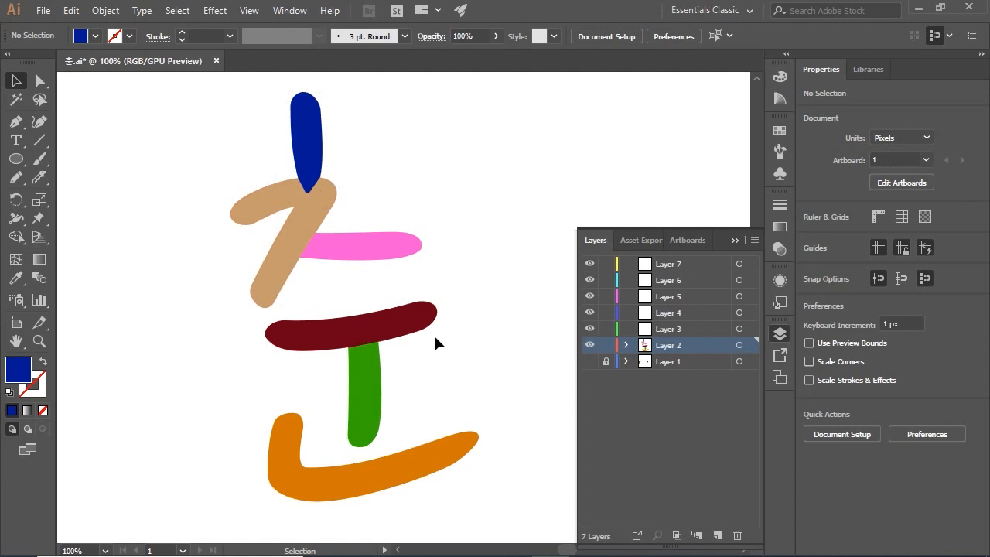
Cut every stroke except the orange ㄴ from Layer 2 and lock Layer 2.
left_click_drag(436, 369, 235, 131)
key("Delete")
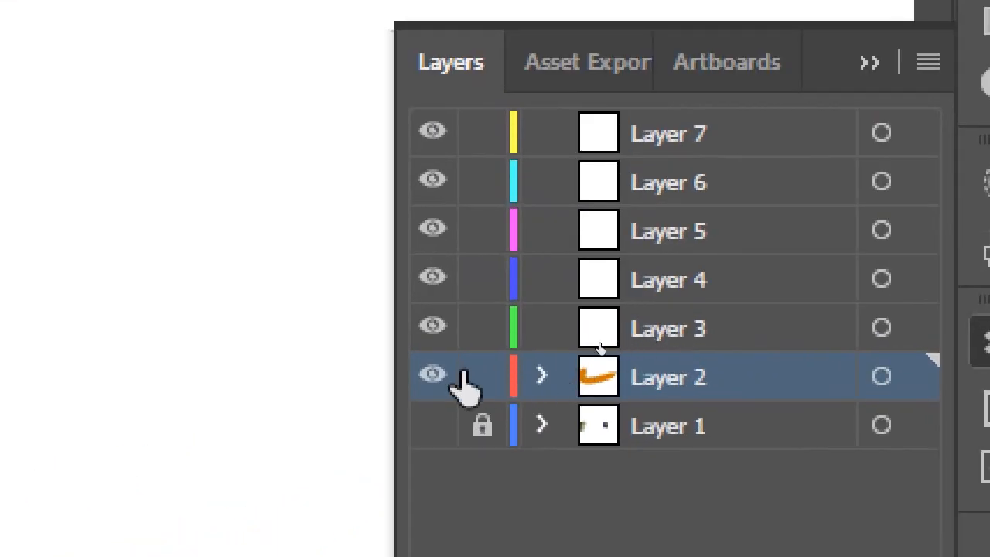
left_click(482, 378)
Rename Layer 3 as C+F.
left_click(672, 333)
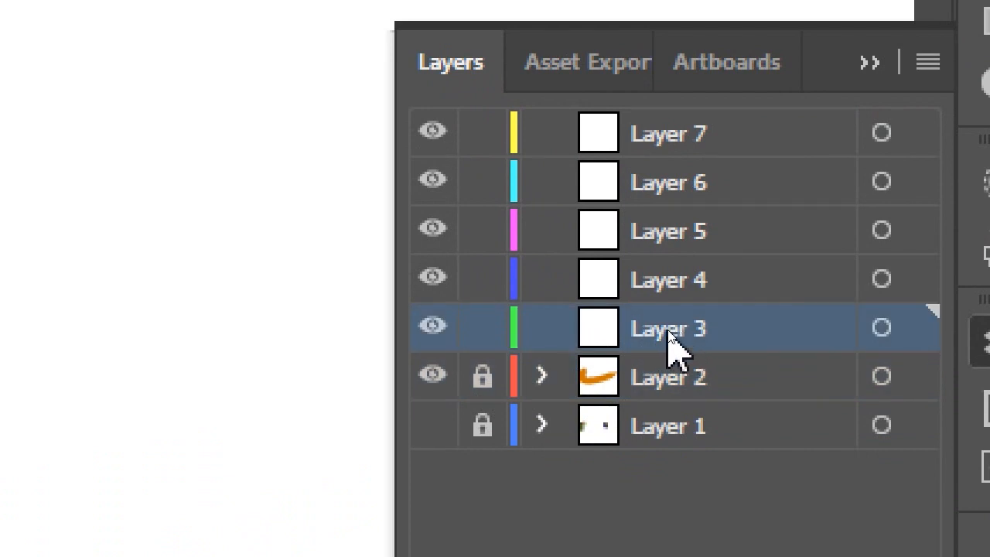
double_click(669, 331)
type("ㅊ")
key("Hangul")
key("BackSpace")
type("C")
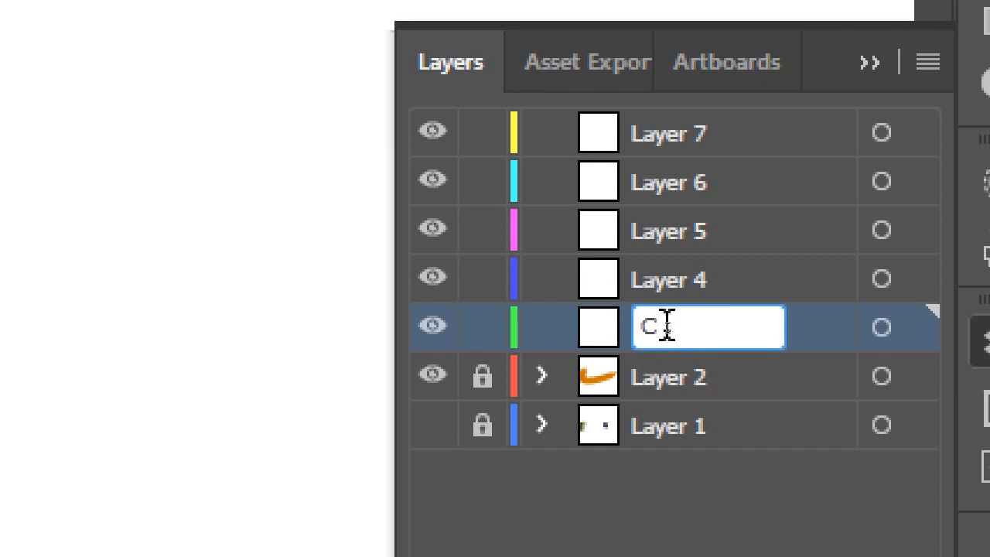
type("+F")
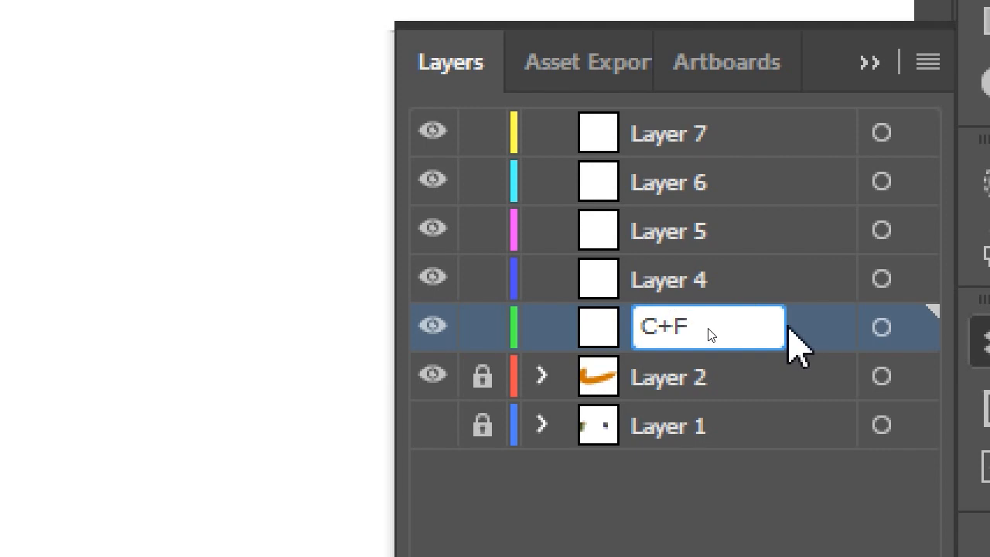
key("Return")
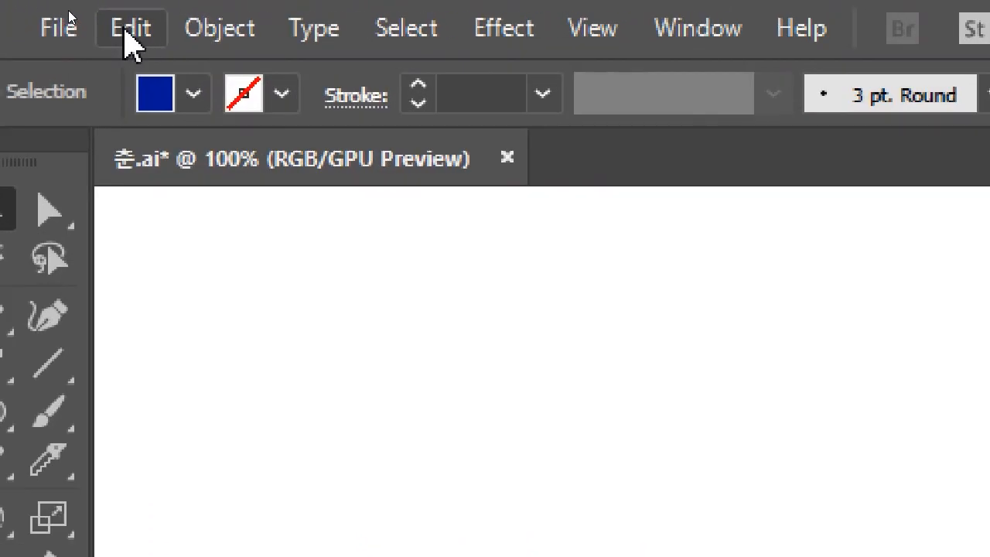
Try pasting the cut strokes onto the C+F layer and remove the pasted copy.
left_click(85, 14)
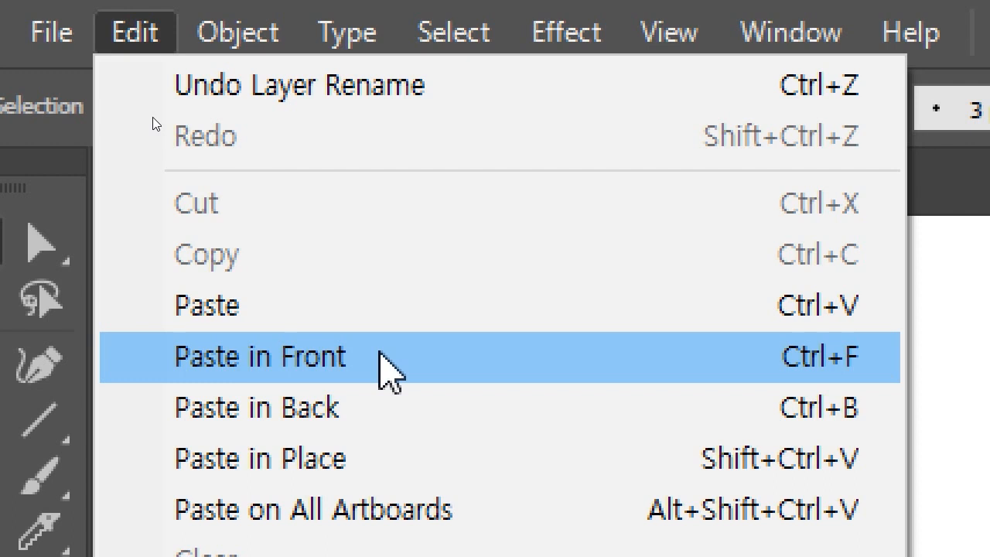
left_click(378, 356)
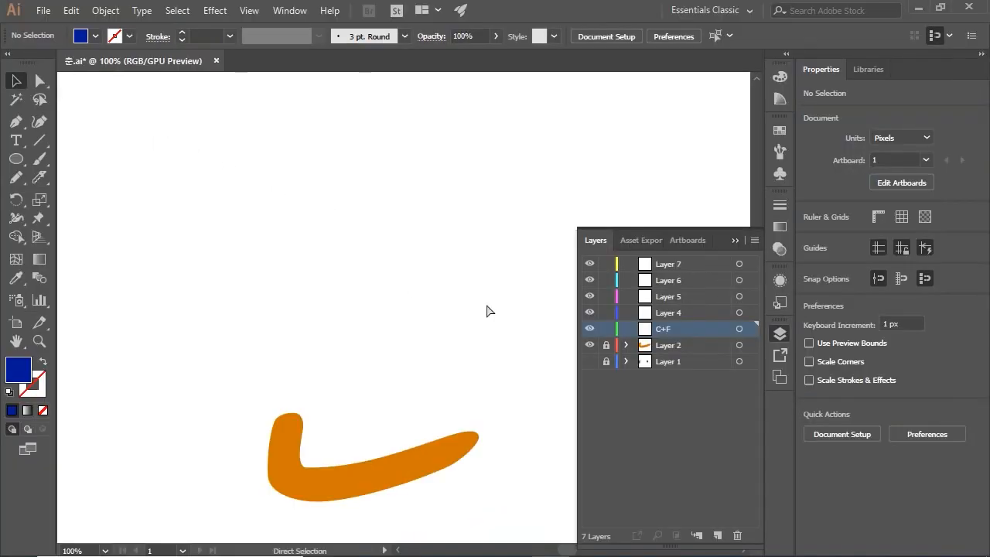
key("ctrl+f")
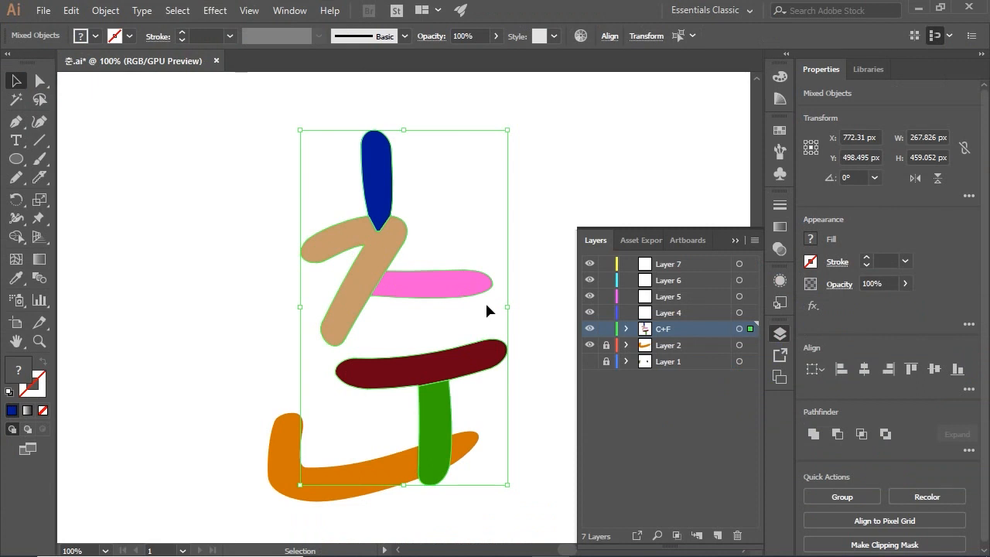
key("Delete")
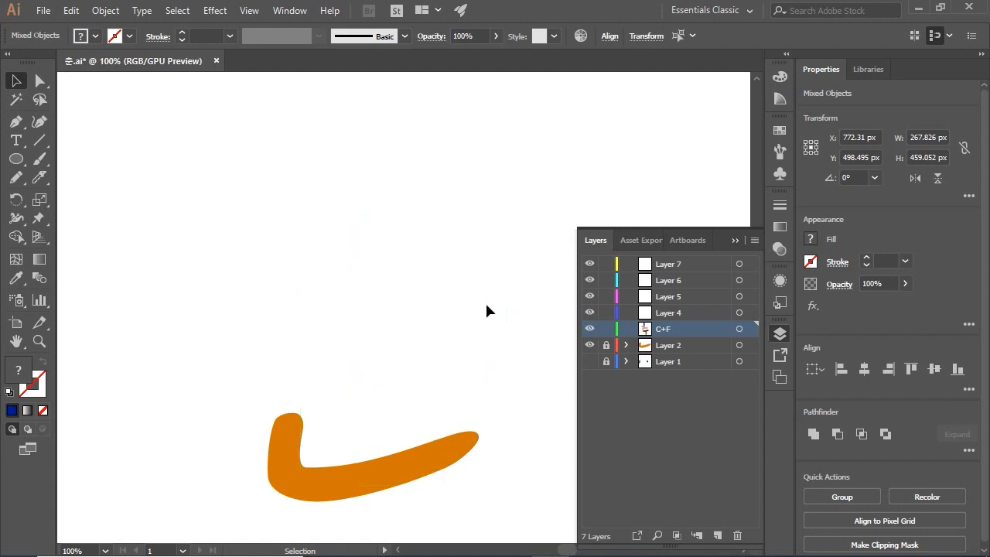
Paste the cut strokes in front at their original position on the C+F layer, and ungroup the ㅜ strokes.
key("ctrl+f")
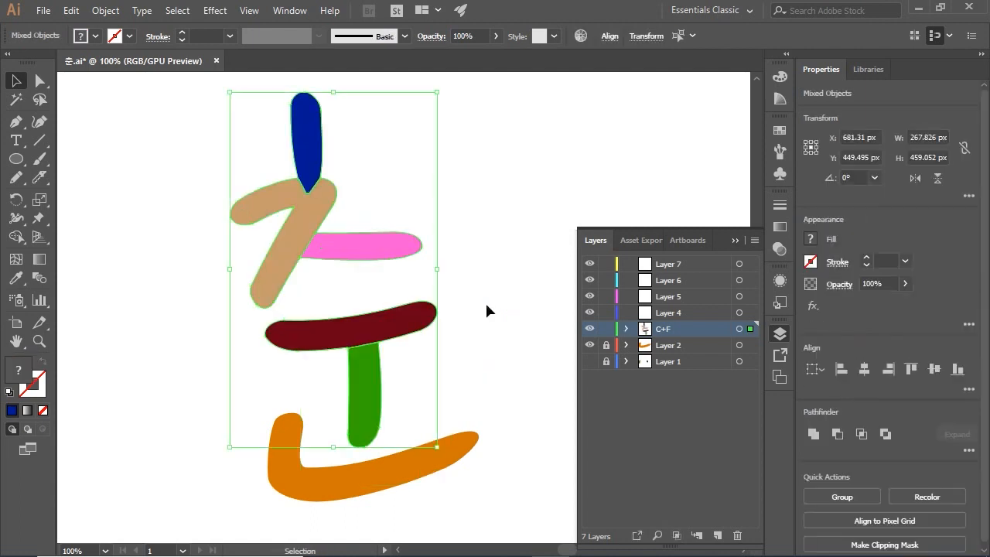
left_click(496, 257)
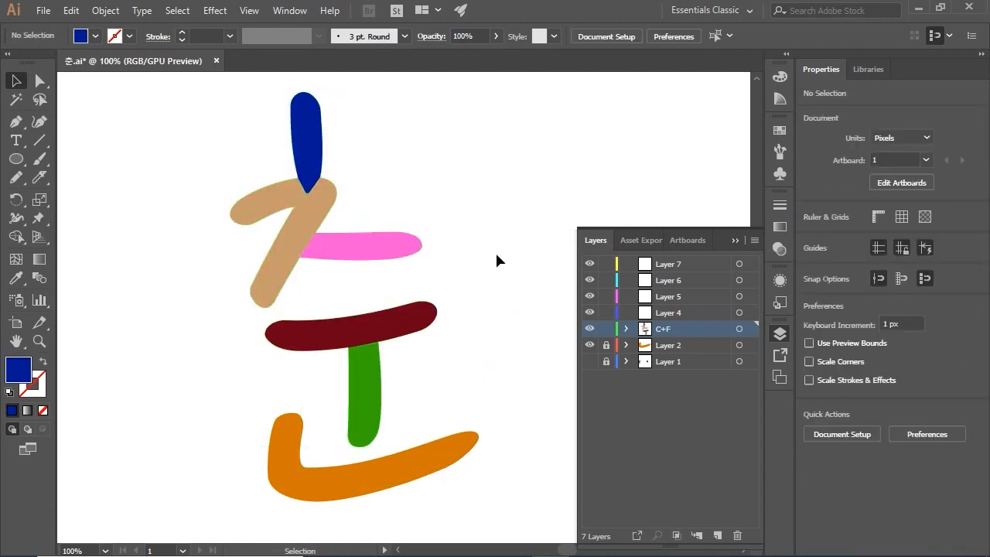
left_click(380, 368)
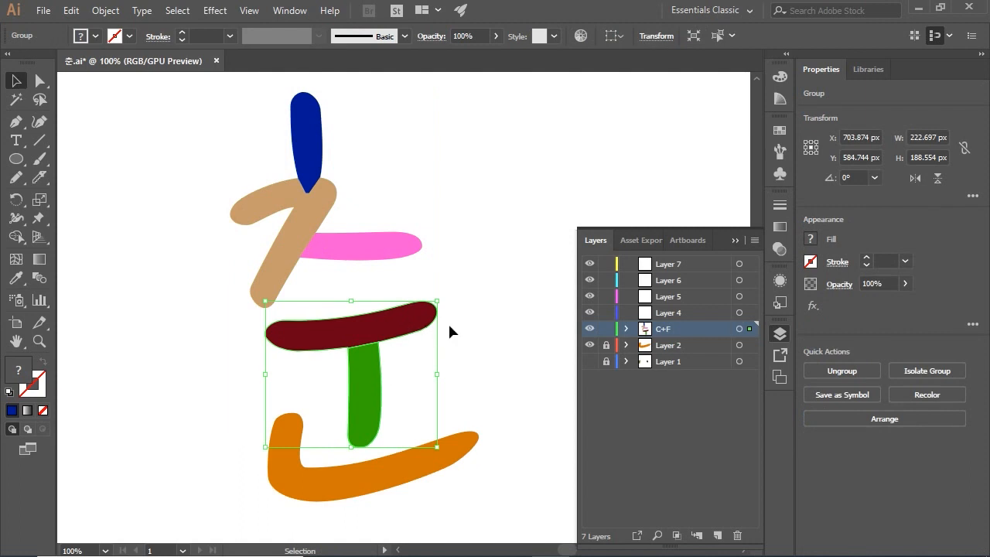
key("ctrl+shift+g")
left_click(463, 364)
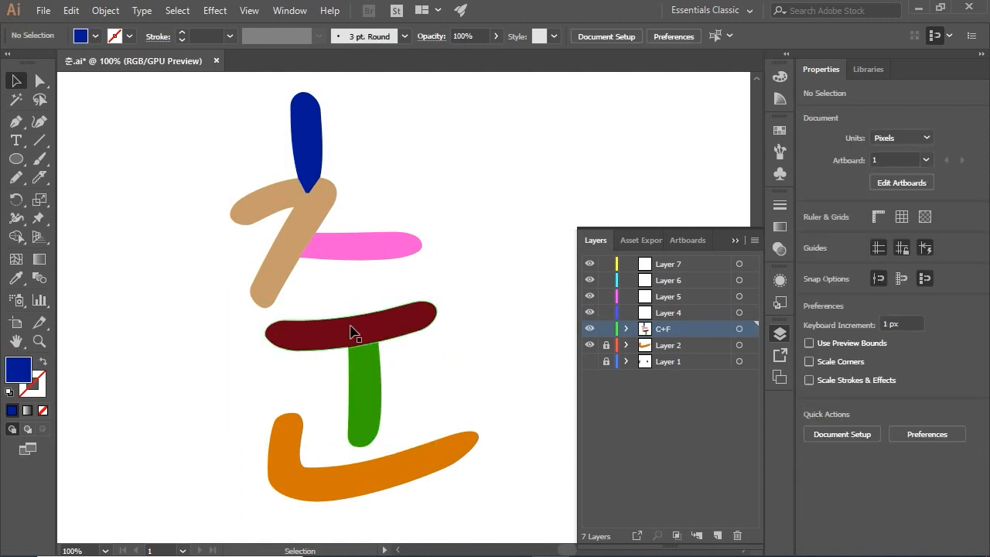
Cut all strokes except the green ㅜ stem from the C+F layer and lock that layer.
left_click(364, 360)
left_click(395, 312)
left_click_drag(188, 135, 401, 283)
left_click_drag(451, 323, 451, 323)
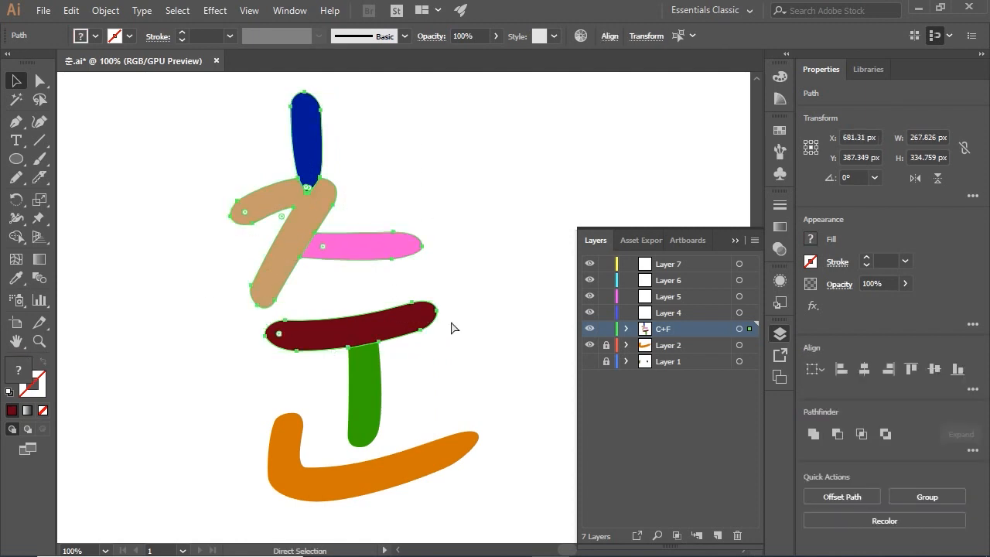
key("Delete")
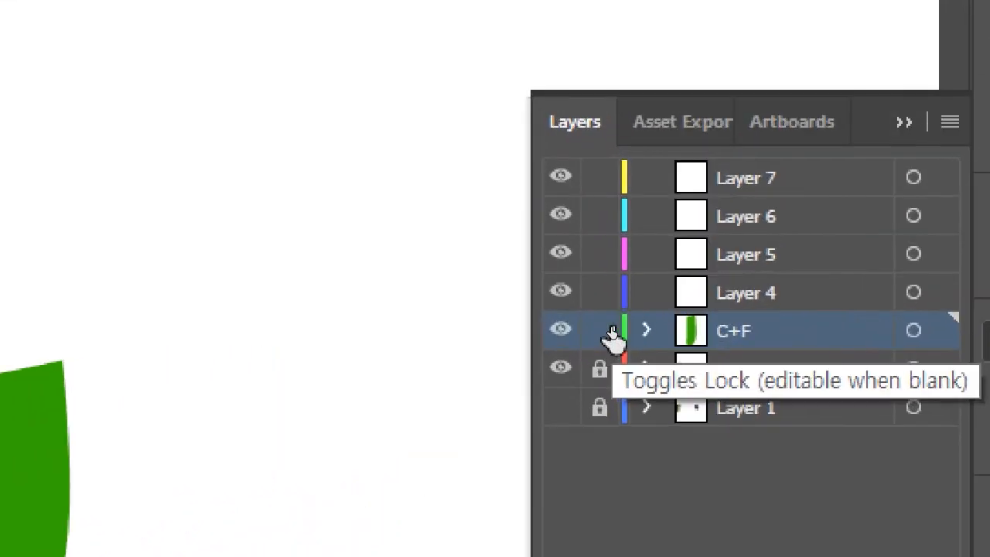
left_click(611, 334)
Paste the cut strokes in front on Layer 4, cut all but the dark red bar, and lock the layer.
left_click(734, 294)
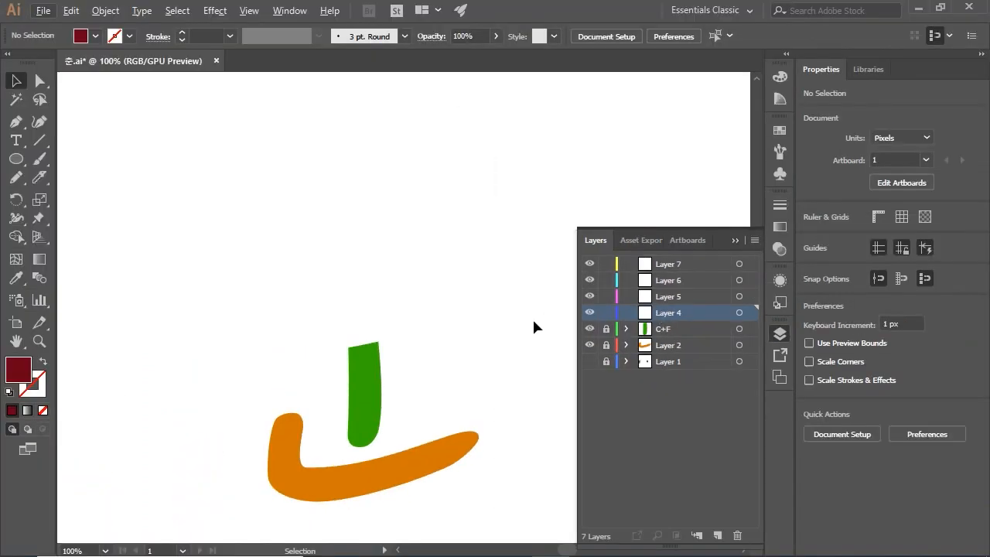
key("ctrl+f")
left_click_drag(465, 260, 159, 116)
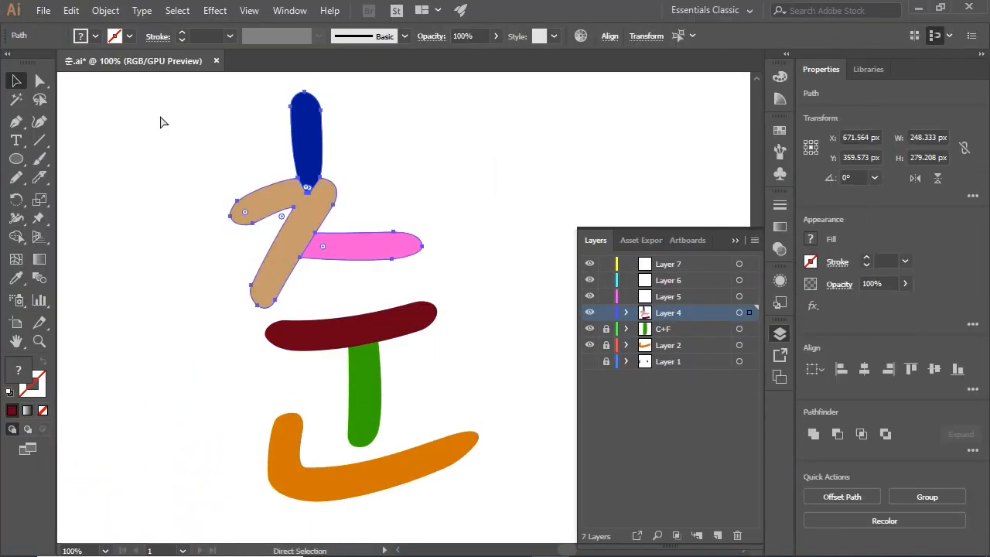
key("ctrl+x")
left_click(606, 313)
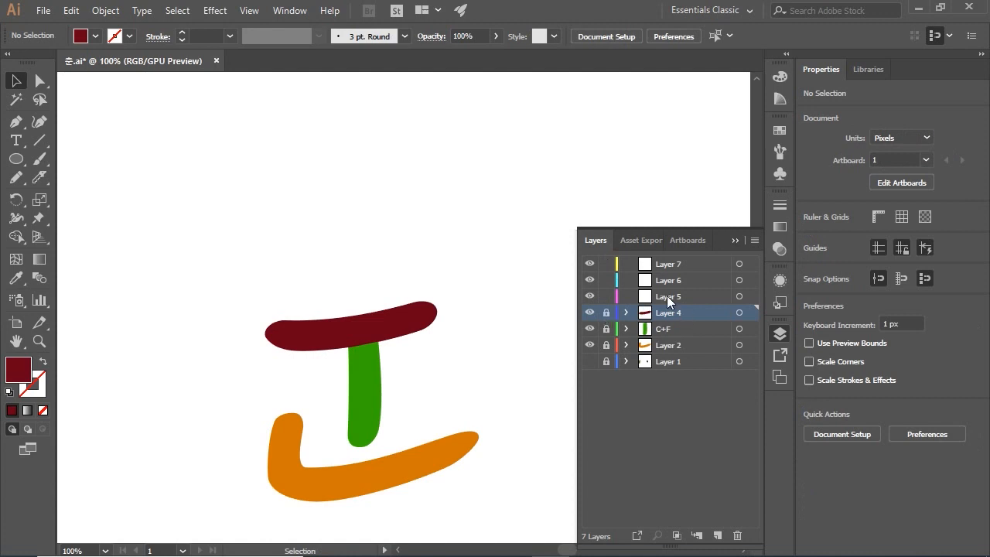
Paste the remaining strokes in front on Layer 5, cut the blue and tan ones to leave only the pink stroke, and lock the layer.
left_click(668, 297)
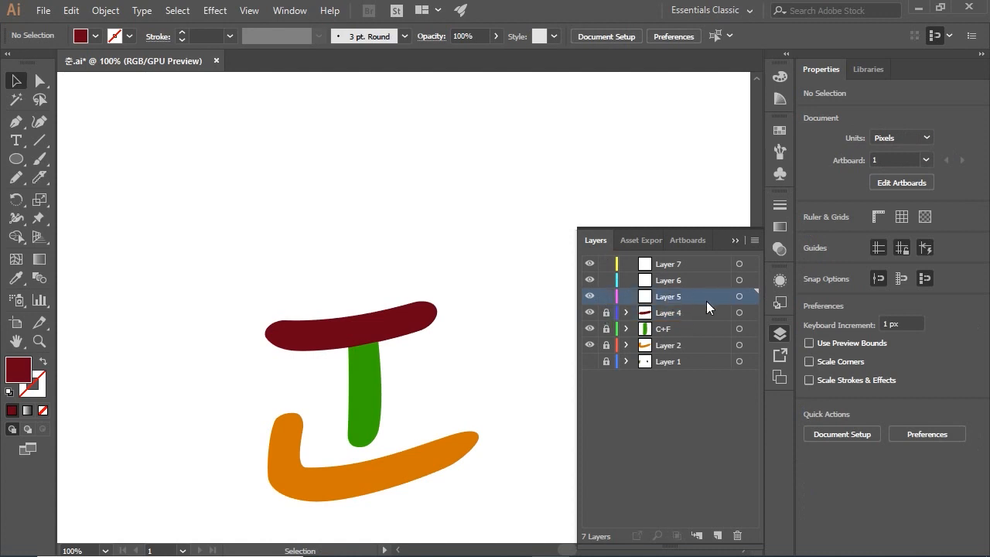
key("ctrl+f")
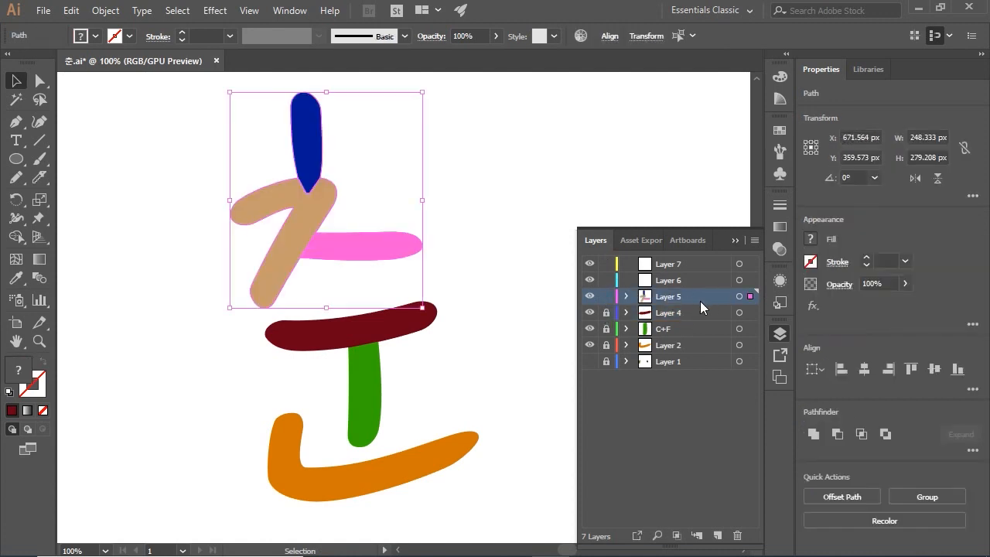
left_click_drag(212, 134, 239, 146)
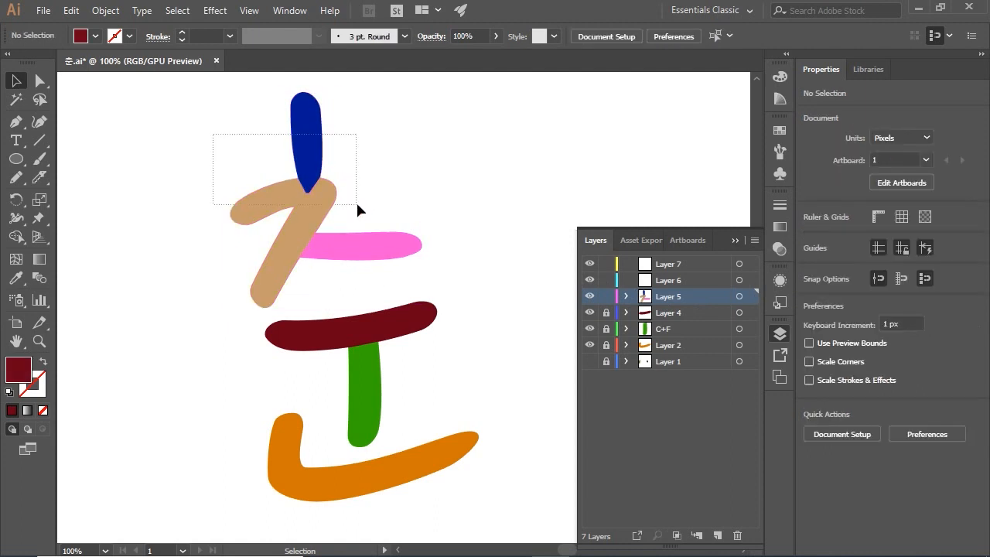
left_click_drag(357, 209, 355, 206)
key("Delete")
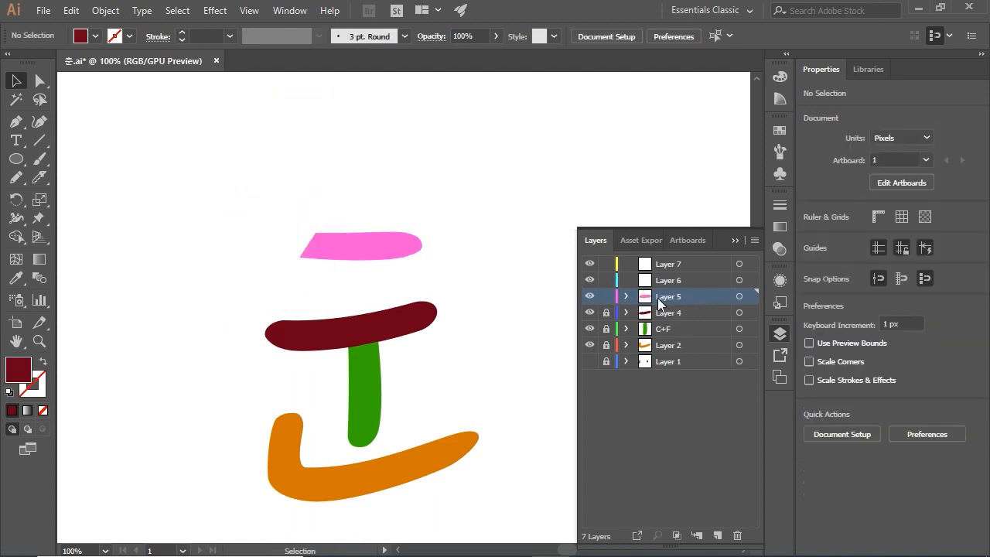
left_click(606, 296)
Paste the blue and tan strokes in front on Layer 6 and cut the blue one from it.
left_click(661, 284)
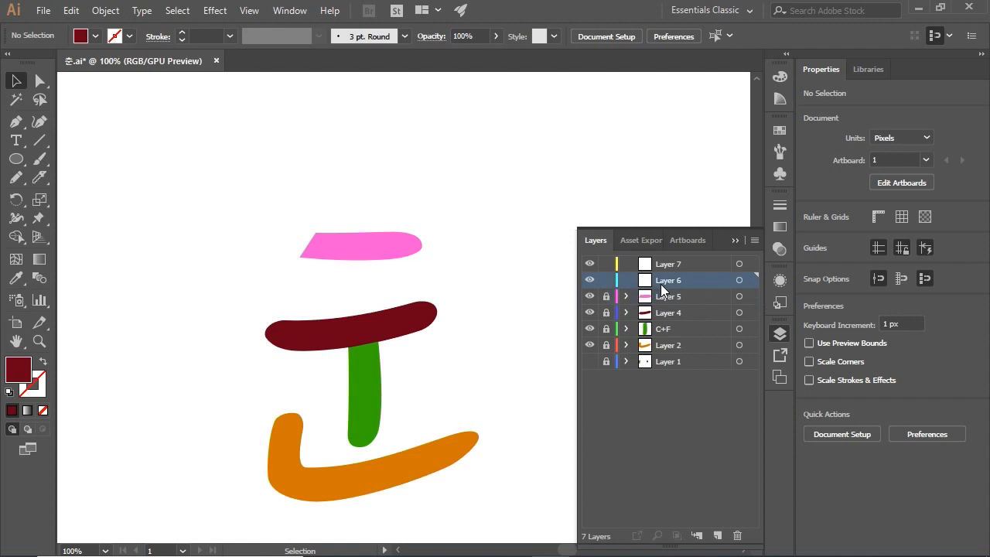
key("ctrl+f")
left_click(400, 157)
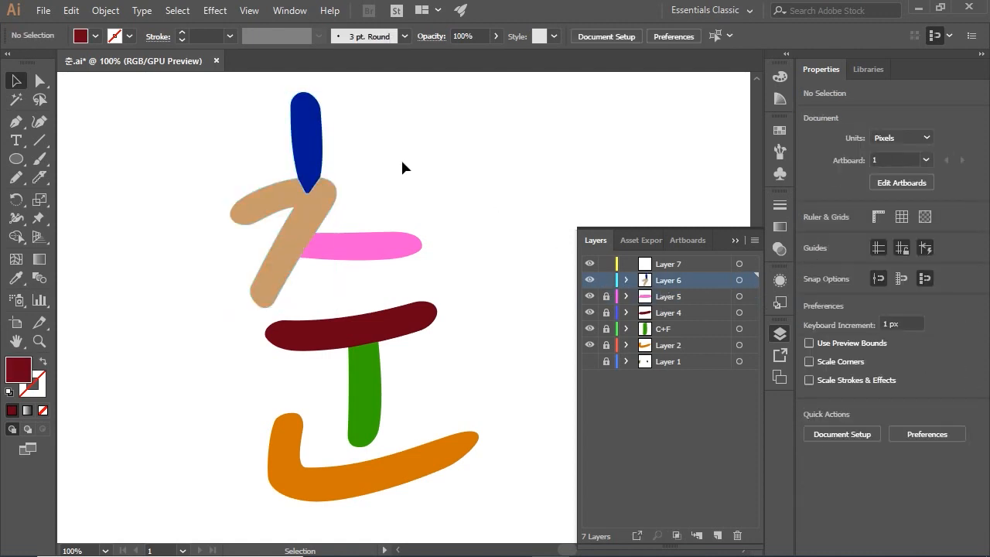
left_click(319, 142)
key("ctrl+x")
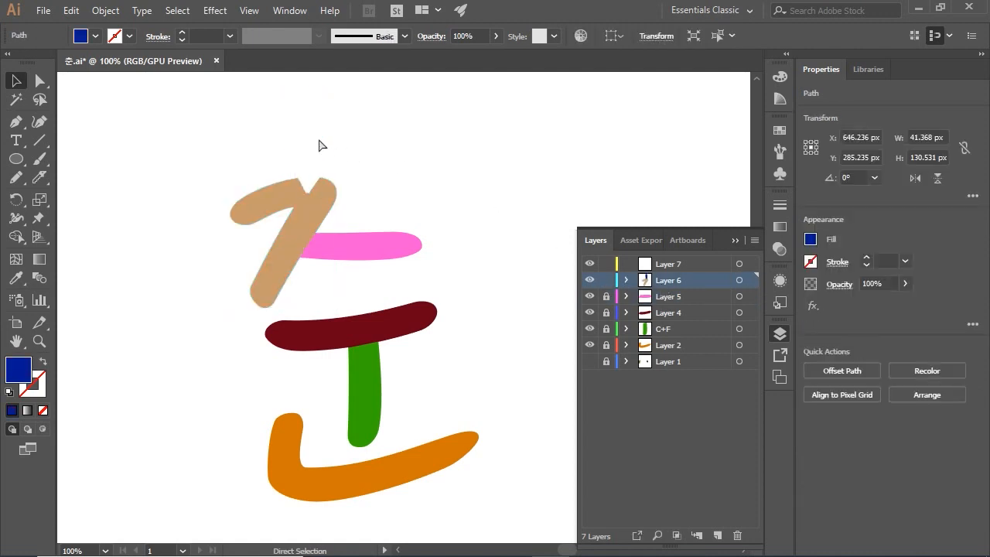
Paste the blue stroke in front on Layer 7 and lock the layer.
left_click(666, 264)
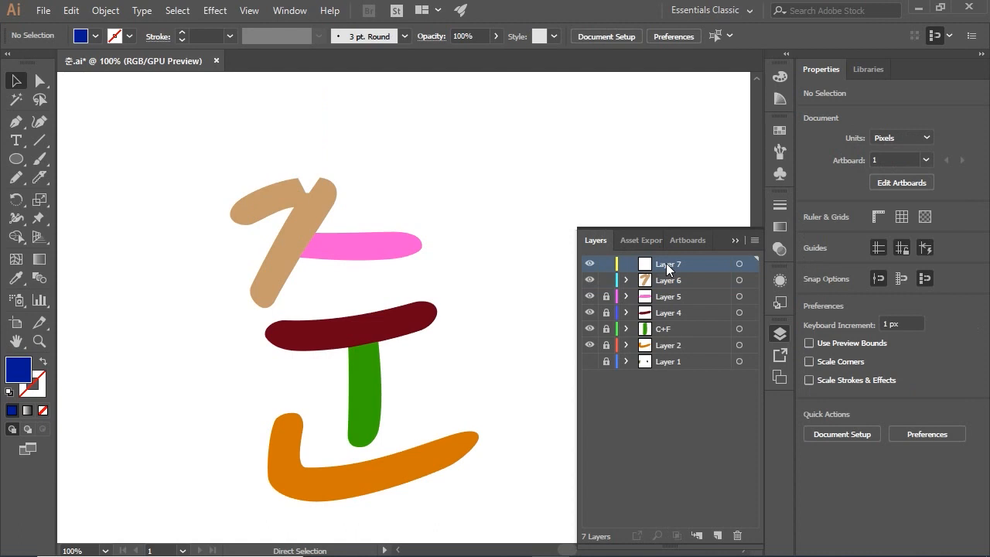
key("ctrl+f")
left_click(458, 186)
left_click(607, 263)
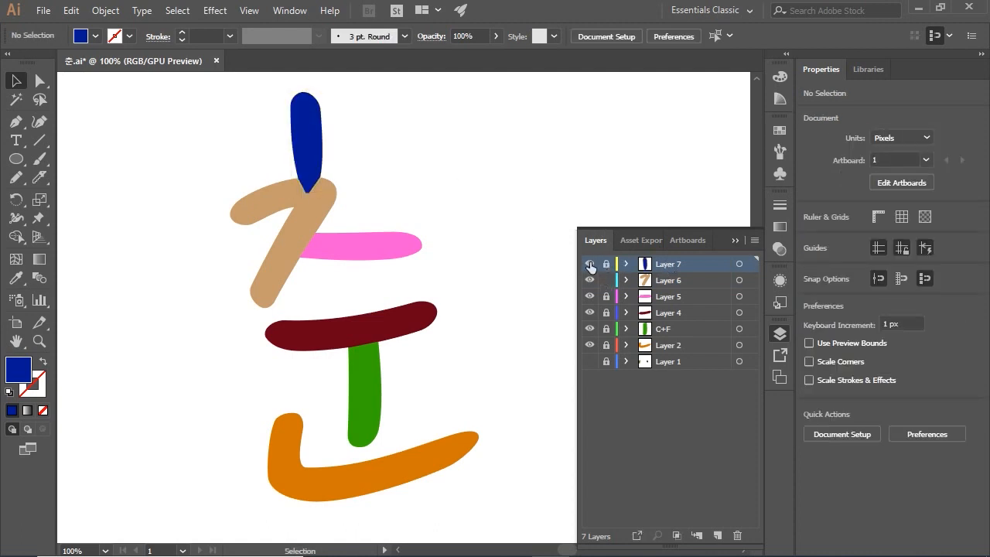
Hide and show each layer in turn from Layer 7 down to Layer 2 to check which stroke it holds.
left_click(589, 264)
left_click(589, 264)
left_click(589, 280)
left_click(589, 280)
left_click(589, 296)
left_click(589, 296)
left_click(589, 312)
left_click(589, 312)
left_click(589, 329)
left_click(589, 328)
left_click(589, 345)
left_click(589, 345)
left_click(589, 264)
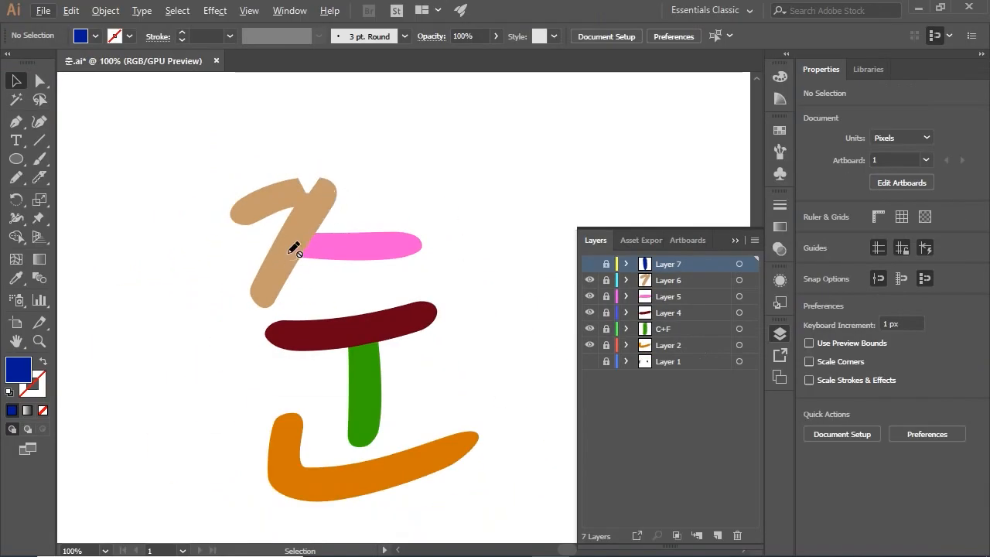
left_click(589, 264)
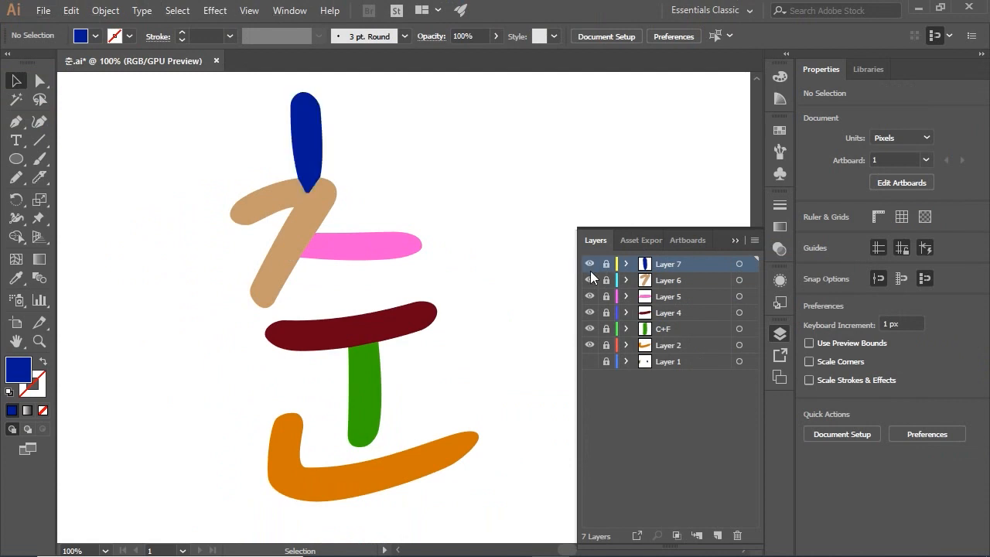
Hide Layer 6 through Layer 2, and show them again one at a time to check the stroke on each.
left_click_drag(590, 283, 590, 354)
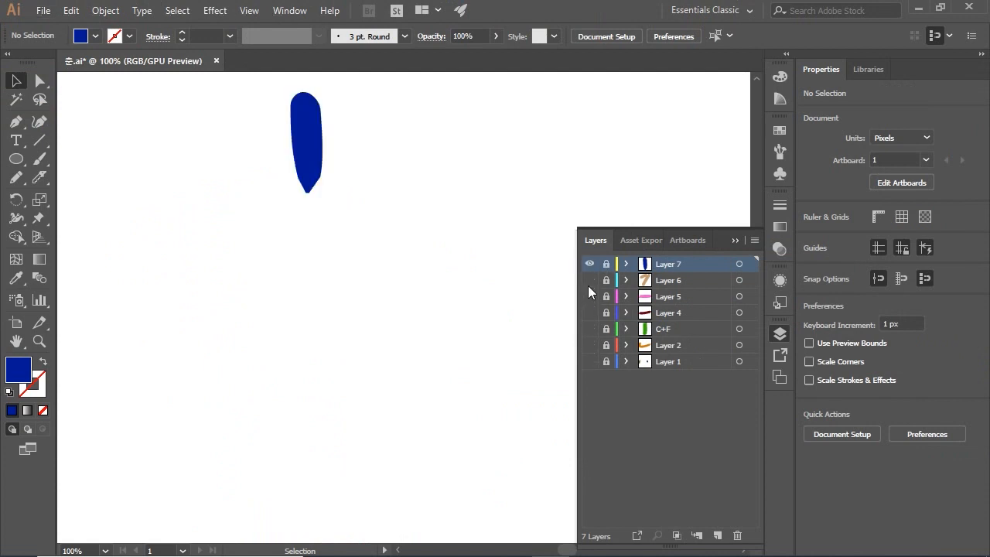
left_click(588, 285)
left_click(588, 297)
left_click(589, 312)
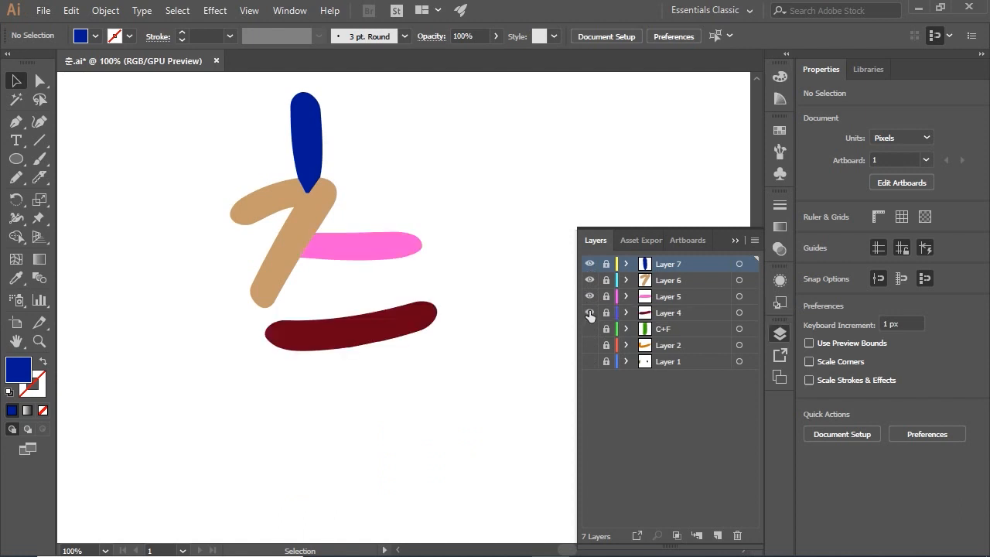
left_click(589, 328)
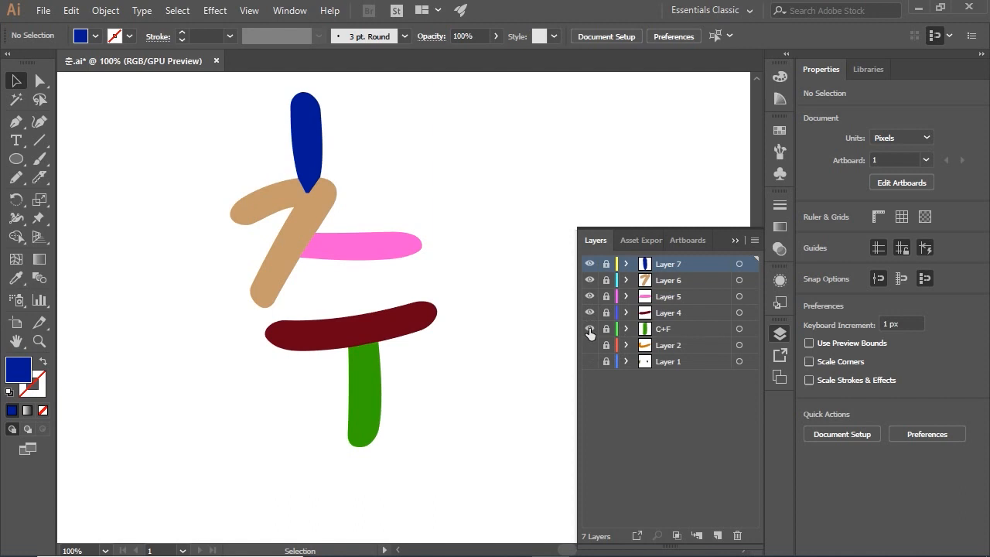
left_click(589, 345)
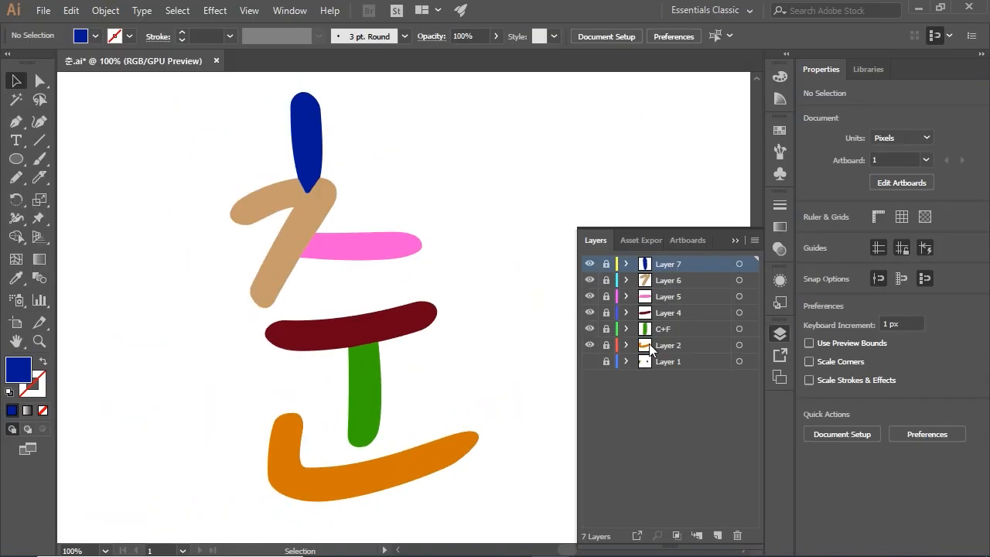
Save the document and rename Layer 7, which holds the blue stroke, as C1.
left_click(676, 361)
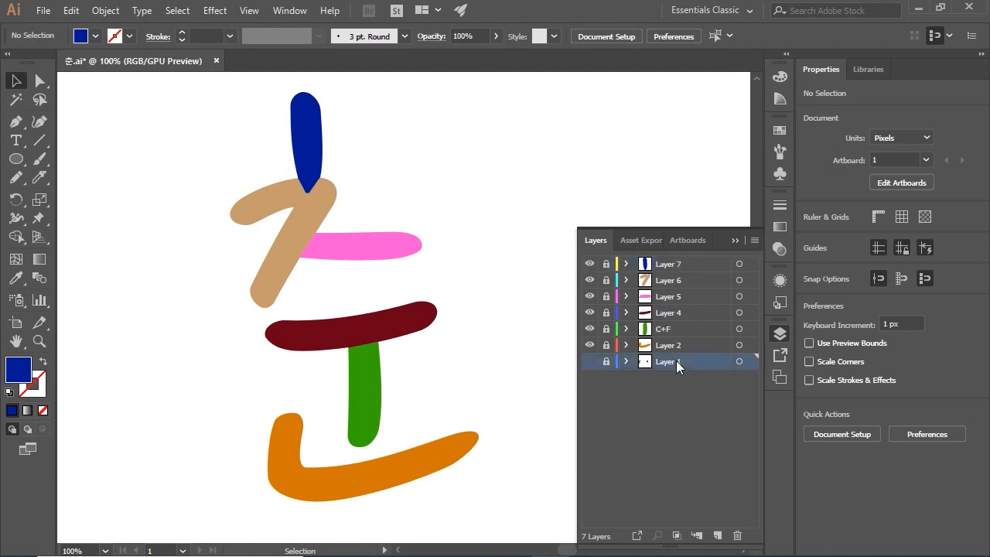
key("ctrl+s")
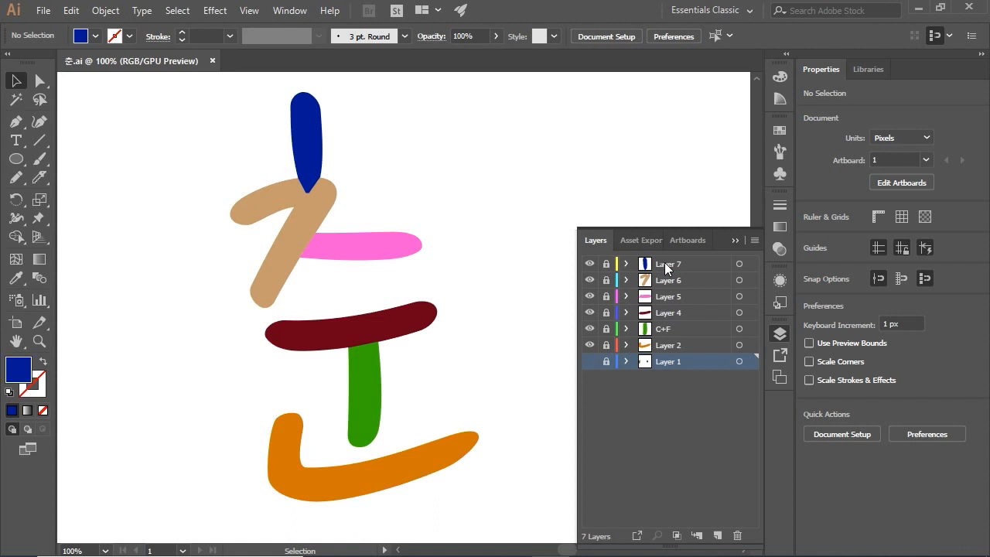
double_click(664, 262)
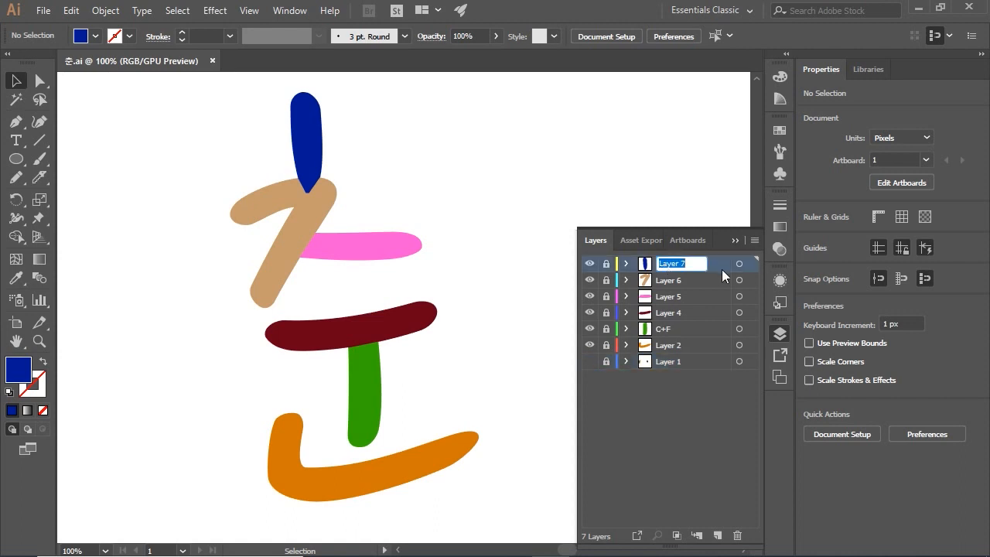
key("BackSpace")
type("C1")
key("Return")
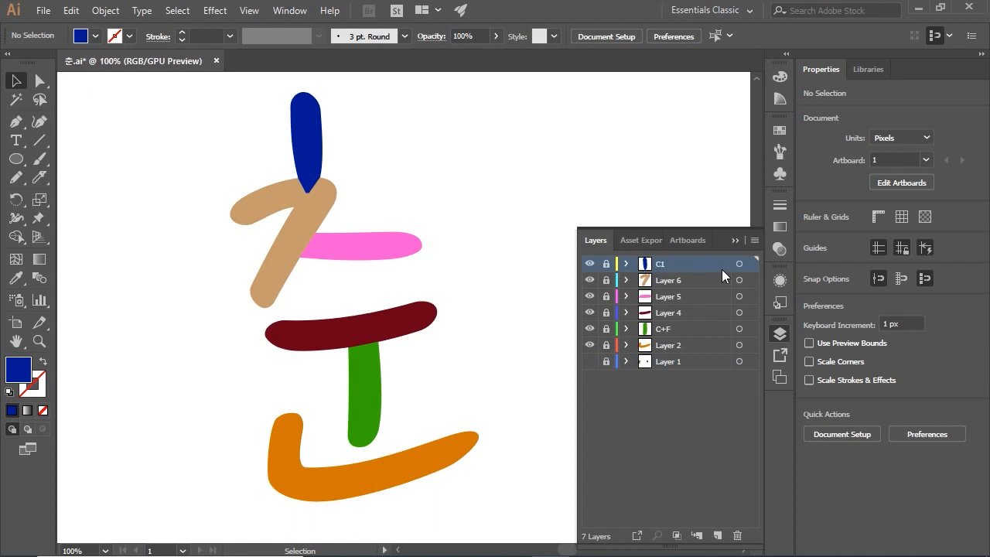
Rename Layer 6, which holds the tan stroke, as c2.
left_click(675, 283)
double_click(675, 281)
type("c")
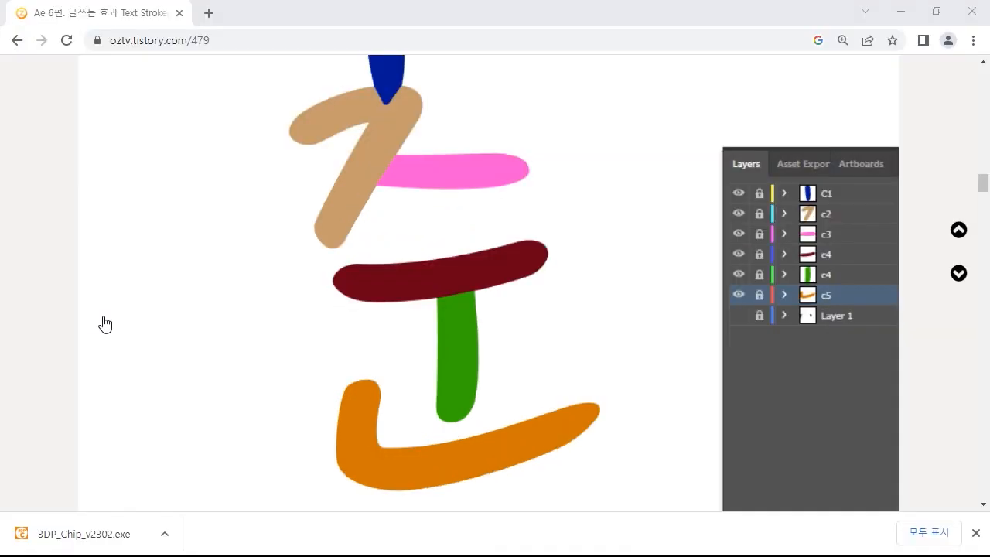
Switch to After Effects and scrub Comp 1 back to 0;00;01;19, examining how the reveal behaves where the strokes cross.
scroll(166, 335, "down", 3)
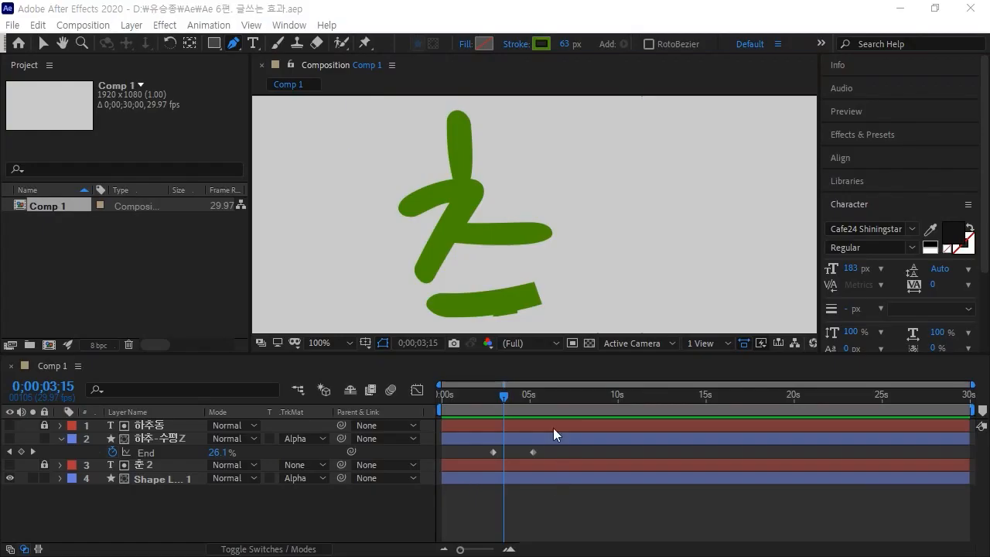
mouse_move(502, 392)
left_mouse_down()
mouse_move(488, 391)
mouse_move(513, 393)
mouse_move(477, 398)
left_mouse_up()
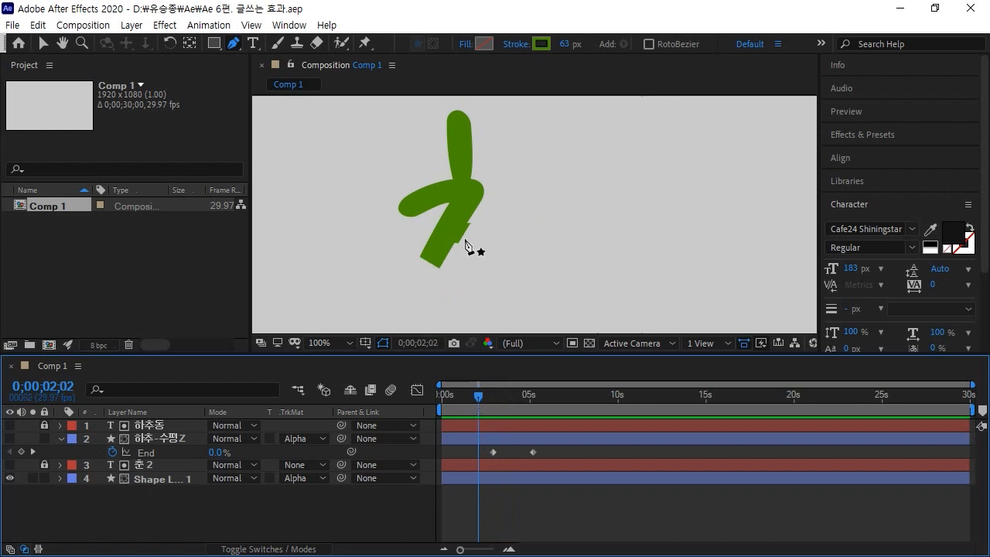
key("period")
mouse_move(465, 244)
left_mouse_down()
mouse_move(524, 267)
mouse_move(567, 248)
left_mouse_up()
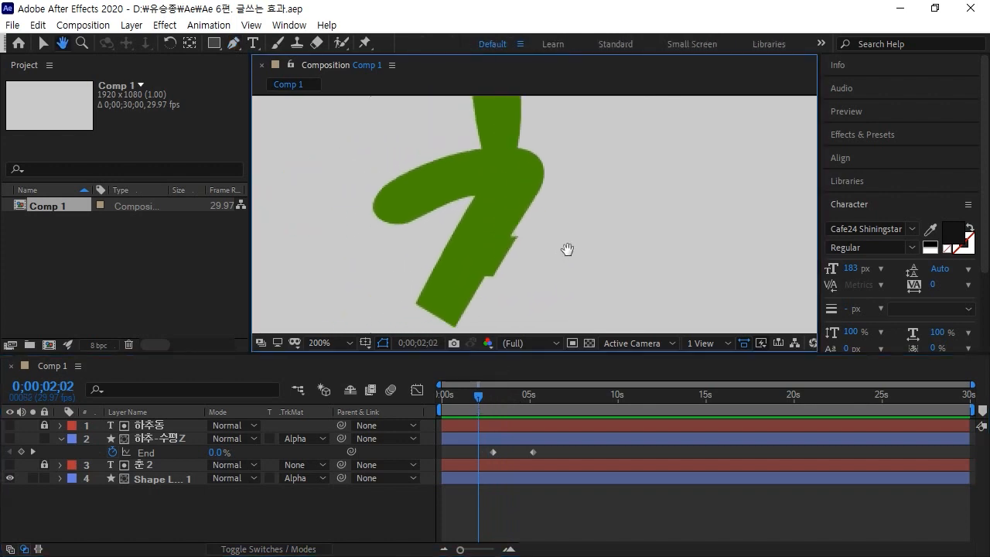
mouse_move(478, 393)
left_mouse_down()
mouse_move(457, 392)
mouse_move(470, 391)
left_mouse_up()
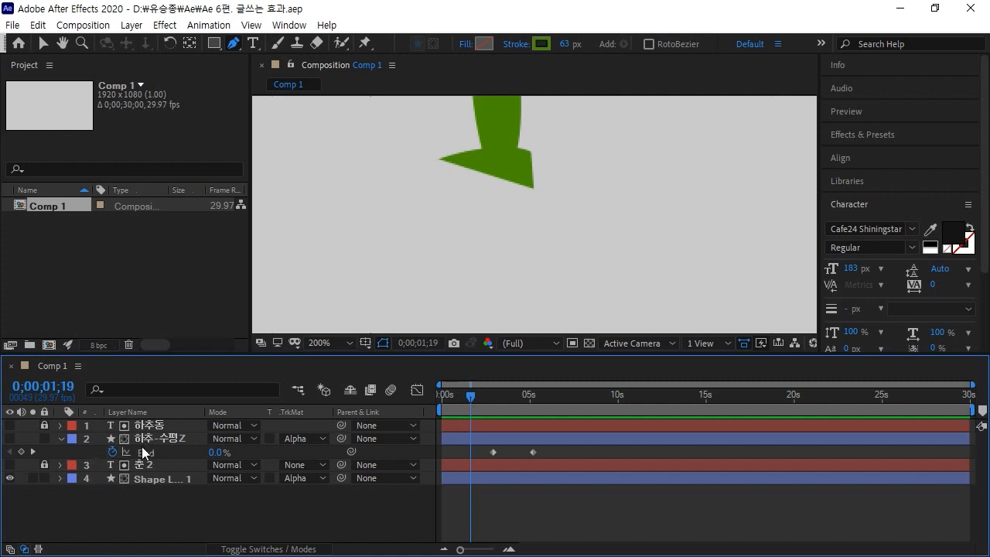
Collapse the keyframes of layer 하추-수평Z and browse to the Ai folder on drive D for a file import.
left_click(150, 437)
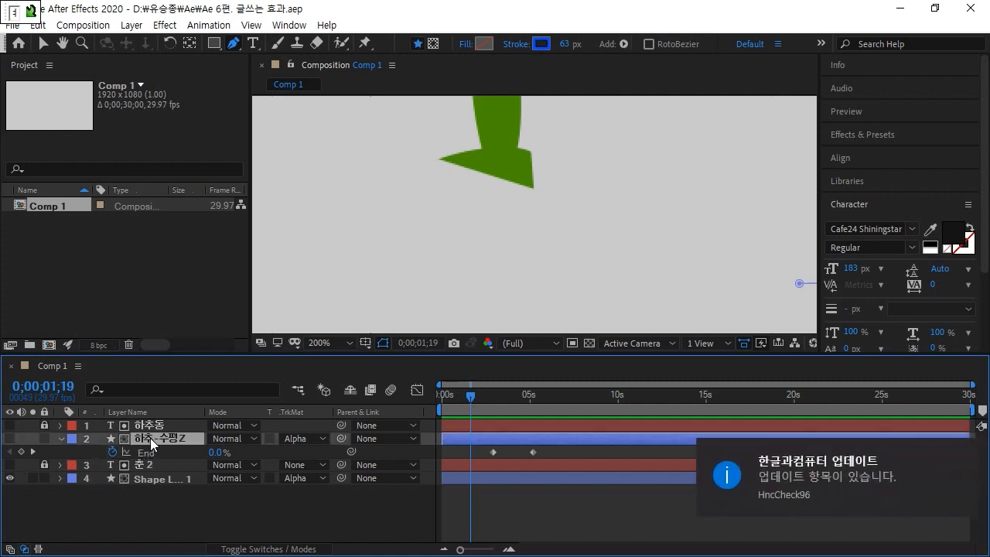
key("u")
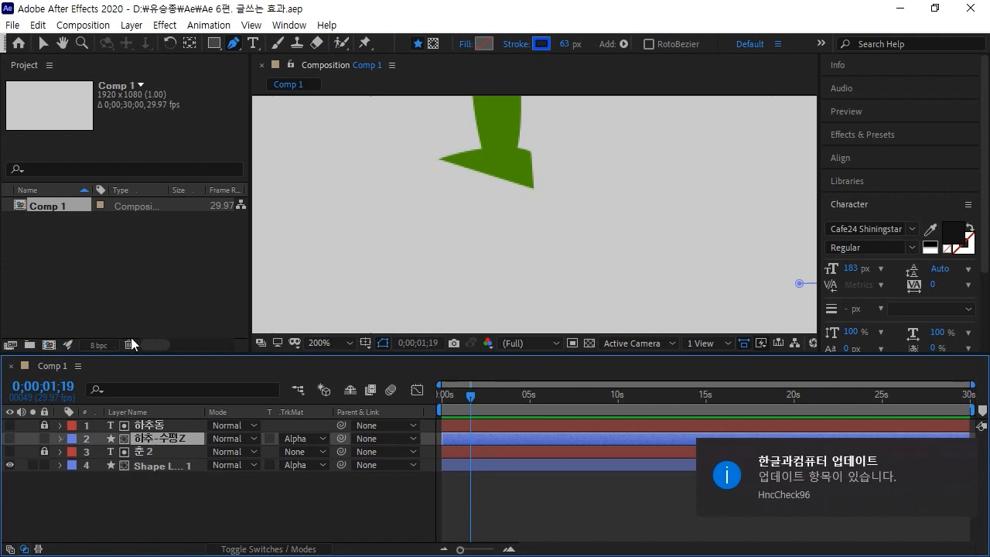
left_click(78, 273)
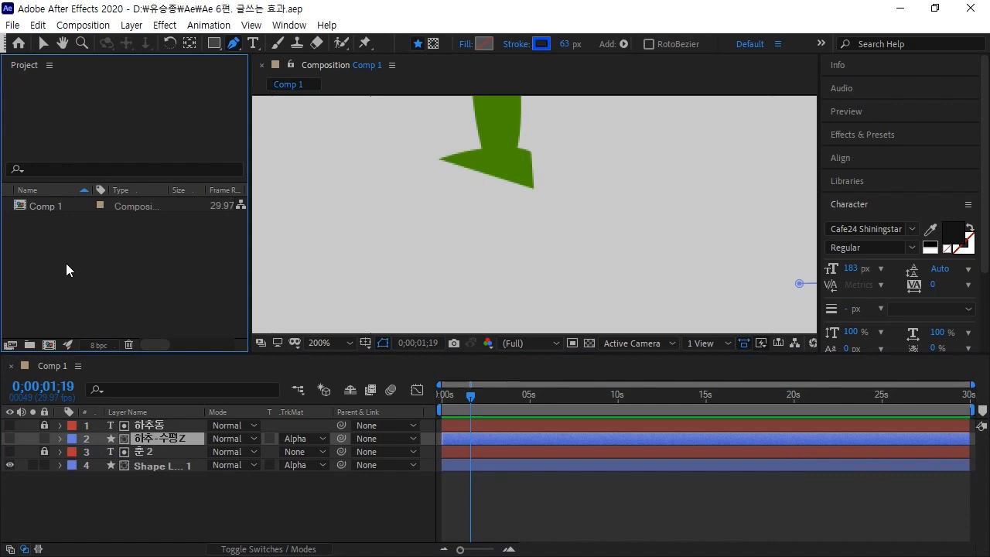
double_click(67, 264)
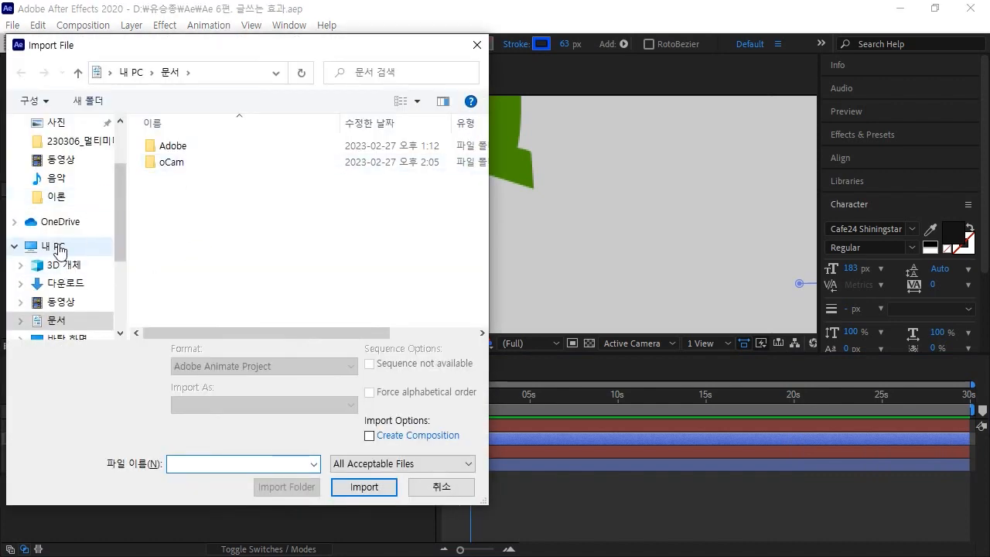
left_click_drag(120, 232, 119, 303)
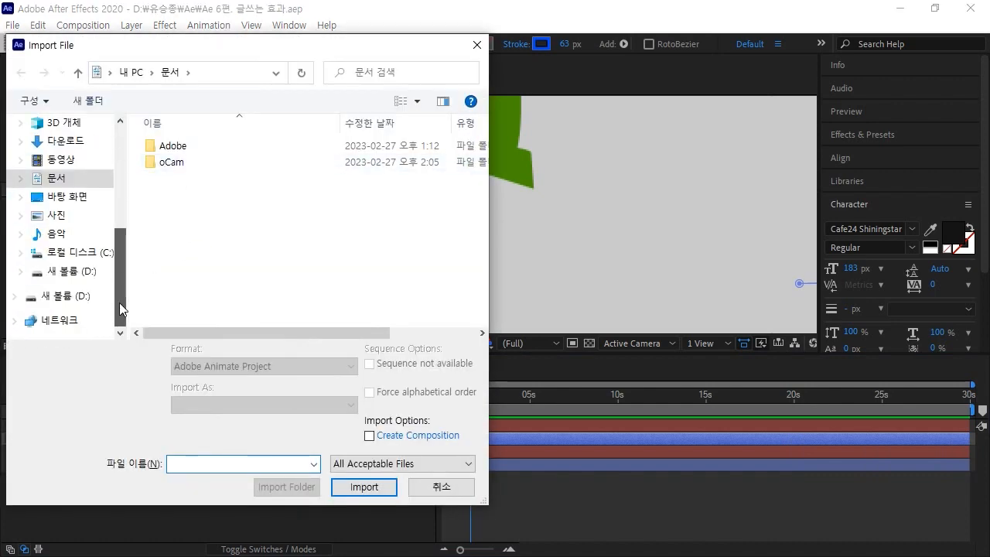
left_click(81, 299)
scroll(174, 224, "down", 3)
scroll(174, 224, "up", 1)
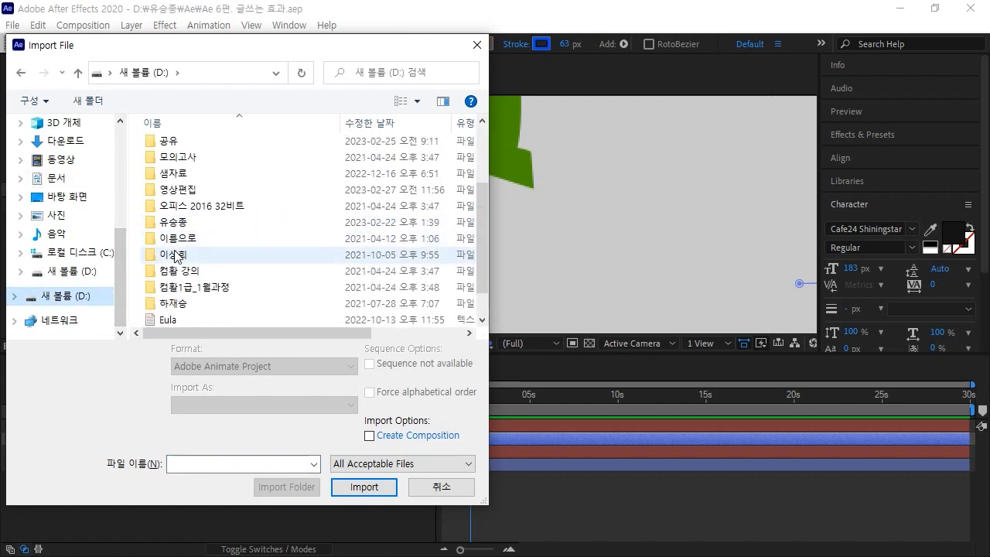
double_click(174, 221)
double_click(172, 176)
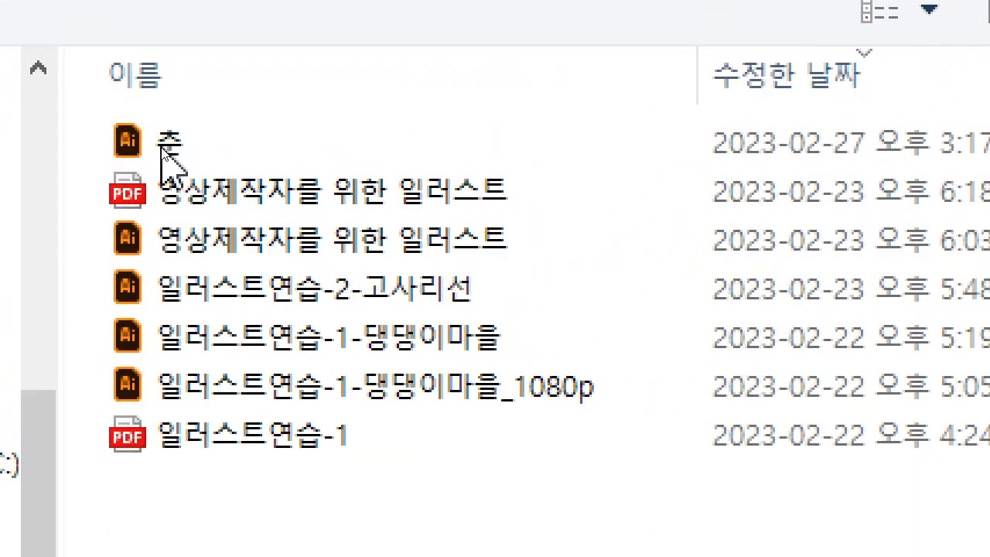
Import the Illustrator file 춘 as Composition - Retain Layer Sizes.
left_click(162, 150)
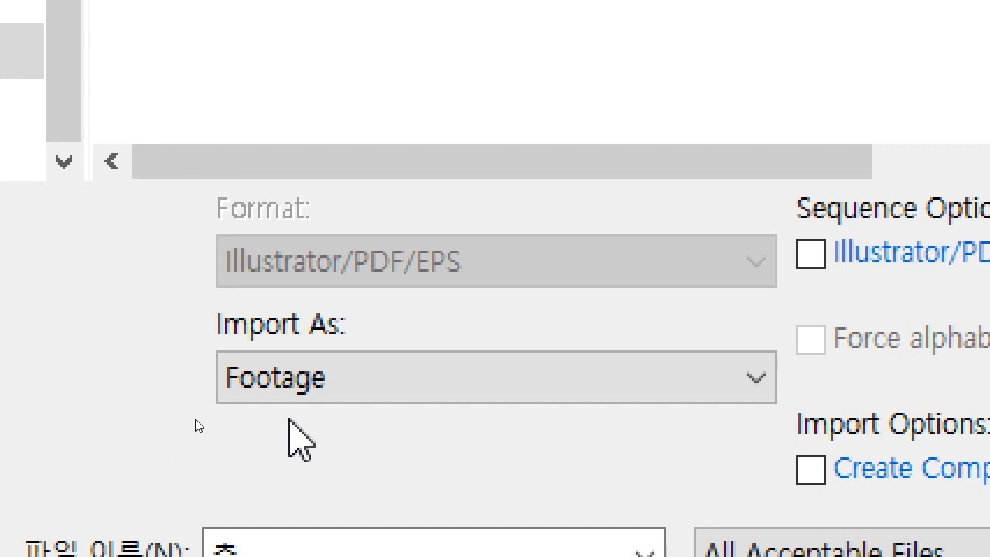
left_click(428, 379)
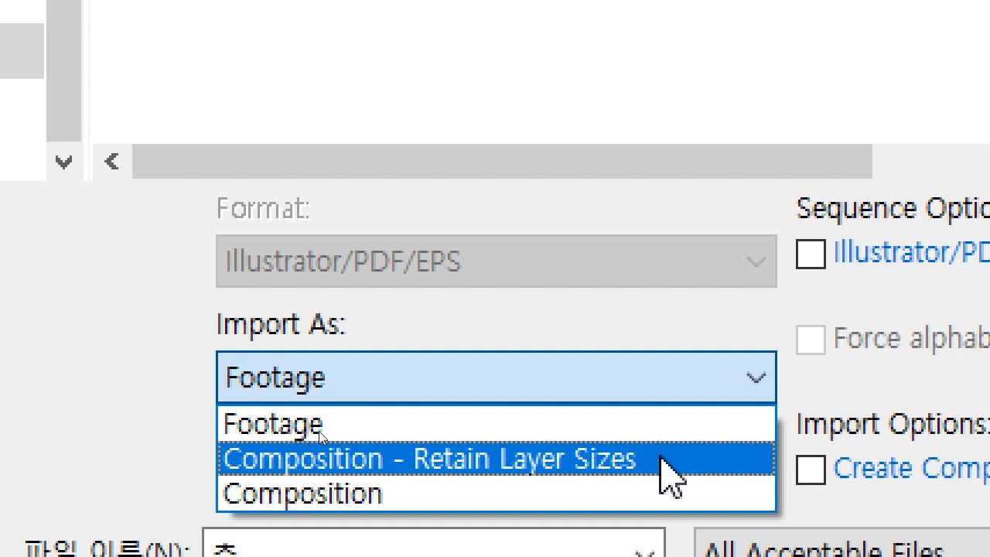
left_click(662, 461)
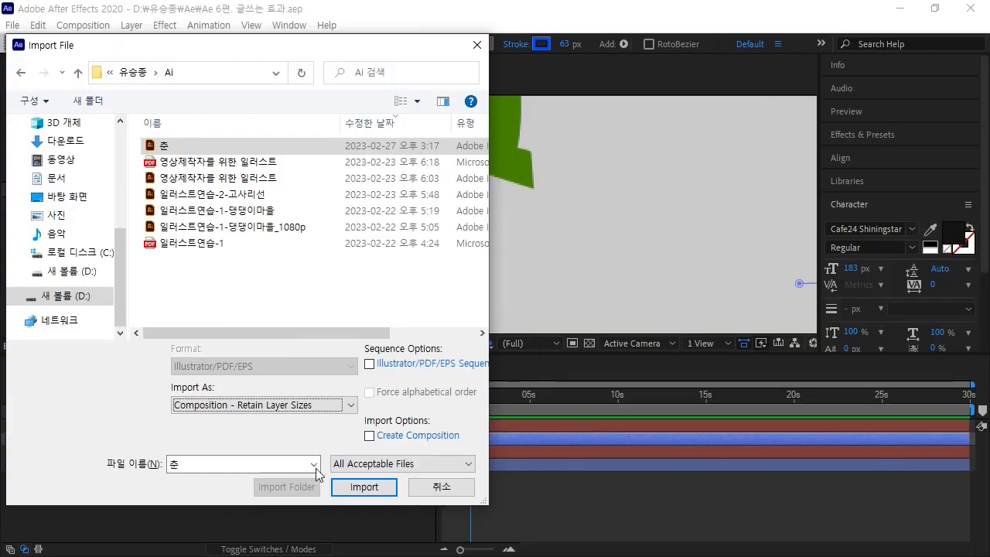
left_click(362, 486)
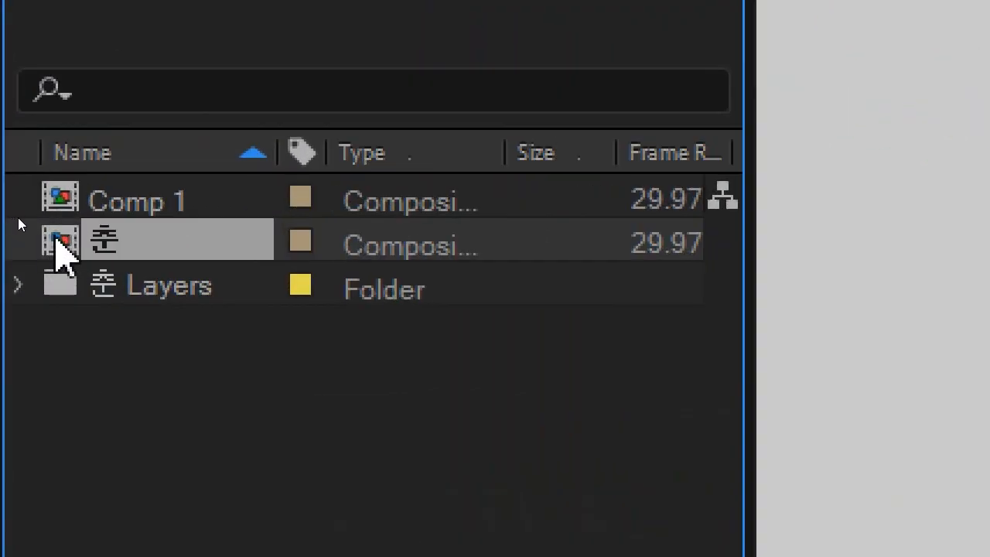
Open the imported 춘 composition and delete its Layer 1.
double_click(56, 238)
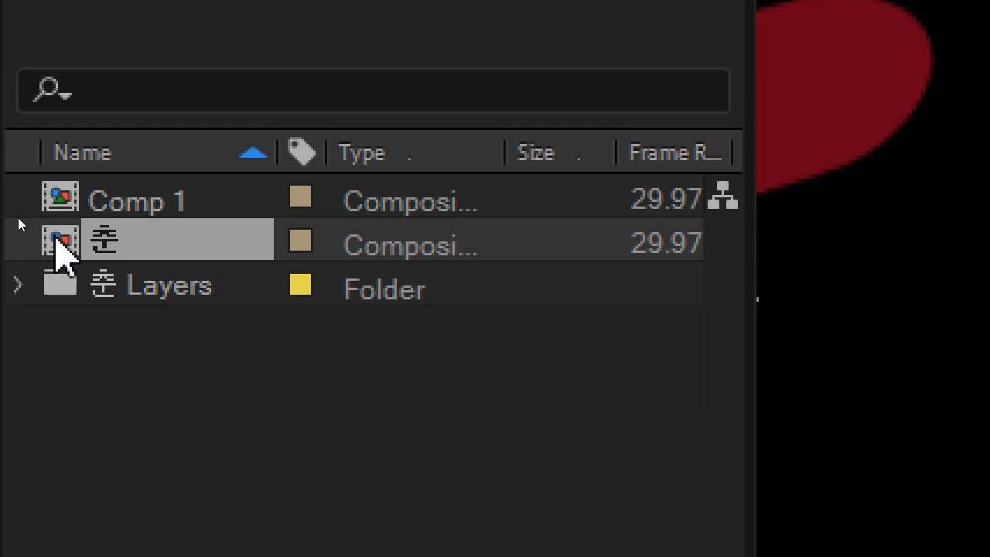
scroll(539, 242, "down", 4)
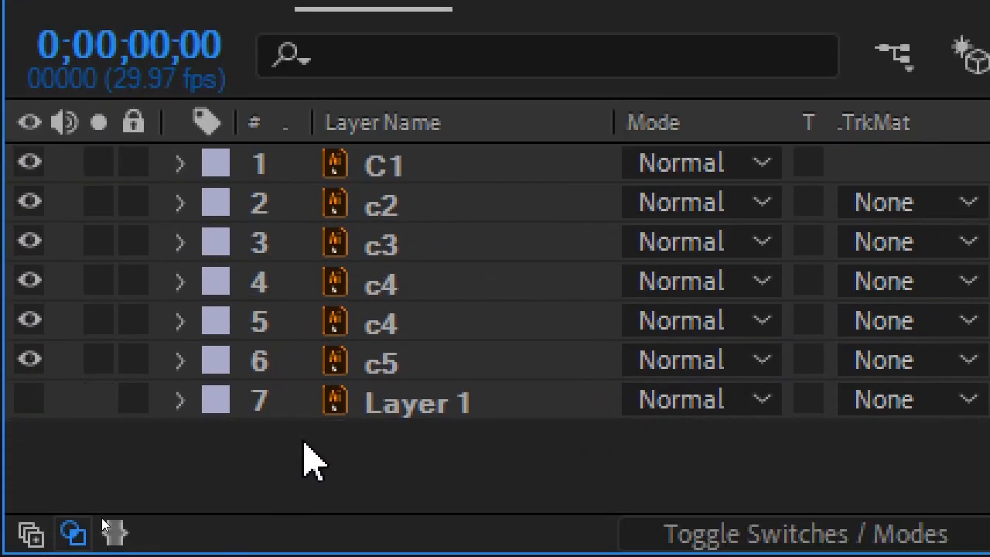
left_click(420, 423)
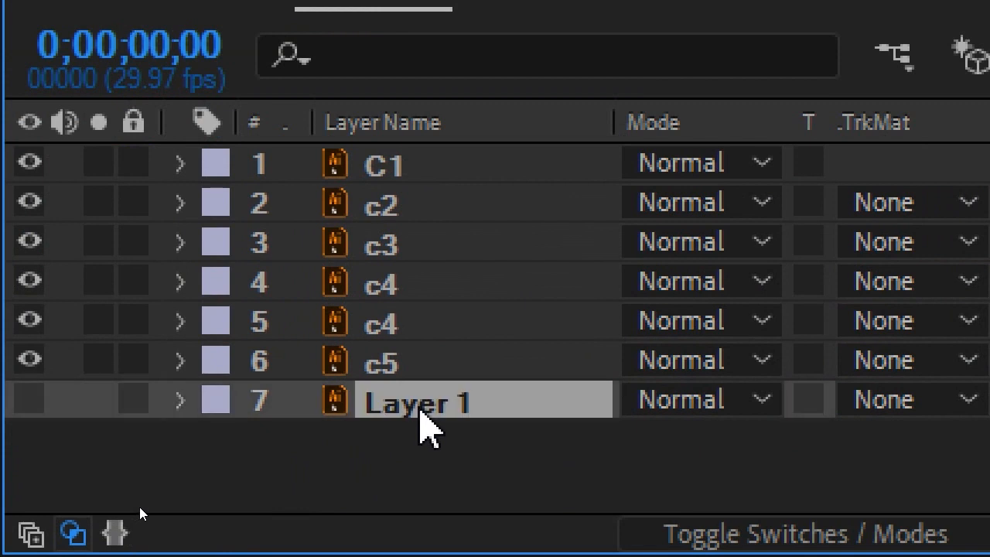
key("Delete")
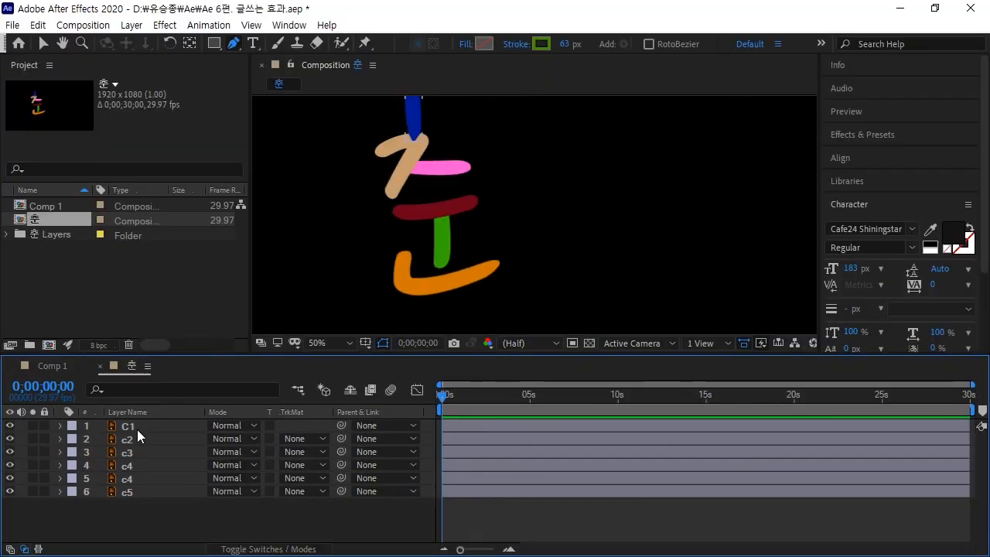
Select layer C1, and compare the 춘 composition with Comp 1 before returning to it.
left_click(415, 180)
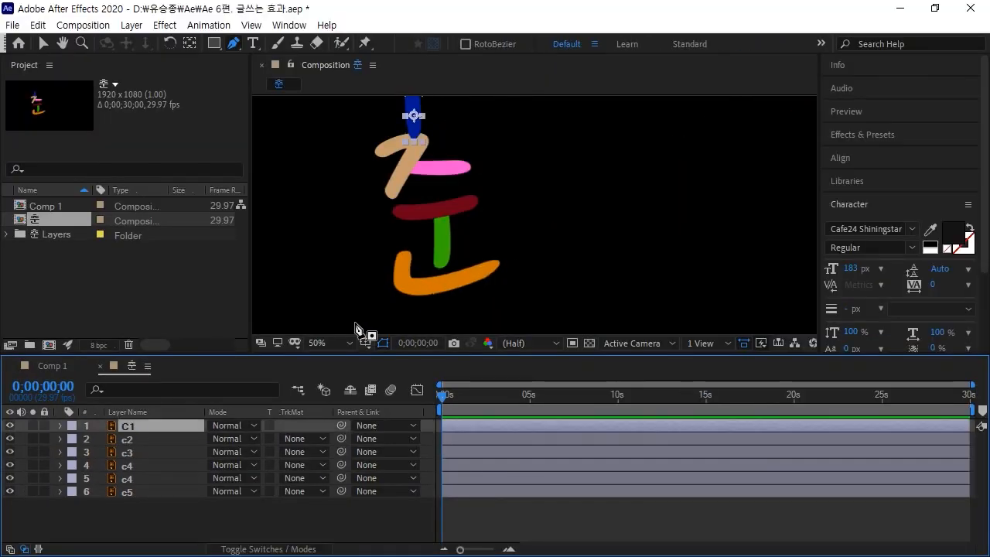
left_click(48, 366)
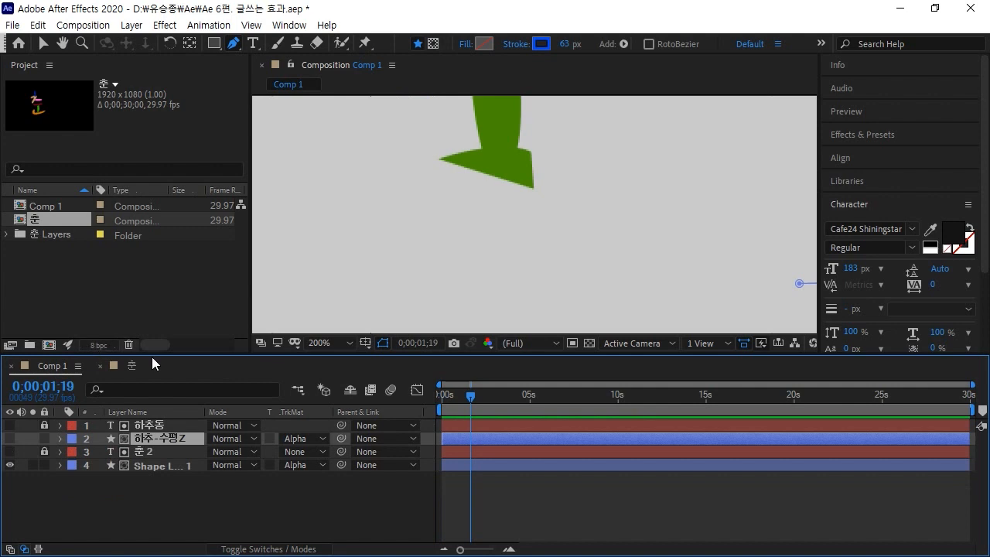
left_click(130, 366)
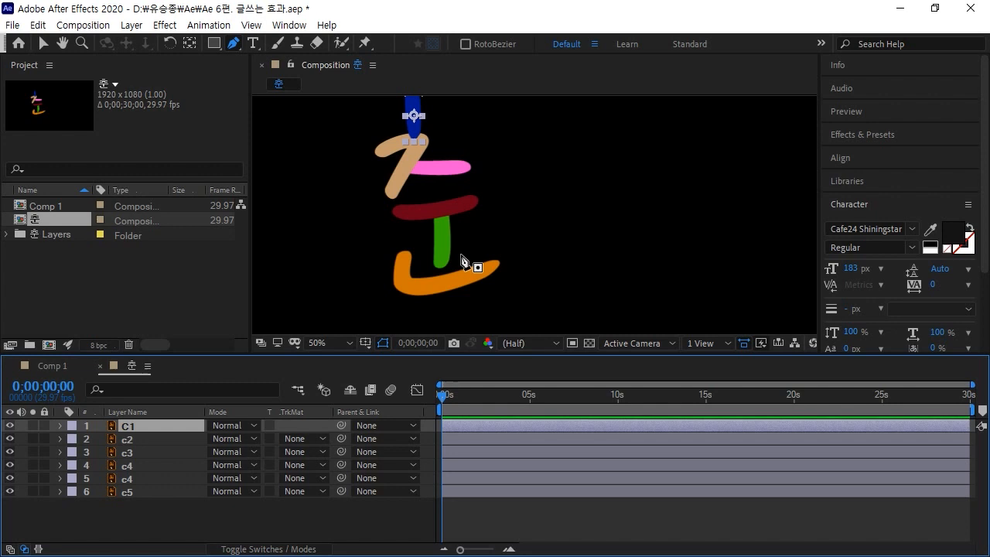
Select all six stroke layers and move them together horizontally to the middle of the 춘 composition.
left_click(49, 43)
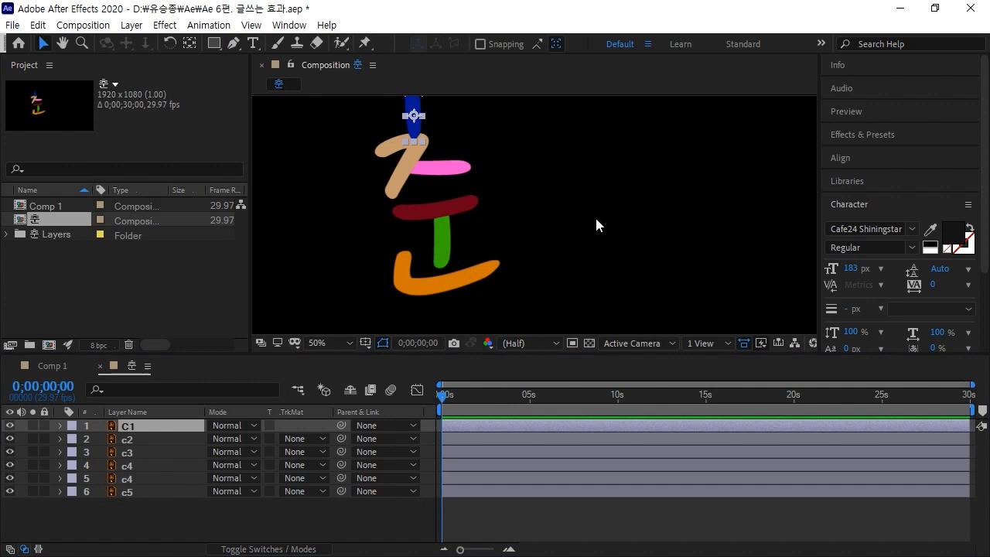
key("comma")
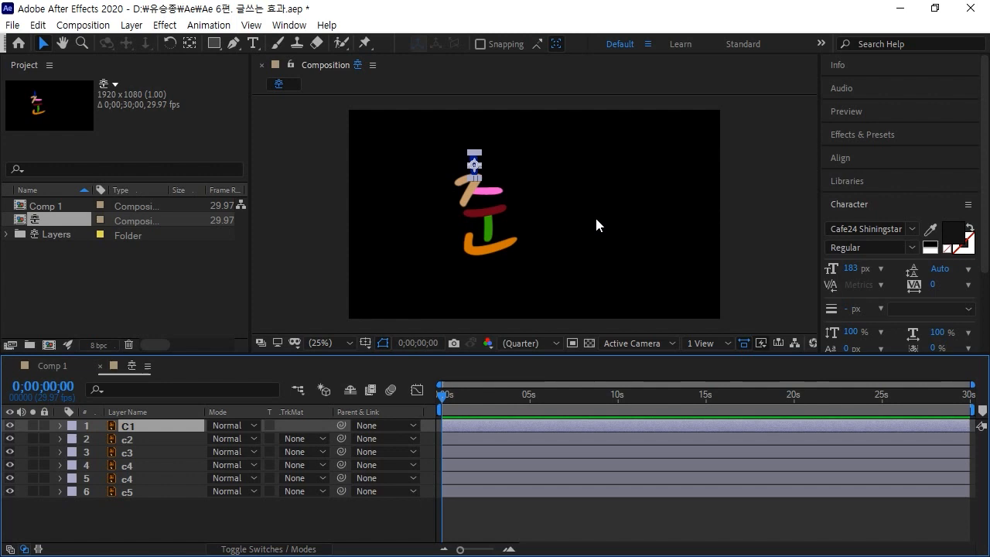
key("ctrl+a")
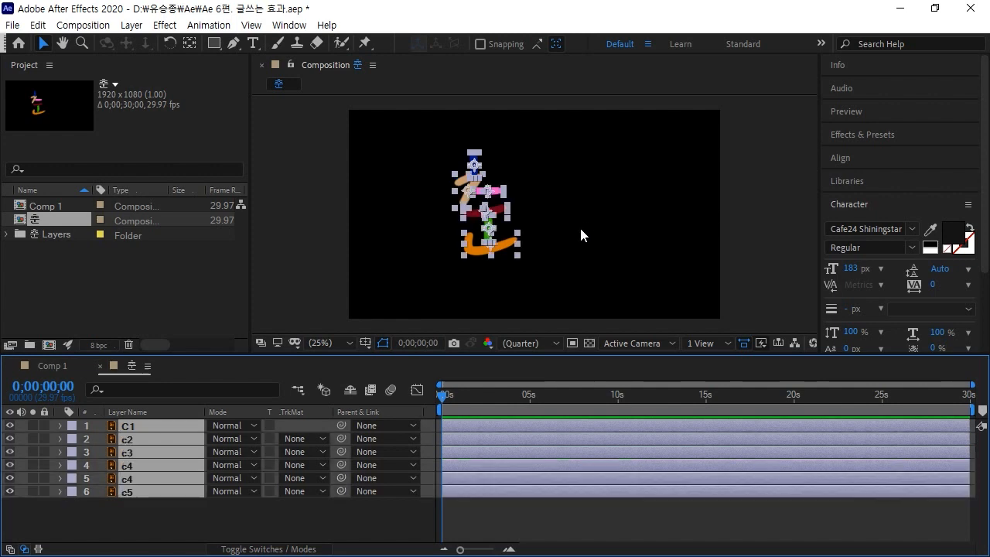
left_click(501, 249)
left_click_drag(502, 249, 552, 249)
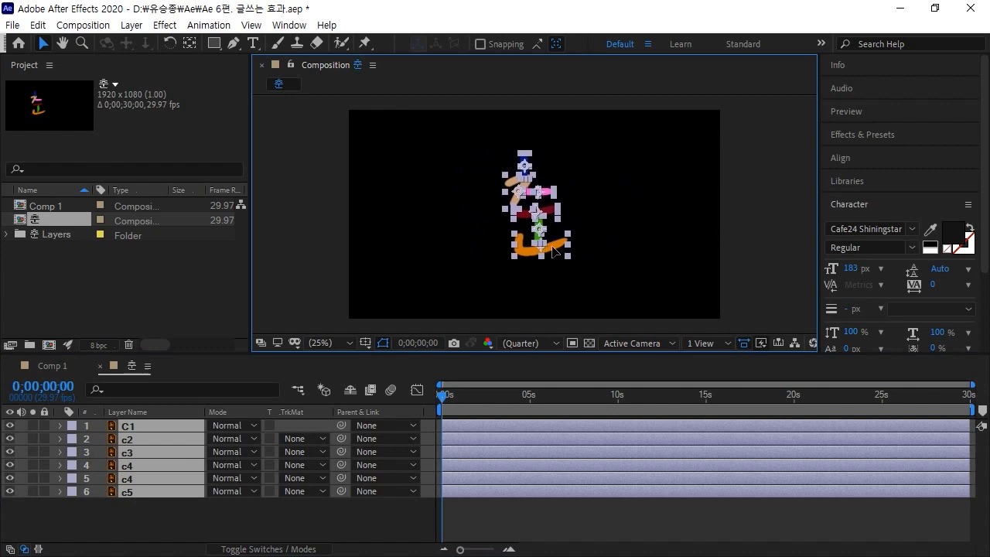
left_click(613, 247)
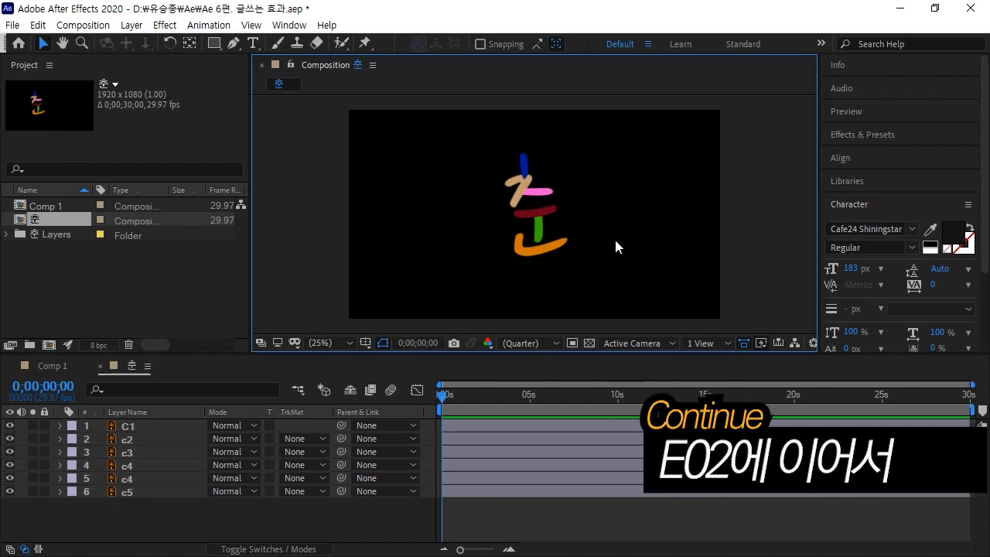